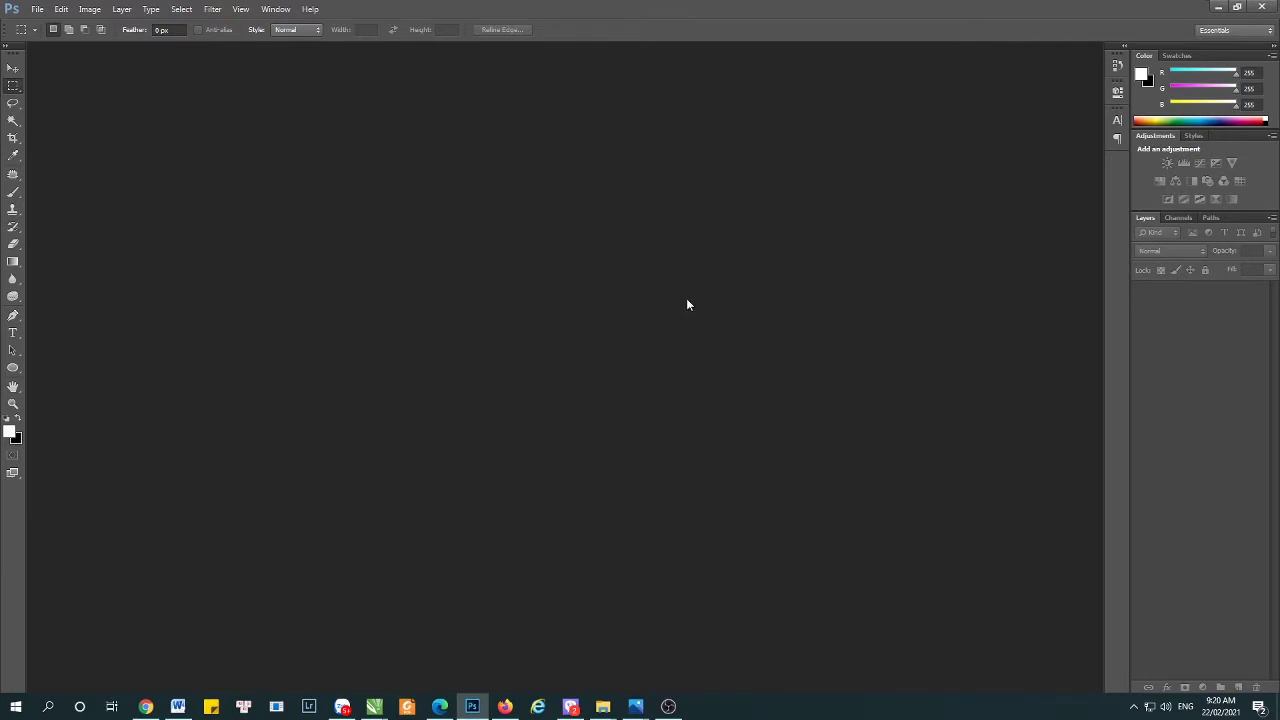
# - Open namecard.psd past the missing-font warning and select the Front group's Logo layer
pyautogui.click(648, 272)
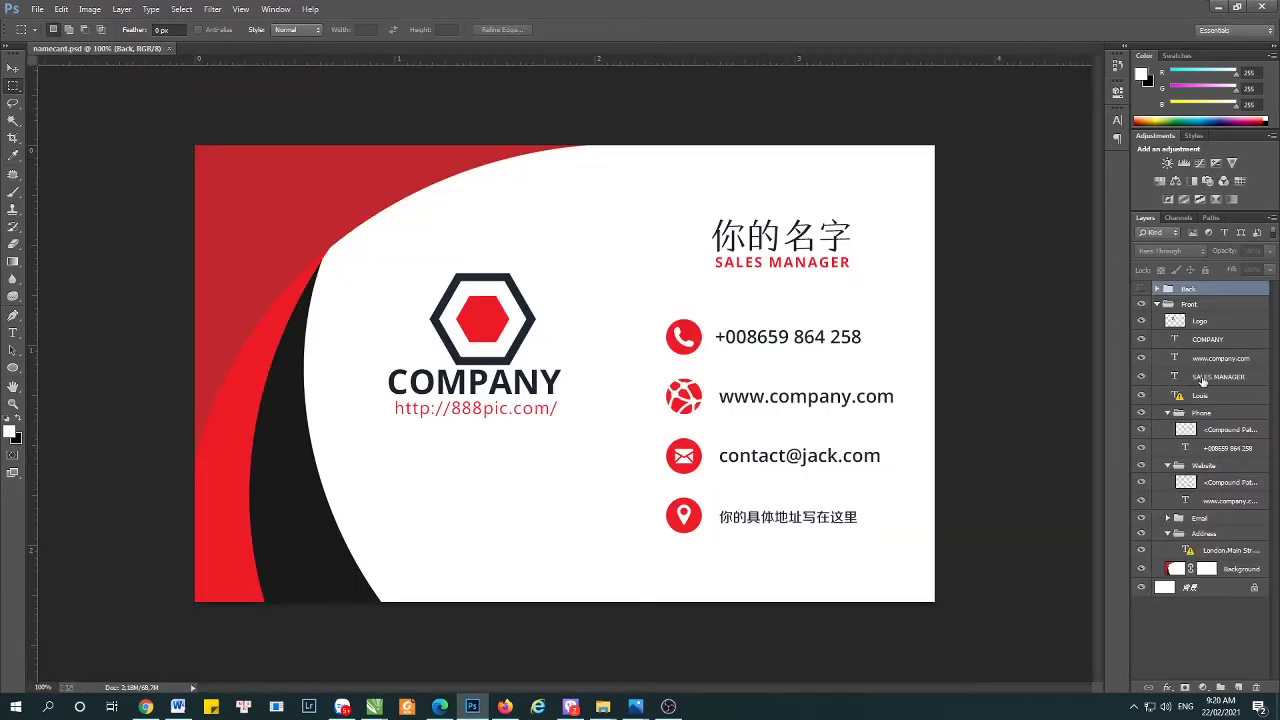
pyautogui.press('v')
pyautogui.click(533, 338)
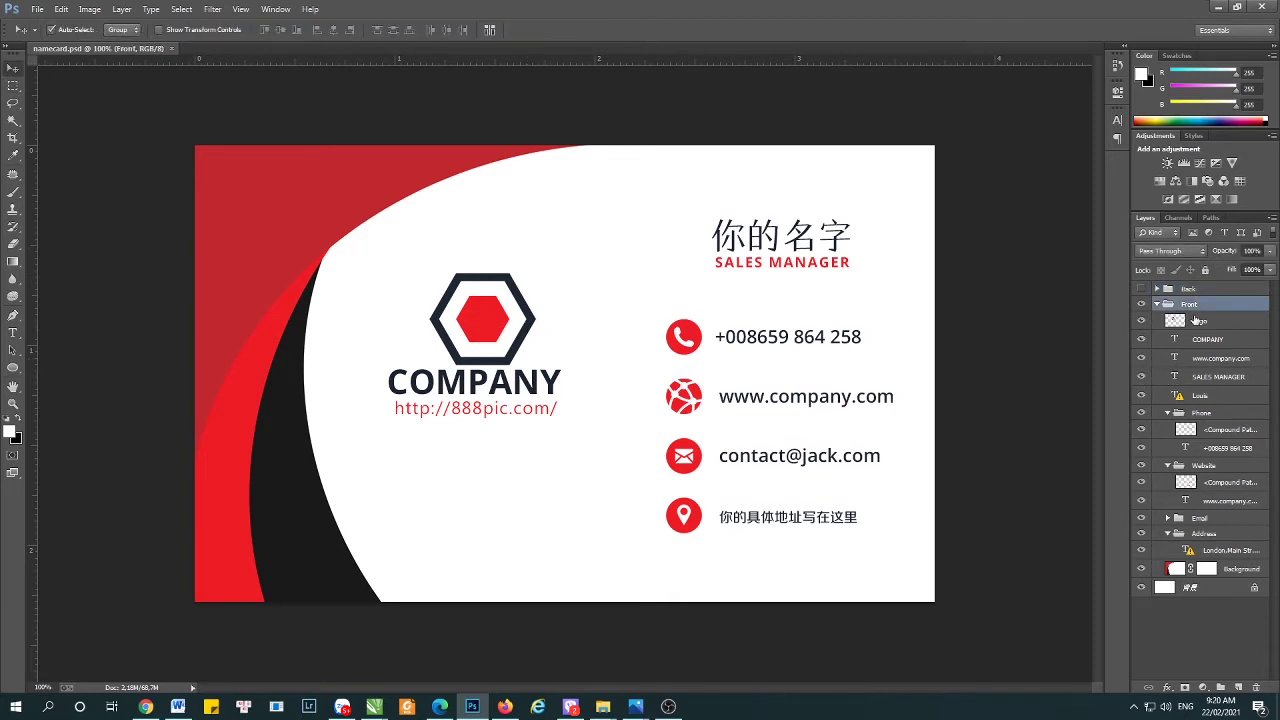
pyautogui.click(1141, 321)
pyautogui.click(1141, 321)
pyautogui.click(1200, 321)
pyautogui.moveTo(603, 706)
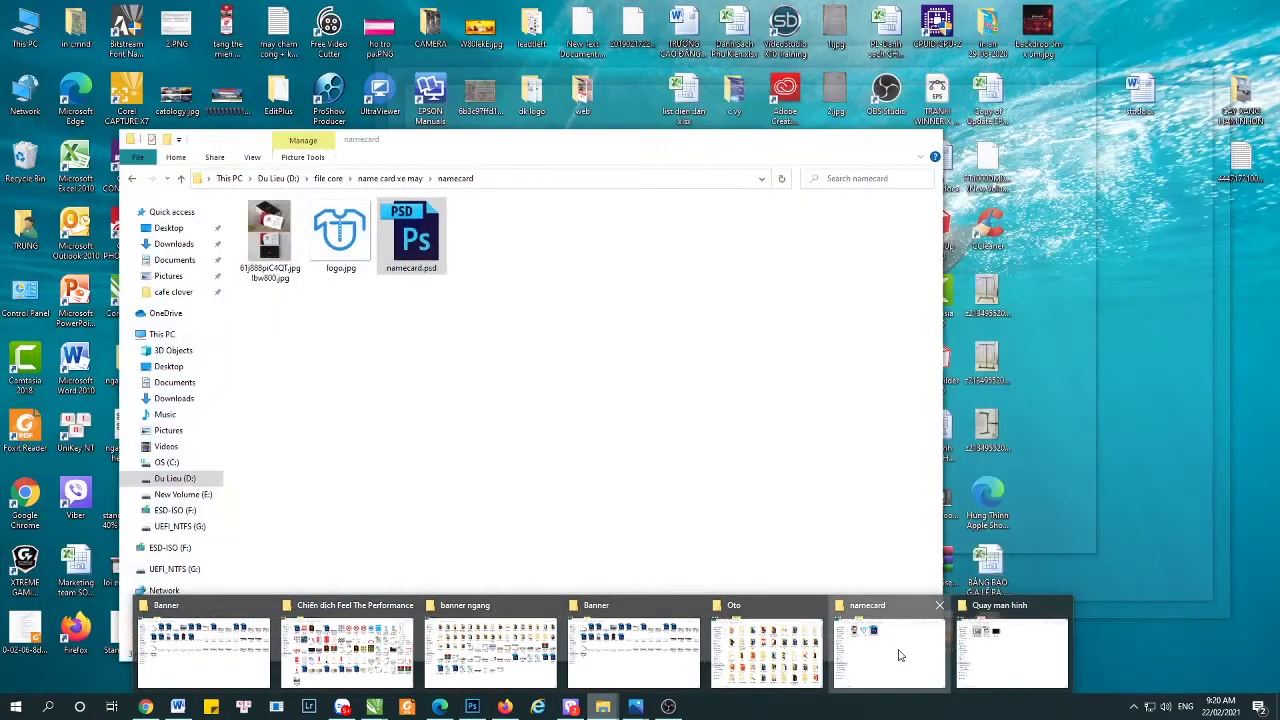
# - Open logo.jpg from the namecard folder in Adobe Photoshop via Open with
pyautogui.click(898, 655)
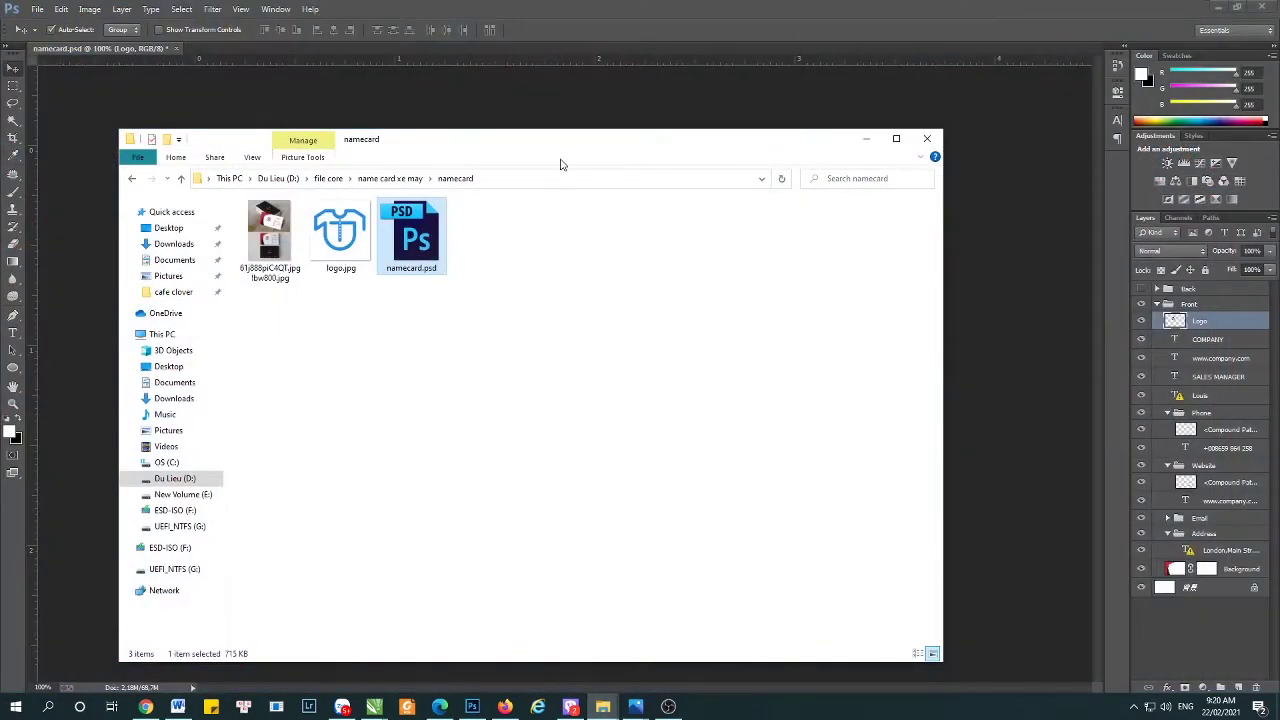
pyautogui.moveTo(567, 145); pyautogui.dragTo(1009, 350)
pyautogui.click(793, 448)
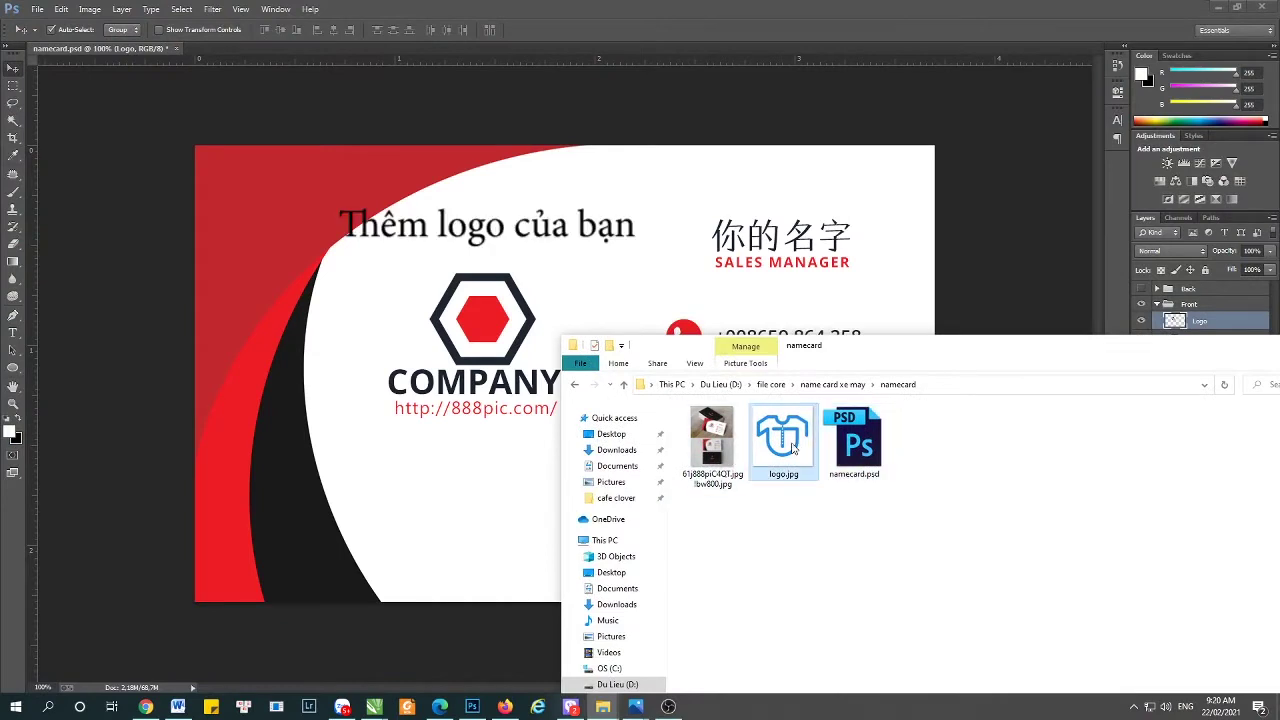
pyautogui.moveTo(570, 280); pyautogui.dragTo(793, 455)
pyautogui.rightClick(793, 455)
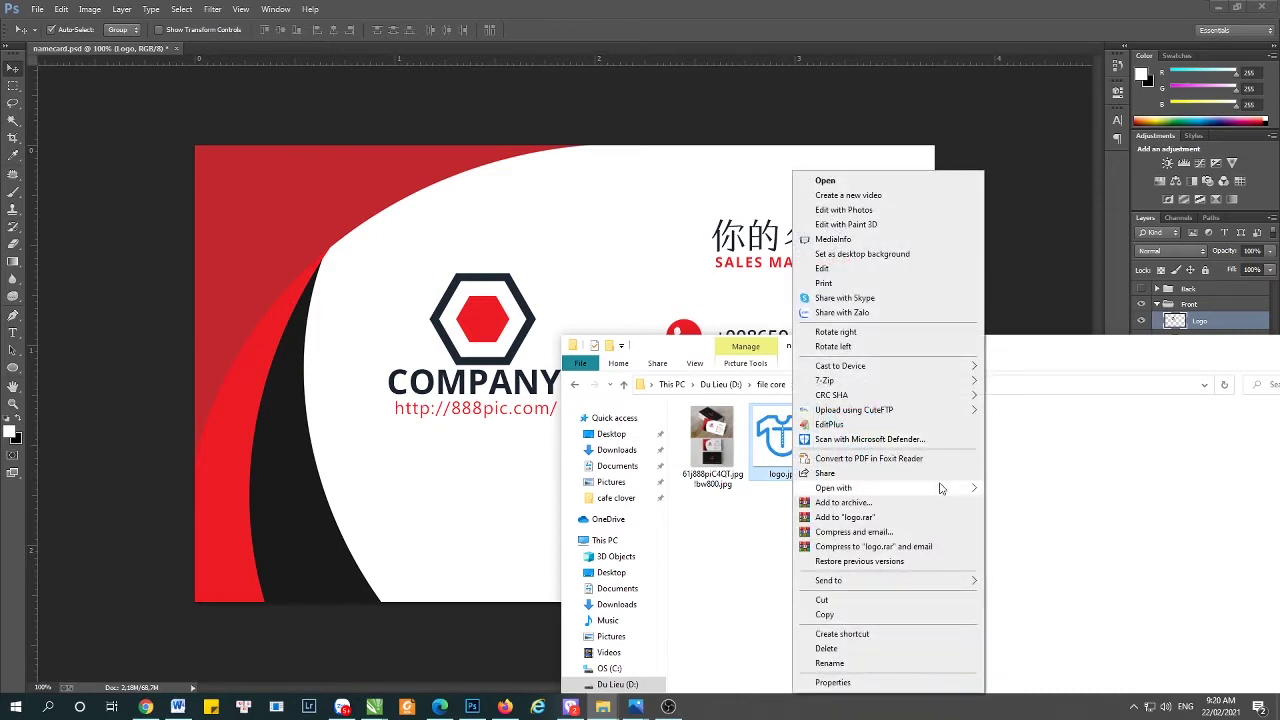
pyautogui.moveTo(835, 488)
pyautogui.click(1016, 504)
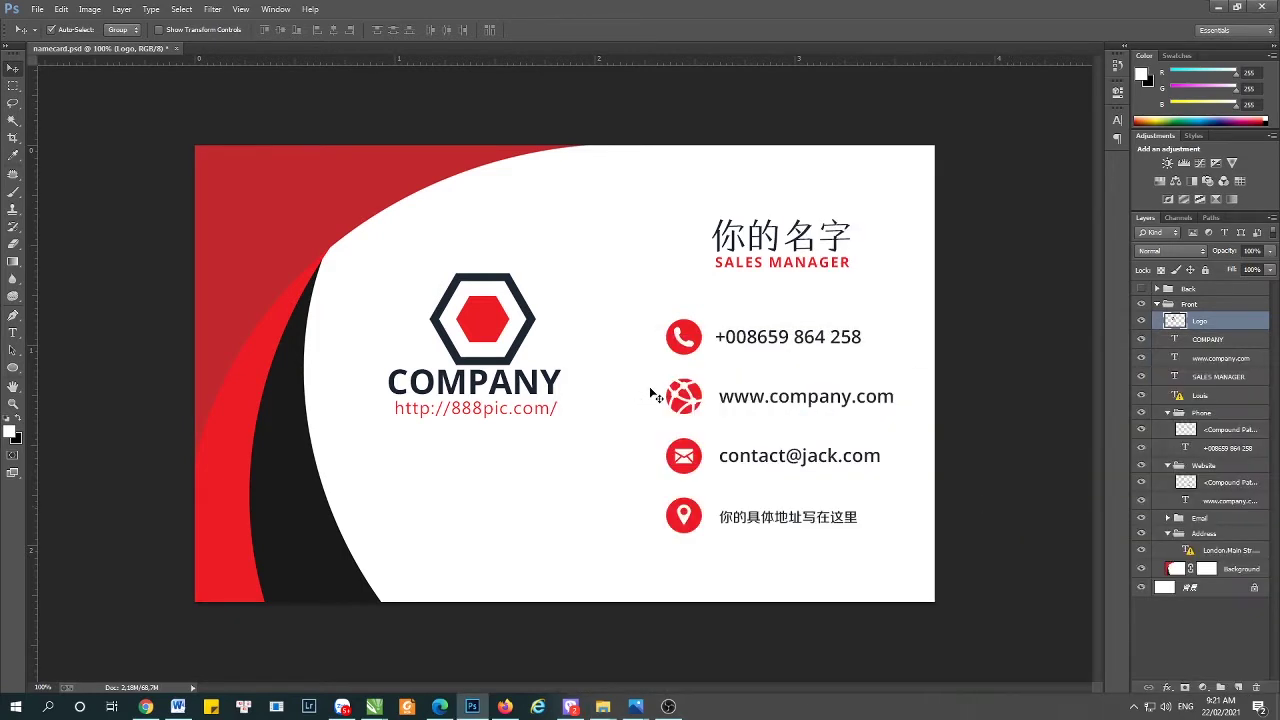
# - Unlock logo.jpg's Background layer into Layer 0
pyautogui.press('w')
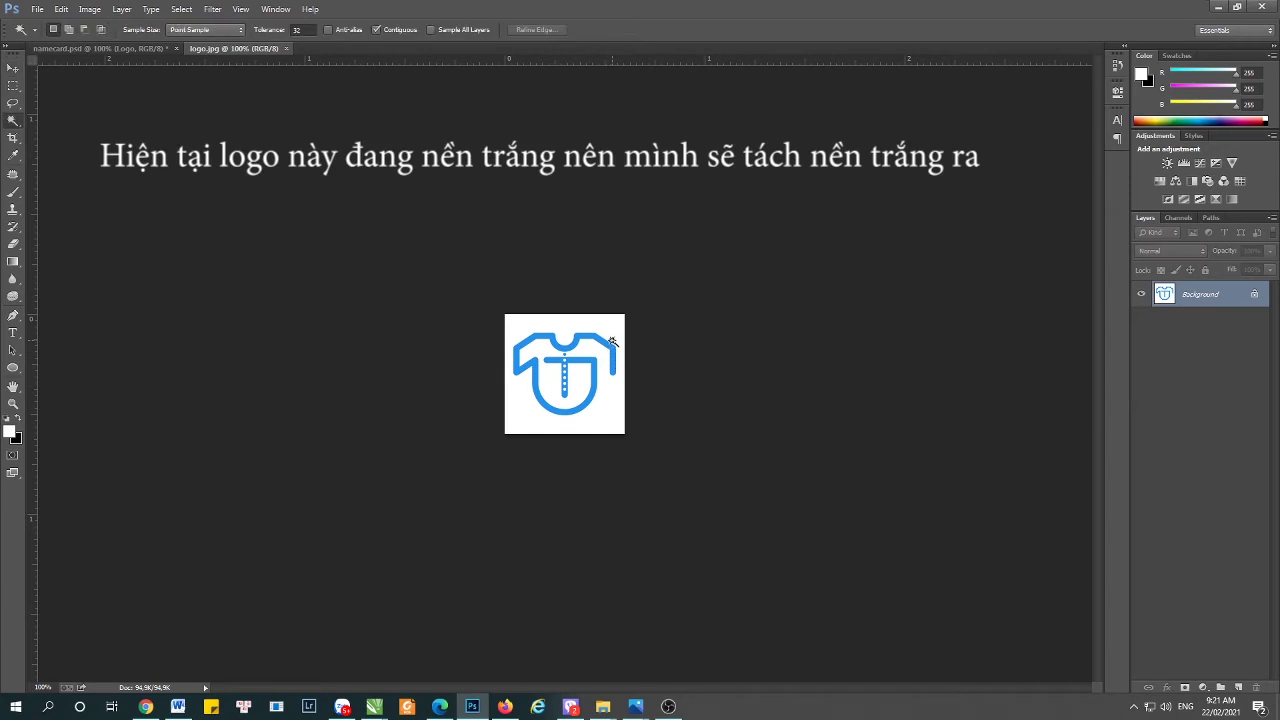
pyautogui.moveTo(1255, 295); pyautogui.dragTo(1257, 686)
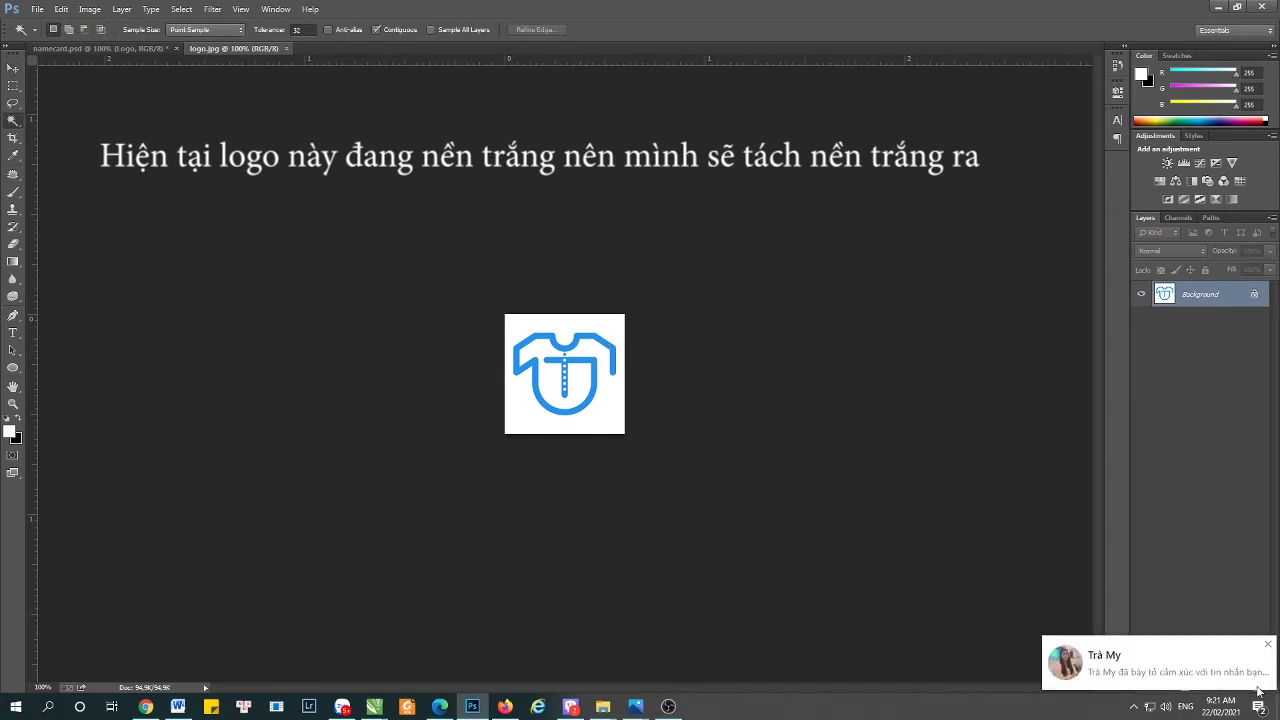
pyautogui.click(1269, 646)
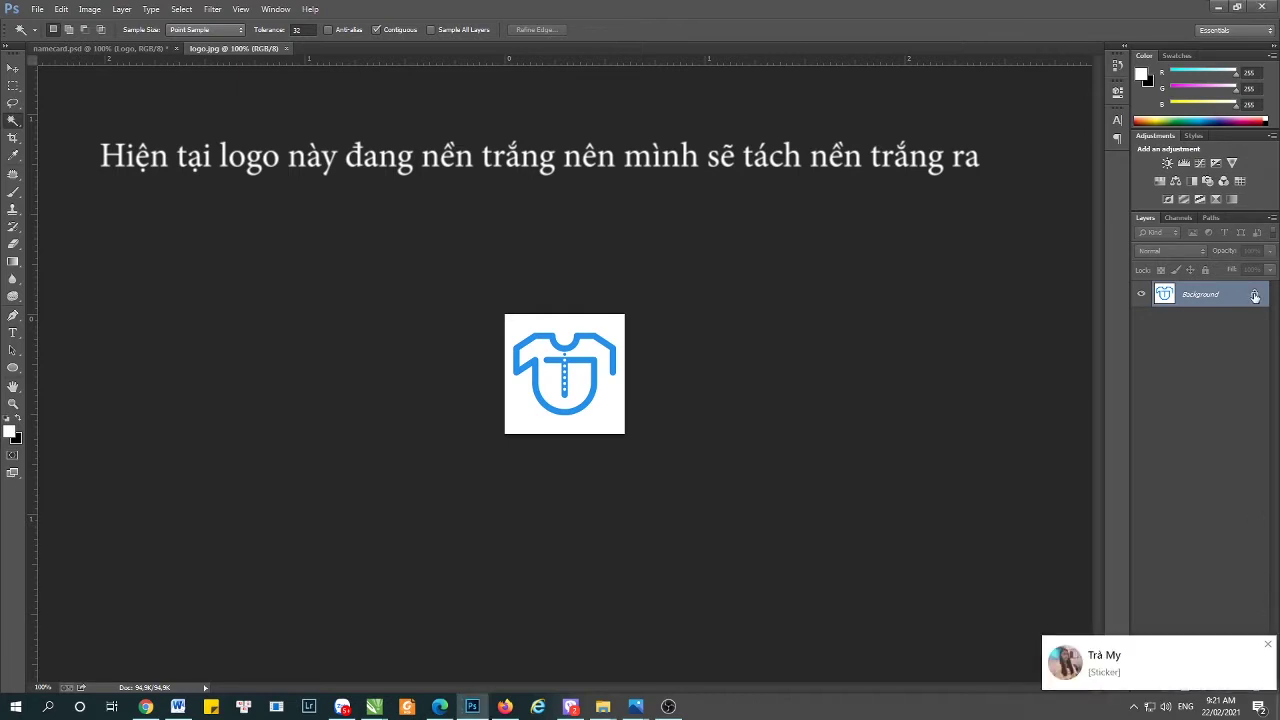
pyautogui.click(1269, 645)
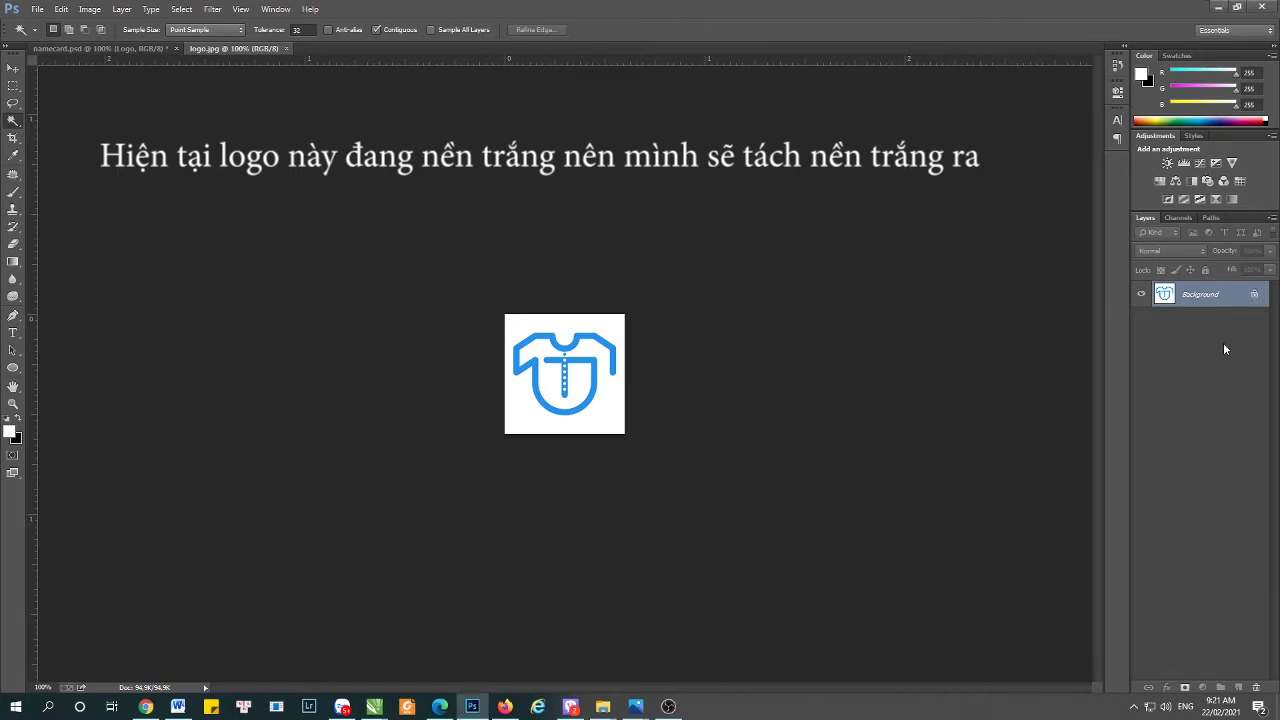
pyautogui.moveTo(1257, 293); pyautogui.dragTo(1257, 689)
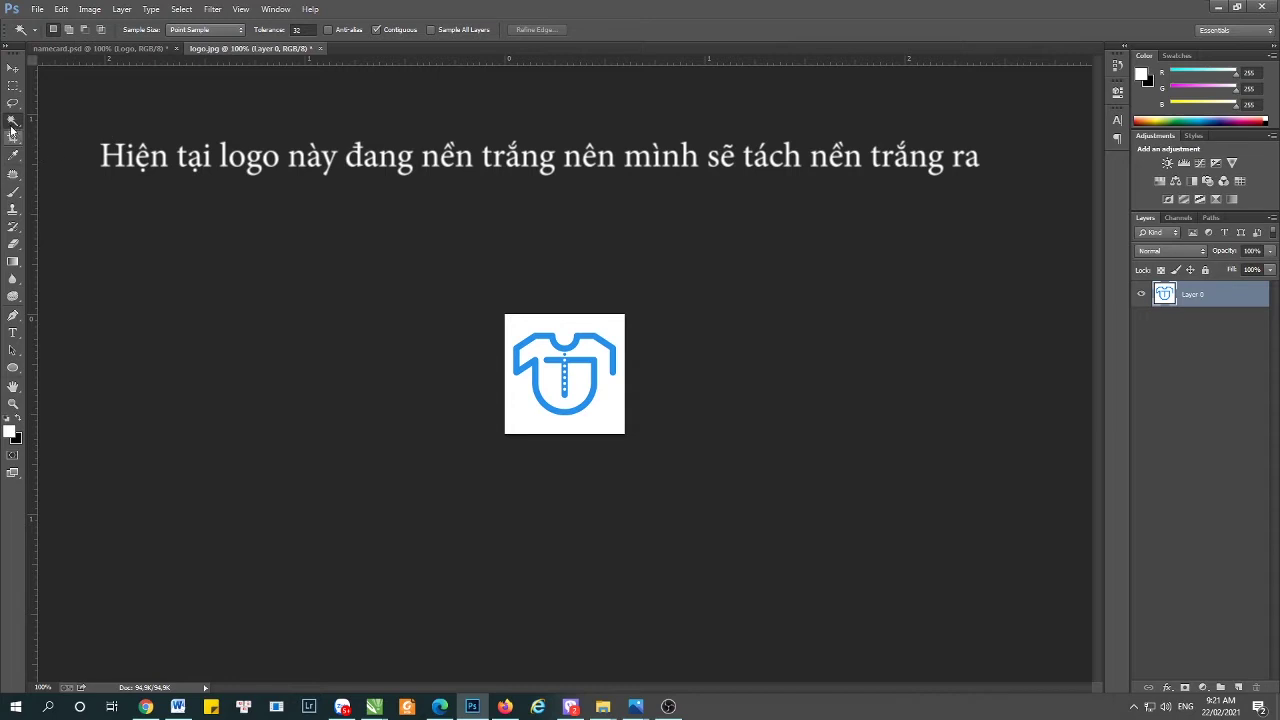
# - Delete the logo's white background with the Magic Wand and float the logo.jpg window
pyautogui.click(601, 325)
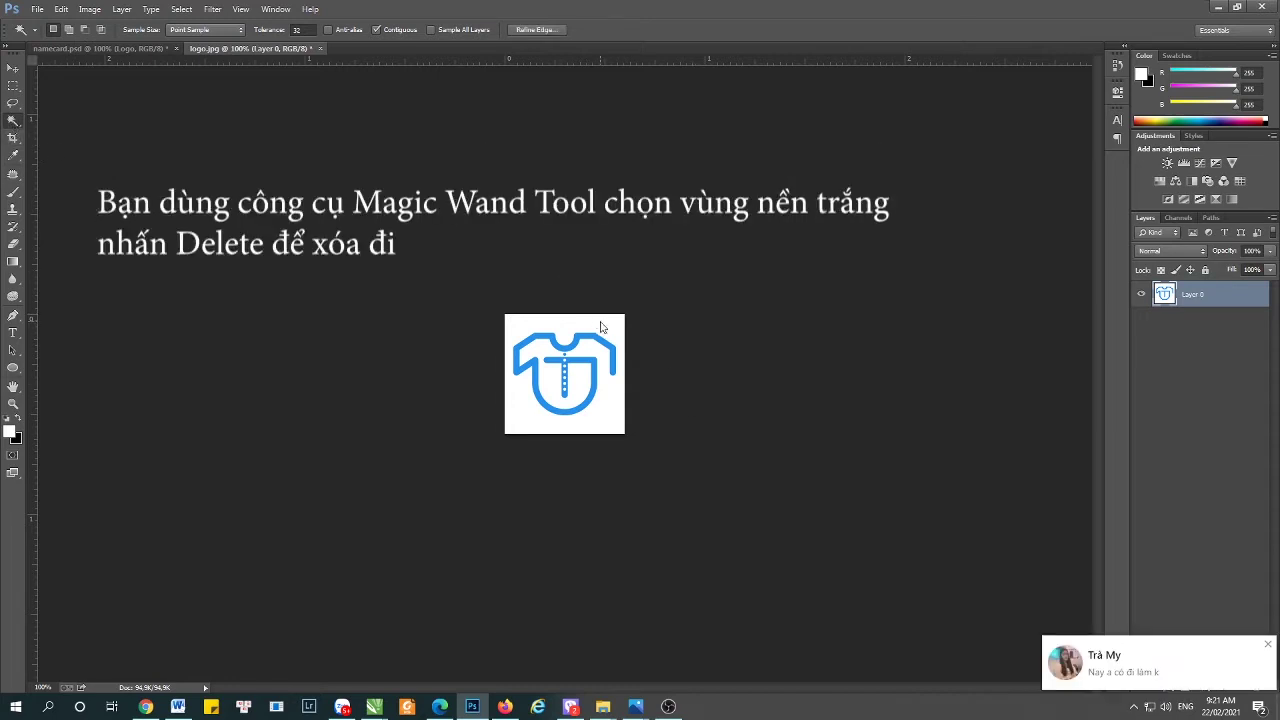
pyautogui.press('Delete')
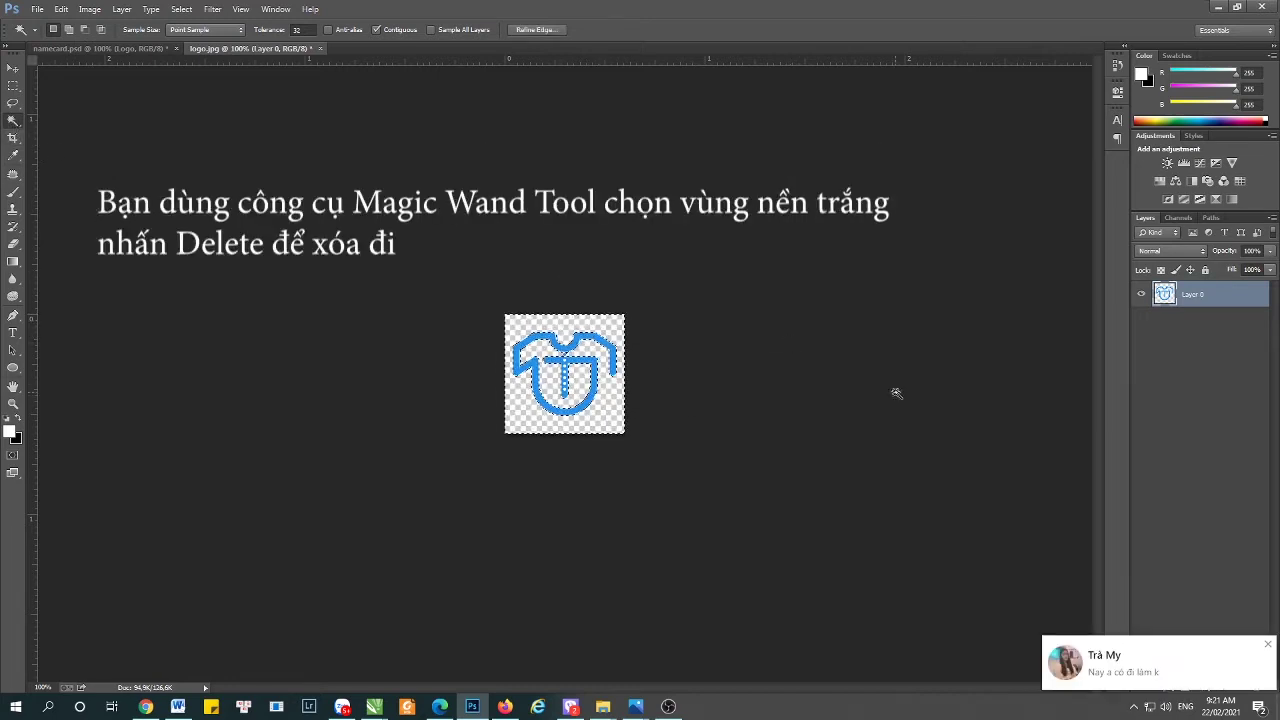
pyautogui.hotkey('ctrl', 'd')
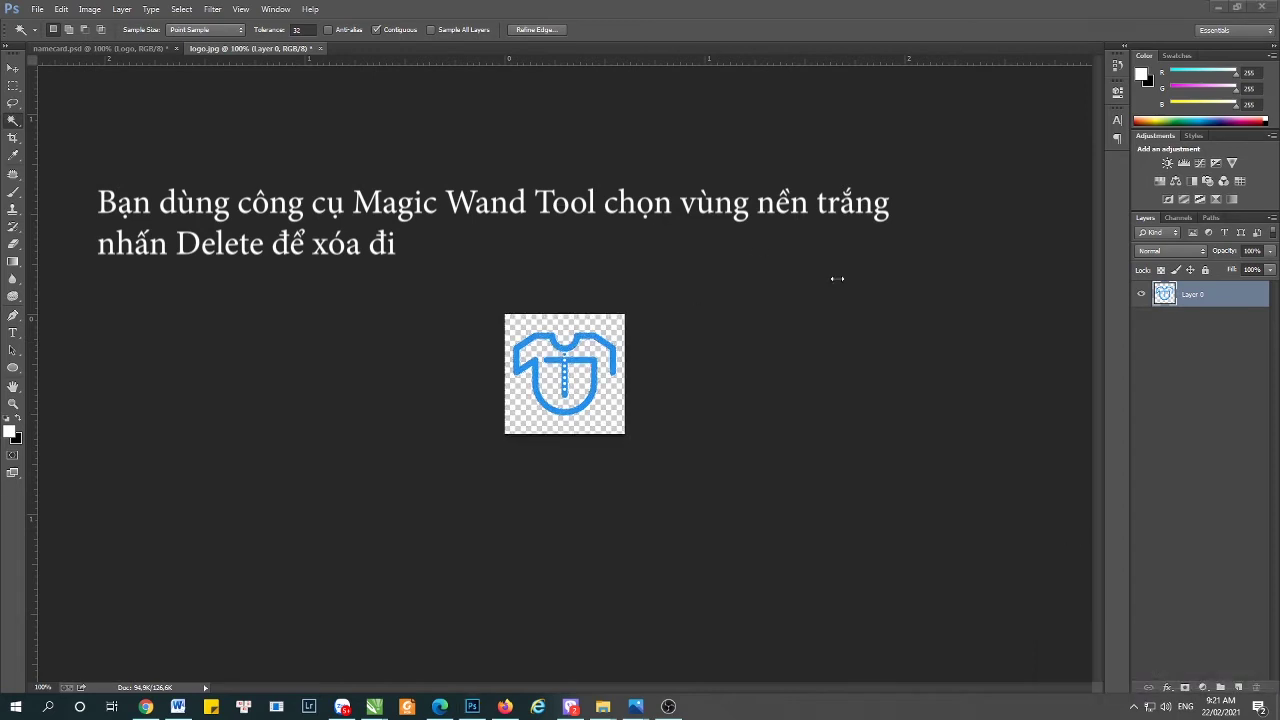
pyautogui.click(13, 67)
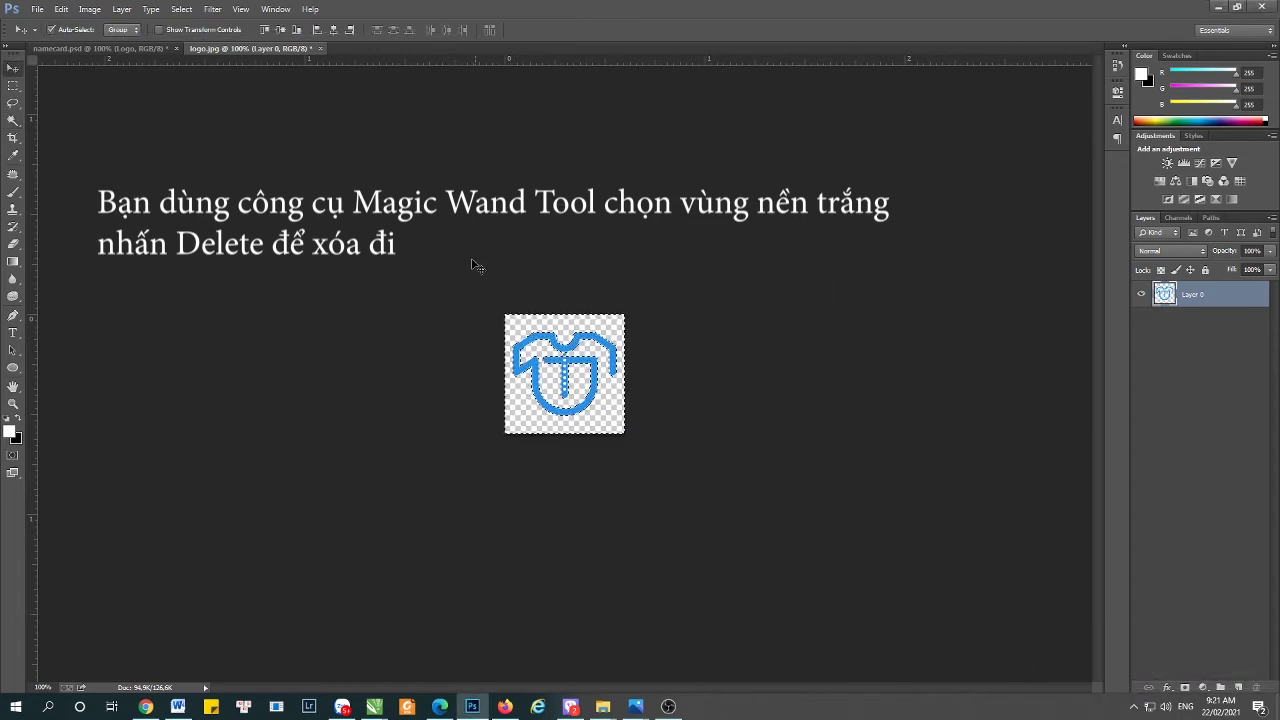
pyautogui.click(478, 260)
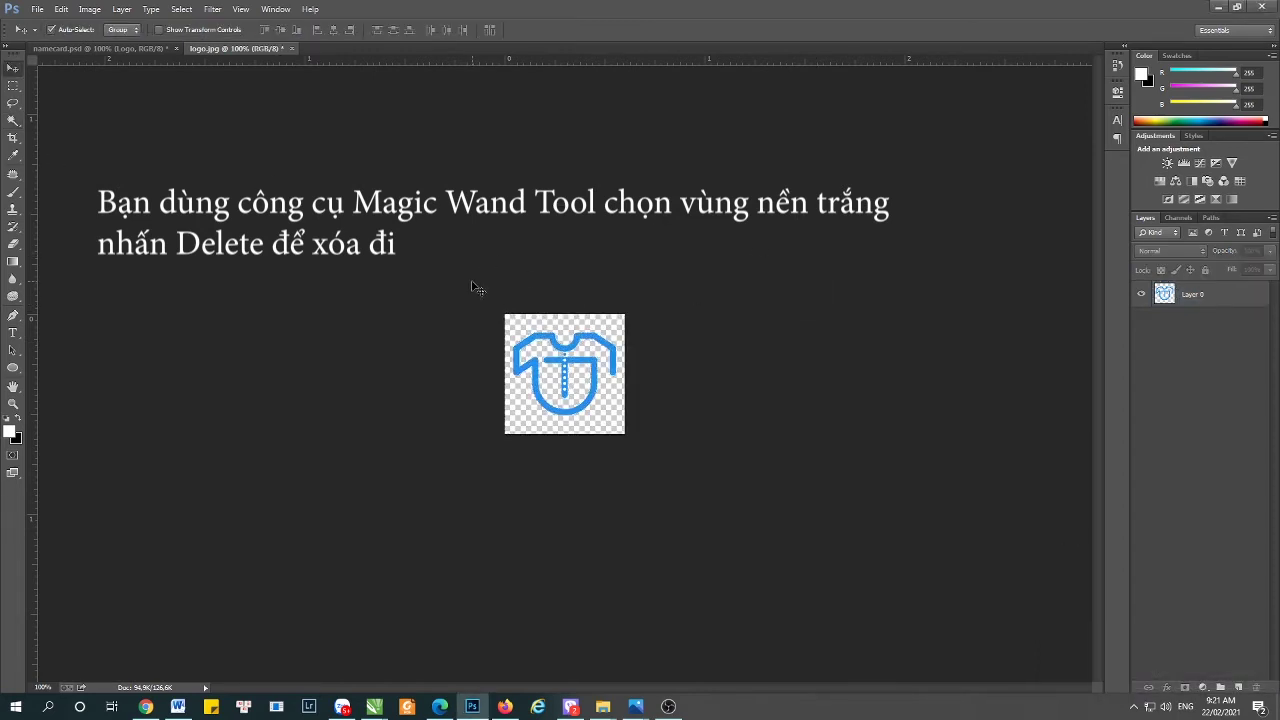
pyautogui.click(562, 348)
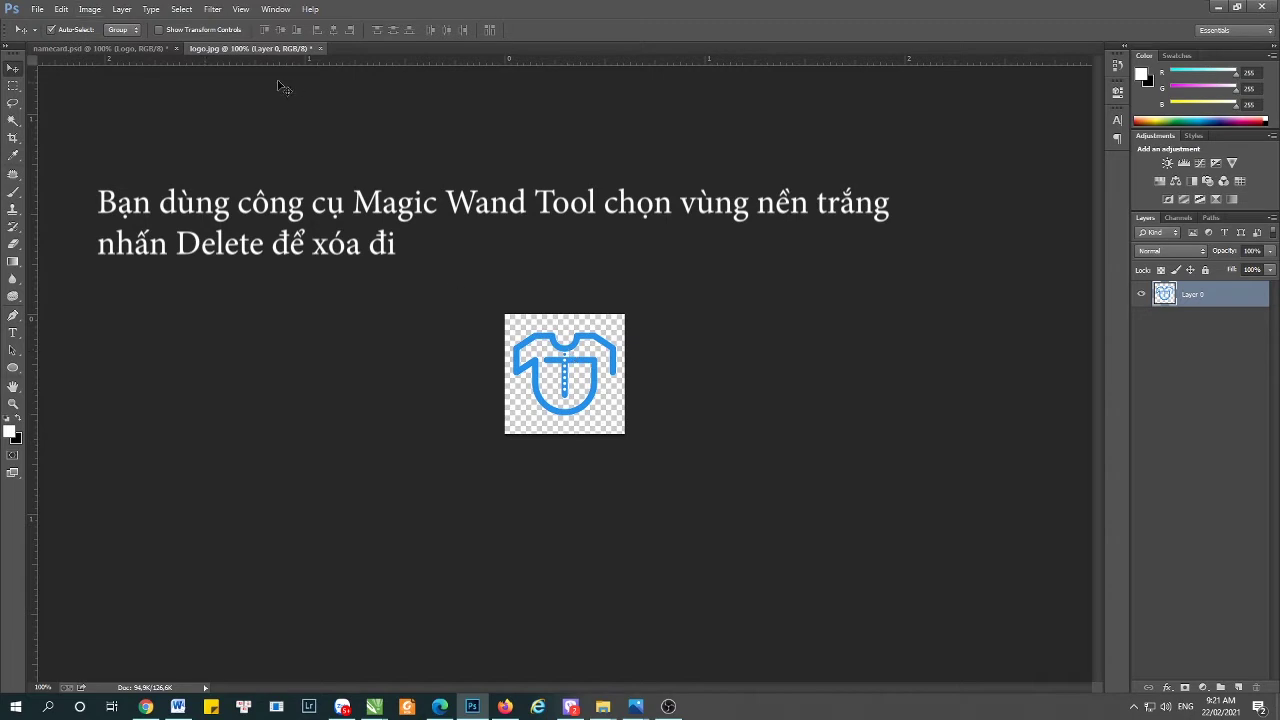
pyautogui.moveTo(248, 48); pyautogui.dragTo(230, 244)
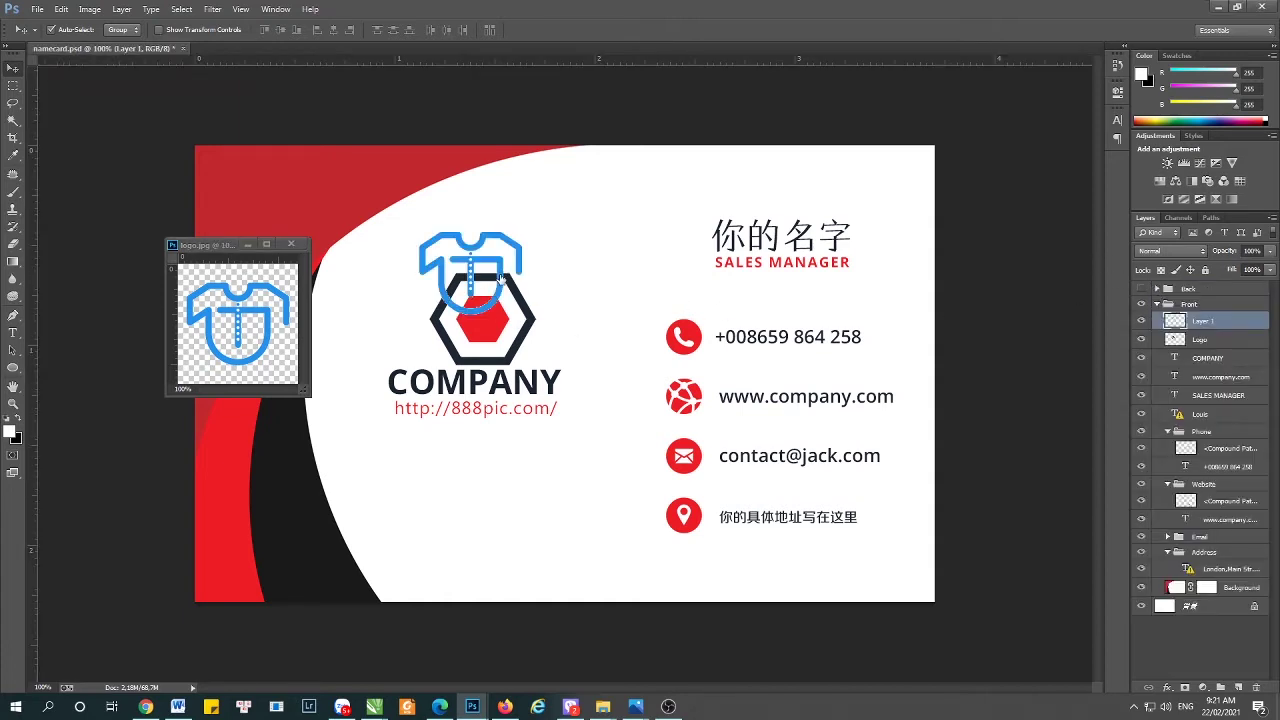
# - Move the shirt logo's Layer 1 onto the hexagon's spot and hide the Logo layer
pyautogui.click(492, 302)
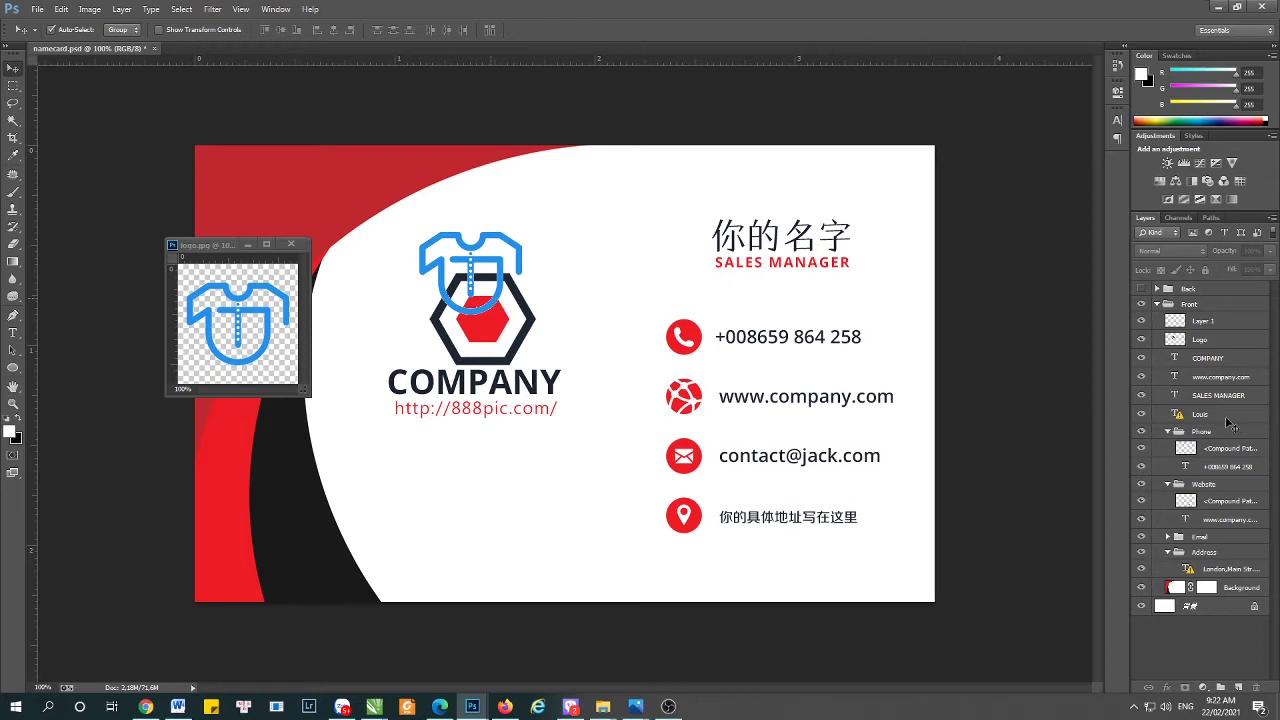
pyautogui.click(1201, 341)
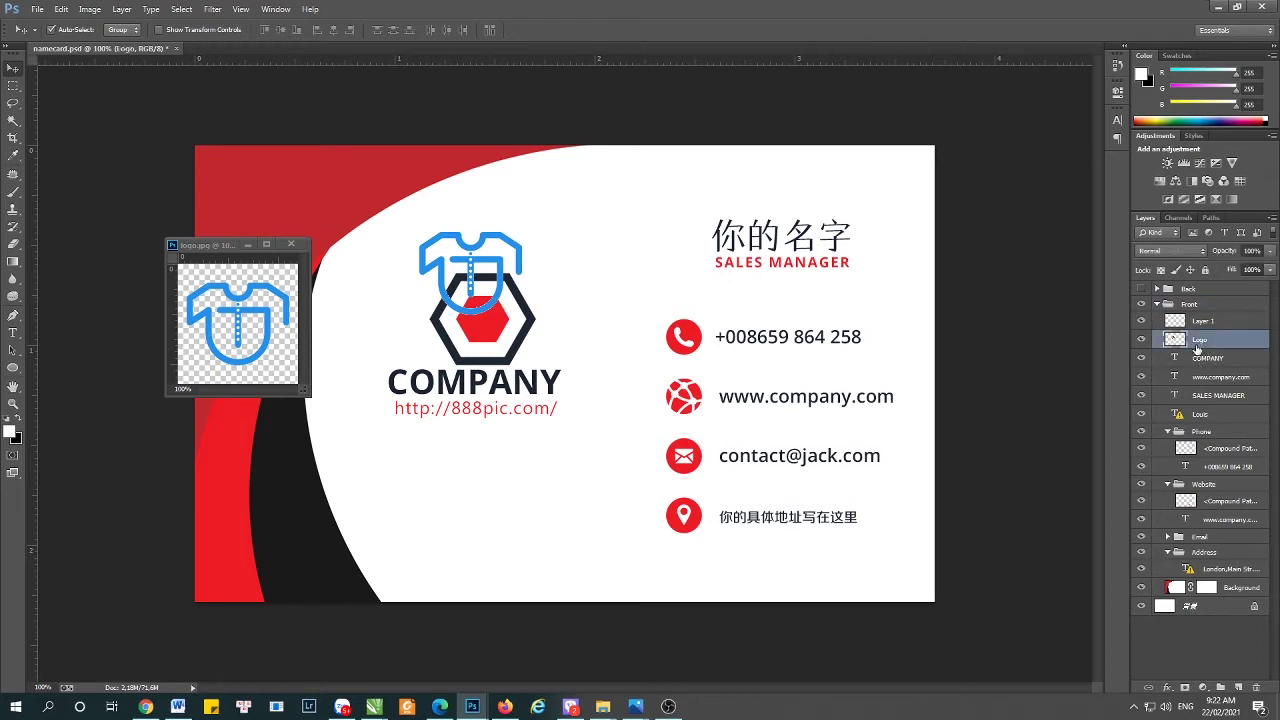
pyautogui.hotkey('ctrl', 't')
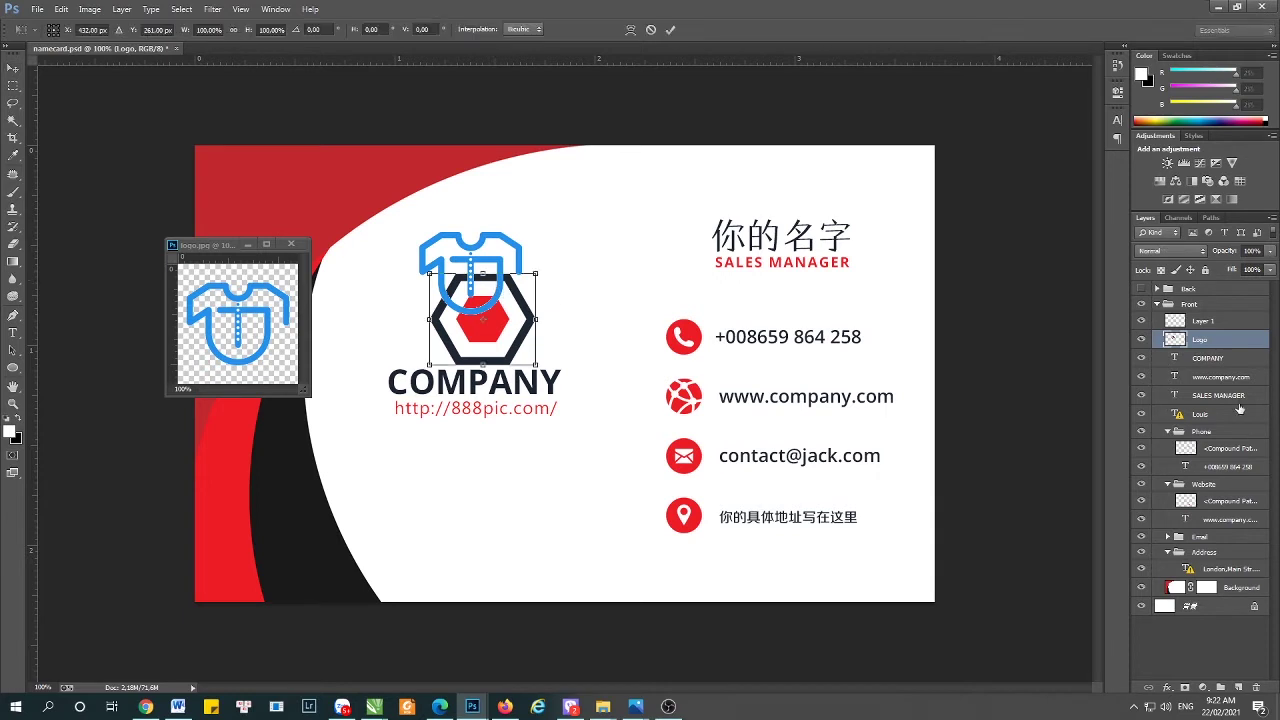
pyautogui.press('Return')
pyautogui.click(1202, 321)
pyautogui.hotkey('ctrl', 't')
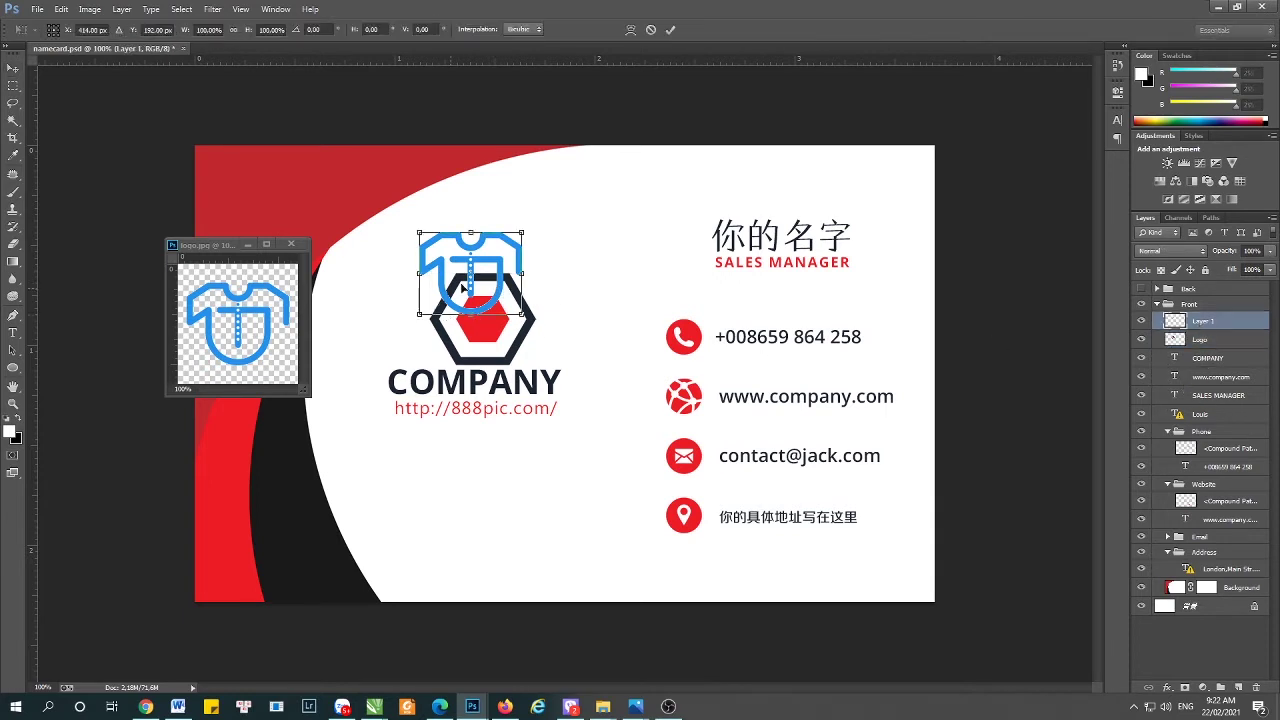
pyautogui.moveTo(497, 262); pyautogui.dragTo(509, 304)
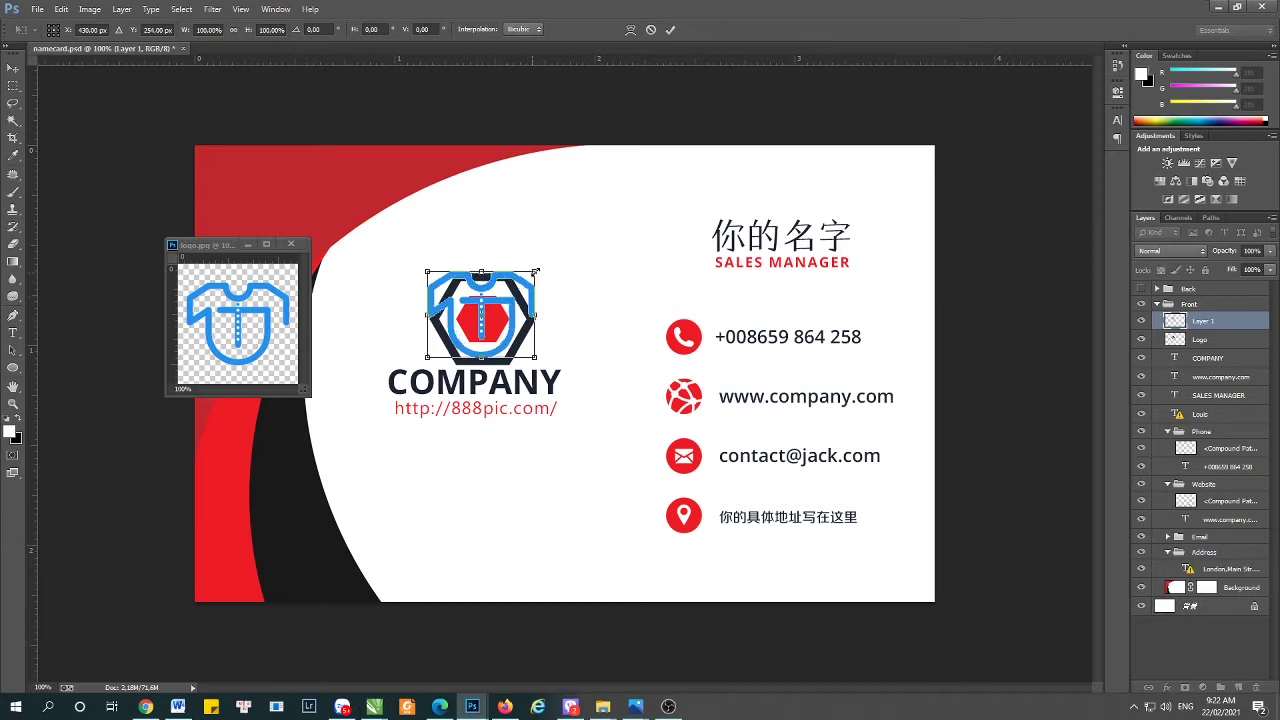
pyautogui.press('Return')
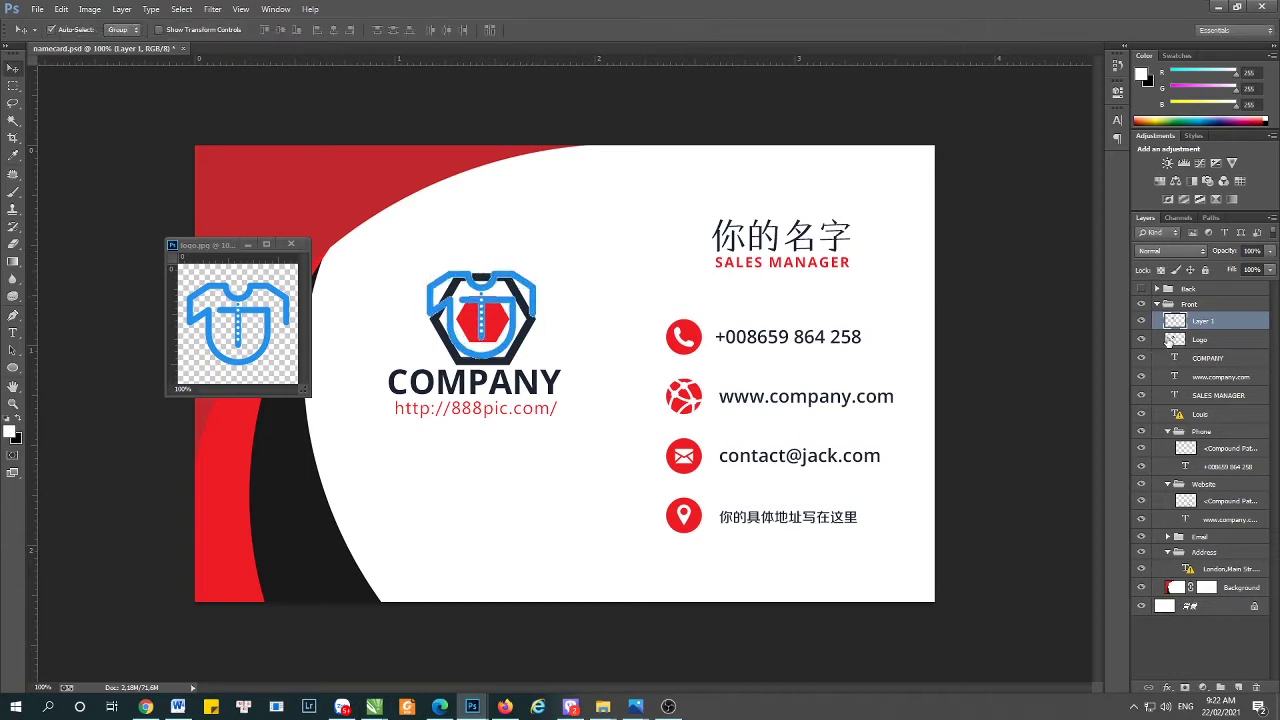
pyautogui.click(1141, 340)
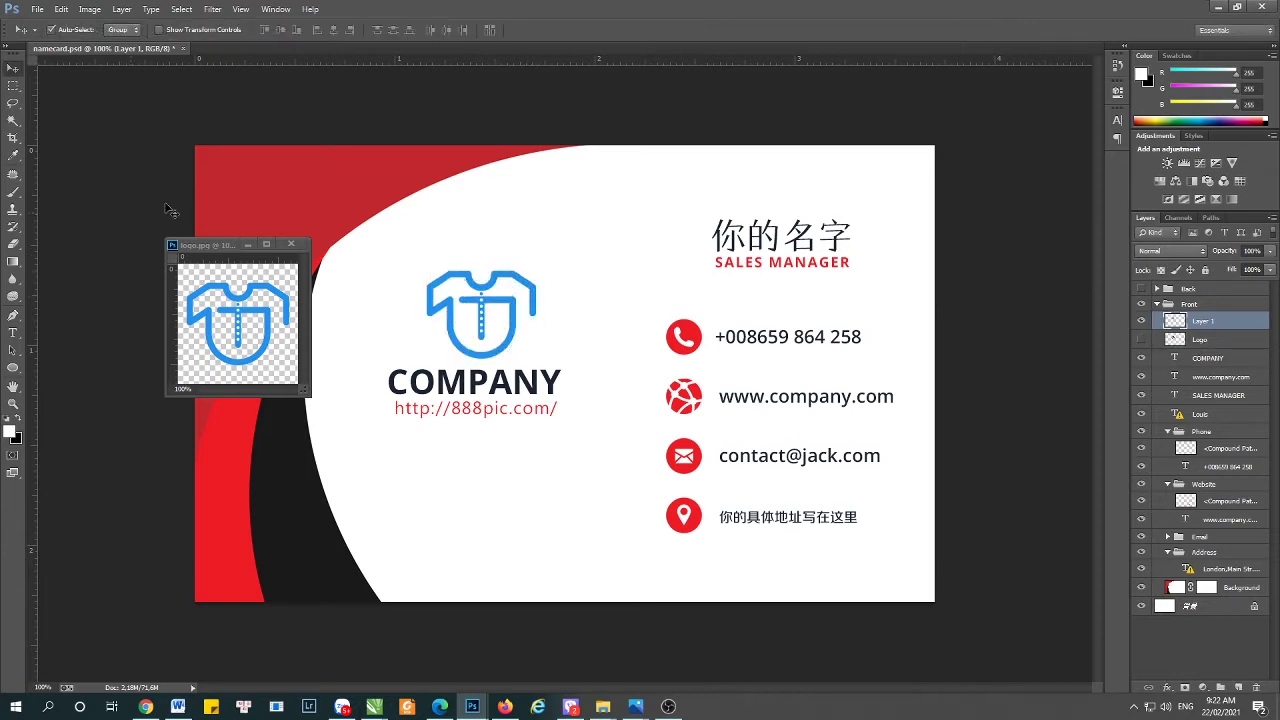
pyautogui.moveTo(197, 244); pyautogui.dragTo(325, 48)
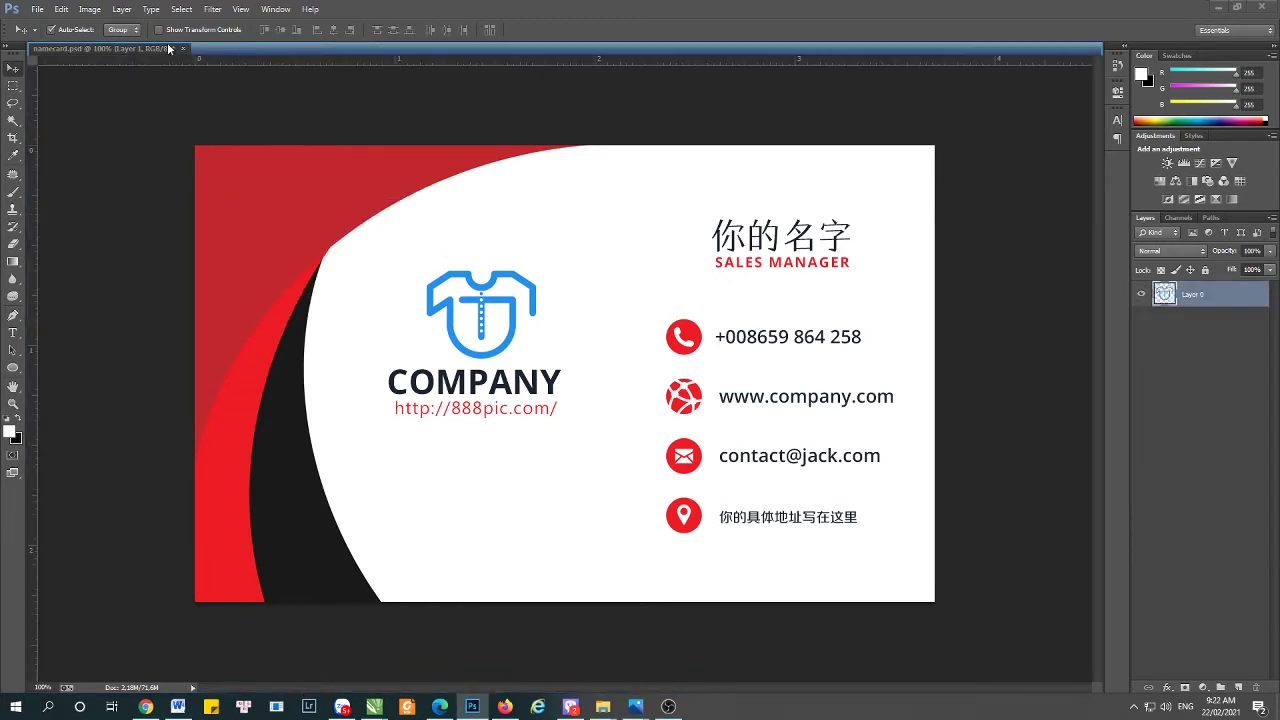
# - Delete the stray empty text layer Layer 2 left by a mis-click
pyautogui.click(536, 389)
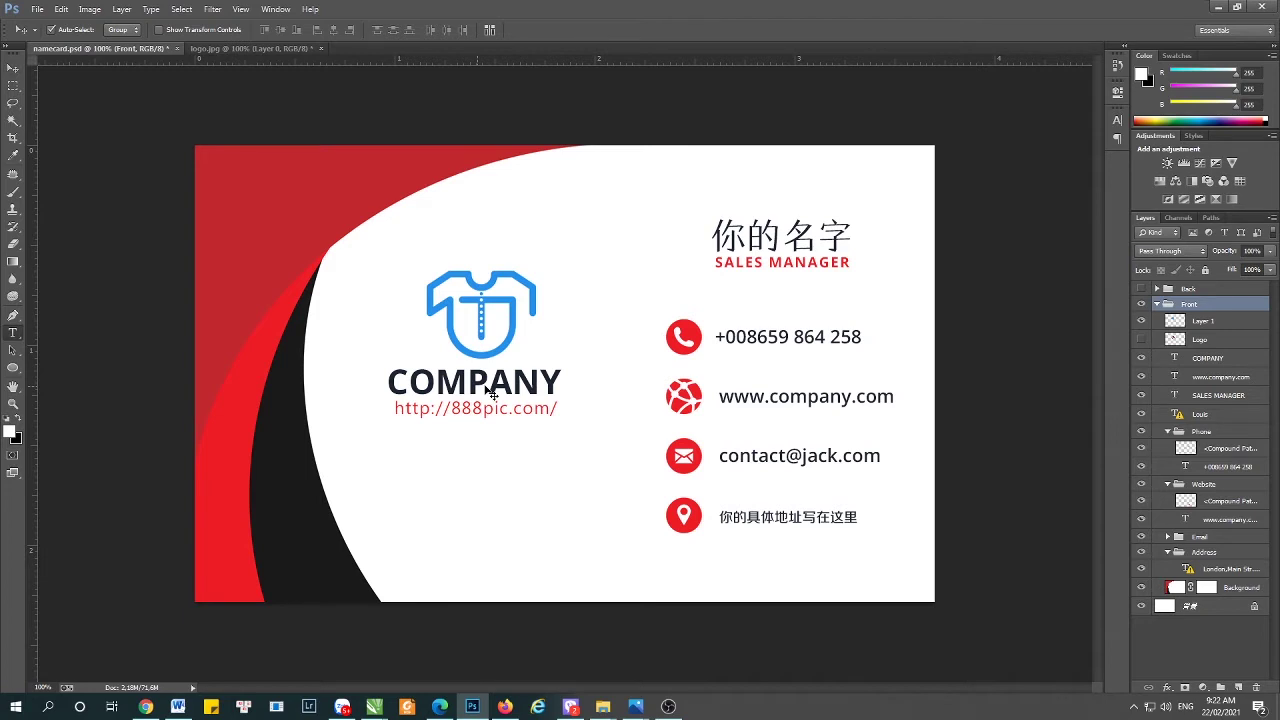
pyautogui.press('t')
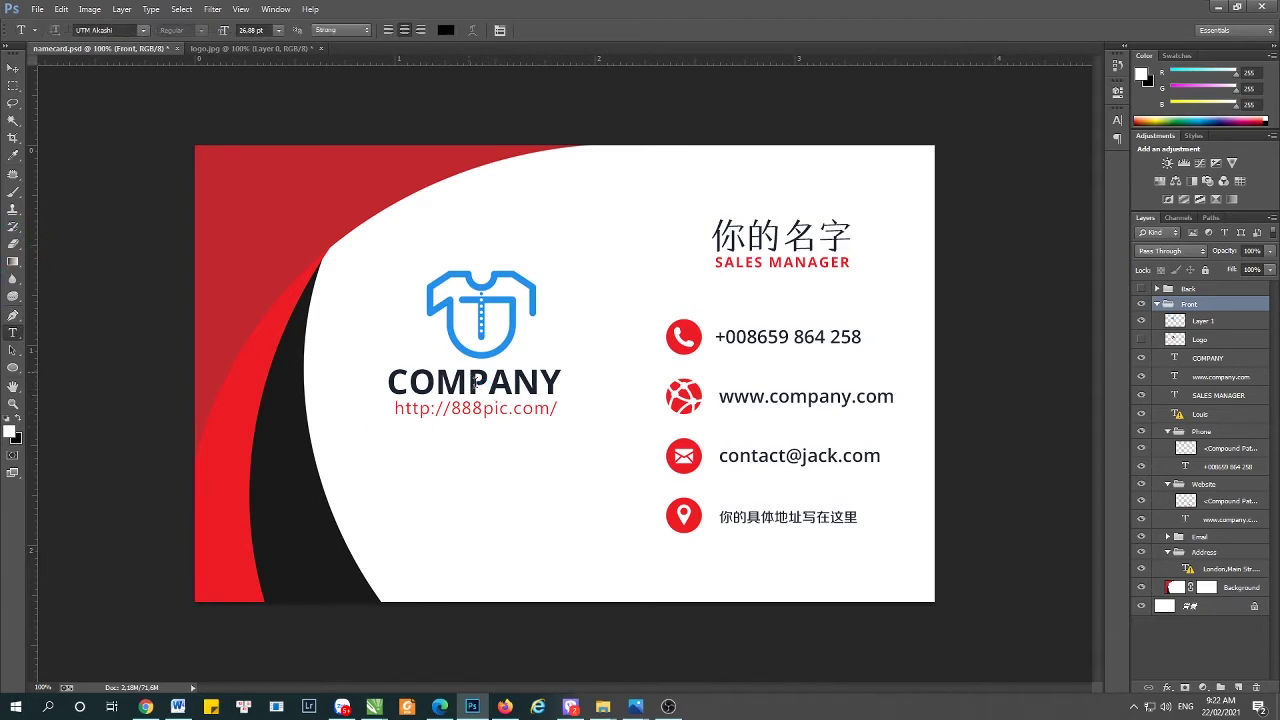
pyautogui.click(501, 379)
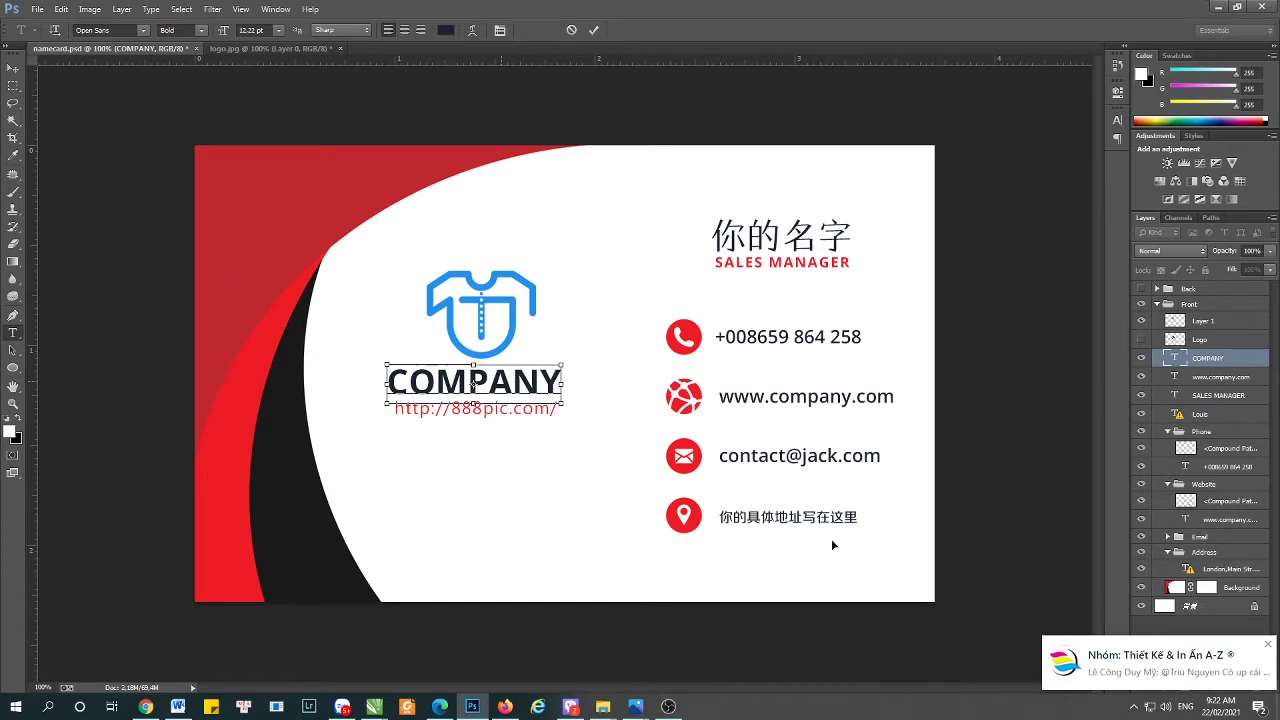
pyautogui.click(1268, 646)
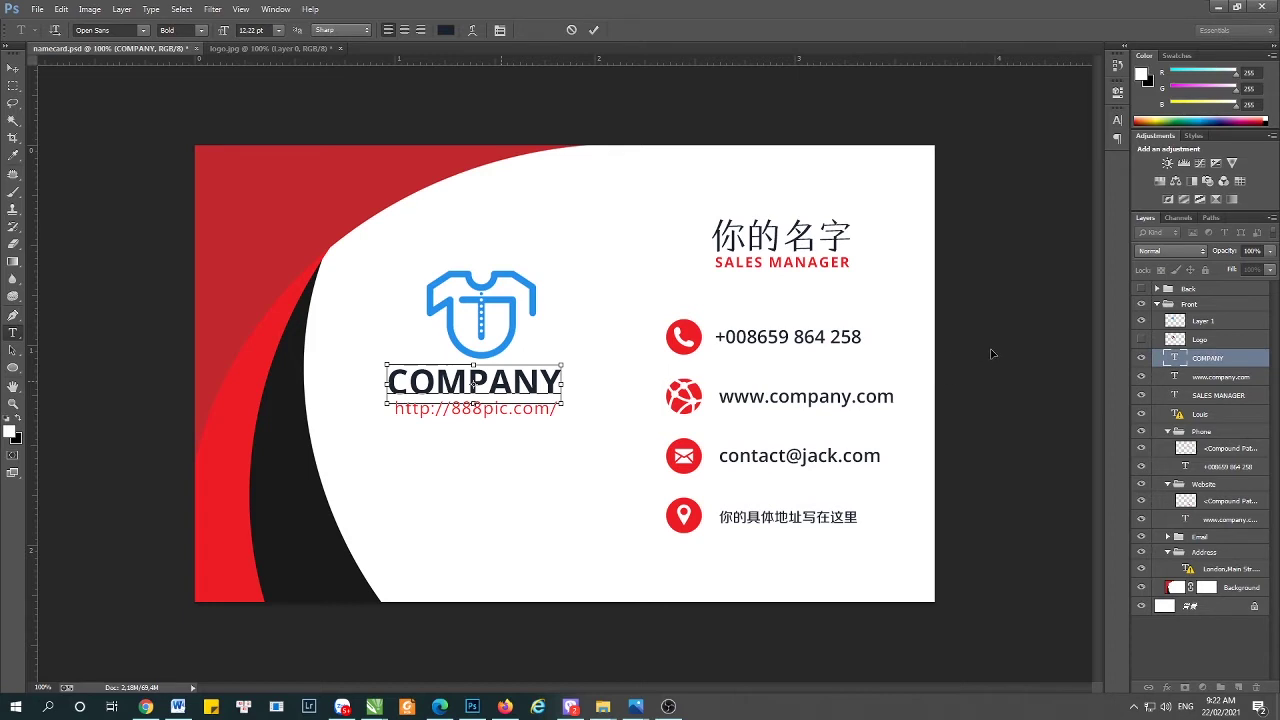
pyautogui.click(386, 468)
pyautogui.write('NY')
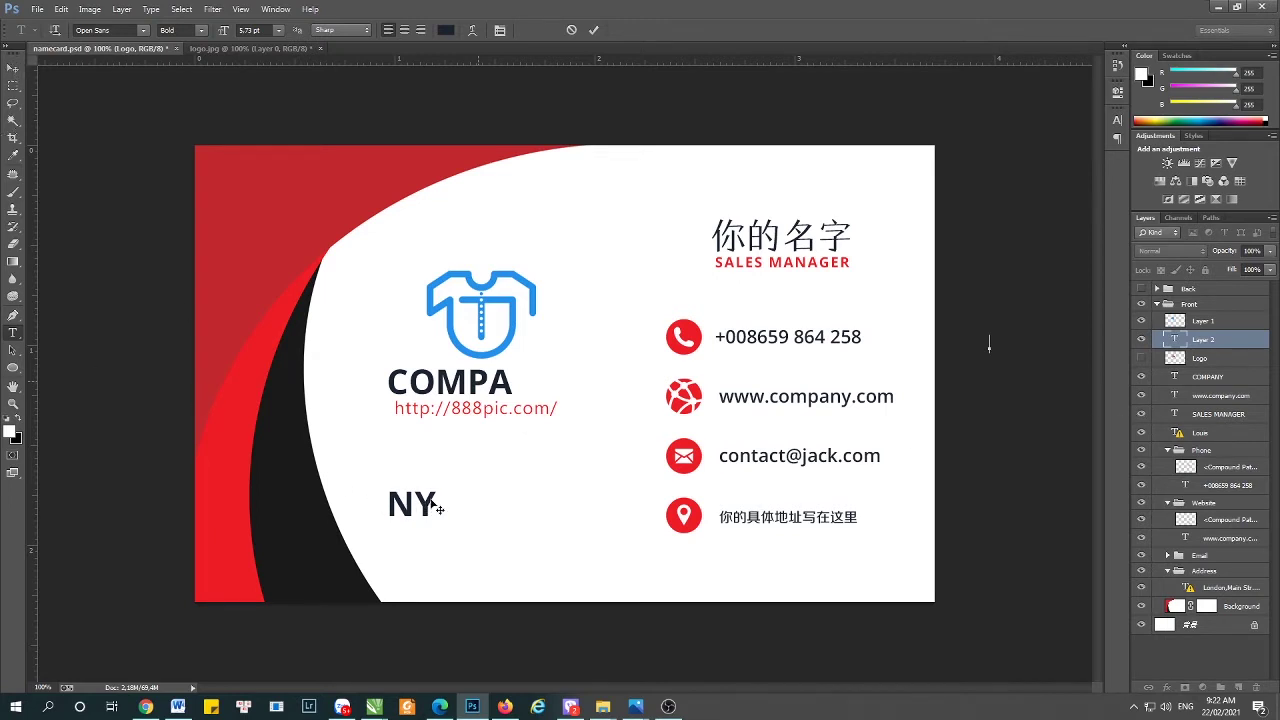
pyautogui.press('v')
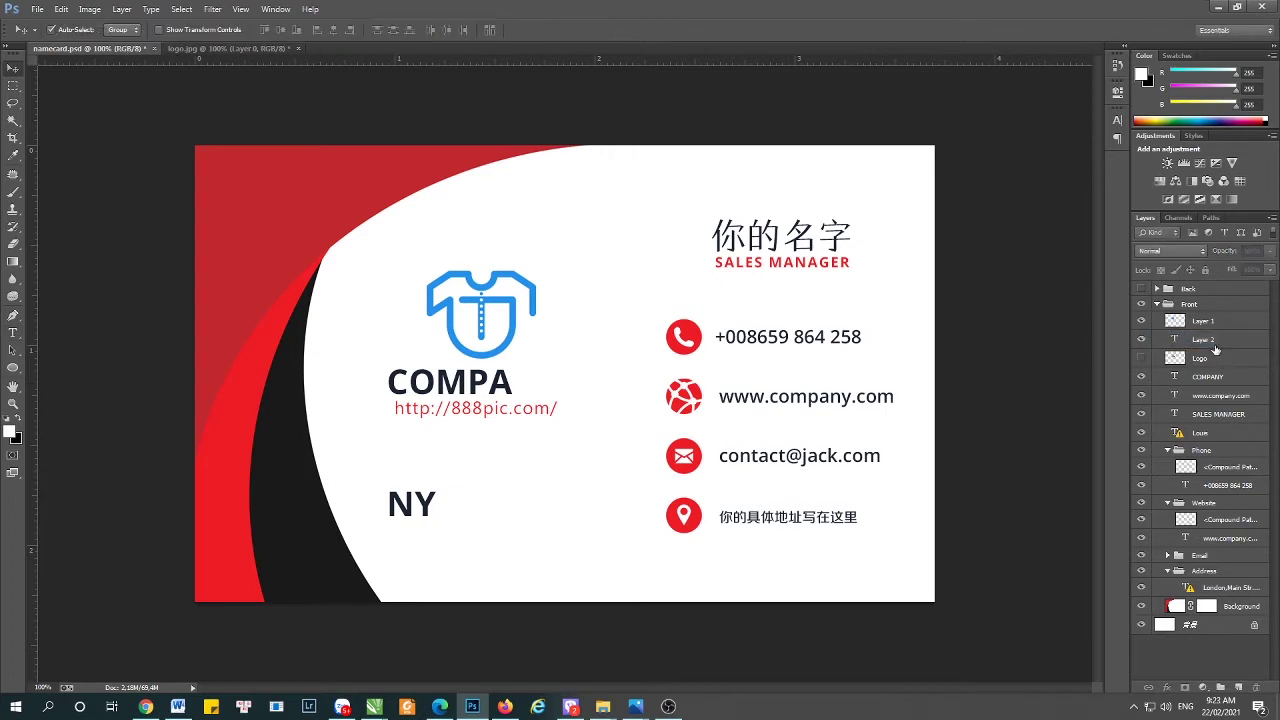
pyautogui.click(1218, 344)
pyautogui.press('Delete')
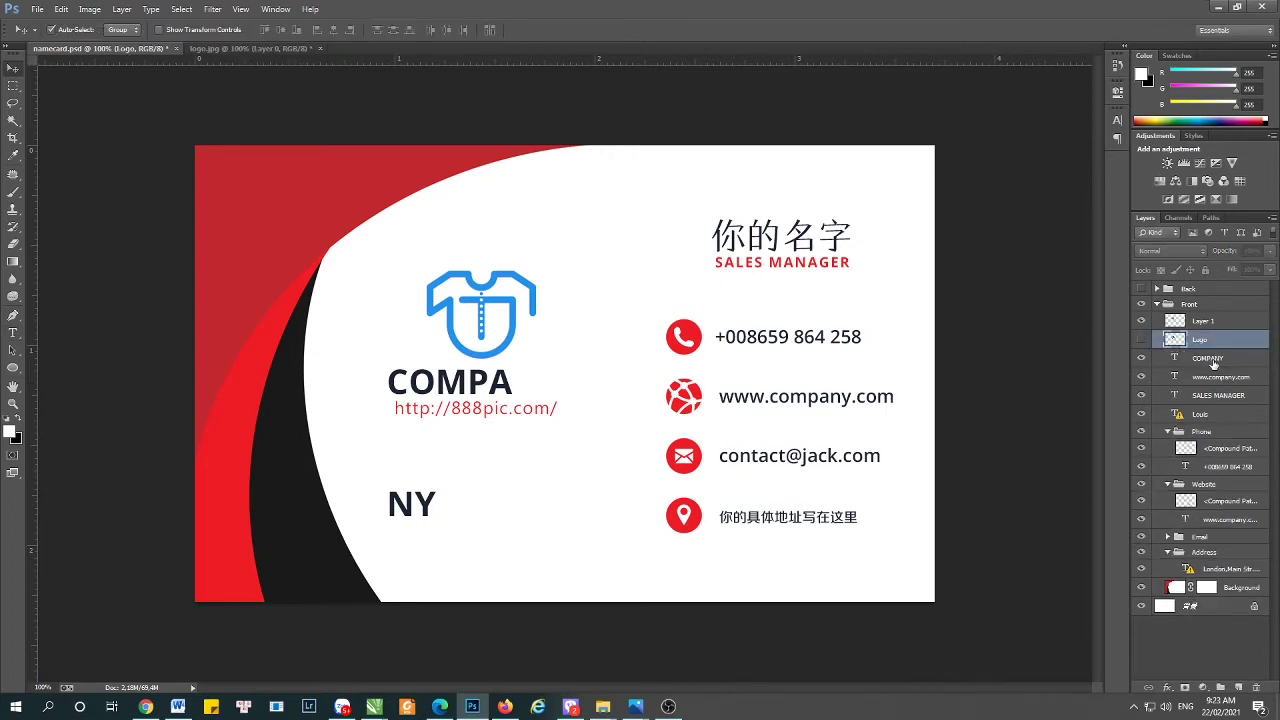
pyautogui.click(433, 508)
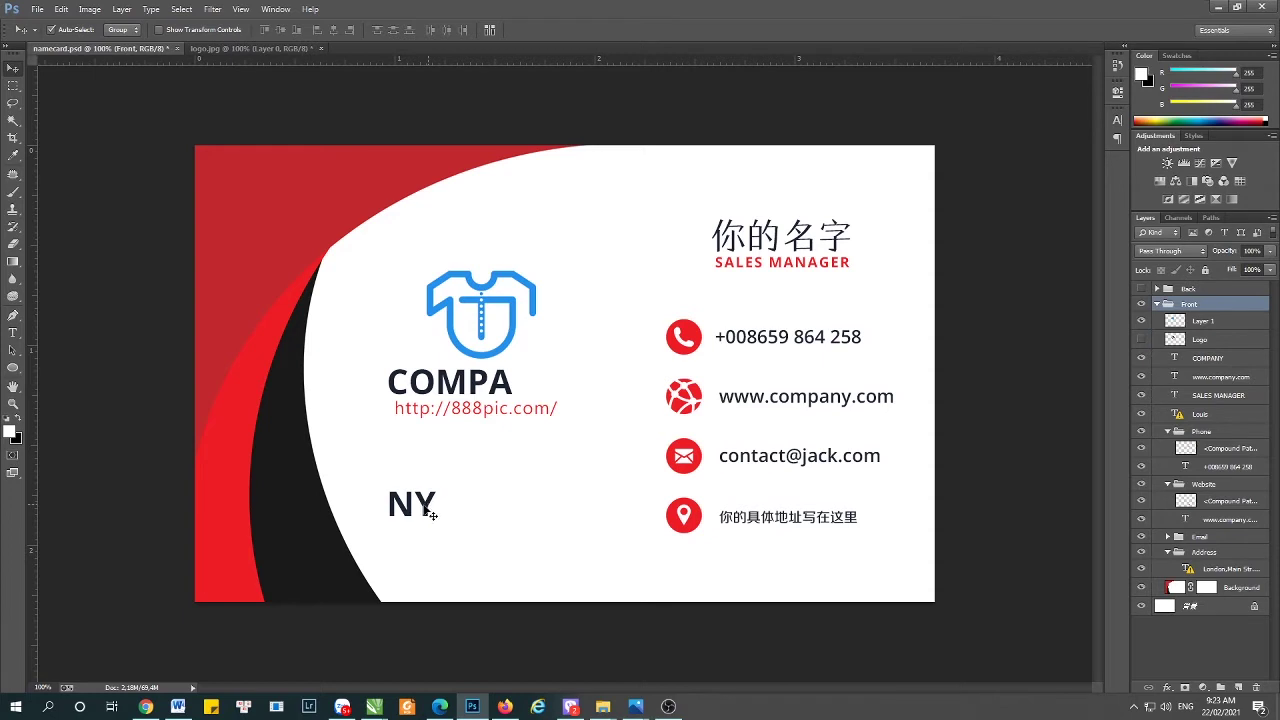
pyautogui.rightClick(426, 511)
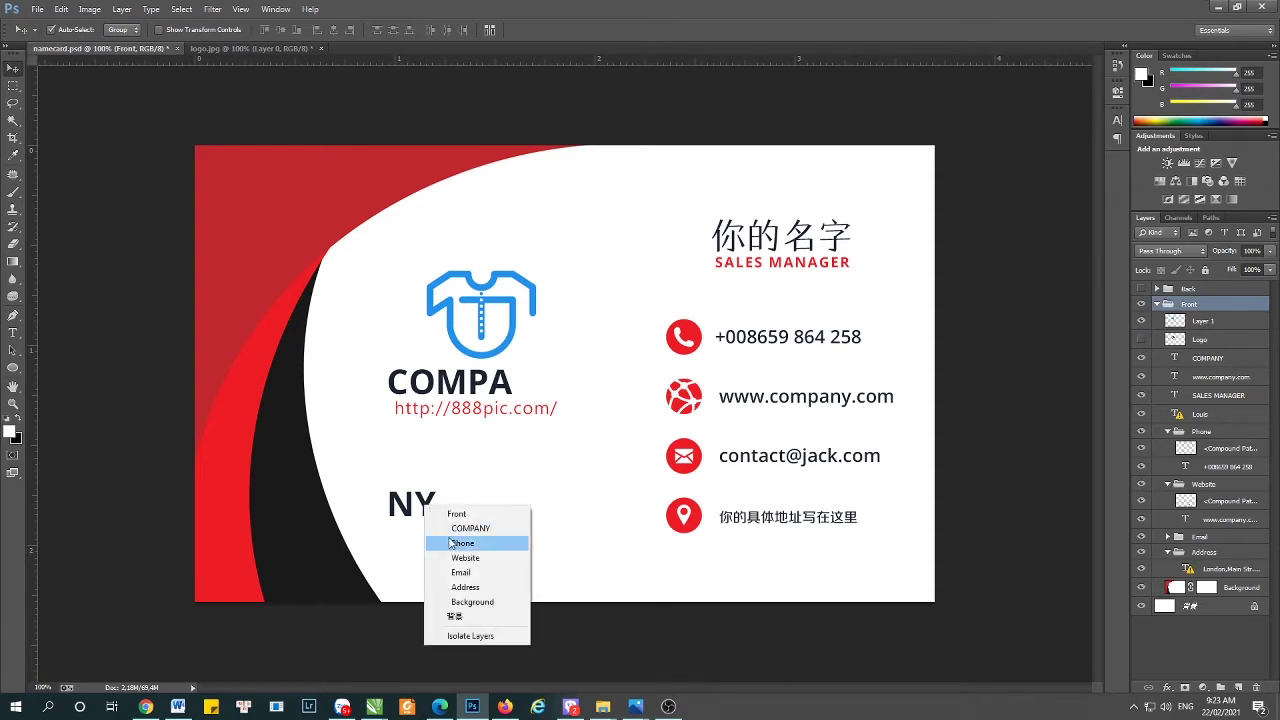
pyautogui.click(134, 425)
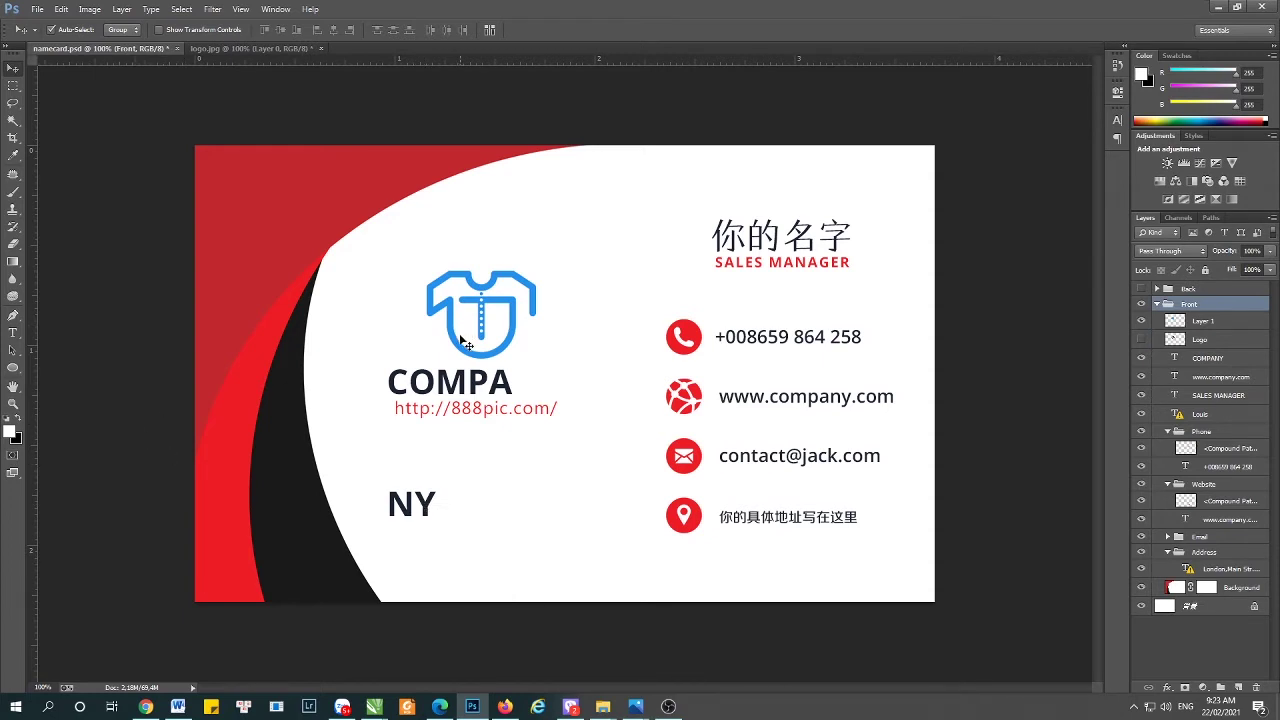
# - Retype COMPANY as ÁO THUN ĐỘC LẠ at 10 pt and nudge it left
pyautogui.doubleClick(497, 392)
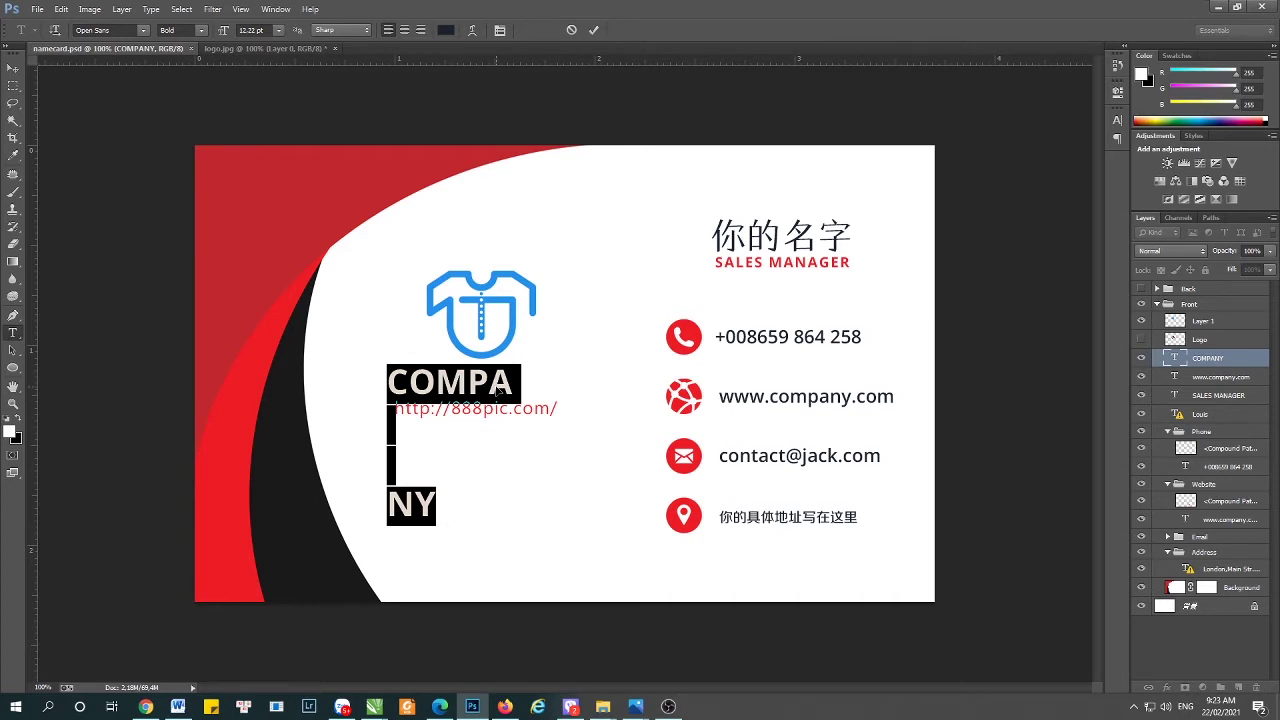
pyautogui.write('Áo')
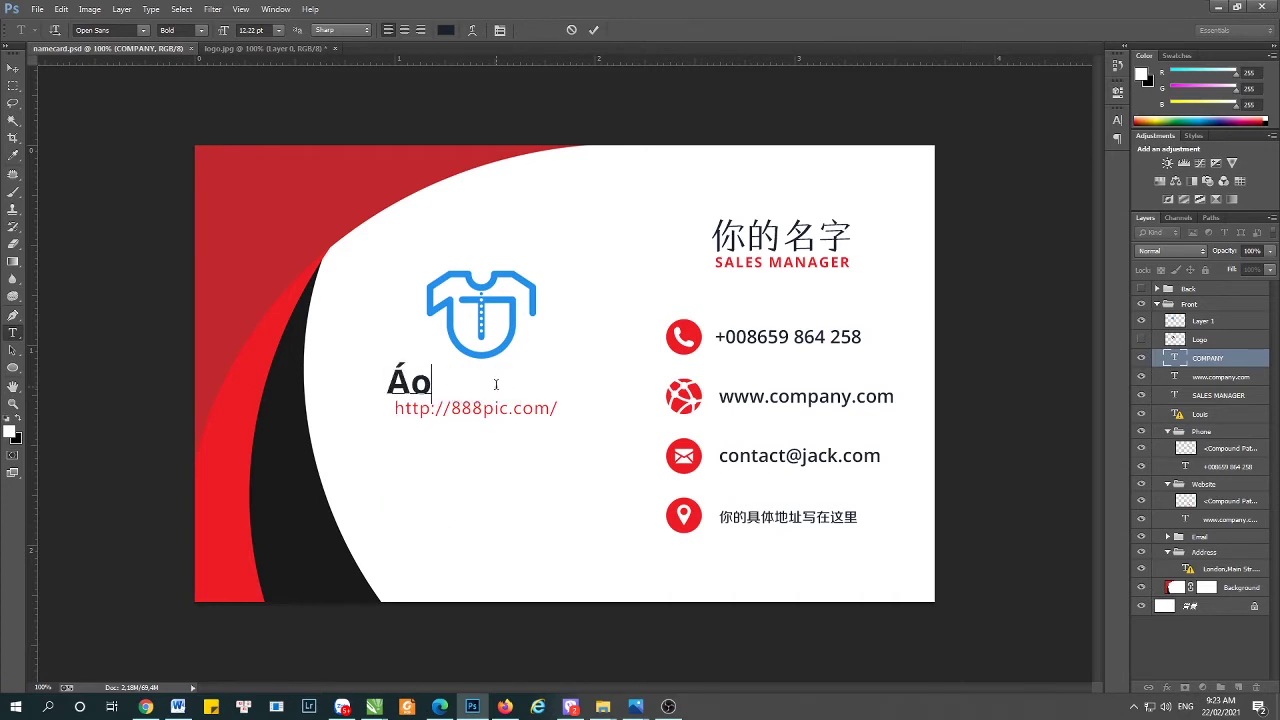
pyautogui.press('BackSpace')
pyautogui.write('O THUN DO')
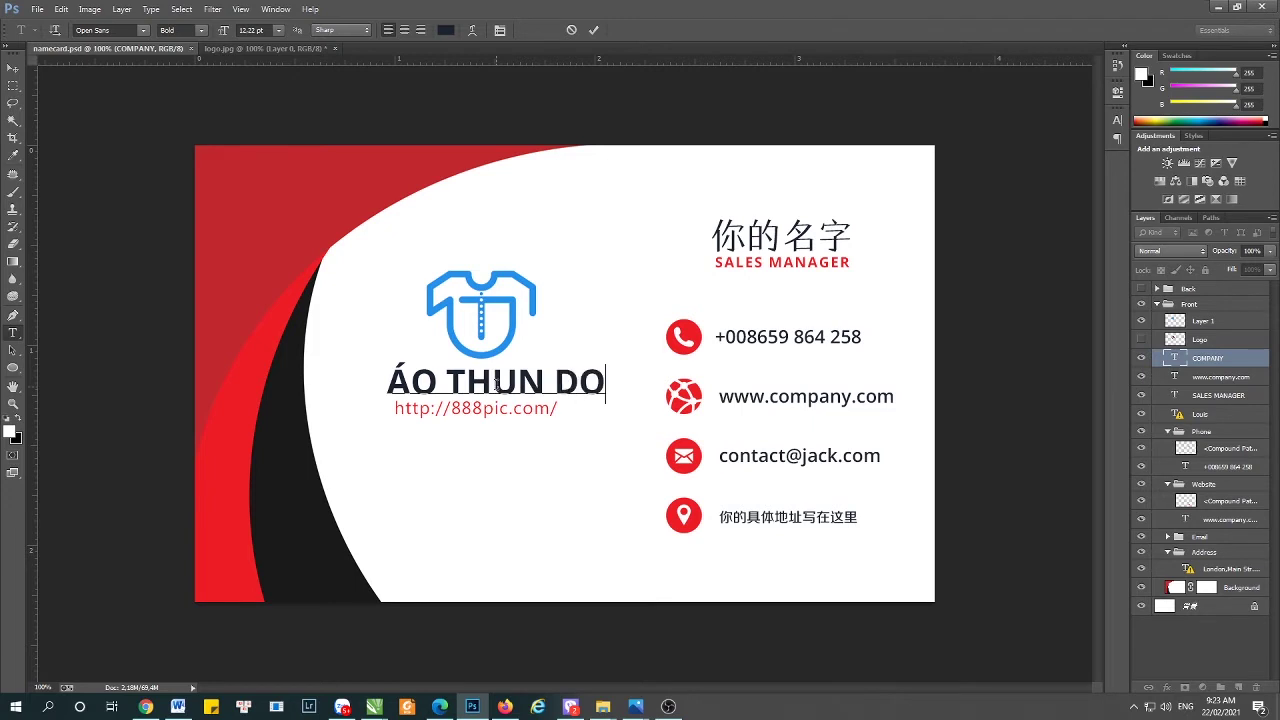
pyautogui.press('BackSpace')
pyautogui.press('BackSpace')
pyautogui.write('ĐỘC LA')
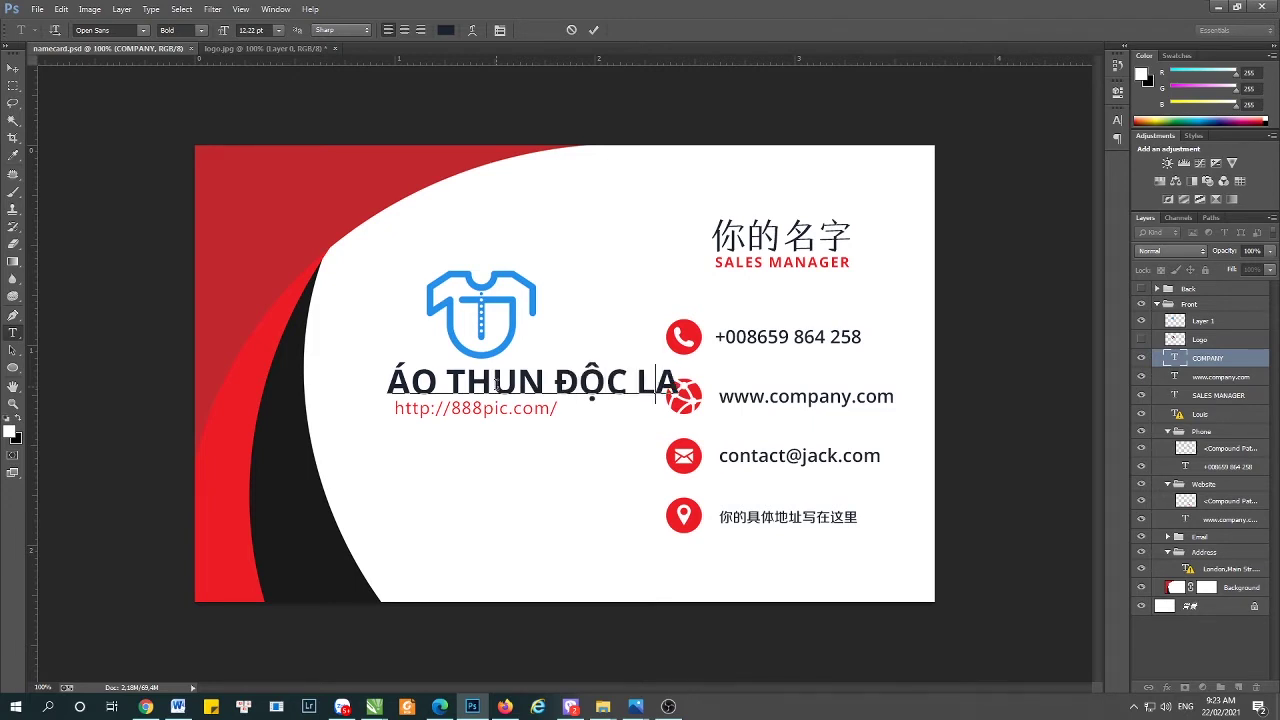
pyautogui.hotkey('ctrl', 'a')
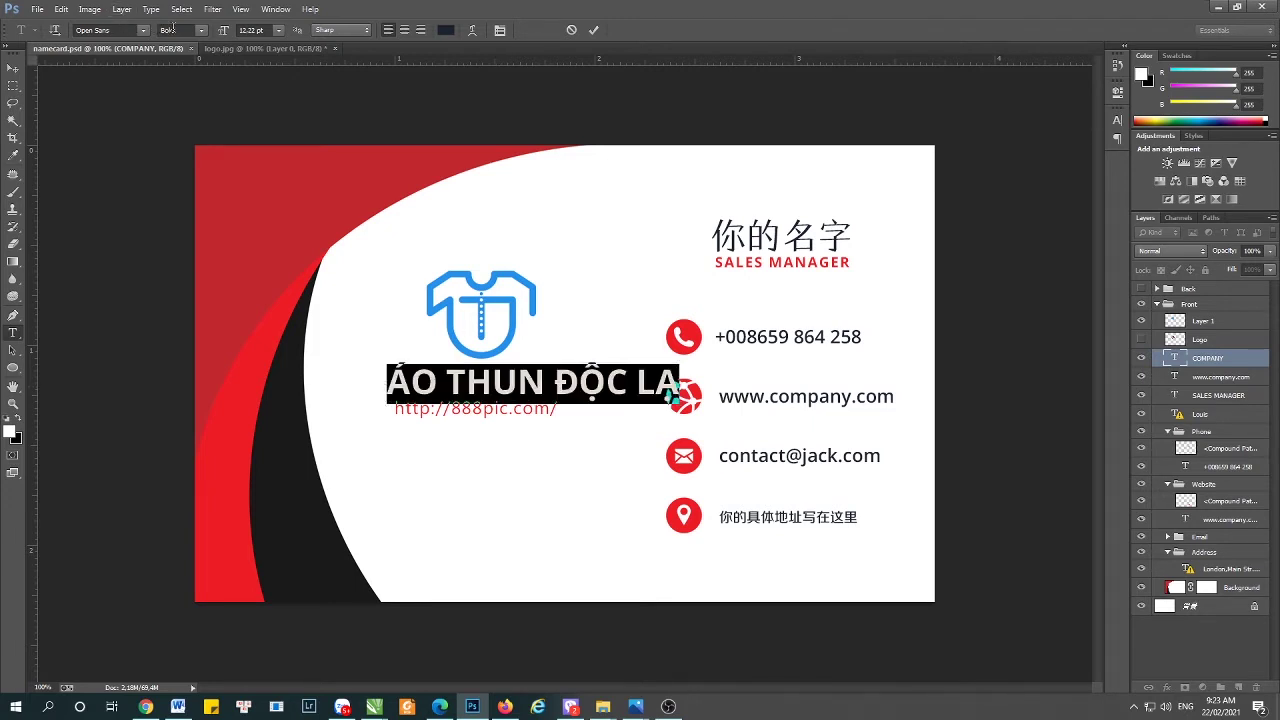
pyautogui.click(253, 29)
pyautogui.write('10')
pyautogui.press('Return')
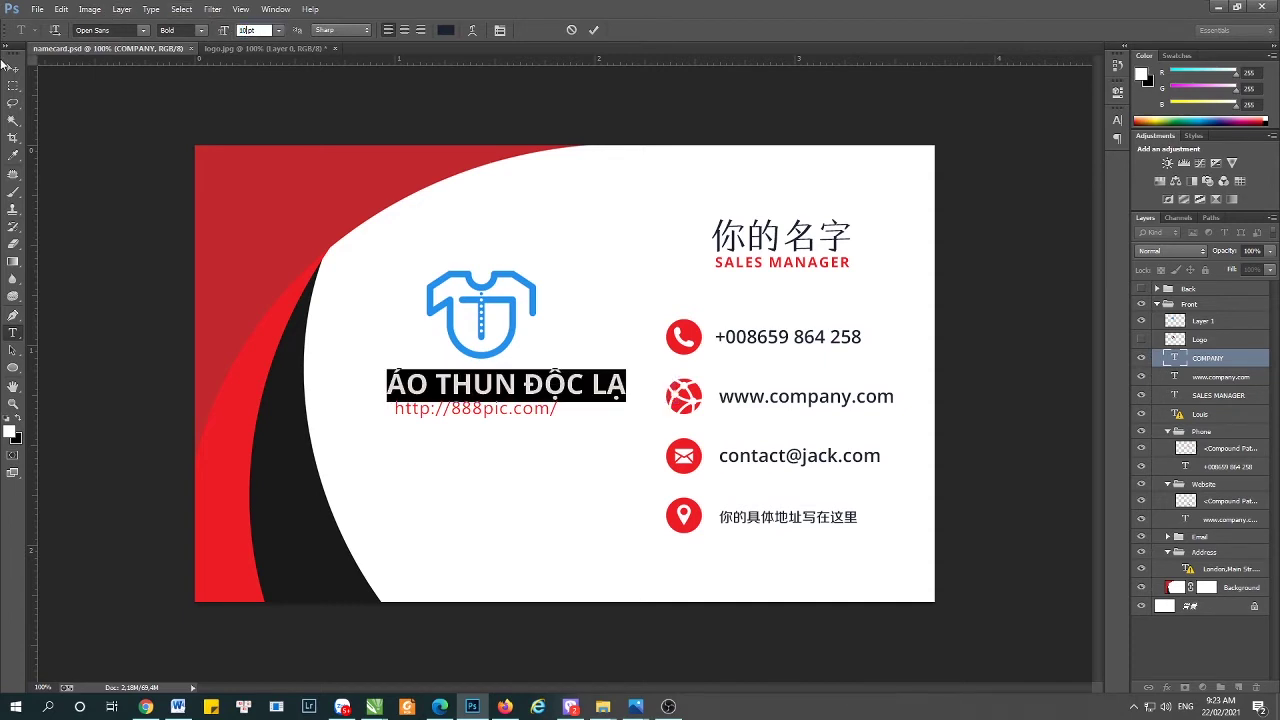
pyautogui.click(13, 67)
pyautogui.press('Left')
pyautogui.press('Left')
pyautogui.press('Left')
pyautogui.press('Left')
pyautogui.press('Left')
pyautogui.press('Left')
pyautogui.press('Left')
pyautogui.press('Left')
pyautogui.press('Left')
pyautogui.press('Left')
pyautogui.press('Left')
pyautogui.press('Left')
pyautogui.press('Left')
pyautogui.press('Left')
pyautogui.press('Left')
pyautogui.press('Left')
pyautogui.press('Left')
pyautogui.press('Left')
pyautogui.press('Left')
pyautogui.press('Left')
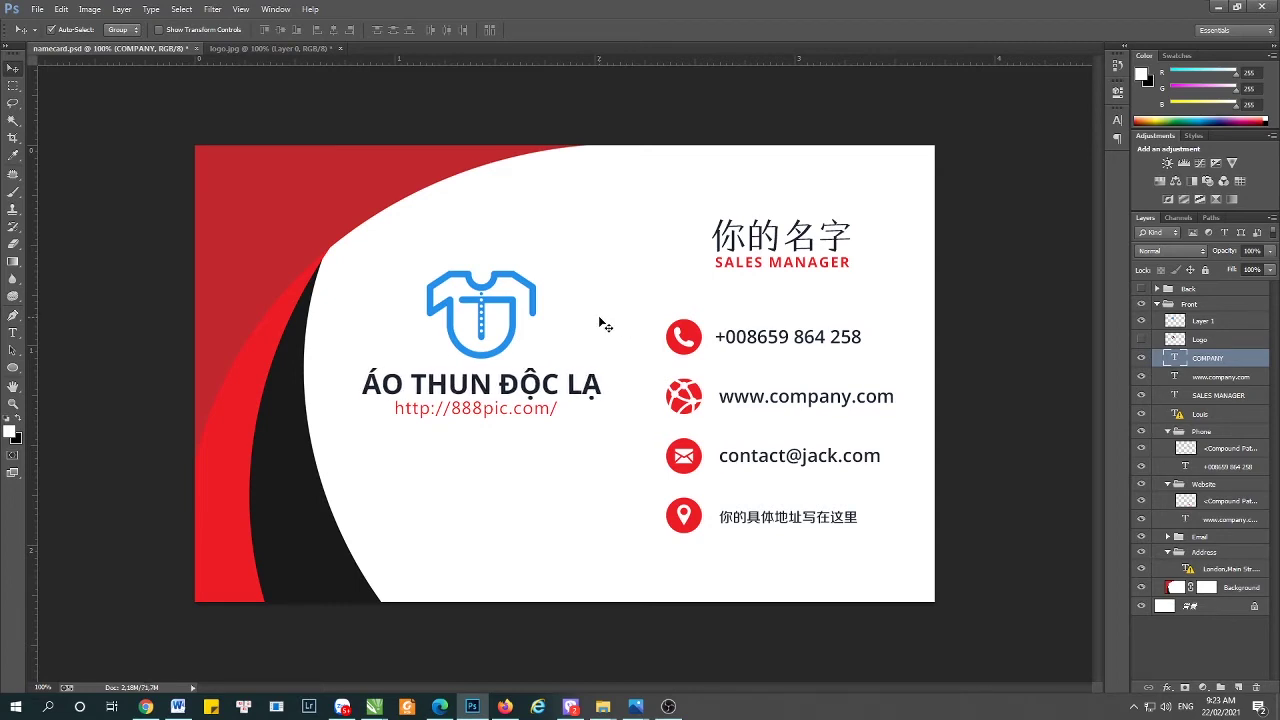
# - Fill the shirt logo's pixels with red #ff1700 and deselect
pyautogui.click(1195, 322)
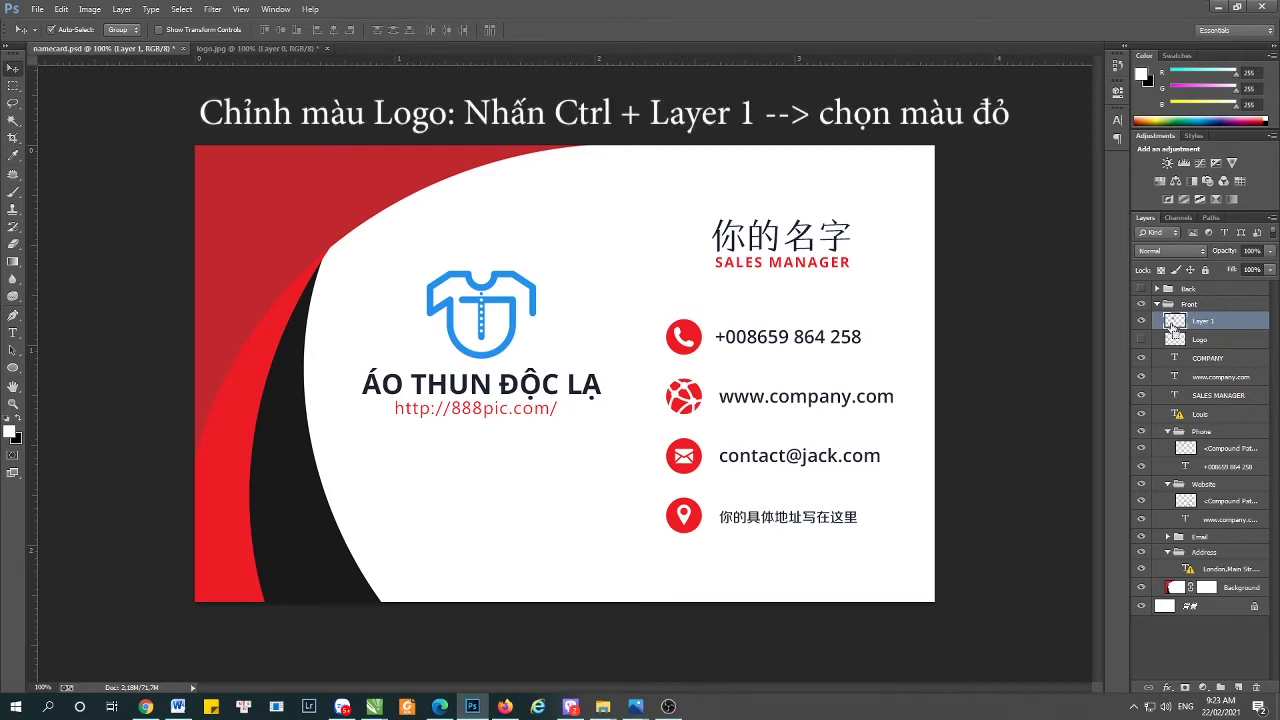
pyautogui.keyDown('ctrl'); pyautogui.click(1172, 324); pyautogui.keyUp('ctrl')
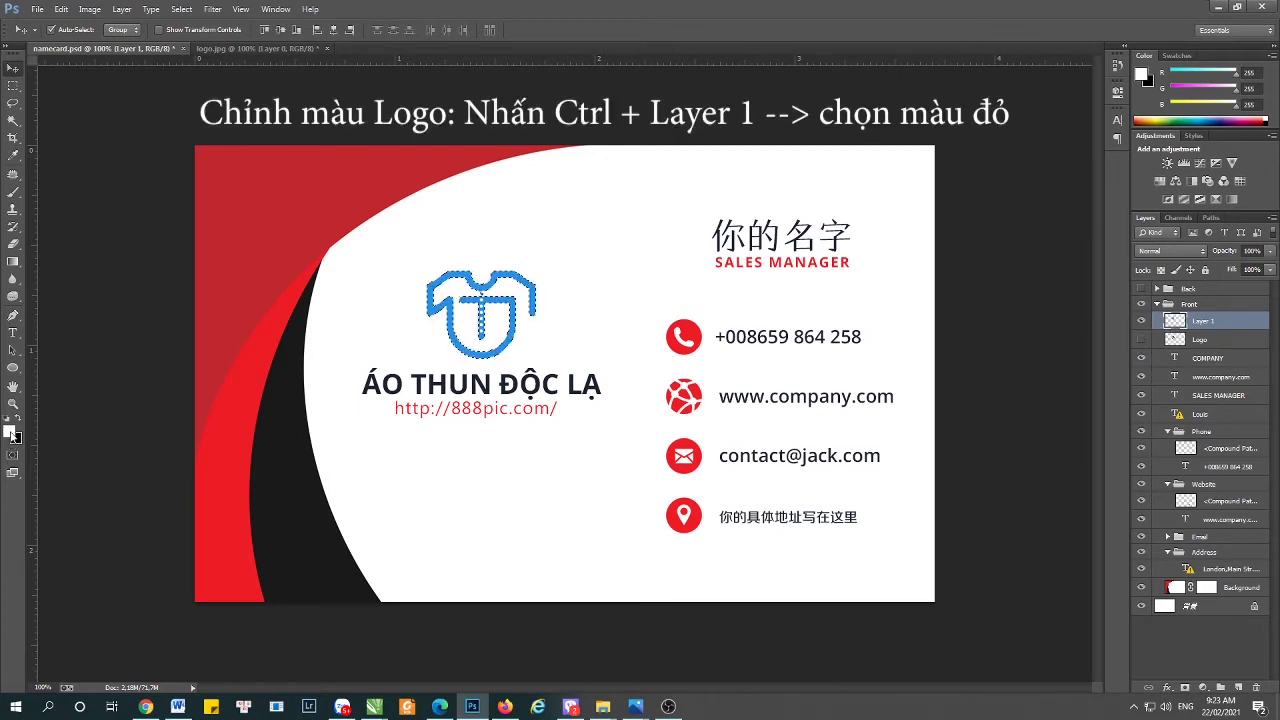
pyautogui.click(9, 431)
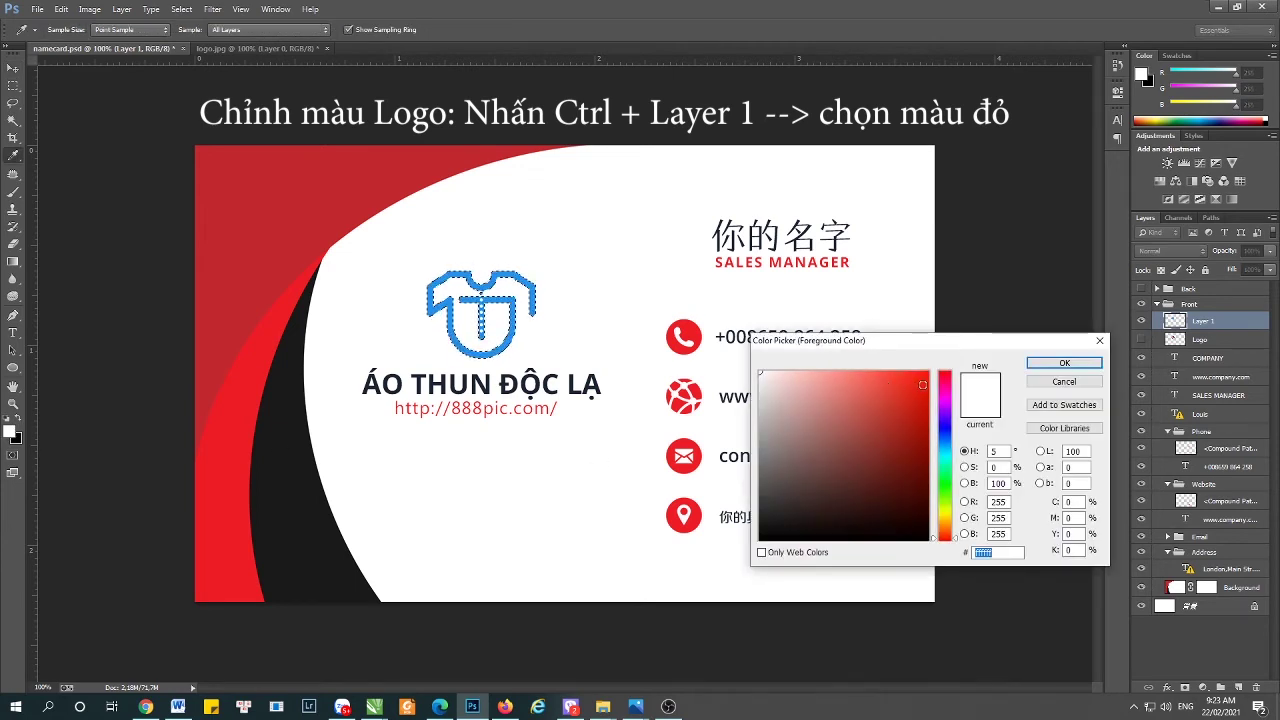
pyautogui.moveTo(922, 384); pyautogui.dragTo(932, 363)
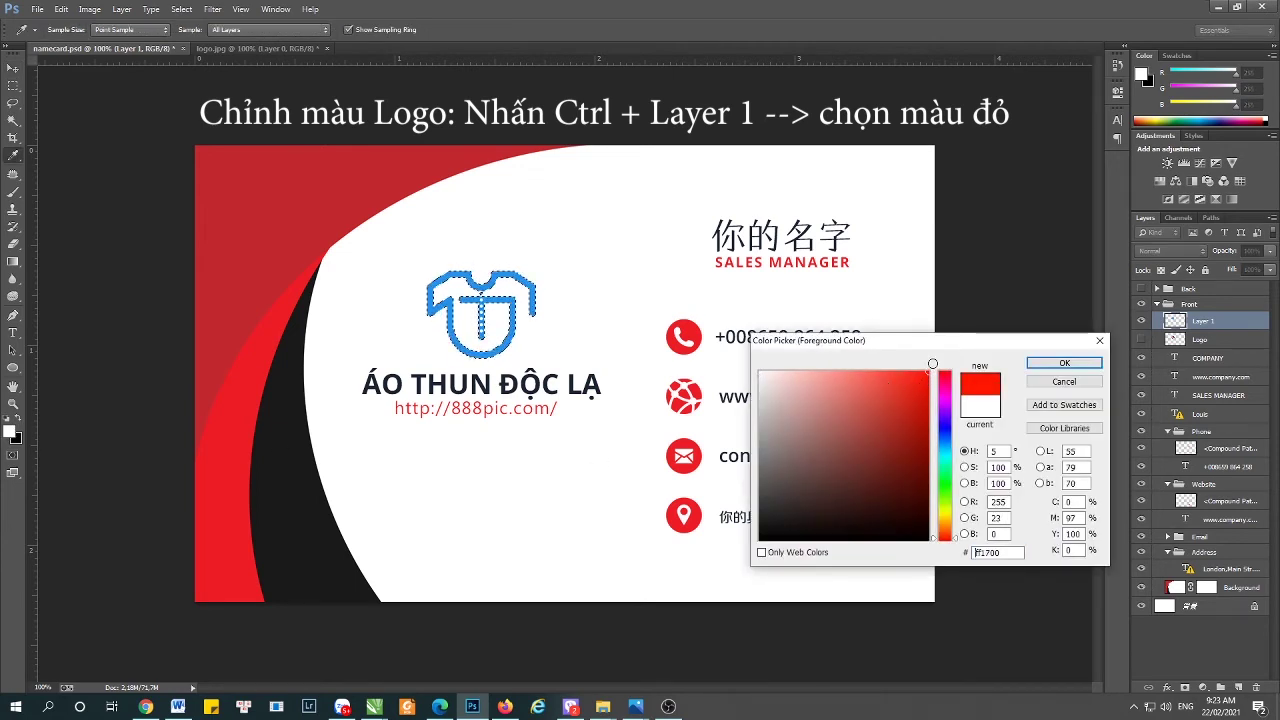
pyautogui.click(1064, 363)
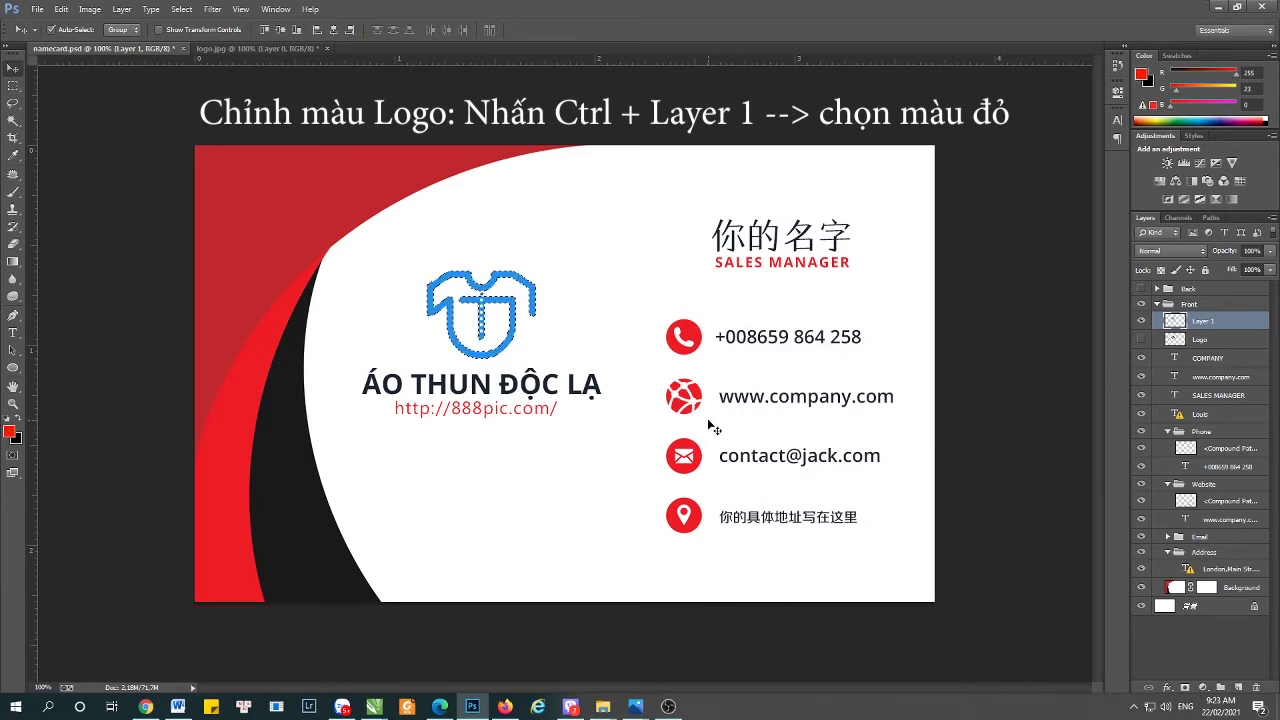
pyautogui.hotkey('alt', 'Delete')
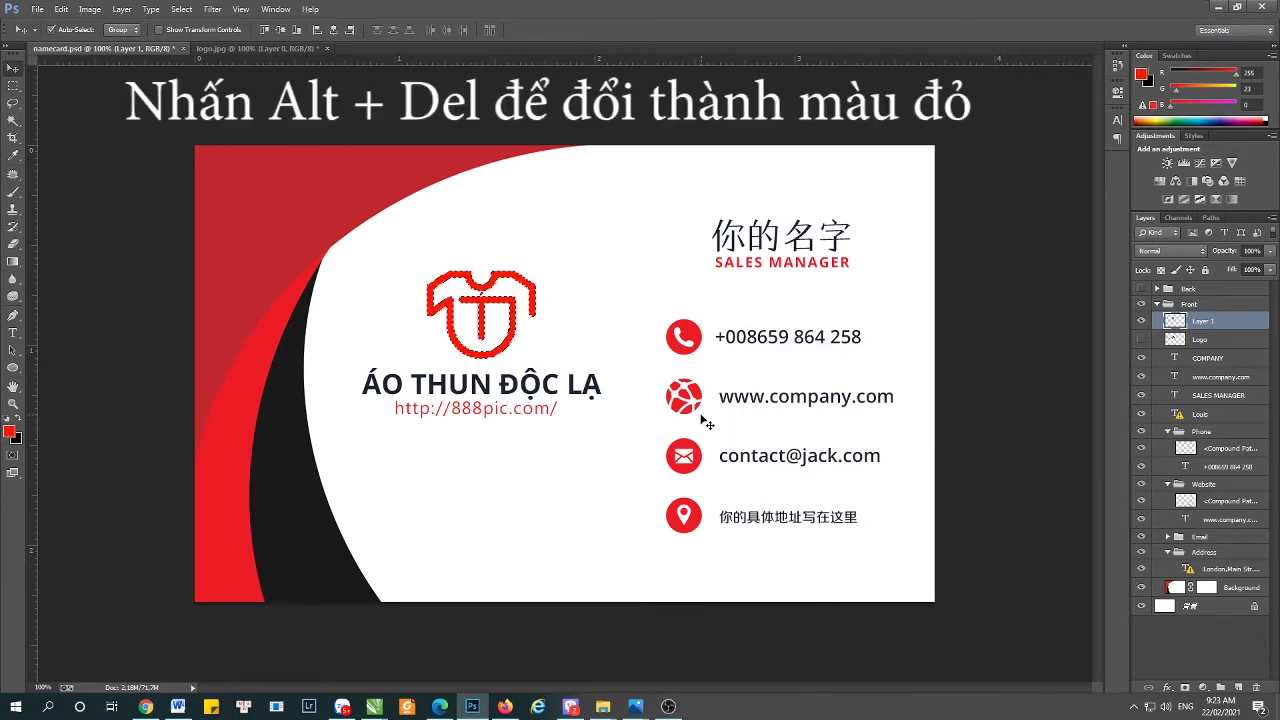
pyautogui.hotkey('ctrl', 'd')
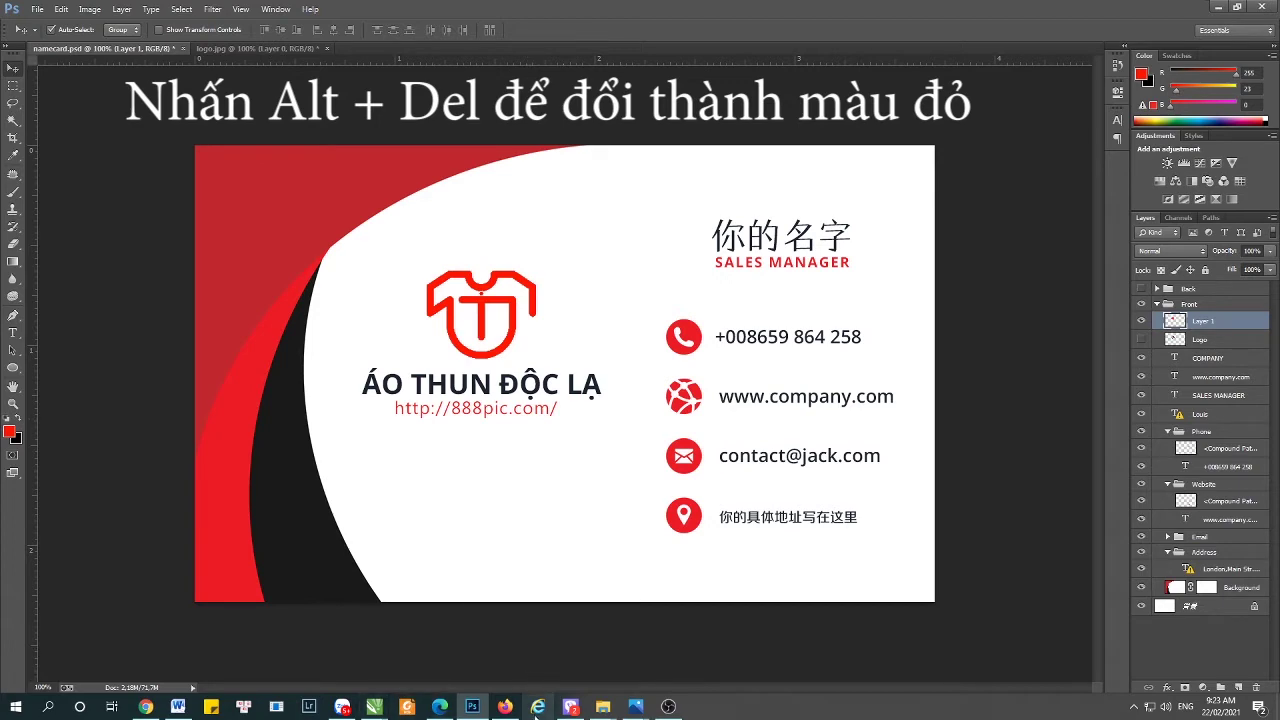
# - Copy the Printub shop URL in Firefox and open the vegetarian T-shirt page
pyautogui.click(505, 708)
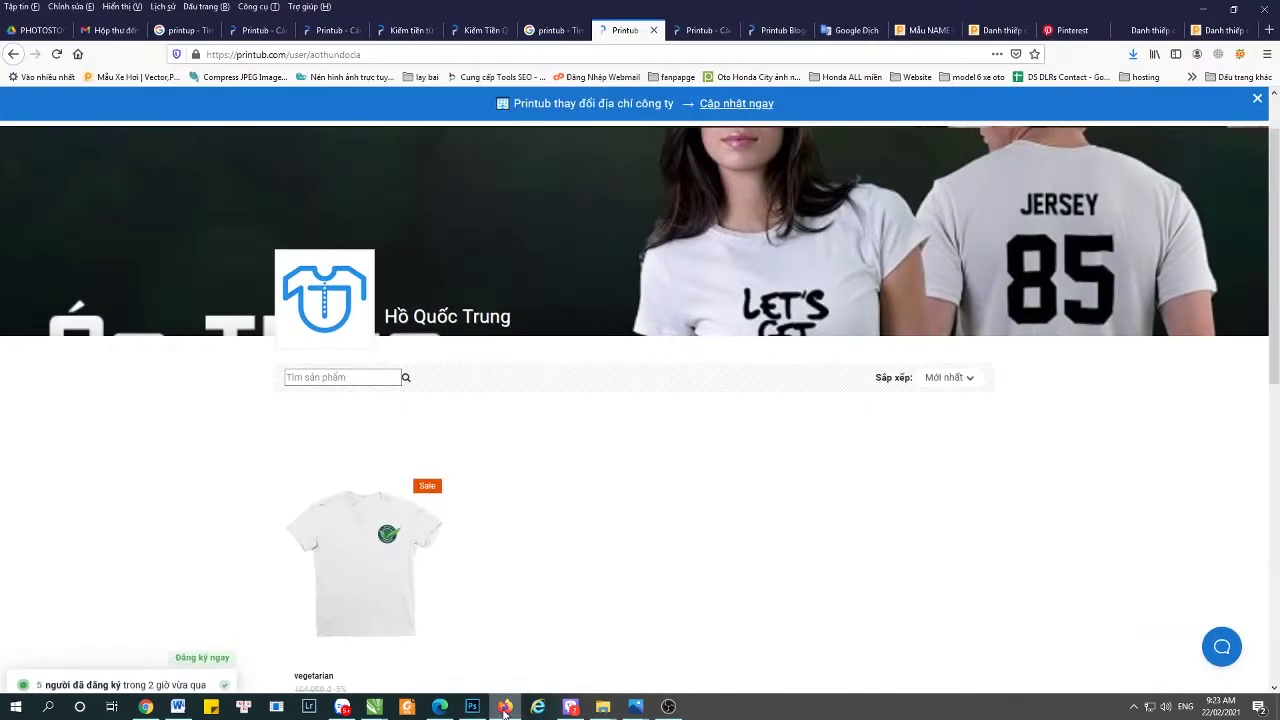
pyautogui.click(390, 55)
pyautogui.hotkey('ctrl', 'c')
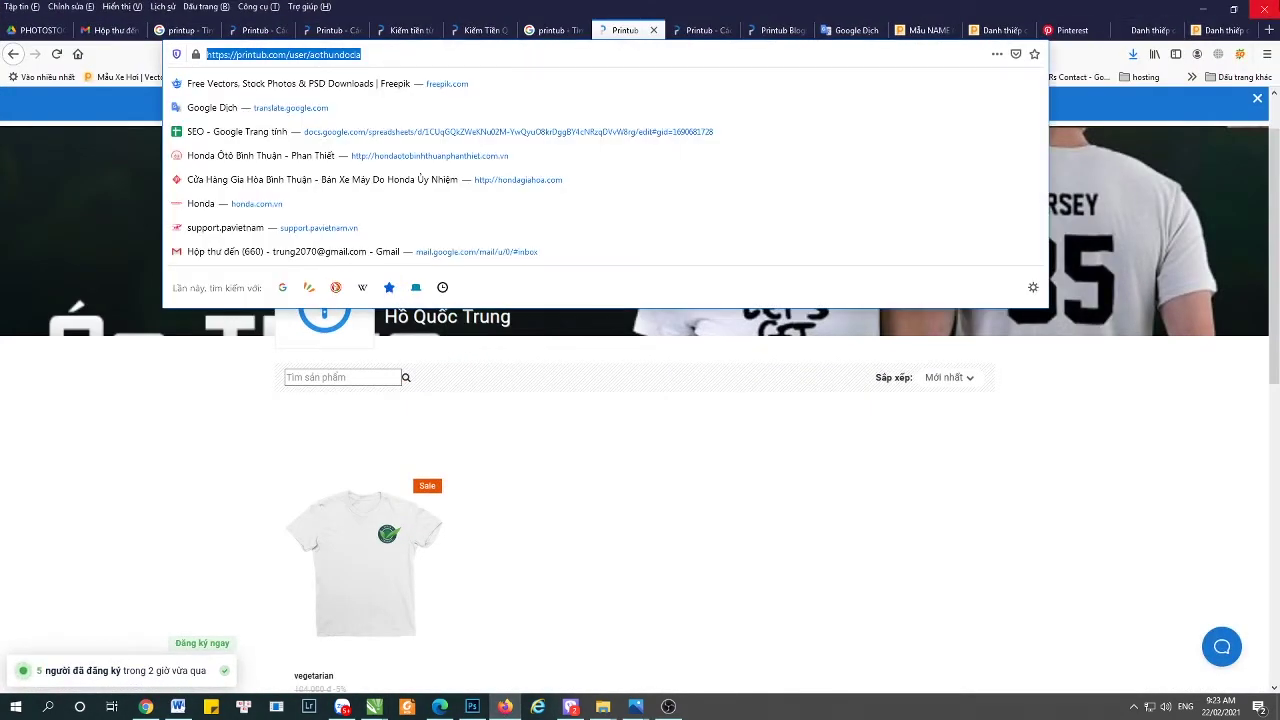
pyautogui.click(949, 487)
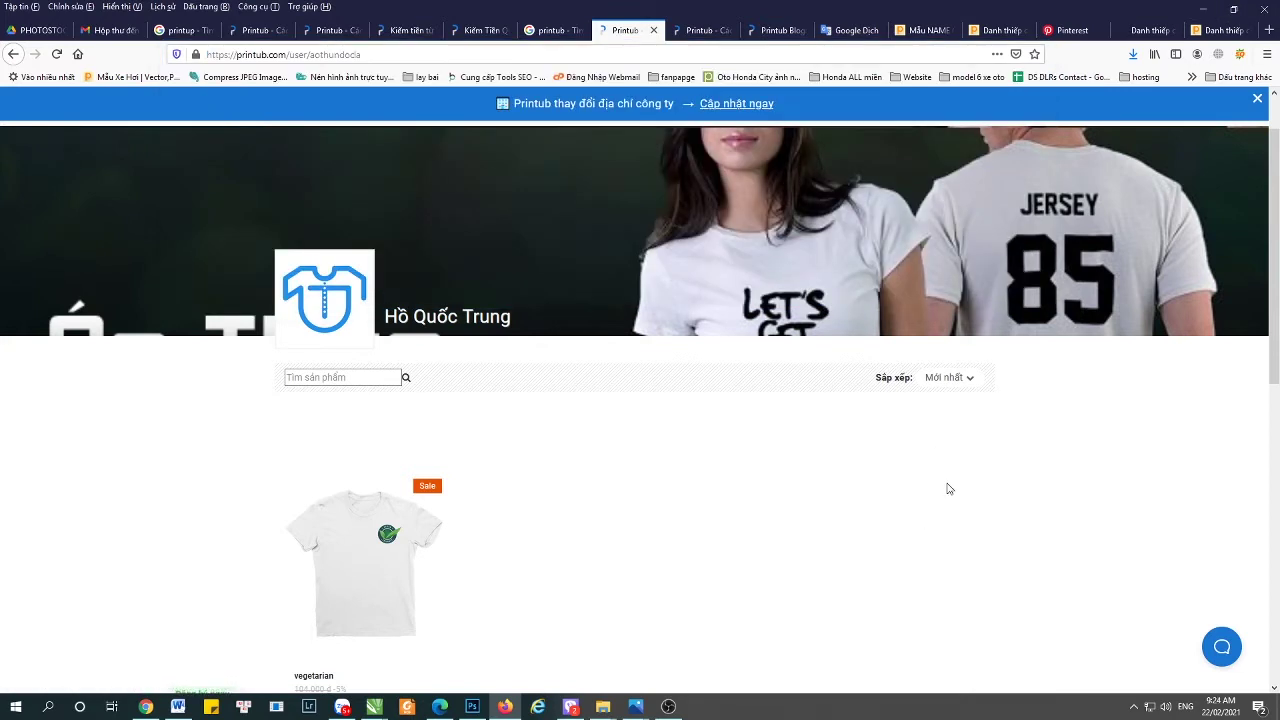
pyautogui.scroll(-5, 949, 485)
pyautogui.scroll(5, 949, 485)
pyautogui.scroll(-3, 949, 485)
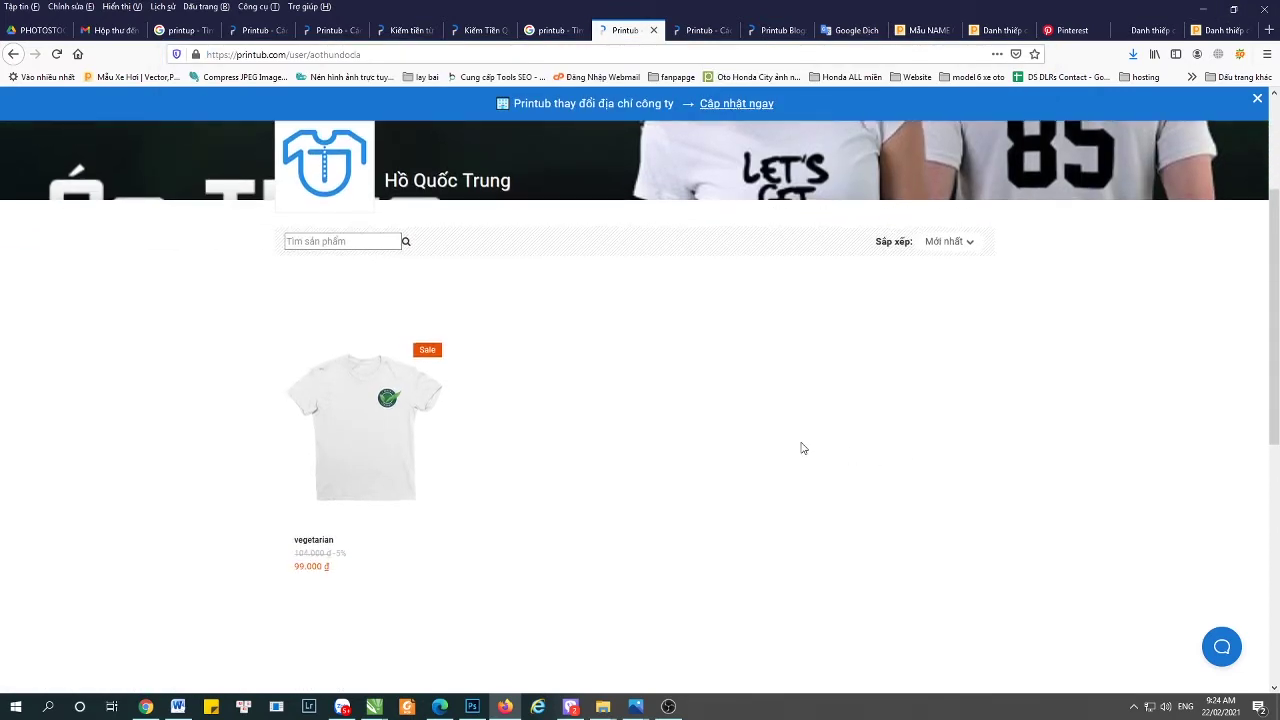
pyautogui.click(363, 431)
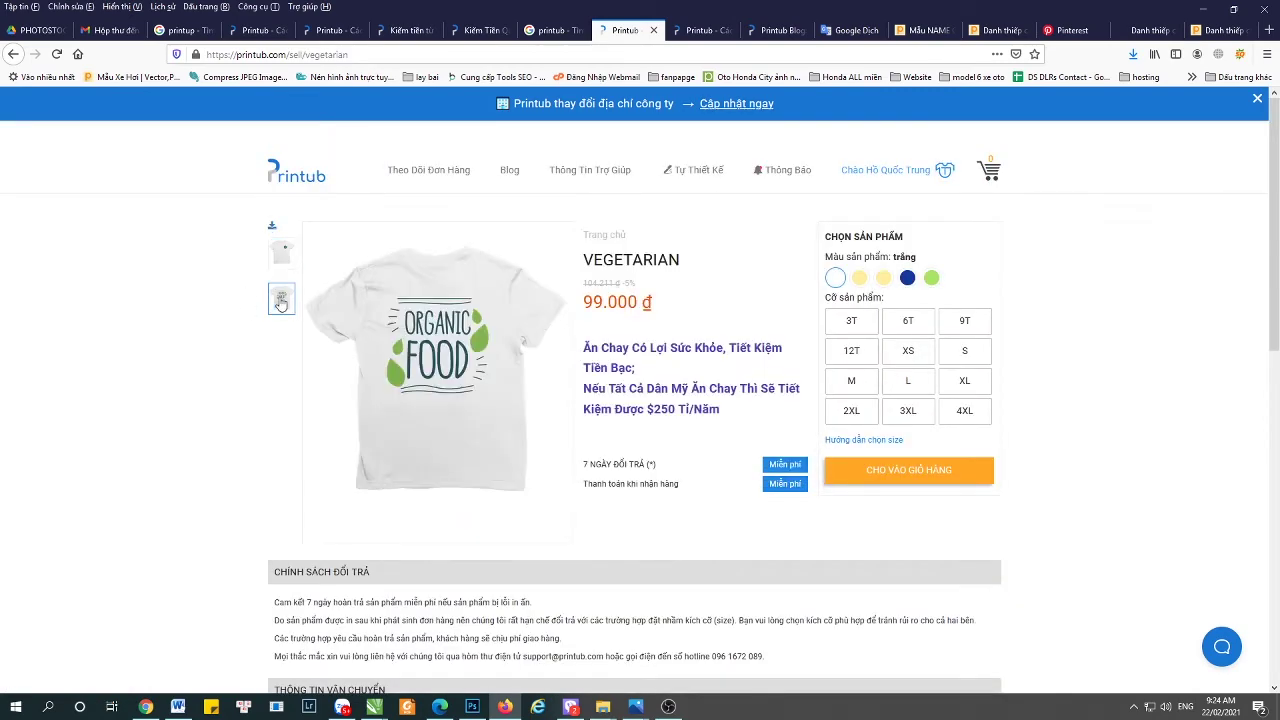
pyautogui.click(1203, 9)
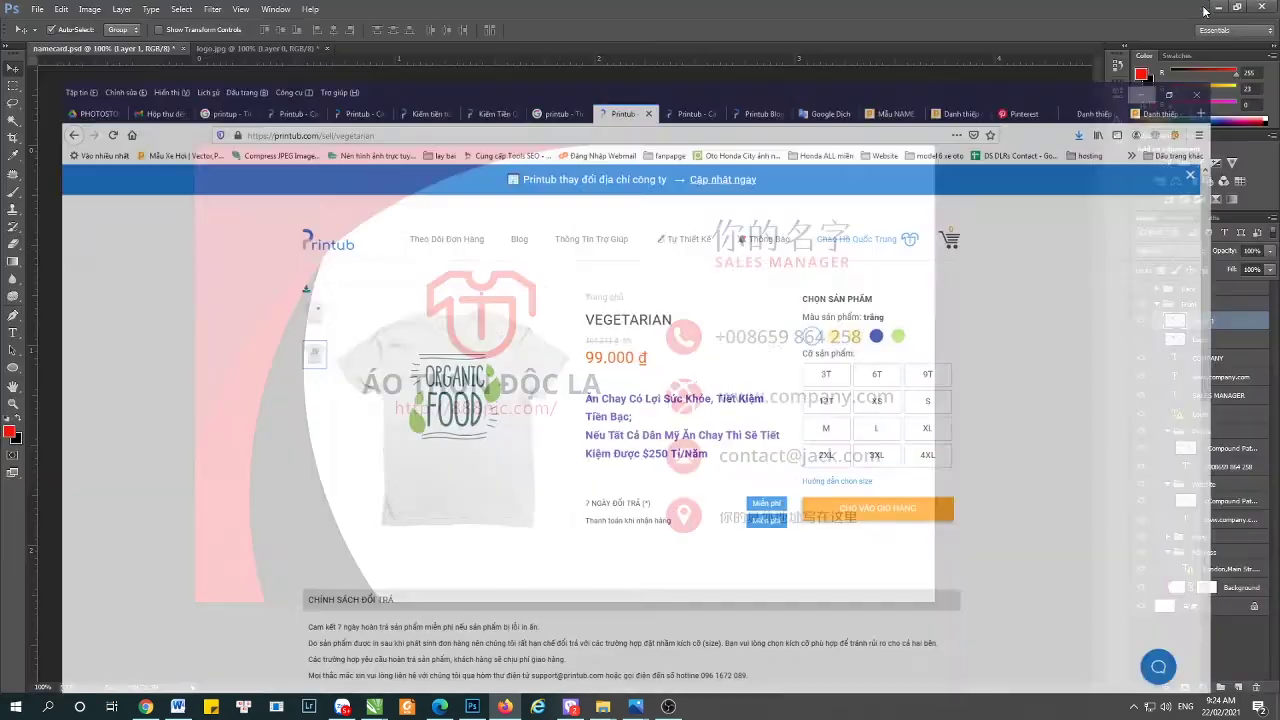
pyautogui.press('t')
pyautogui.click(514, 415)
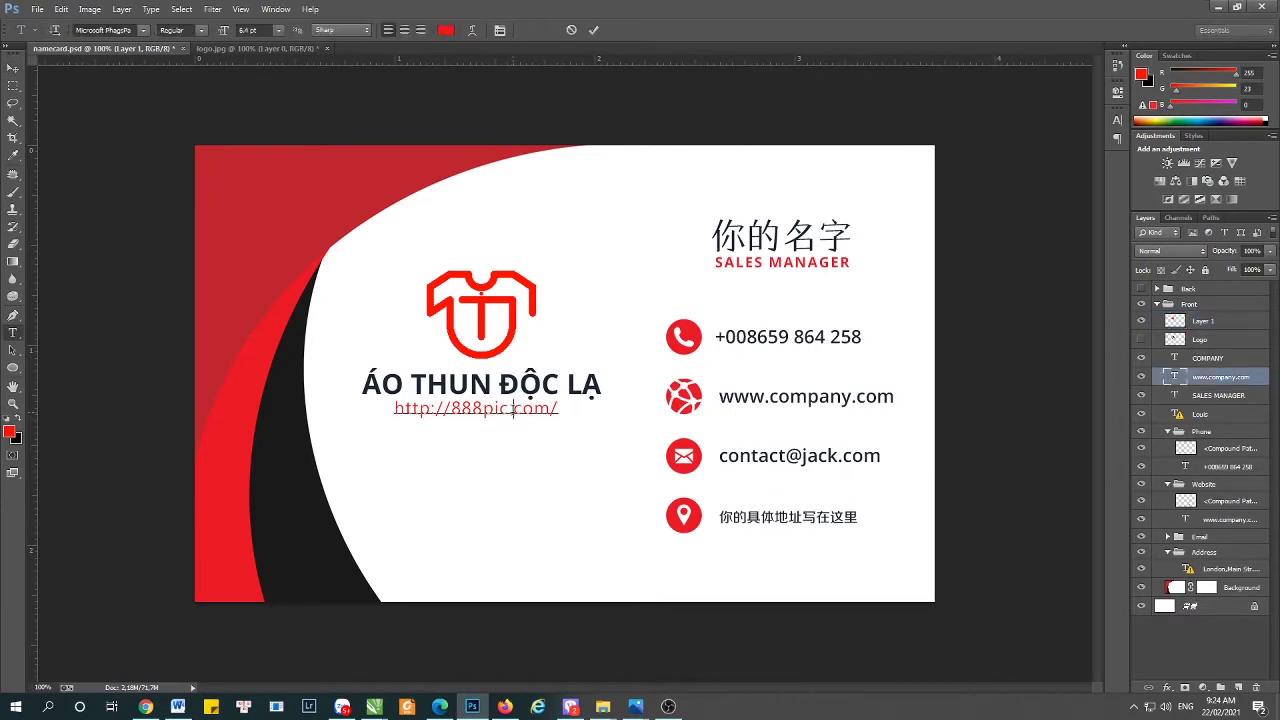
pyautogui.hotkey('ctrl', 'a')
pyautogui.hotkey('ctrl', 'v')
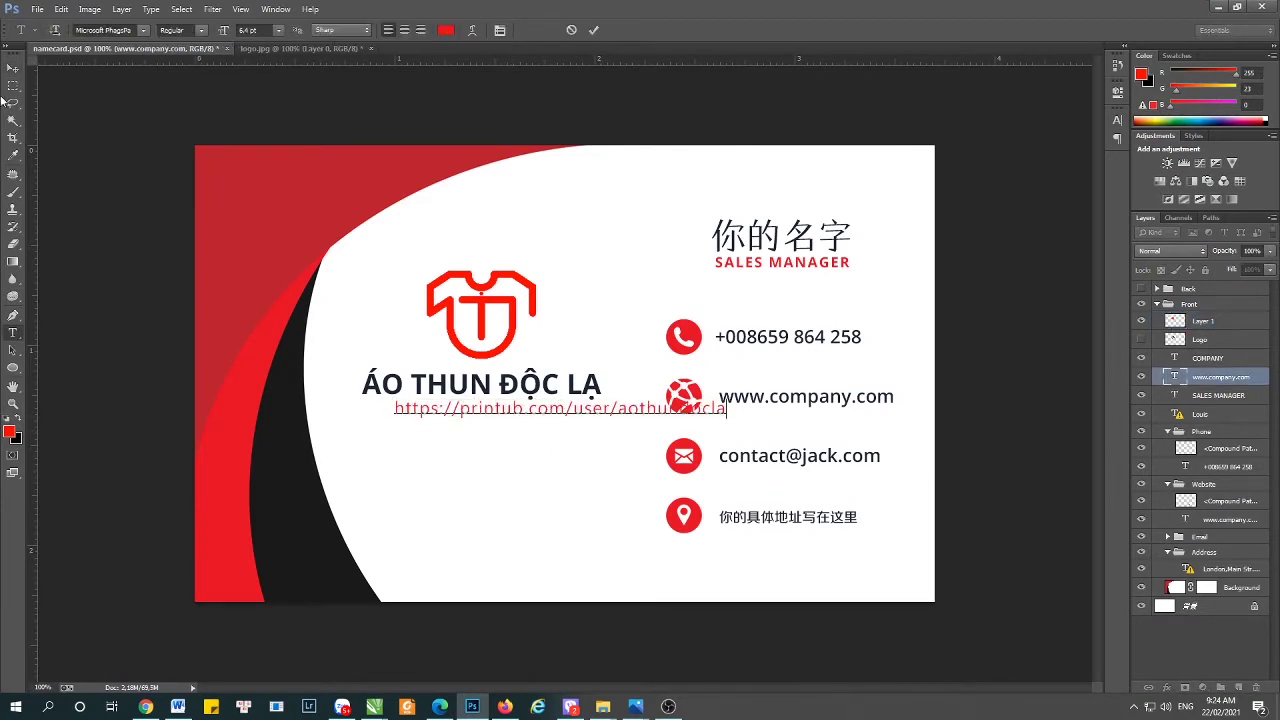
pyautogui.click(13, 67)
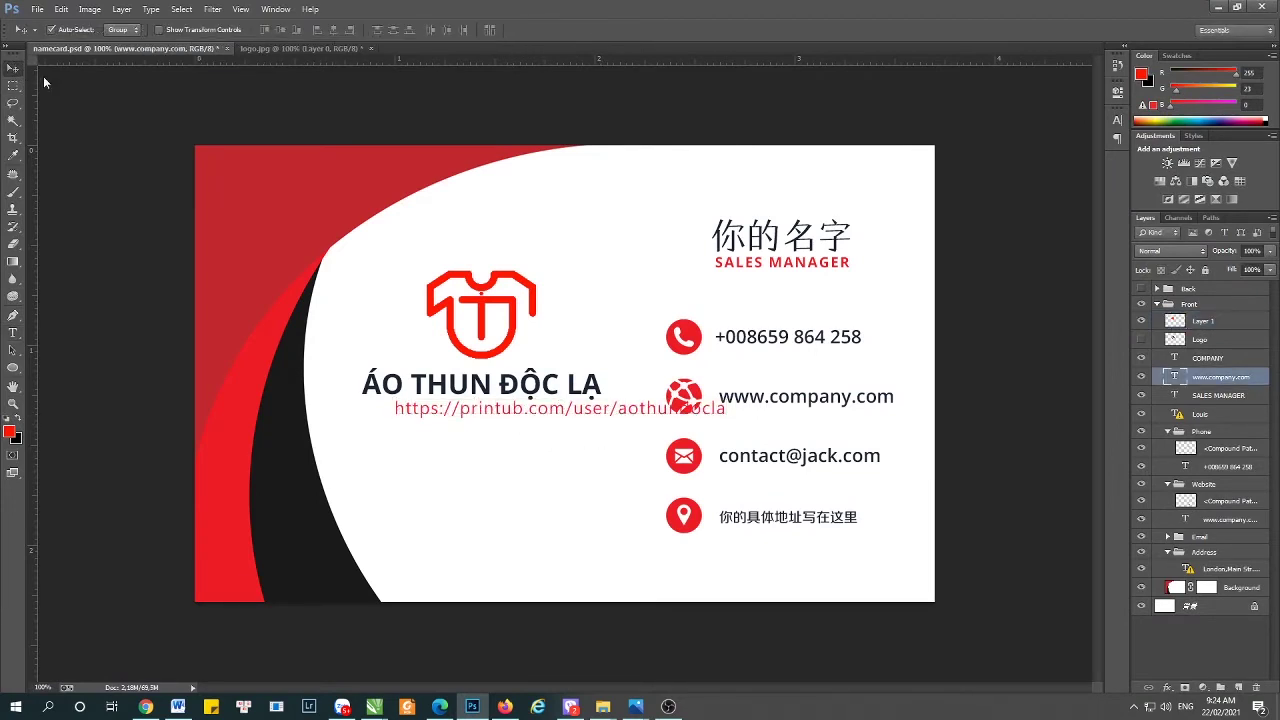
# - Scale the URL text to about 90% and shift it left beneath the company name
pyautogui.click(549, 426)
pyautogui.click(1230, 381)
pyautogui.moveTo(540, 415); pyautogui.dragTo(473, 411)
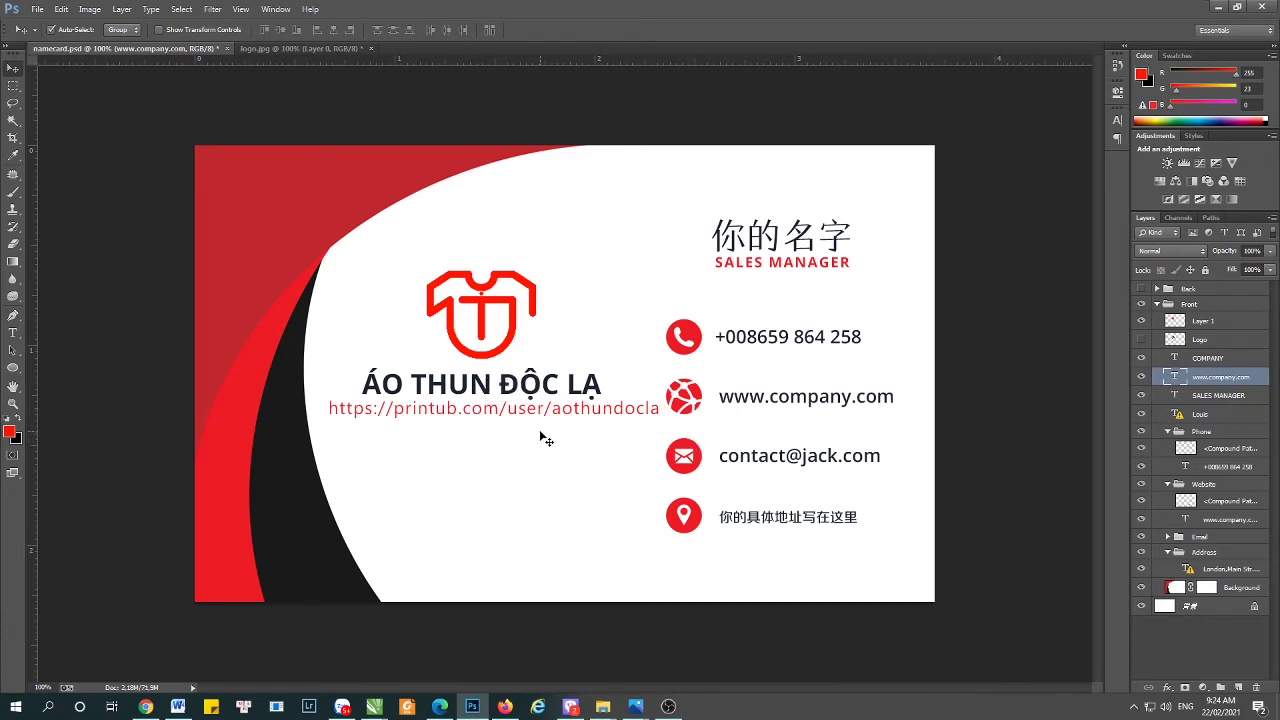
pyautogui.press('Left')
pyautogui.press('Left')
pyautogui.press('Left')
pyautogui.press('Left')
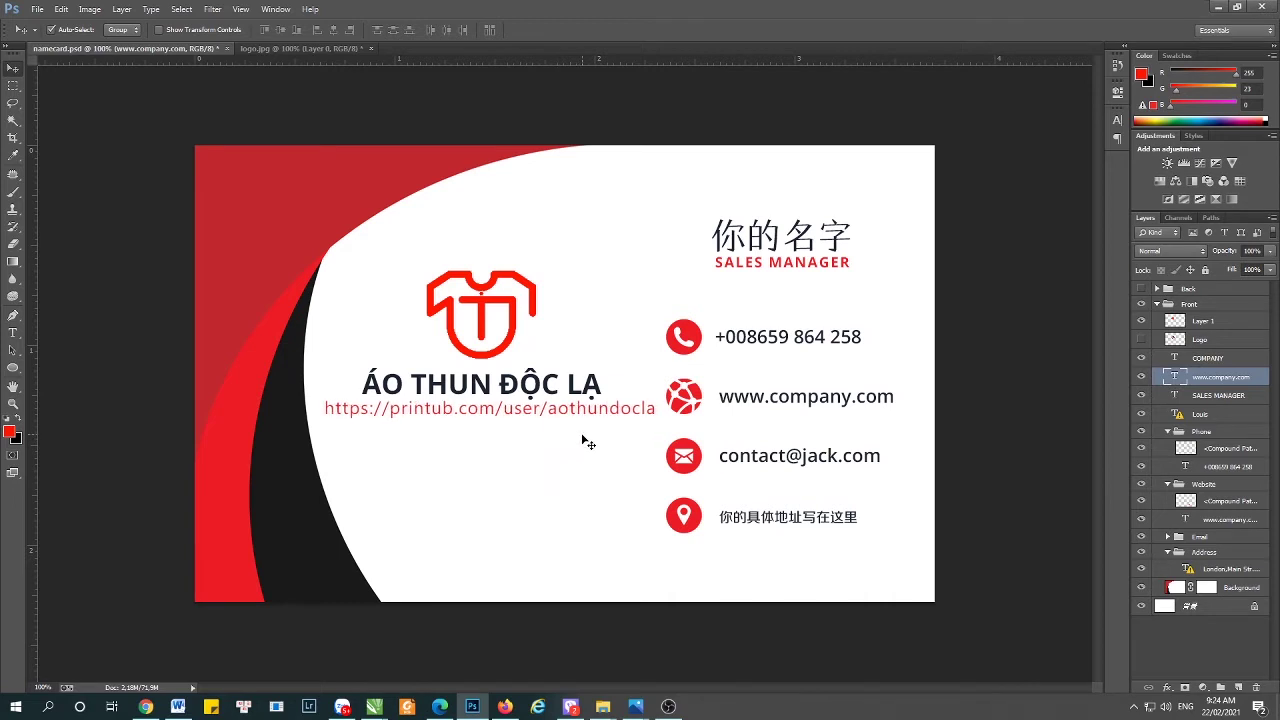
pyautogui.hotkey('ctrl', 't')
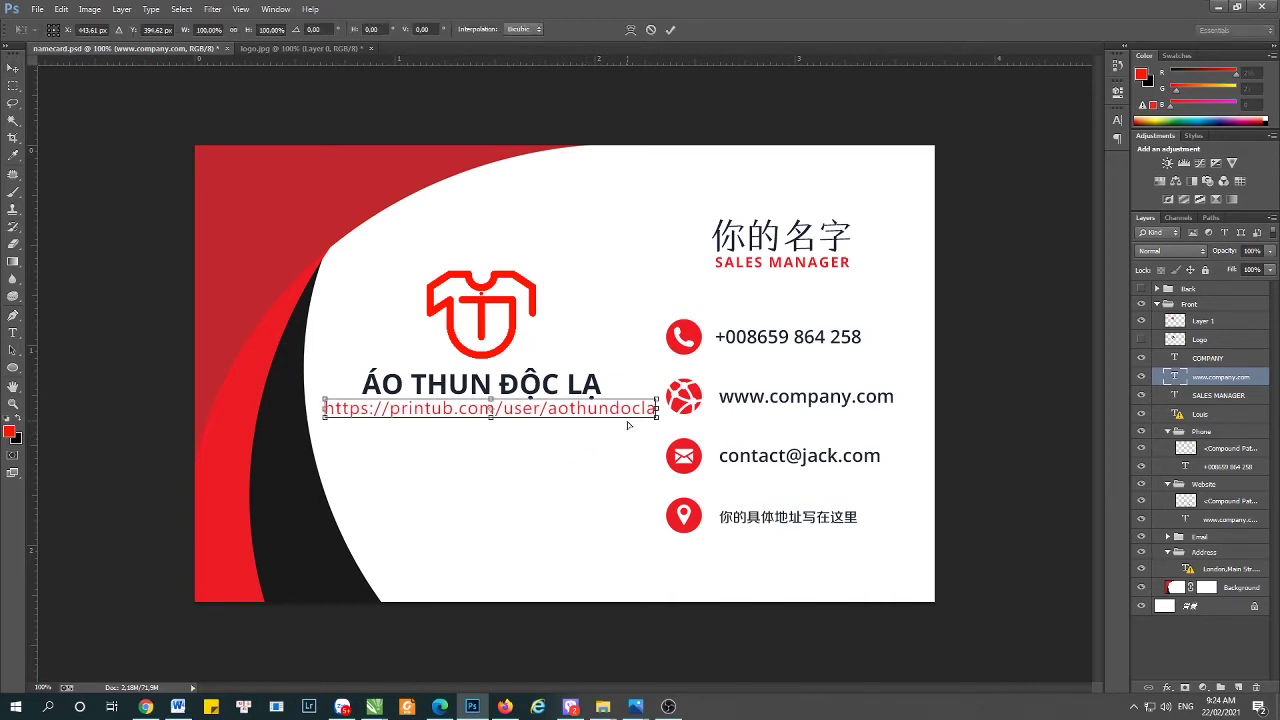
pyautogui.moveTo(656, 399); pyautogui.dragTo(639, 399)
pyautogui.press('Return')
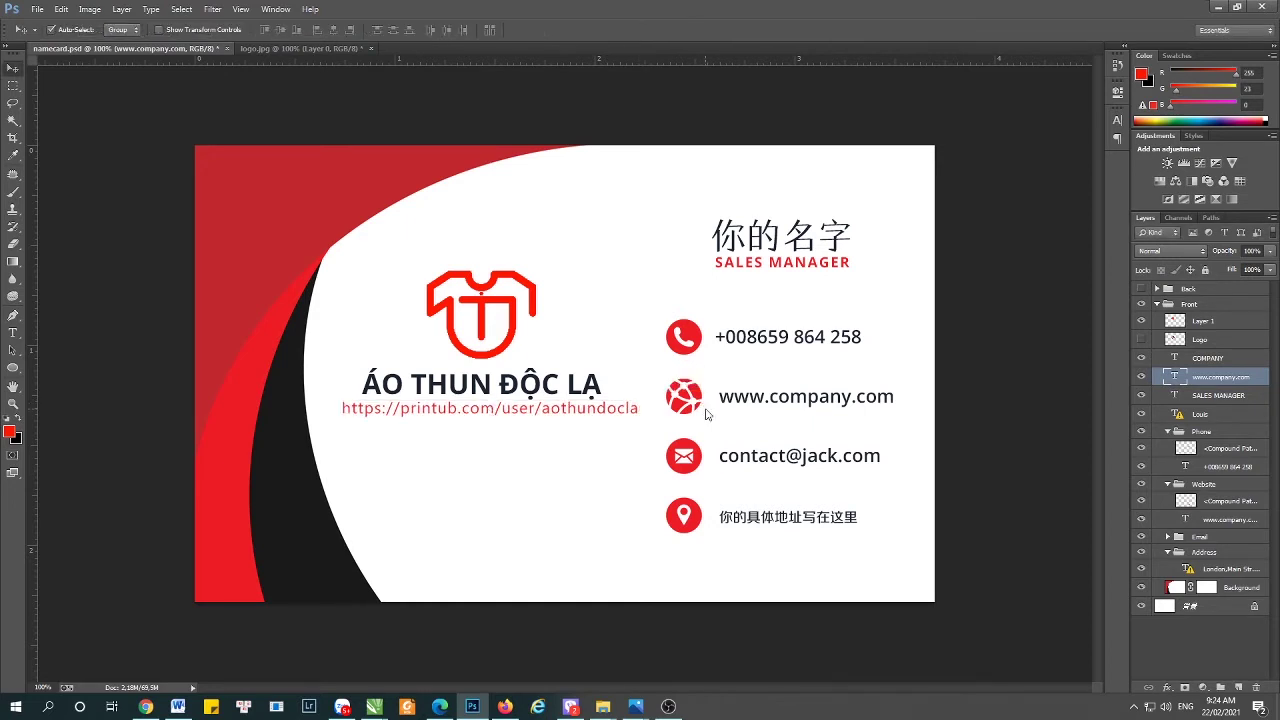
pyautogui.press('Left')
pyautogui.press('Left')
pyautogui.press('Left')
pyautogui.press('Left')
pyautogui.press('Left')
pyautogui.press('Left')
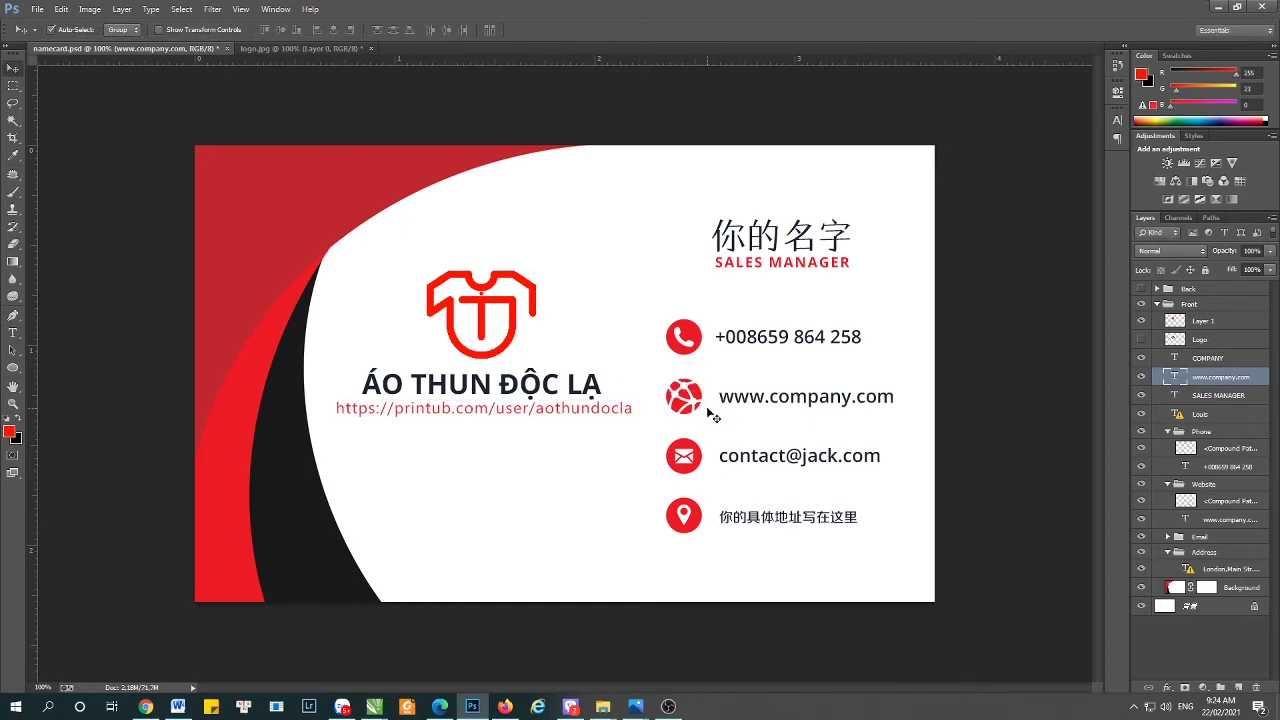
pyautogui.press('Left')
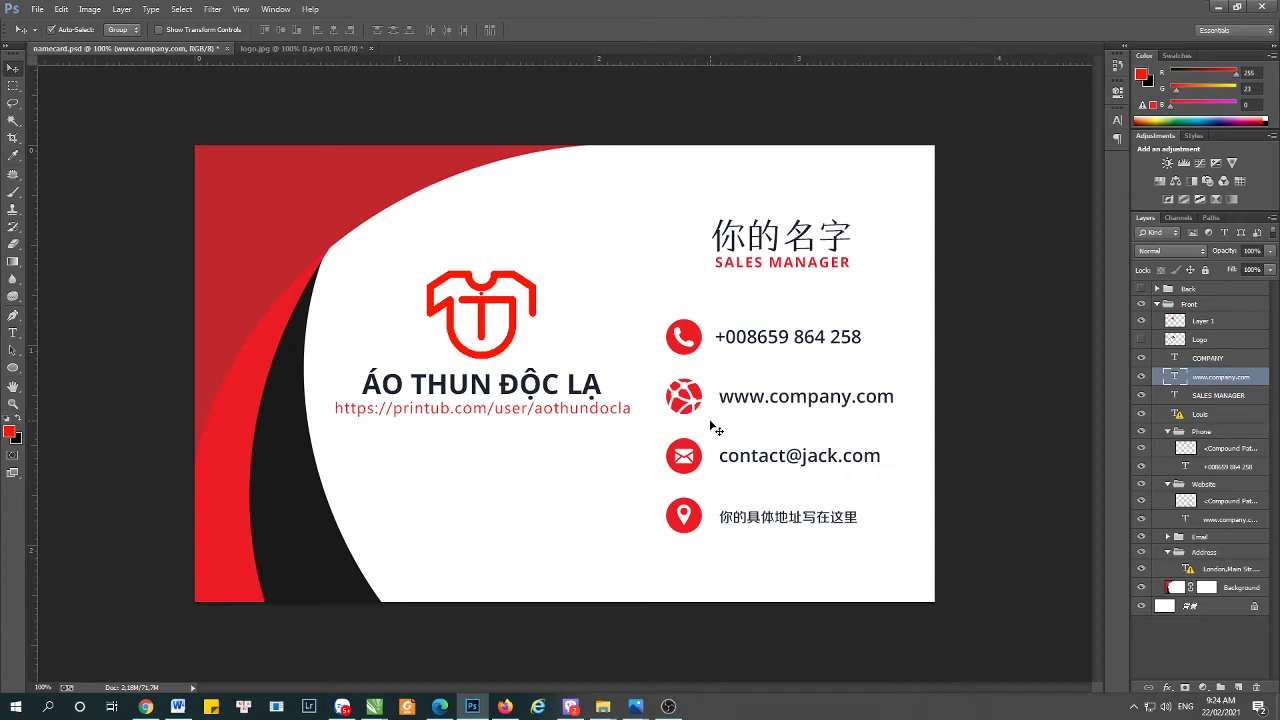
pyautogui.click(807, 245)
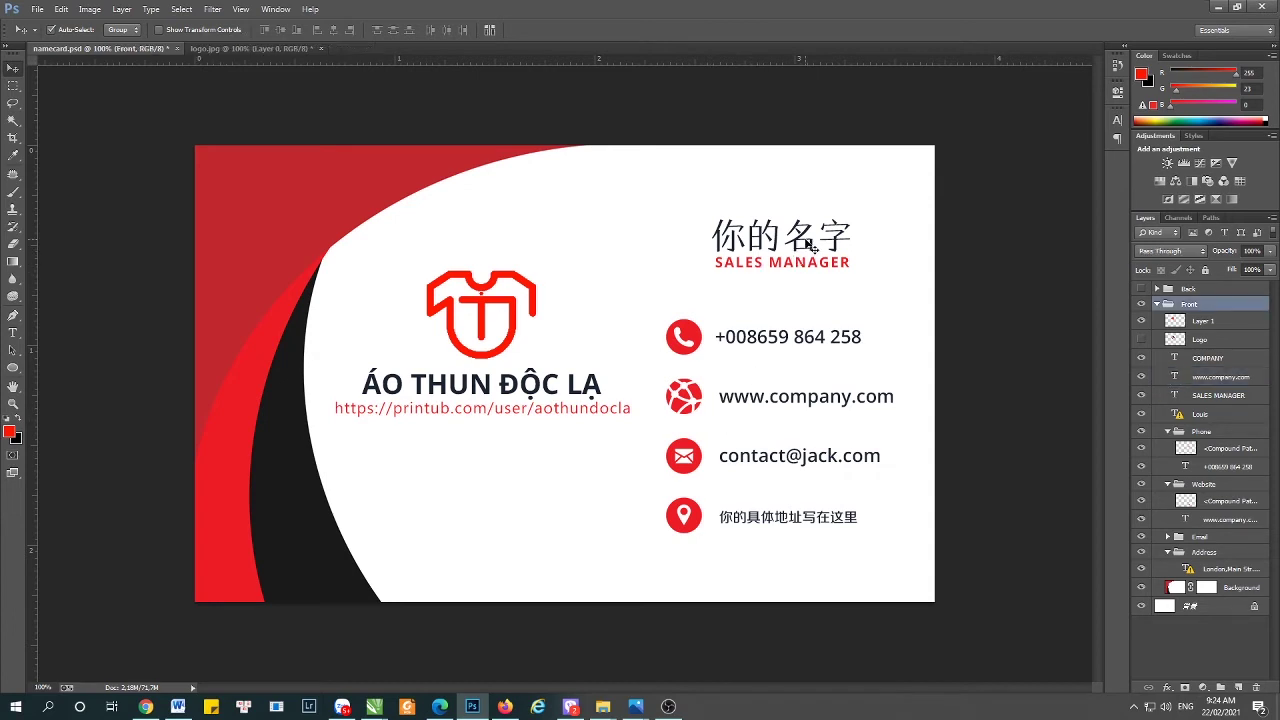
pyautogui.click(1201, 321)
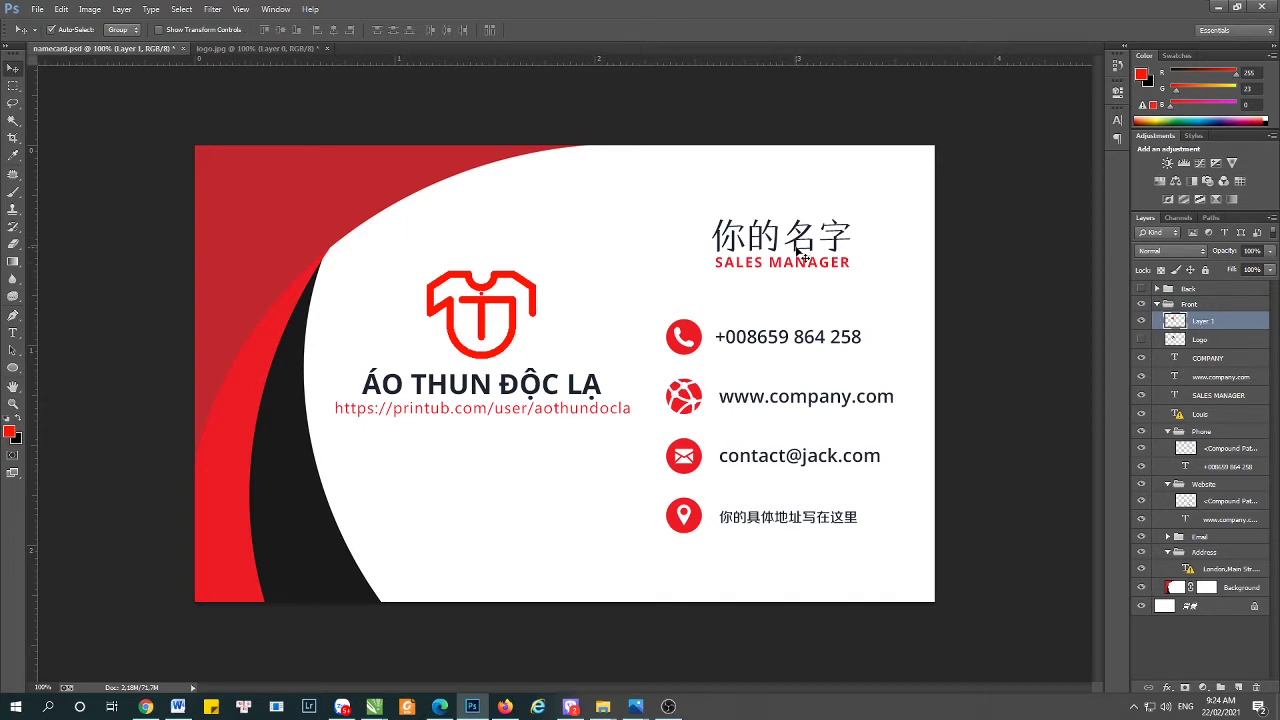
# - Select the placeholder name above SALES MANAGER for editing, accepting the font substitution
pyautogui.press('t')
pyautogui.click(803, 245)
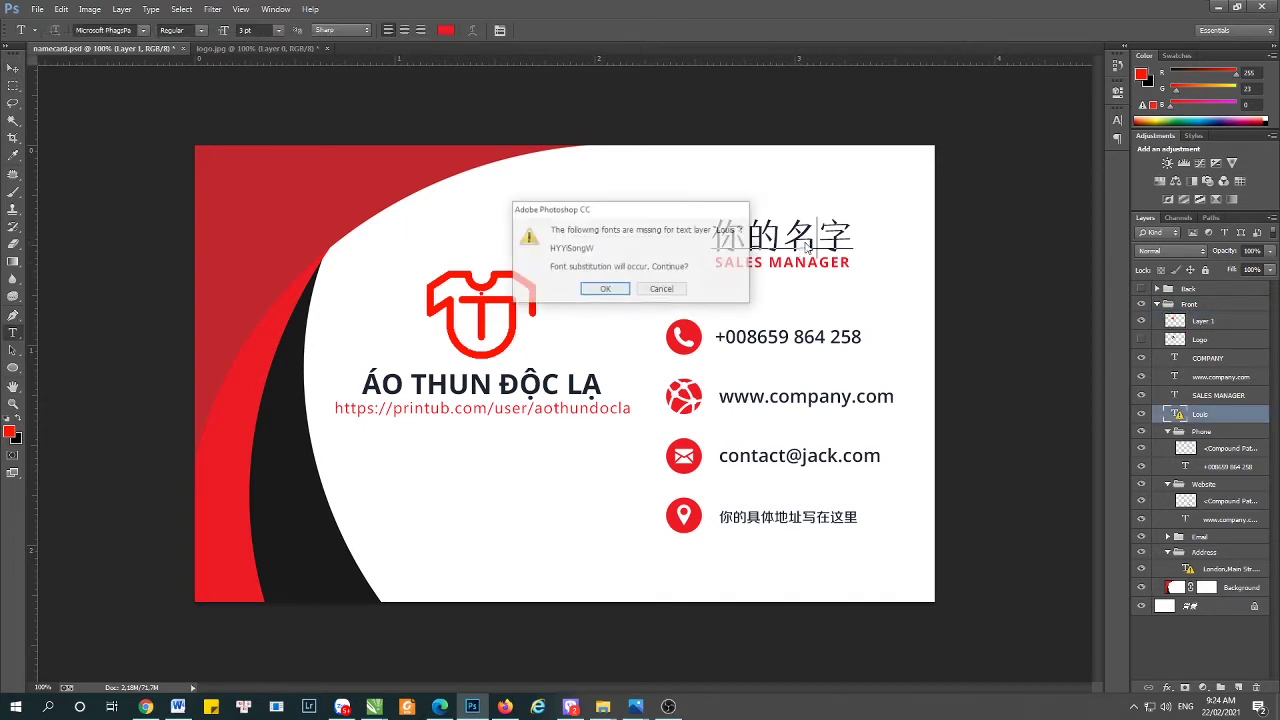
pyautogui.click(606, 290)
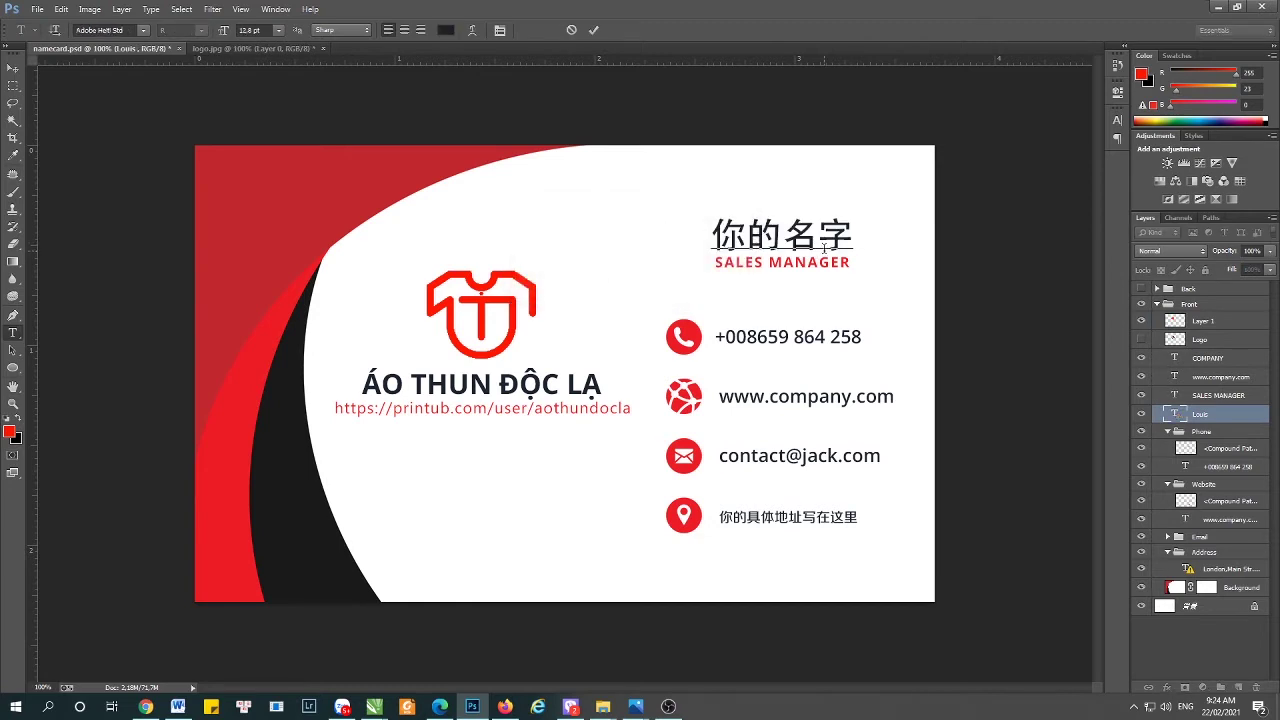
pyautogui.hotkey('ctrl', 'a')
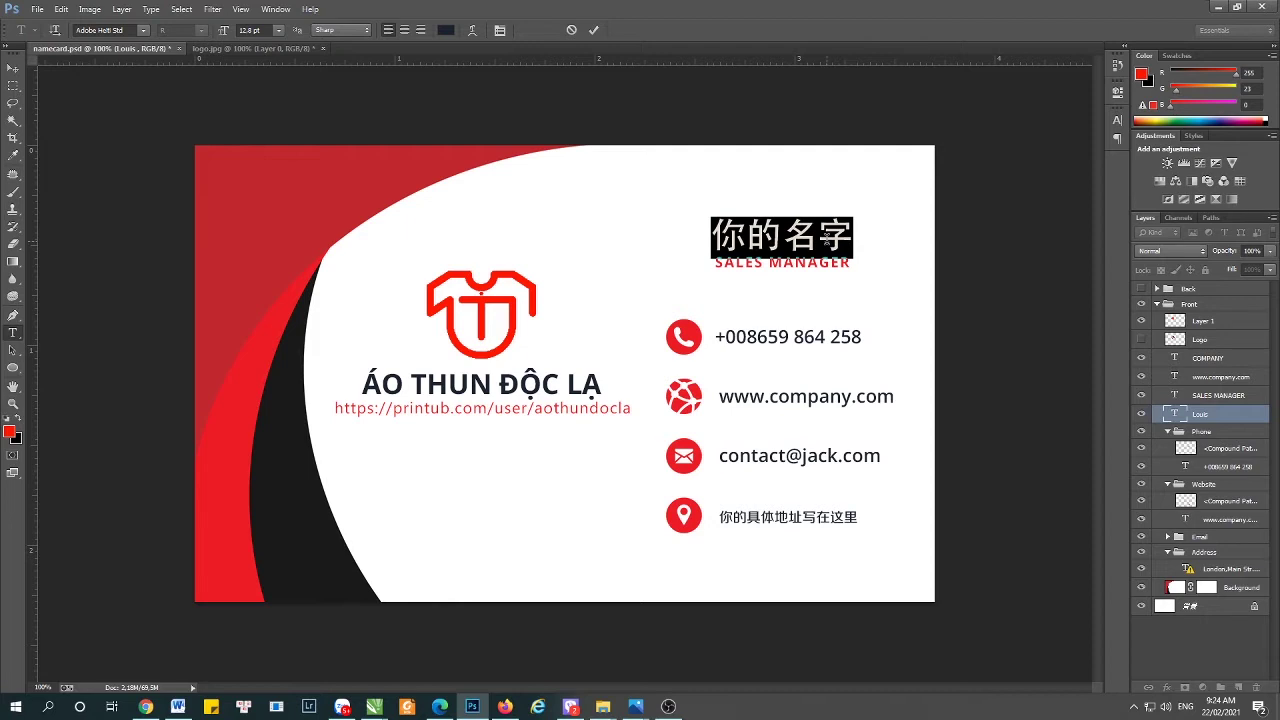
# - Type the cardholder's name in place of the placeholder and commit it
pyautogui.write('a')
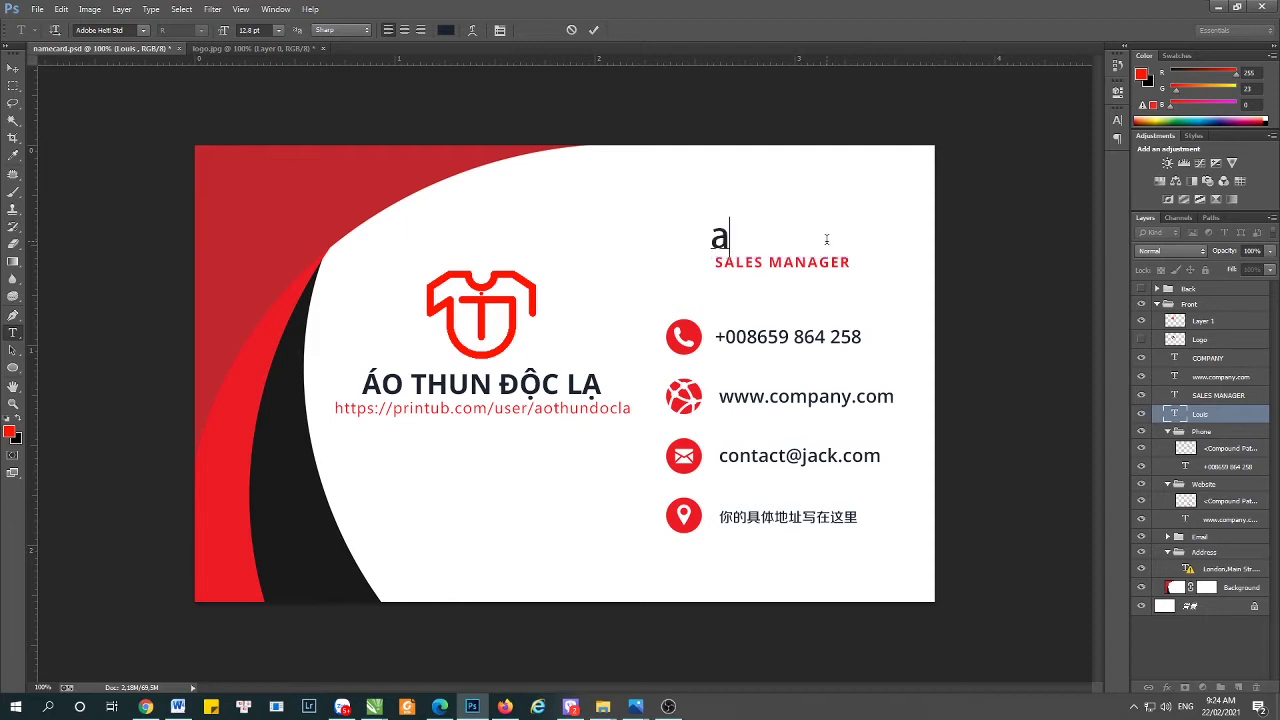
pyautogui.press('BackSpace')
pyautogui.write('aAo')
pyautogui.press('BackSpace')
pyautogui.press('BackSpace')
pyautogui.press('BackSpace')
pyautogui.write('Aos thun')
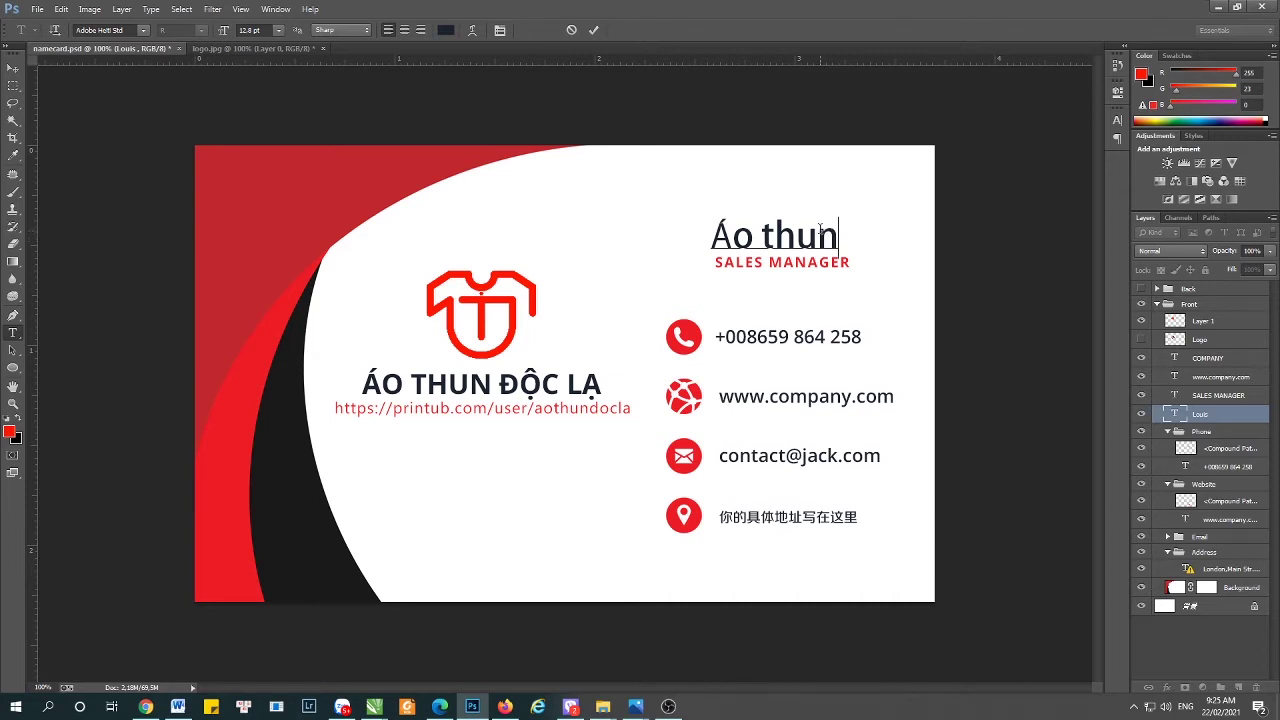
pyautogui.press('BackSpace')
pyautogui.press('BackSpace')
pyautogui.press('BackSpace')
pyautogui.press('BackSpace')
pyautogui.press('BackSpace')
pyautogui.press('BackSpace')
pyautogui.press('BackSpace')
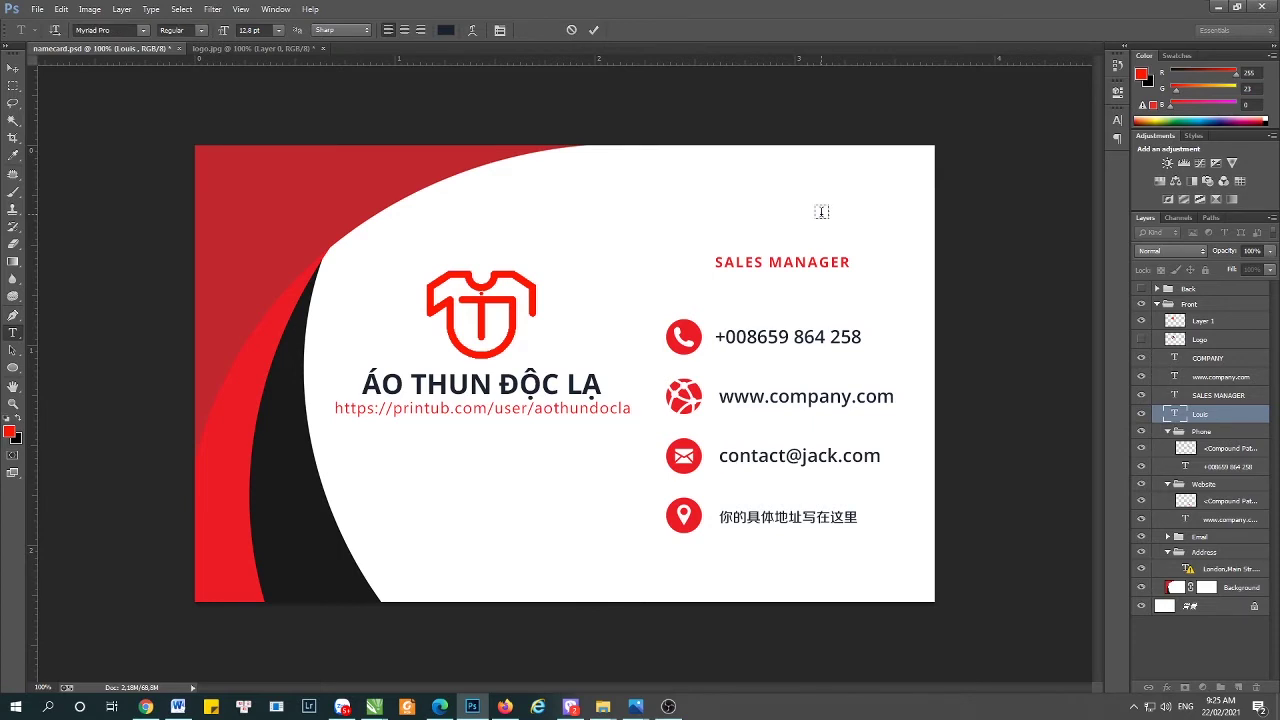
pyautogui.write('Tên cu')
pyautogui.write('ả bạn')
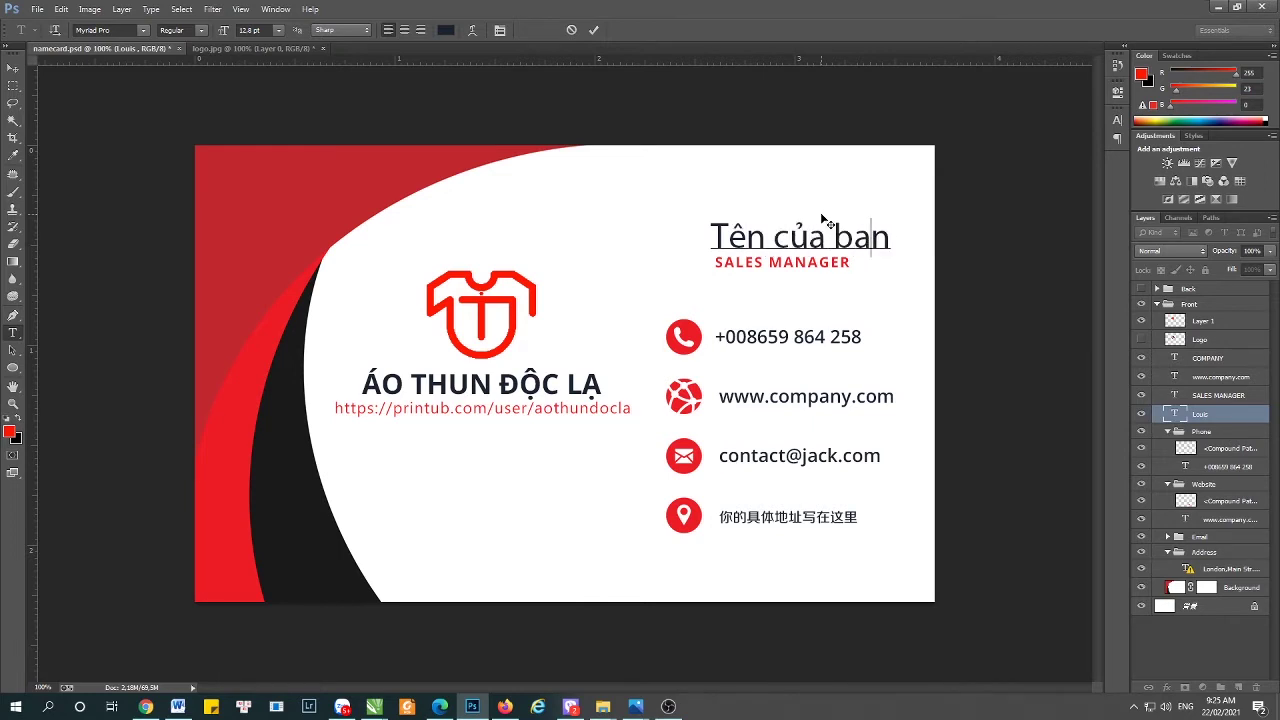
pyautogui.press('BackSpace')
pyautogui.press('BackSpace')
pyautogui.press('BackSpace')
pyautogui.press('BackSpace')
pyautogui.press('BackSpace')
pyautogui.press('BackSpace')
pyautogui.press('BackSpace')
pyautogui.press('BackSpace')
pyautogui.press('BackSpace')
pyautogui.press('BackSpace')
pyautogui.press('BackSpace')
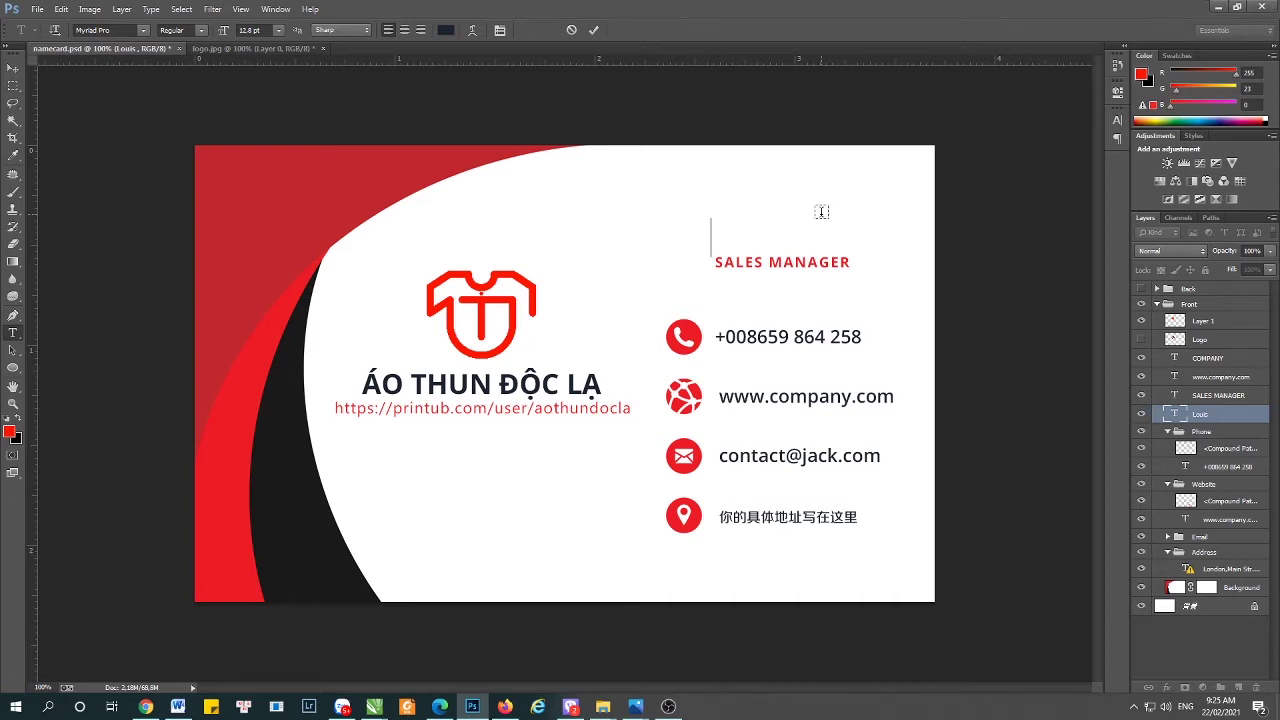
pyautogui.write('Mr.Trung')
pyautogui.hotkey('ctrl', 'Return')
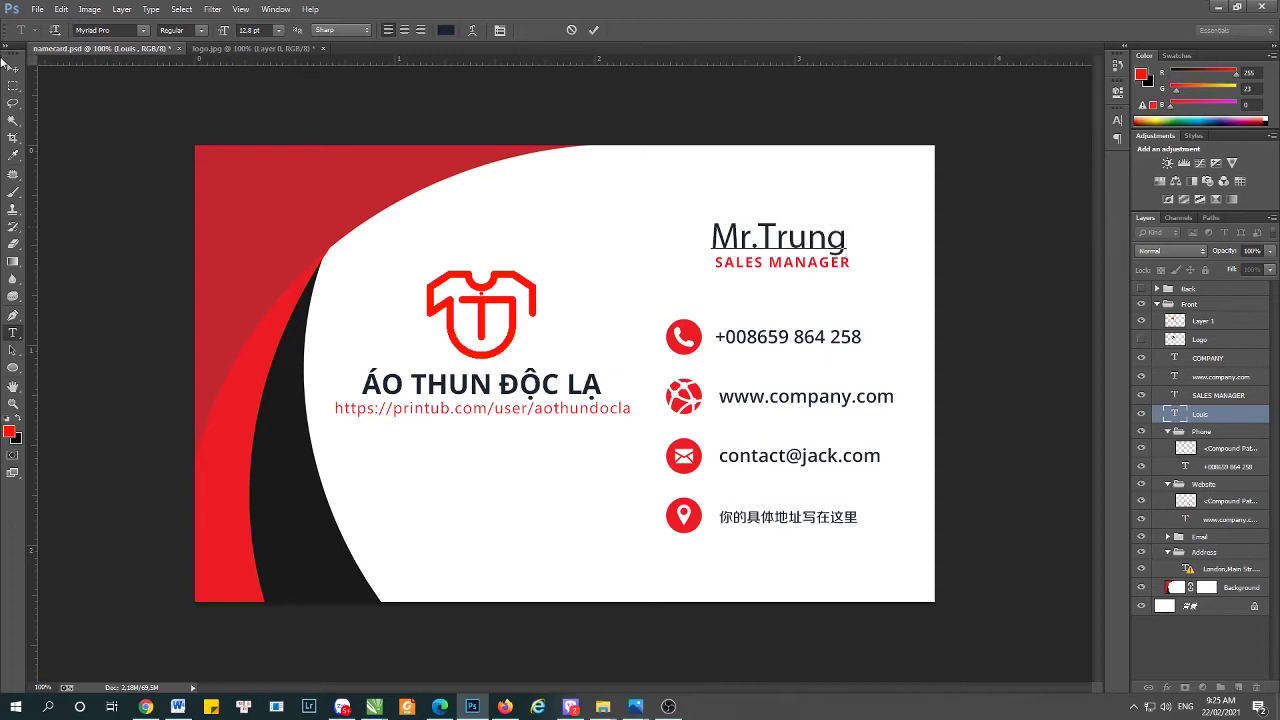
pyautogui.press('v')
pyautogui.click(1002, 210)
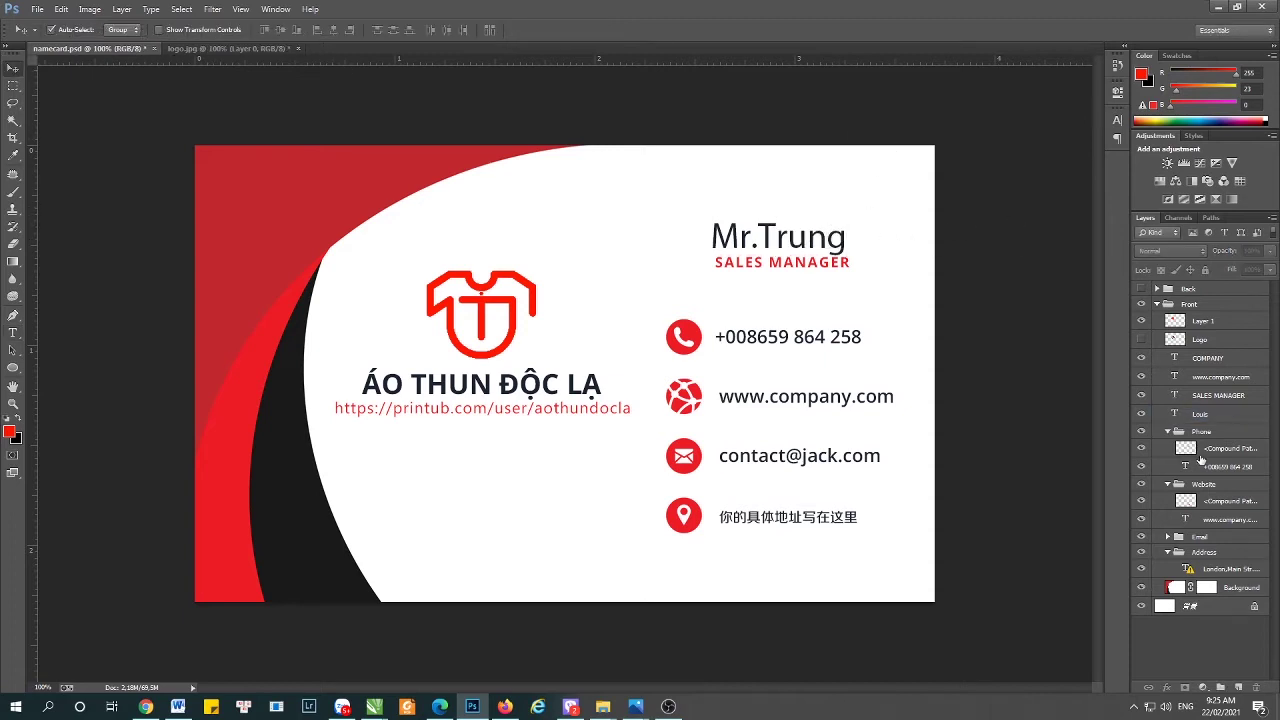
# - Select the placeholder phone number and start typing the new mobile number
pyautogui.press('t')
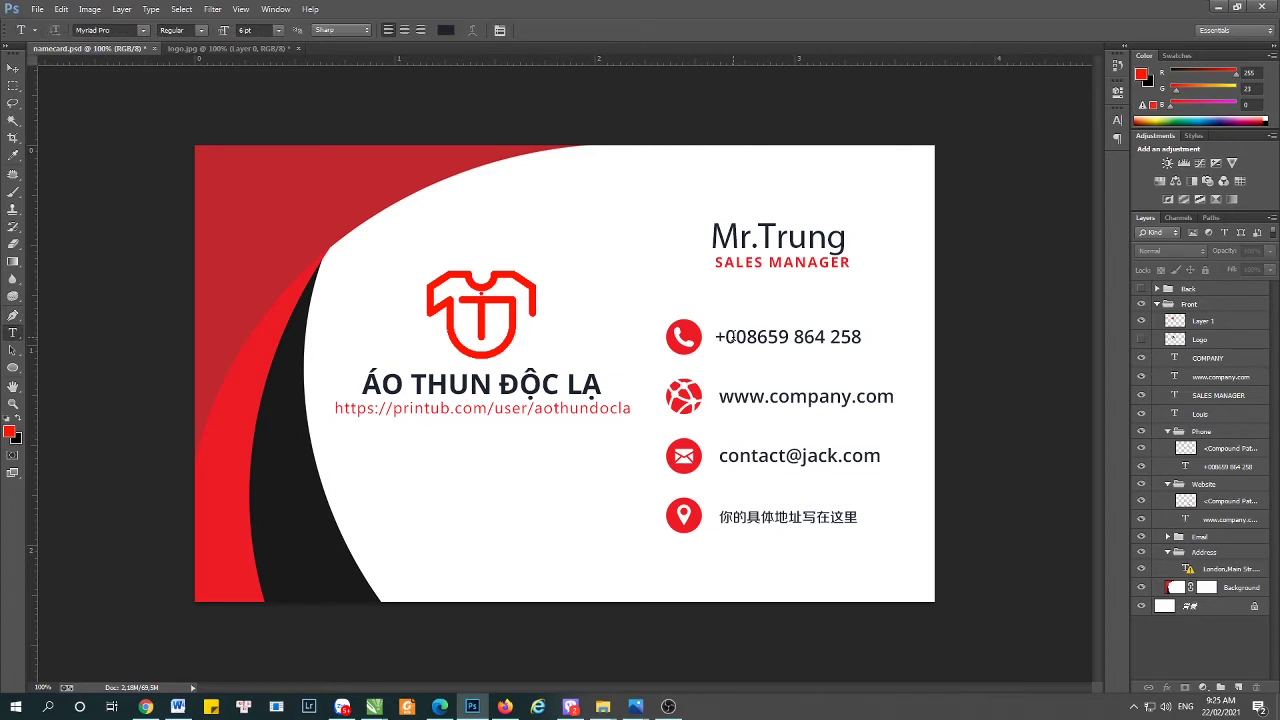
pyautogui.click(718, 338)
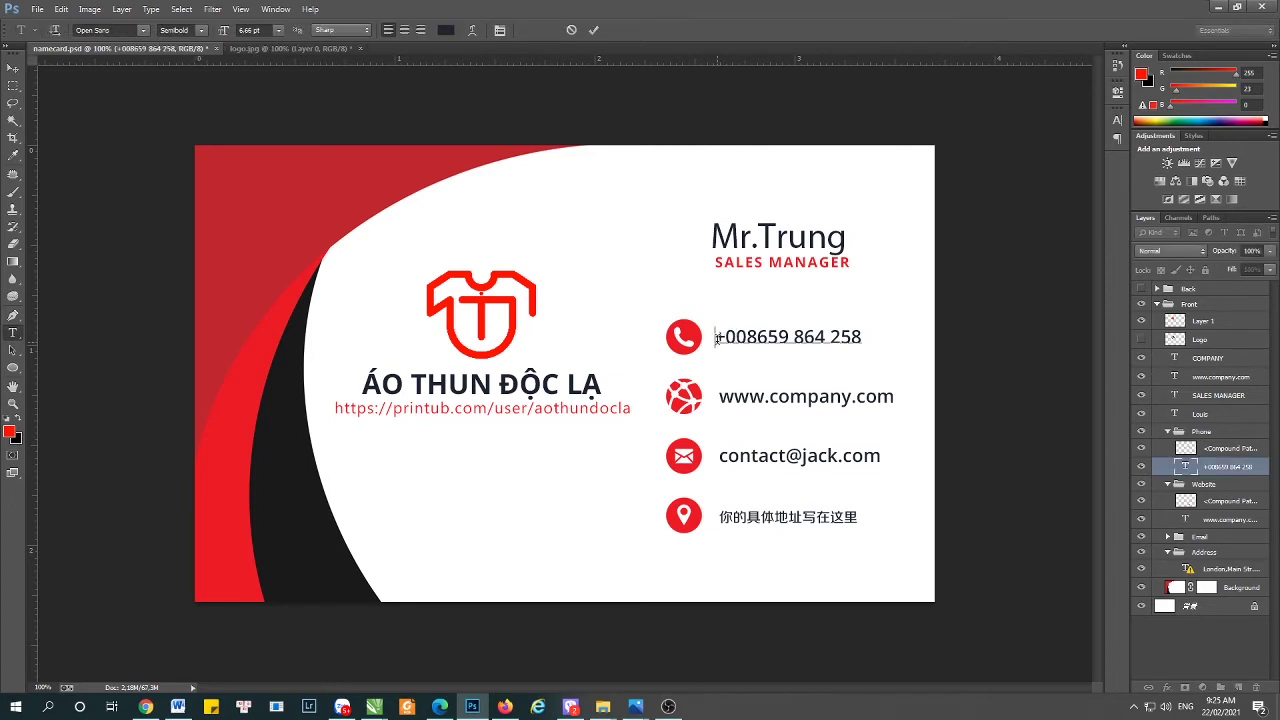
pyautogui.moveTo(716, 338); pyautogui.dragTo(923, 321)
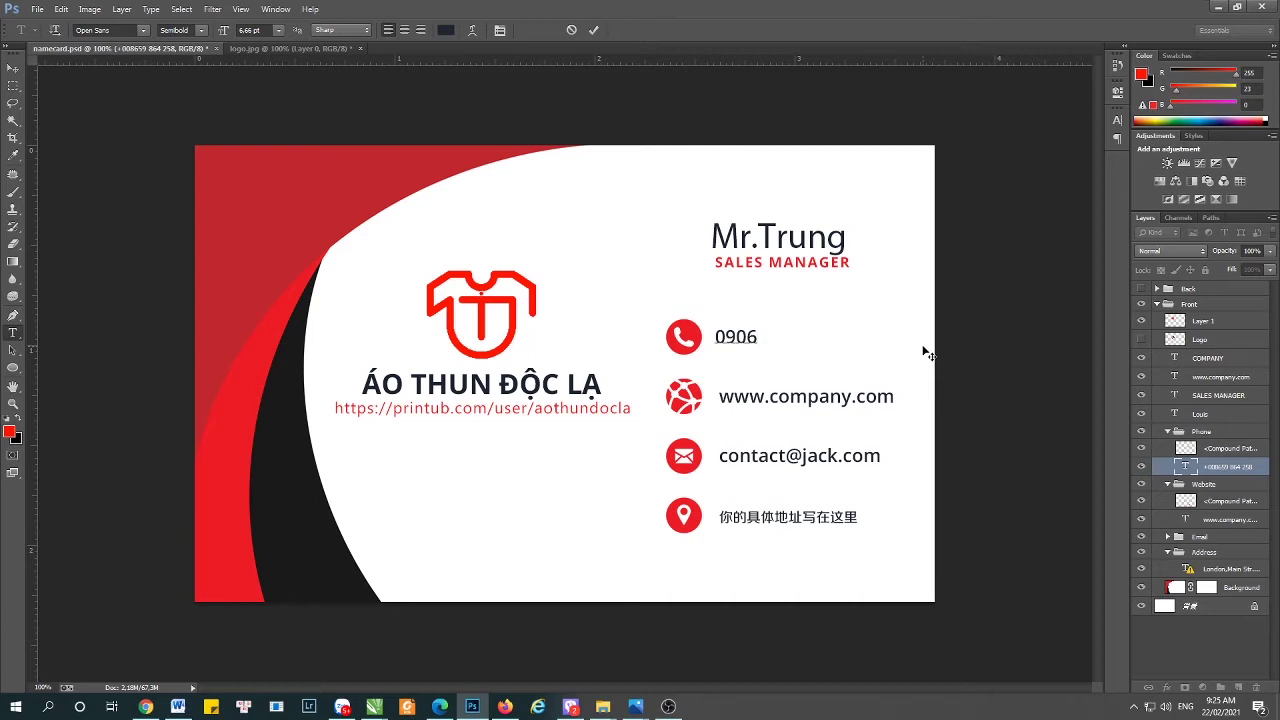
pyautogui.click(13, 67)
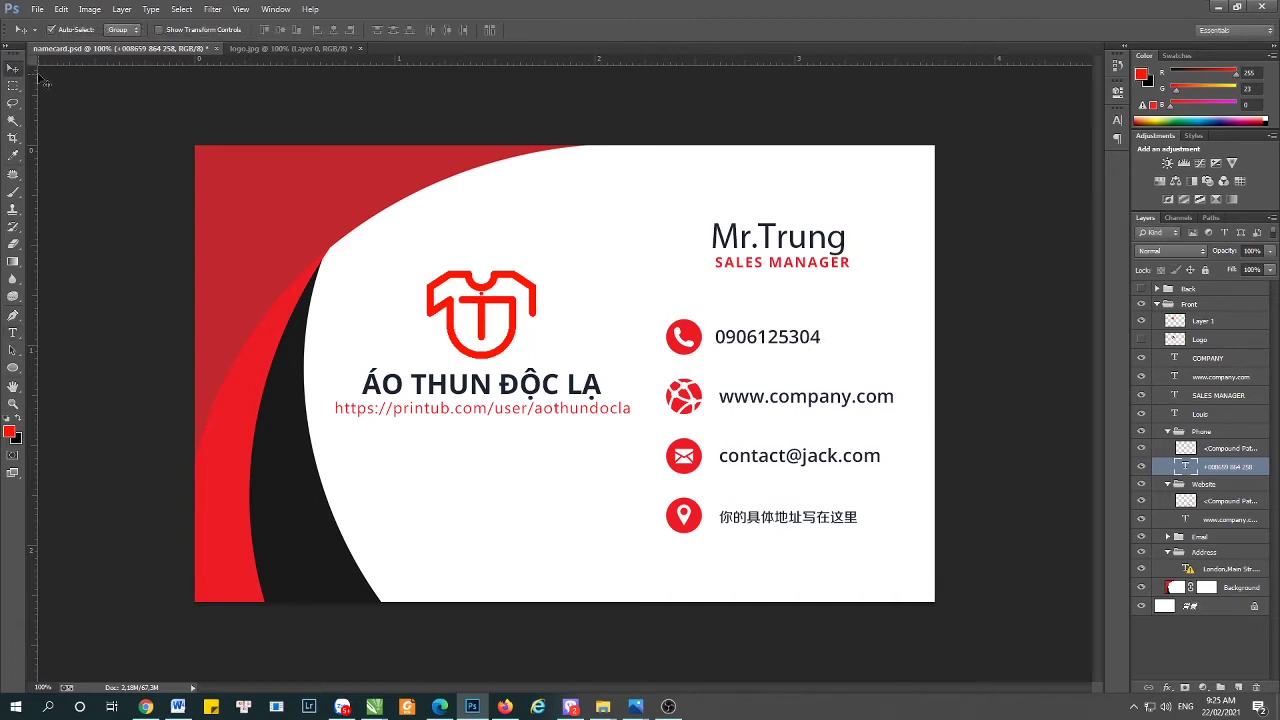
pyautogui.click(963, 287)
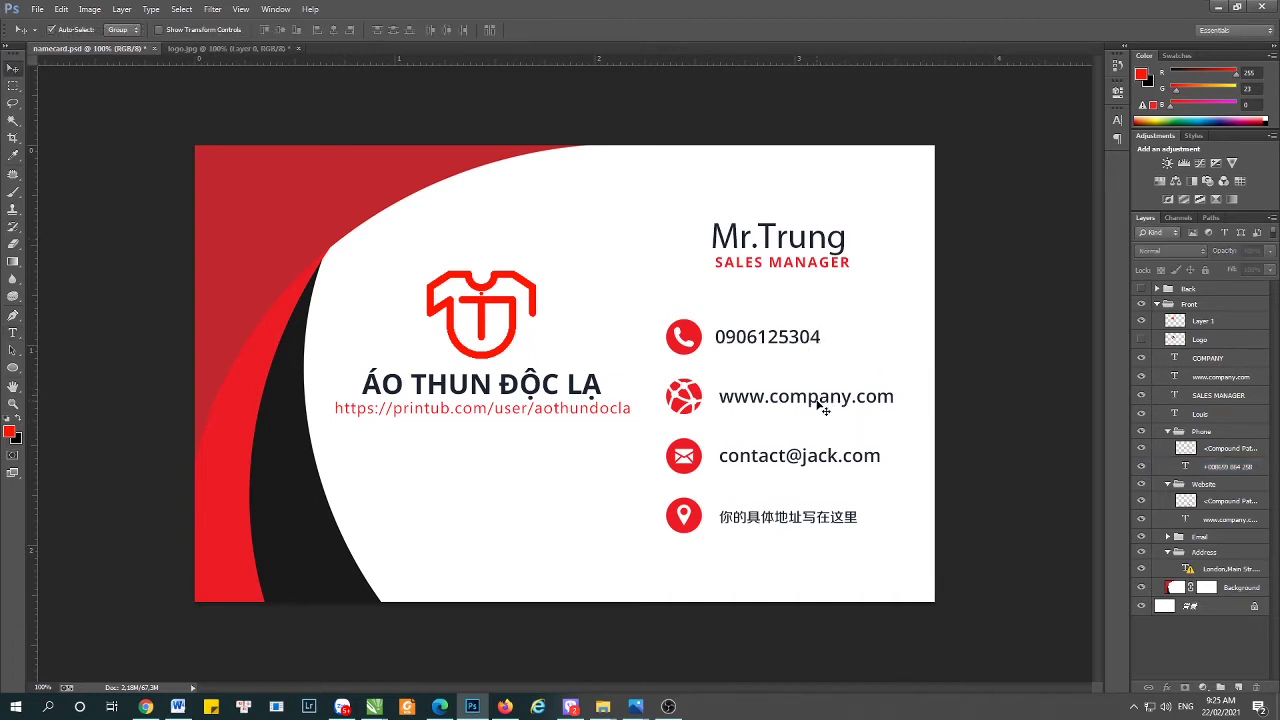
pyautogui.press('t')
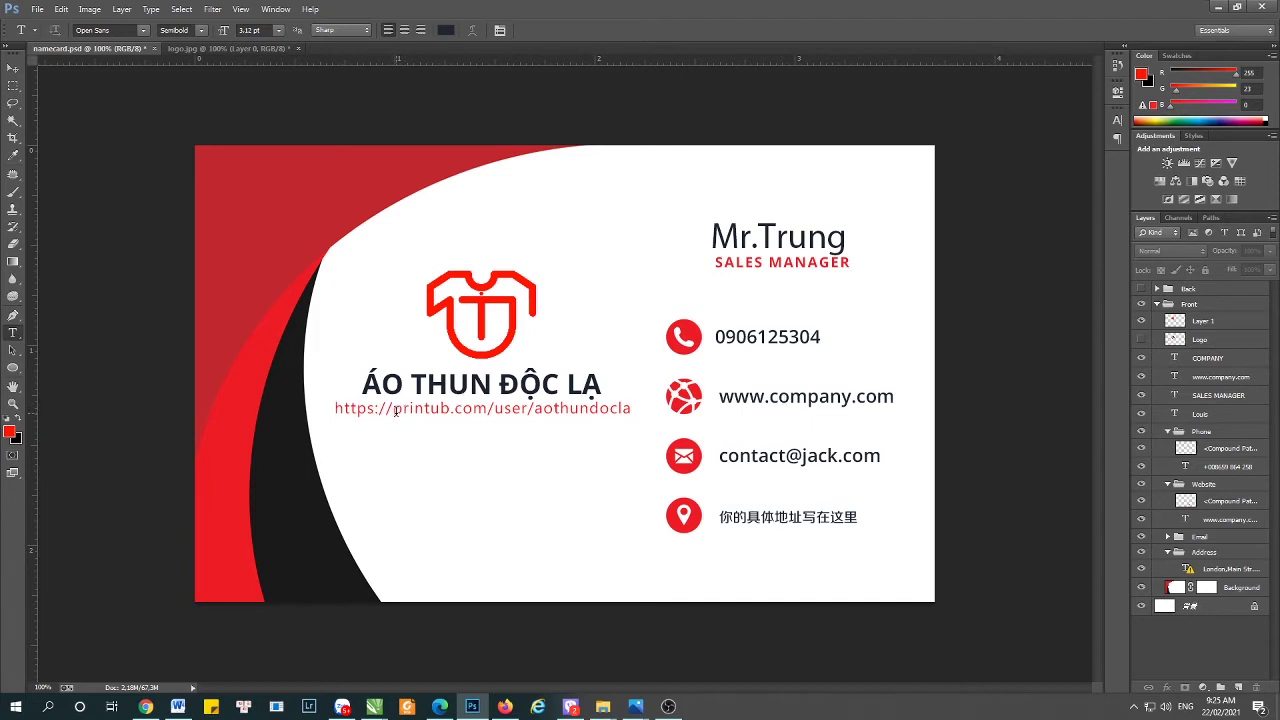
pyautogui.moveTo(395, 410); pyautogui.dragTo(631, 410)
pyautogui.hotkey('ctrl', 'c')
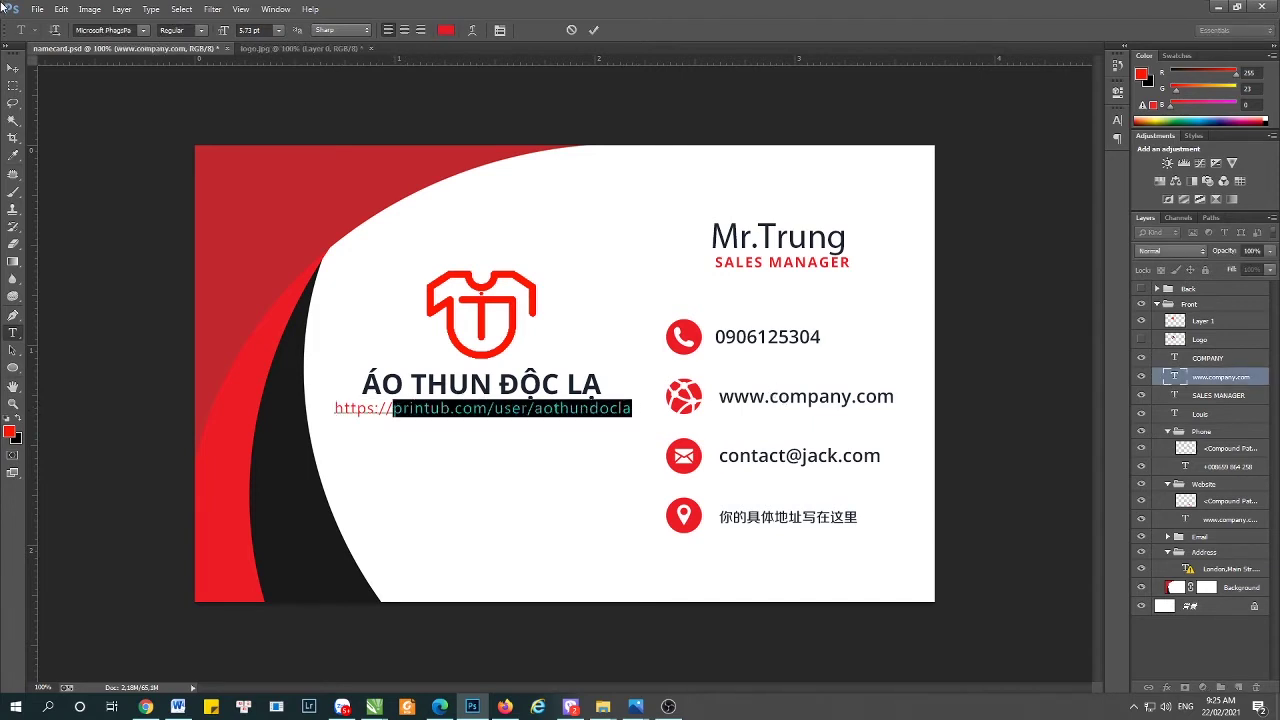
pyautogui.click(13, 67)
pyautogui.click(1000, 308)
pyautogui.press('t')
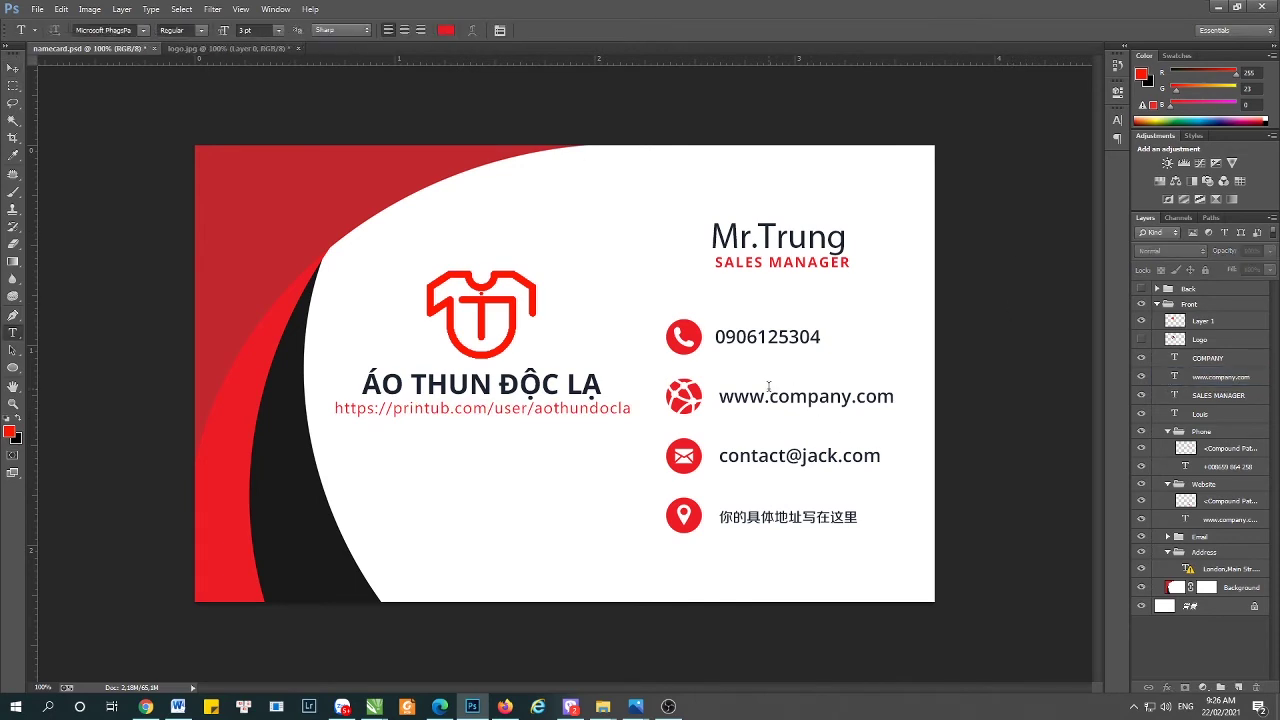
pyautogui.moveTo(771, 397); pyautogui.dragTo(806, 397)
pyautogui.hotkey('ctrl', 'a')
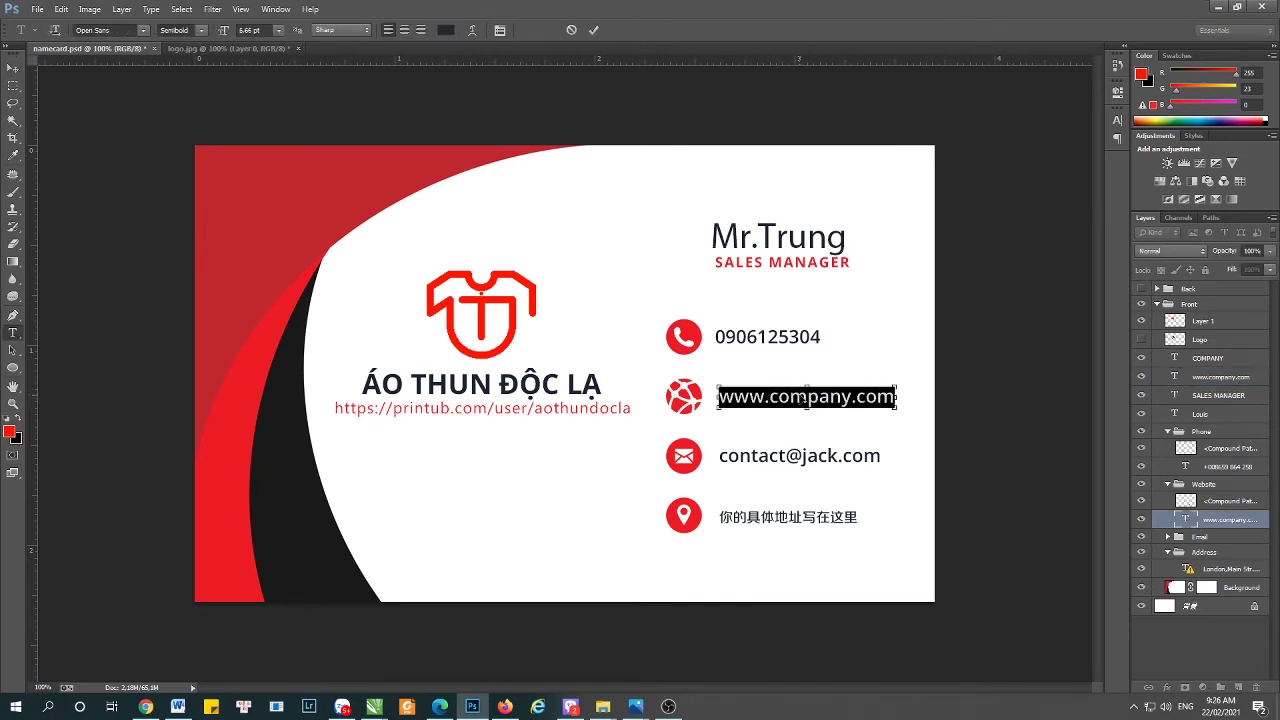
pyautogui.hotkey('ctrl', 'v')
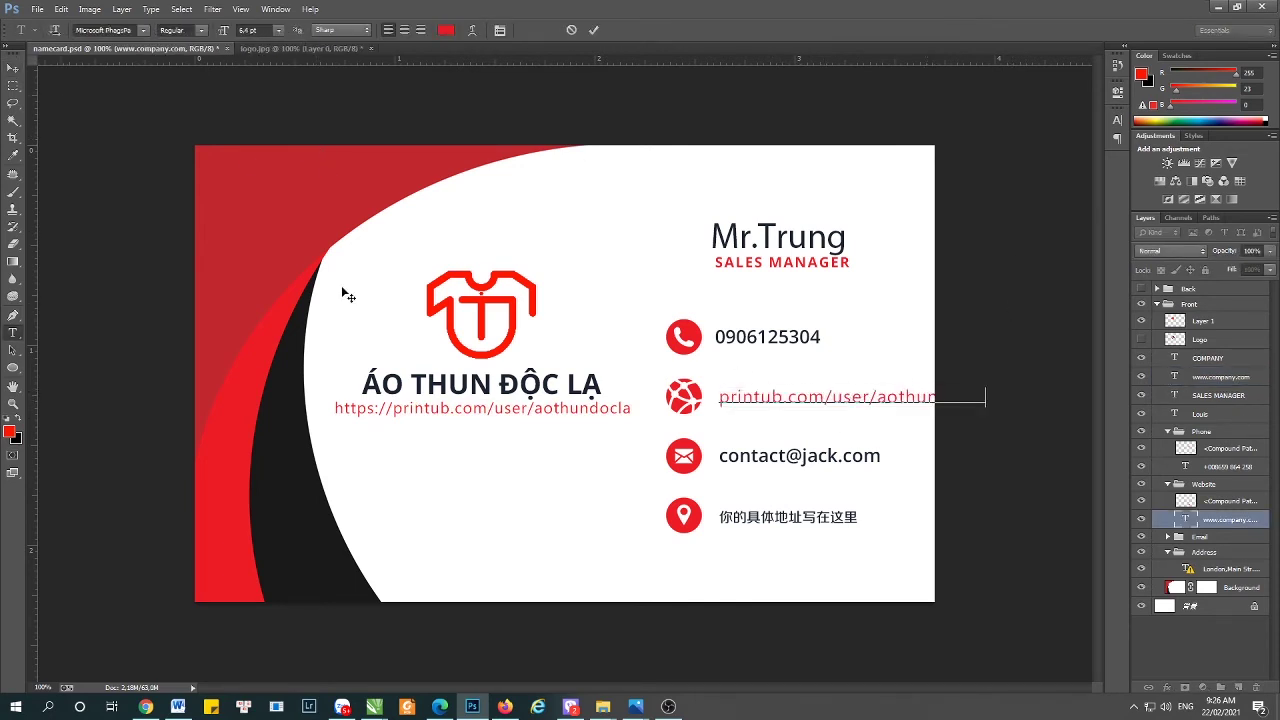
pyautogui.hotkey('ctrl', 'a')
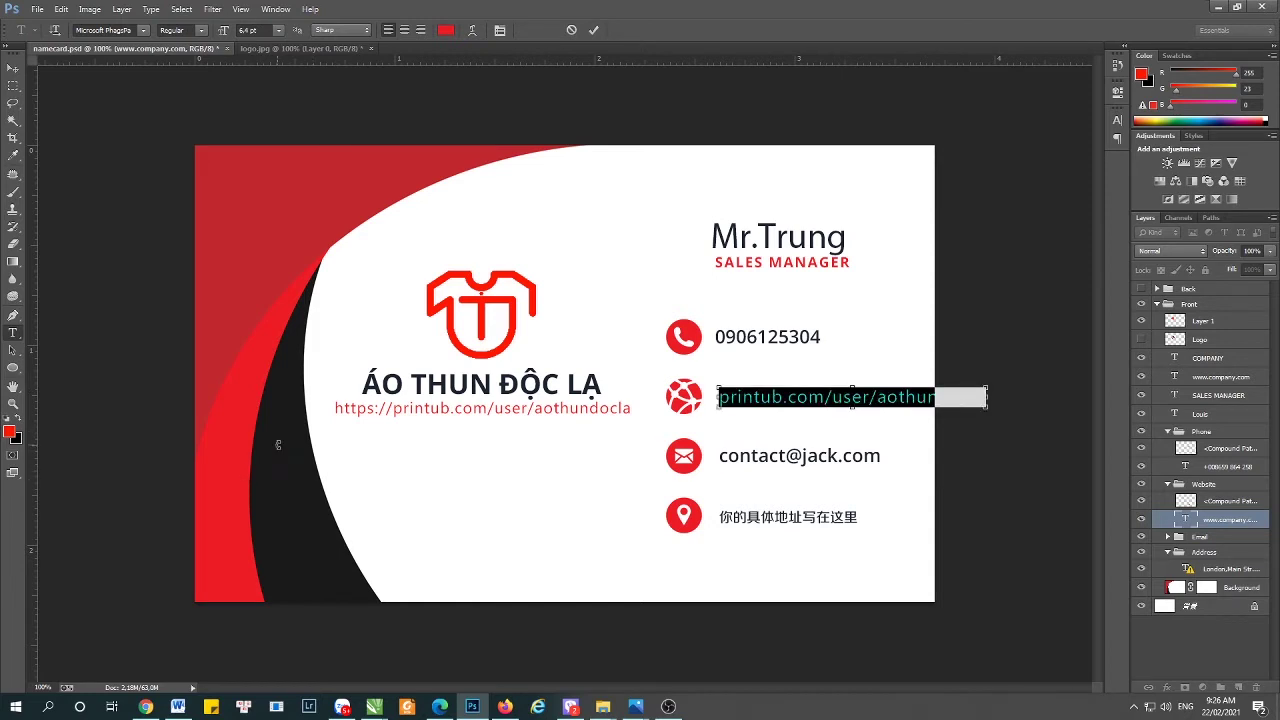
pyautogui.click(285, 451)
pyautogui.click(15, 71)
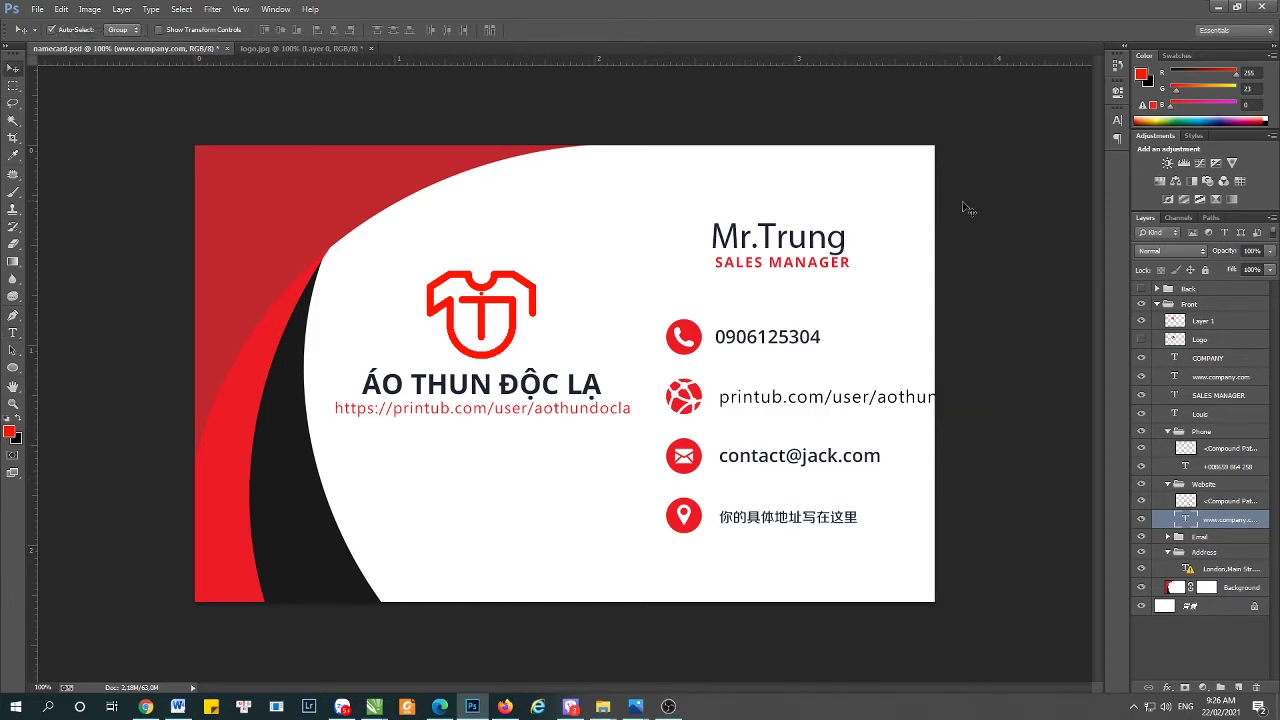
# - Squeeze the website line narrower with Free Transform so it fits beside the globe icon
pyautogui.press('t')
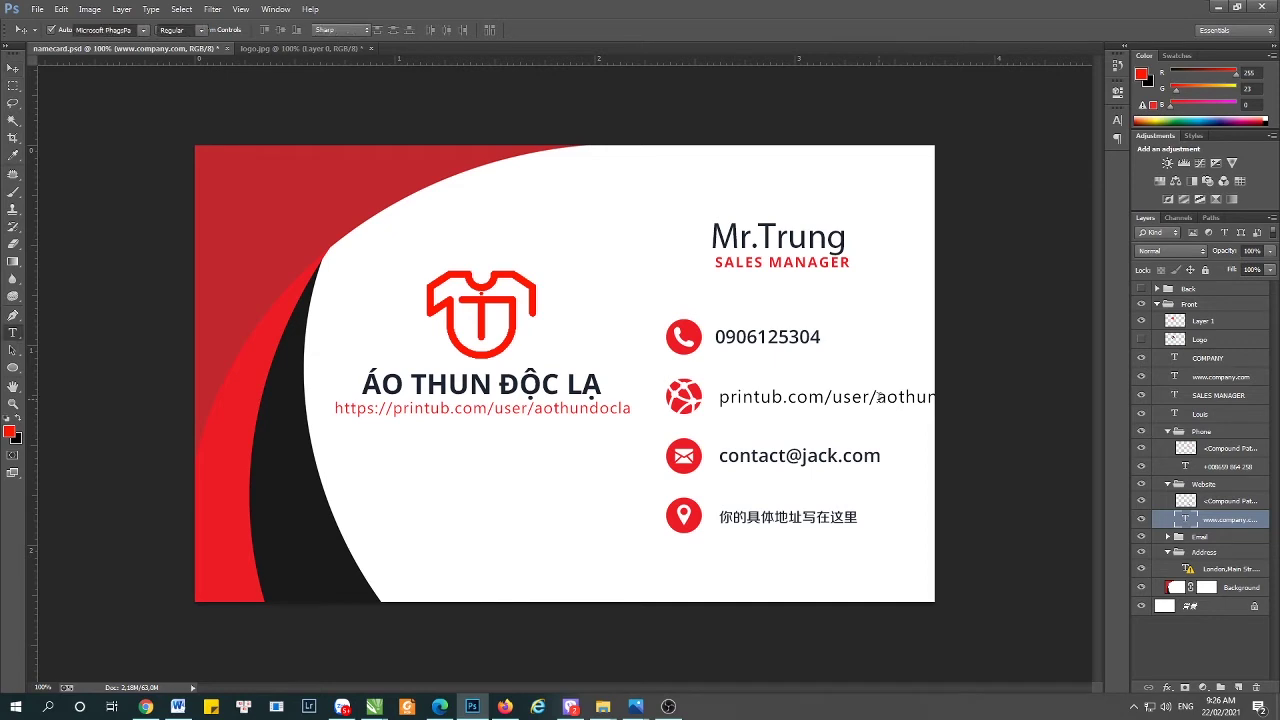
pyautogui.click(883, 407)
pyautogui.hotkey('ctrl', 'a')
pyautogui.click(14, 68)
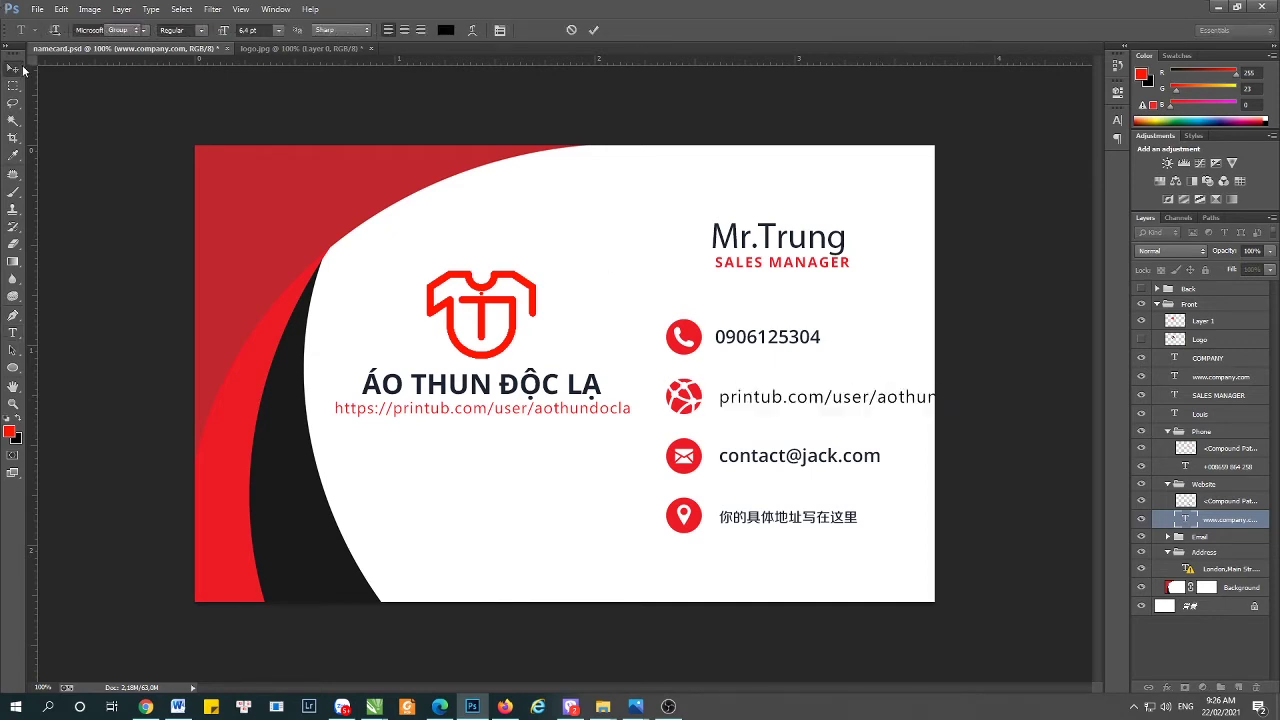
pyautogui.hotkey('ctrl', 't')
pyautogui.moveTo(987, 398); pyautogui.dragTo(910, 398)
pyautogui.press('Return')
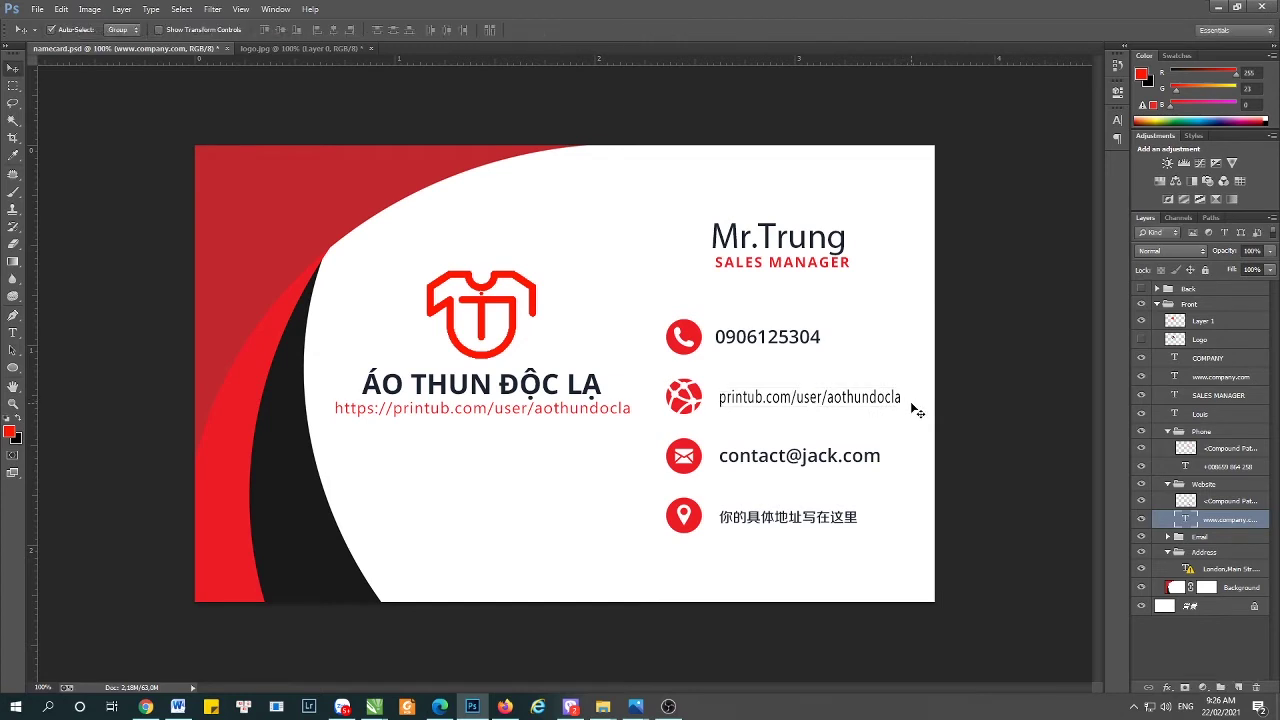
pyautogui.click(990, 420)
# - Replace the placeholder contact email with the owner's Gmail address
pyautogui.press('t')
pyautogui.click(780, 455)
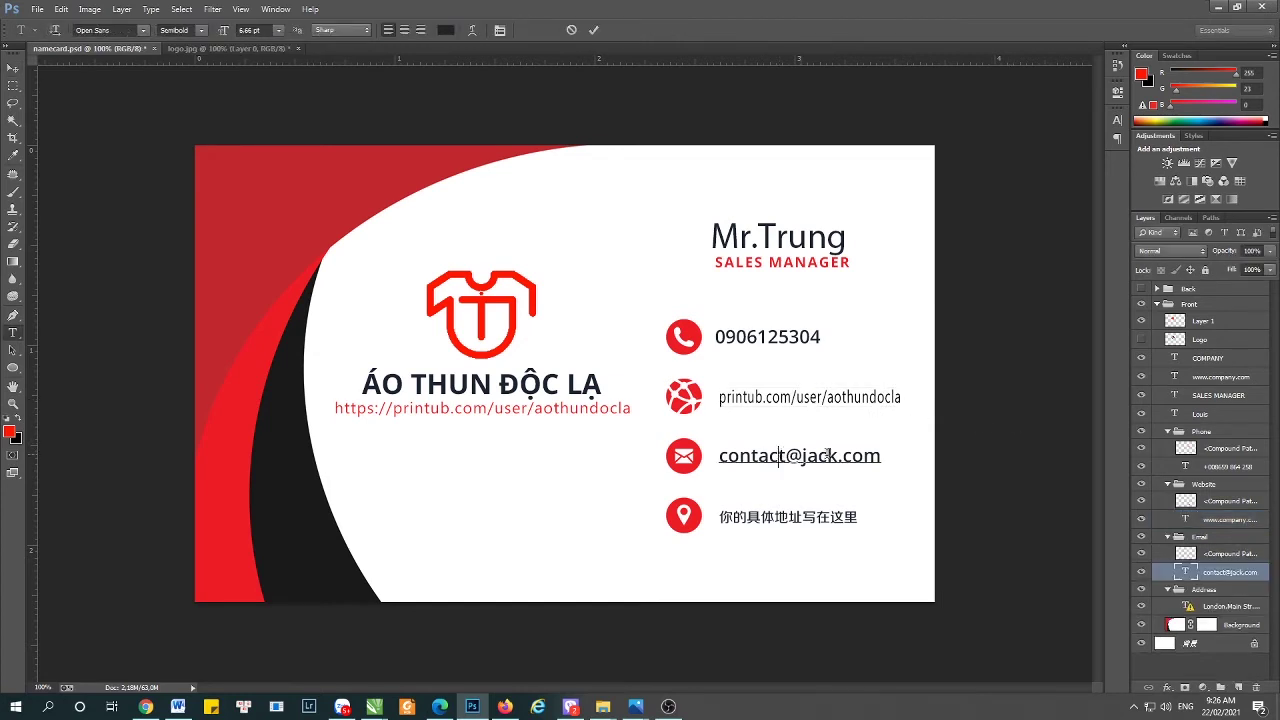
pyautogui.hotkey('ctrl', 'a')
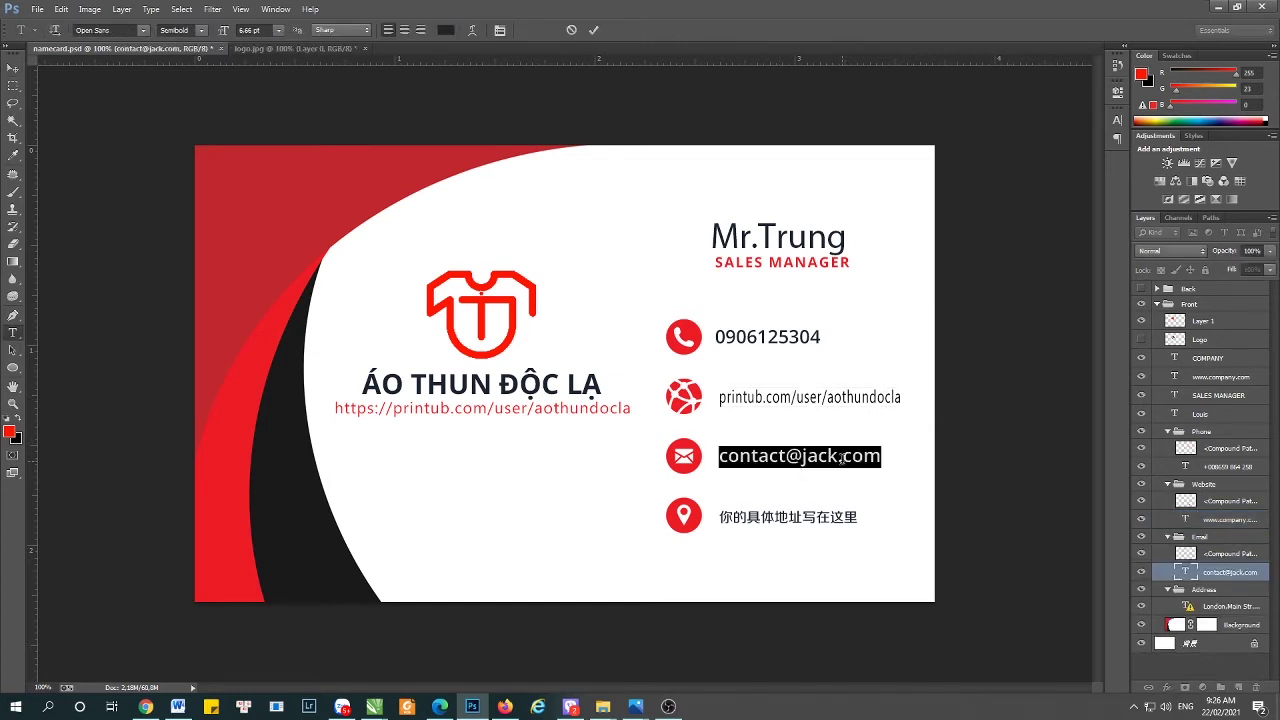
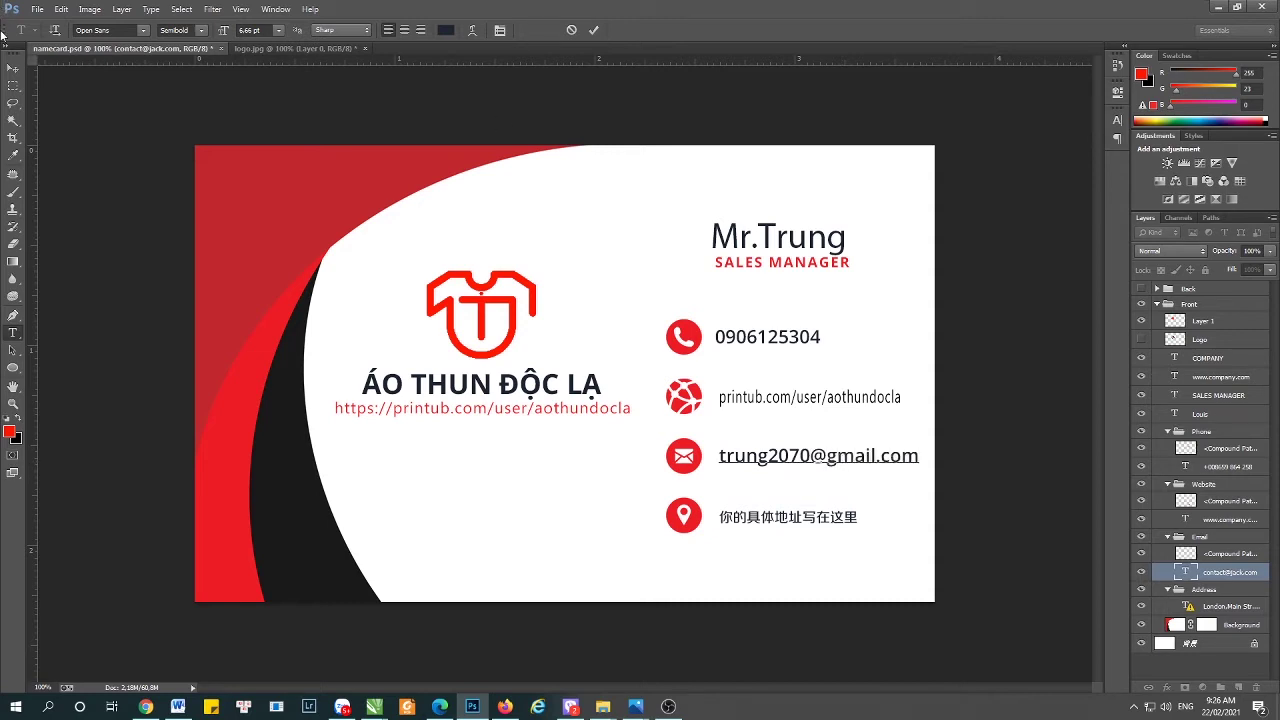
pyautogui.click(13, 67)
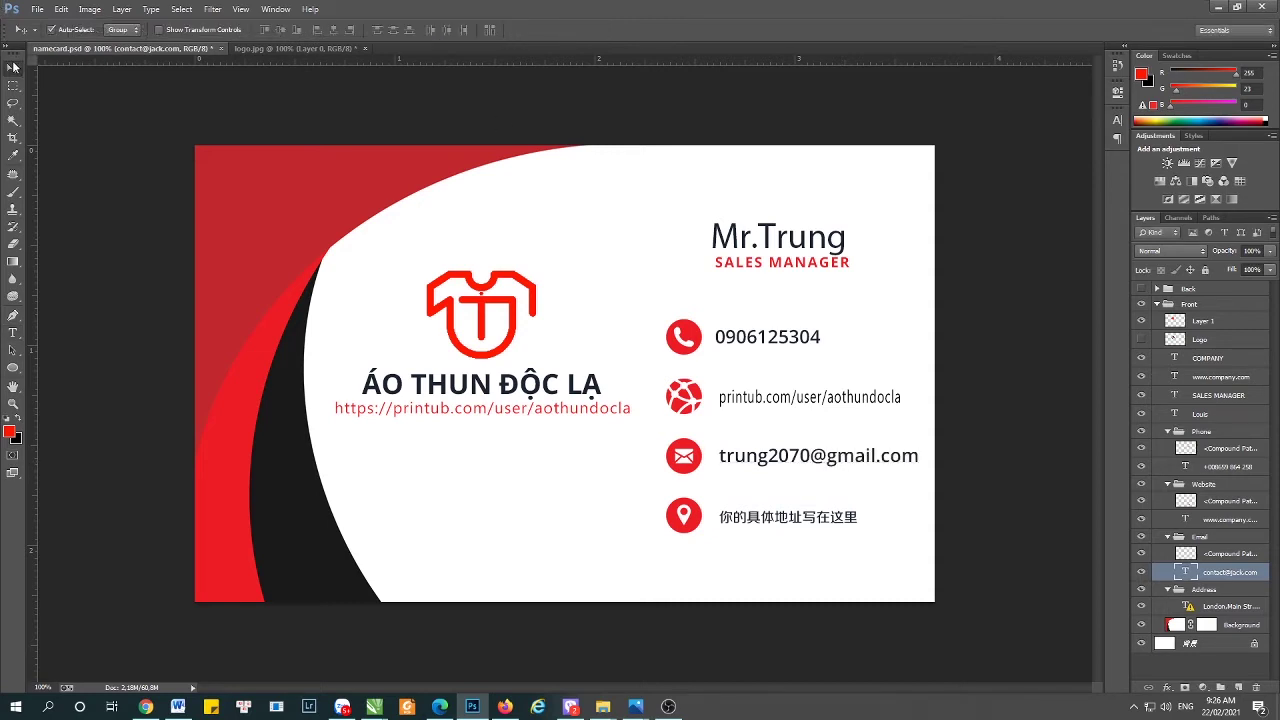
pyautogui.doubleClick(797, 400)
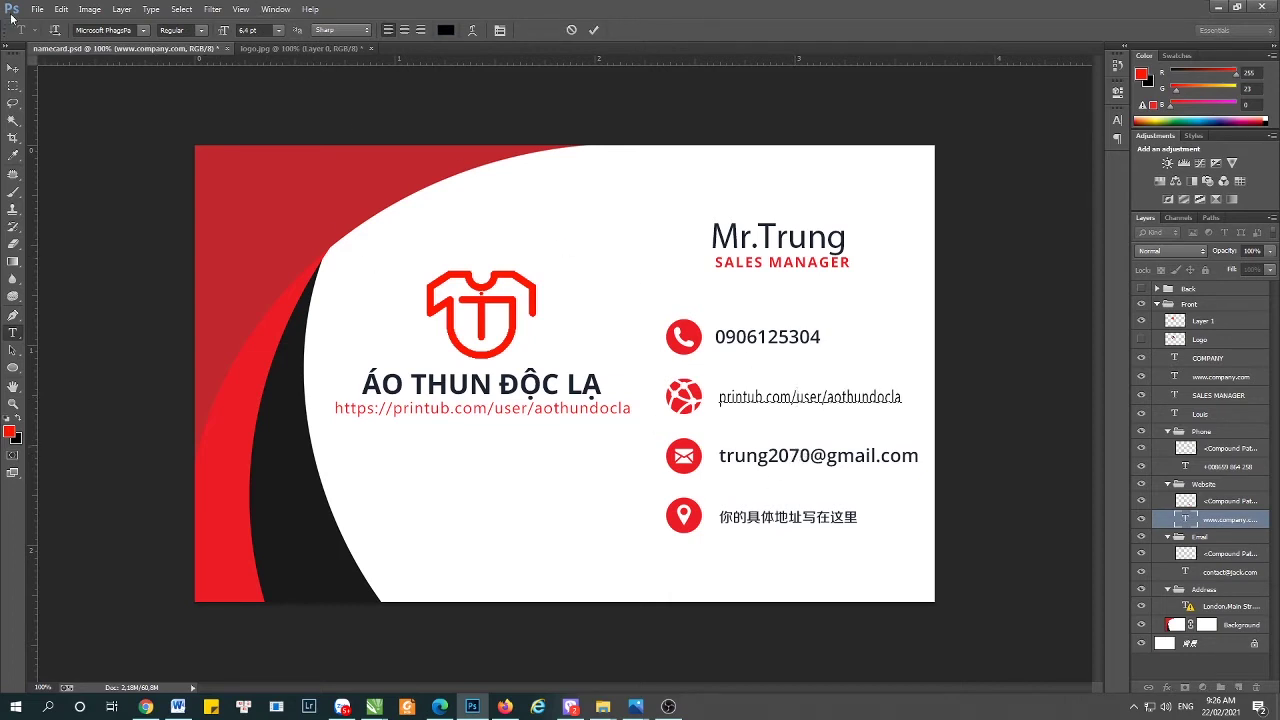
pyautogui.click(818, 455)
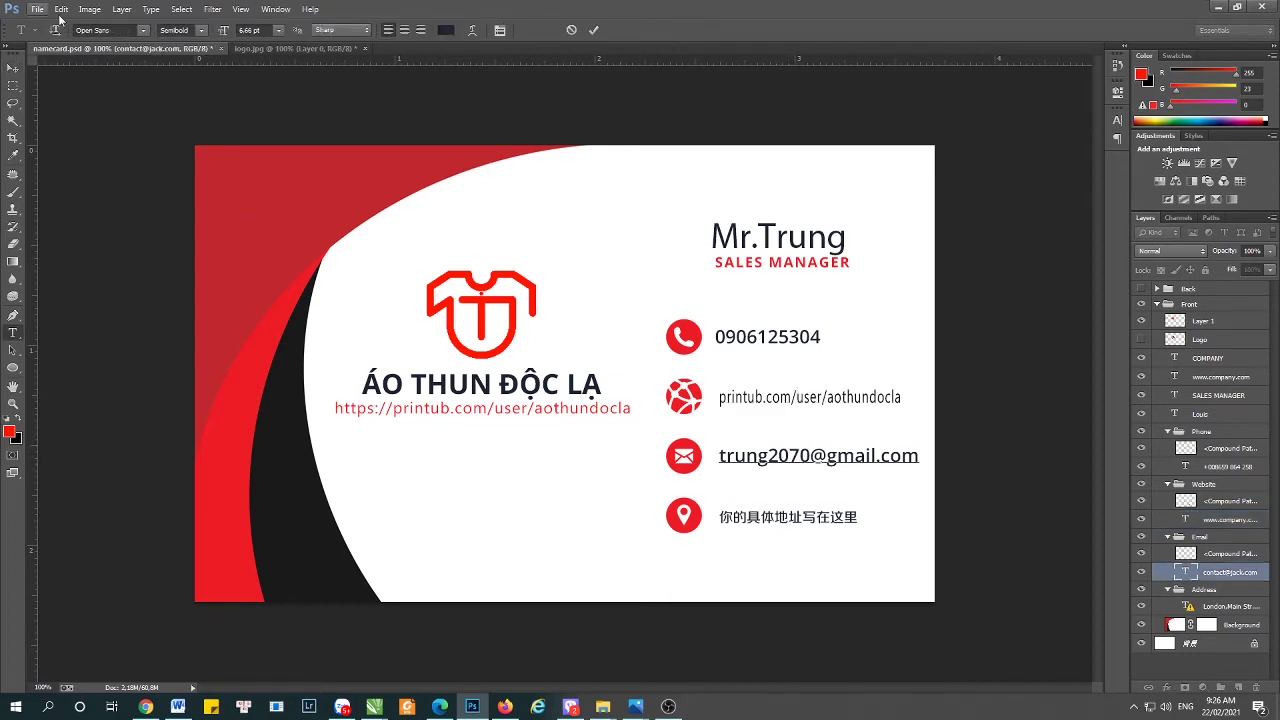
pyautogui.hotkey('ctrl', 'a')
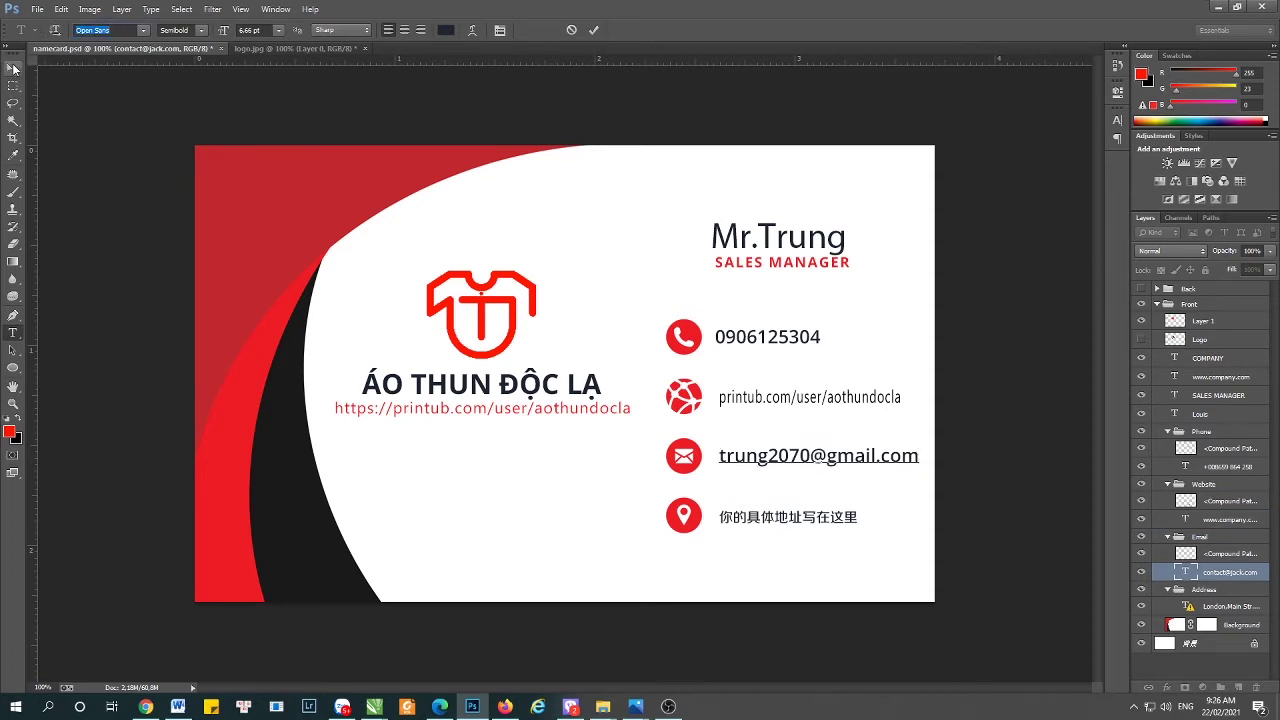
pyautogui.click(13, 68)
# - Set the printub.com website text to Open Sans SemiBold and select the Front group
pyautogui.press('t')
pyautogui.click(810, 397)
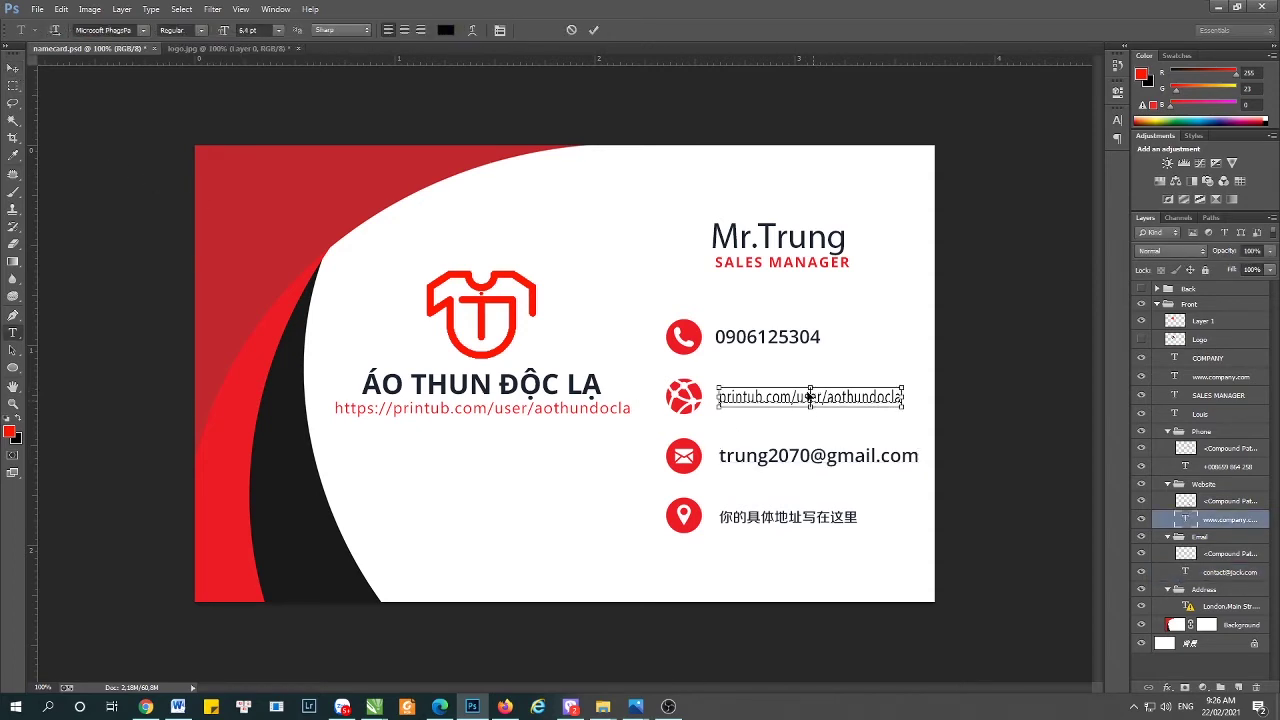
pyautogui.hotkey('ctrl', 'a')
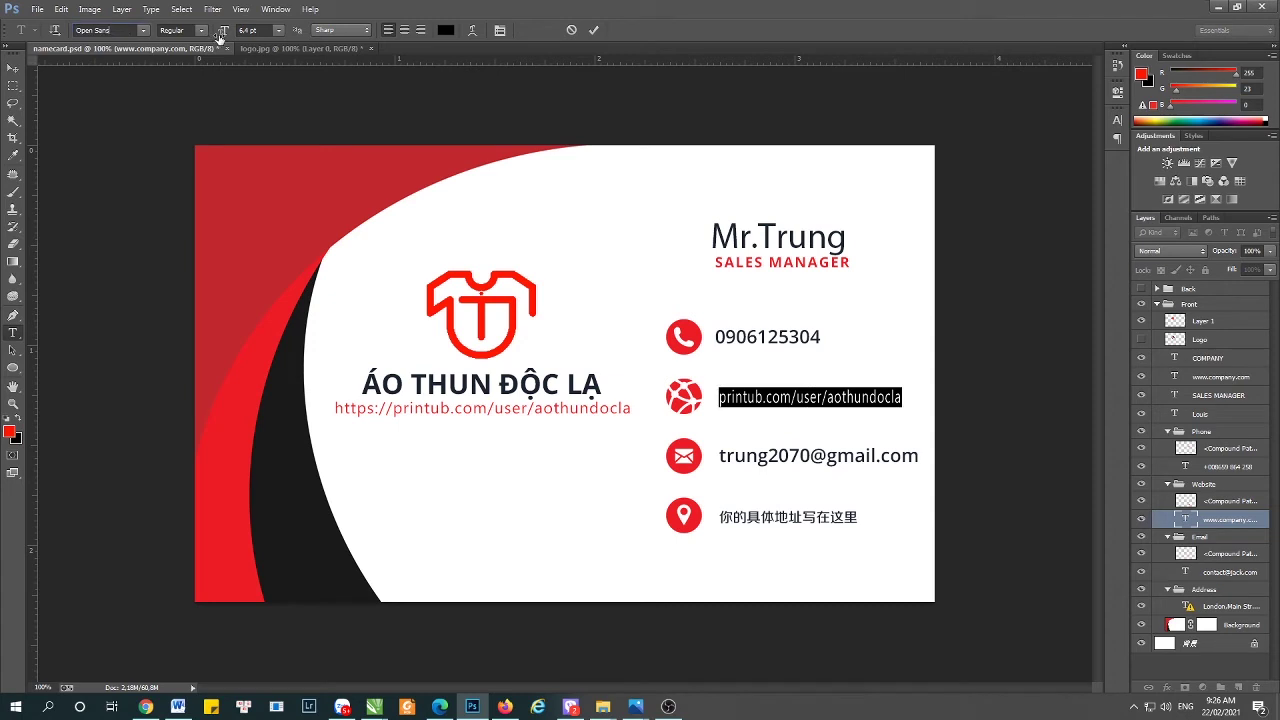
pyautogui.click(201, 31)
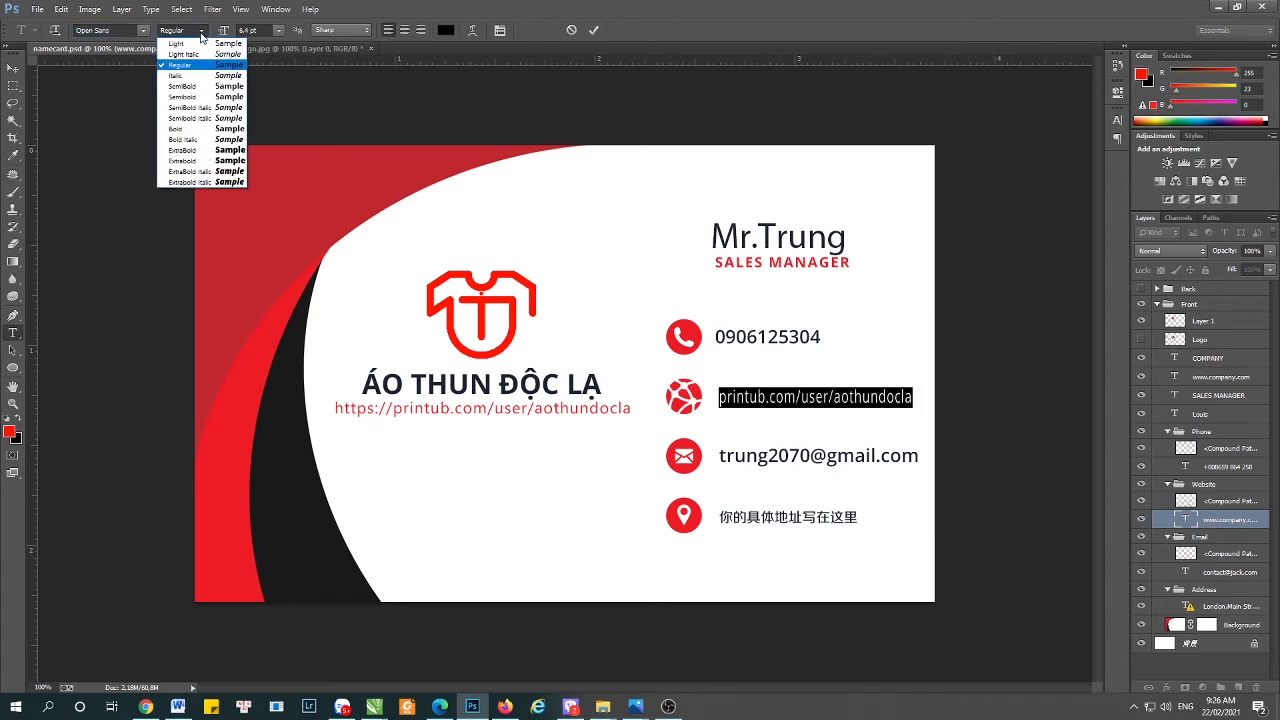
pyautogui.click(212, 86)
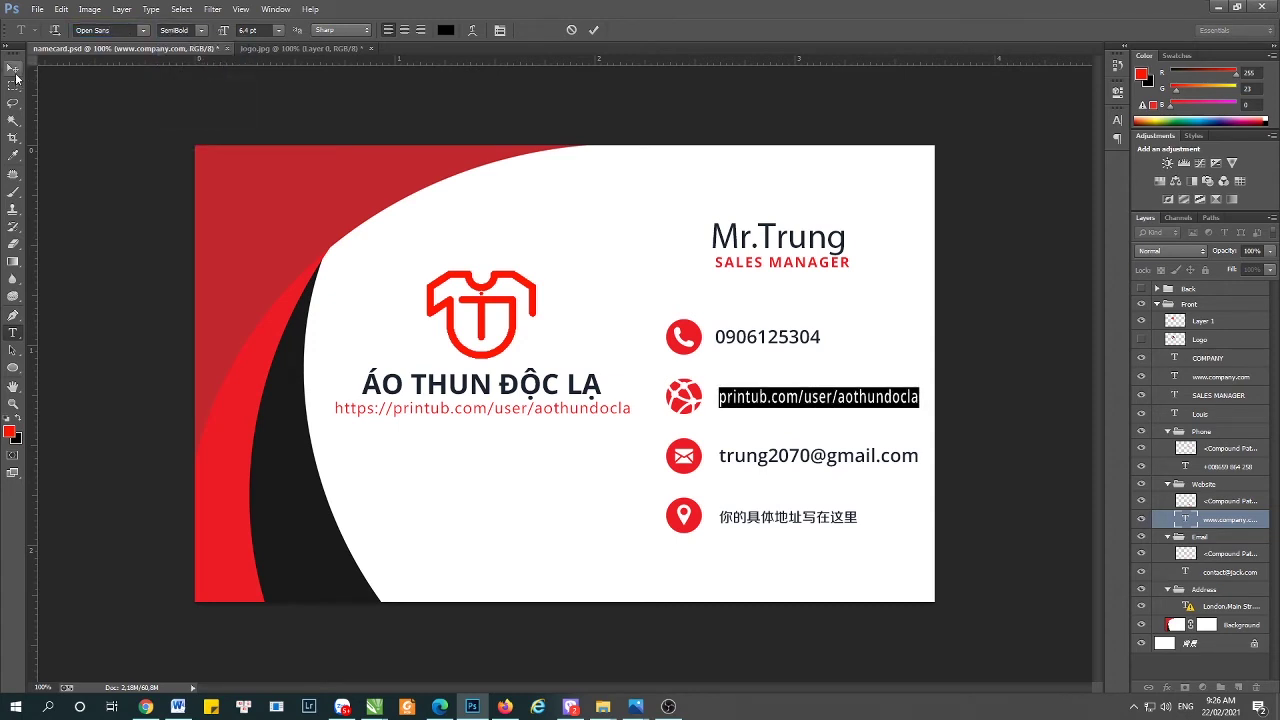
pyautogui.click(15, 72)
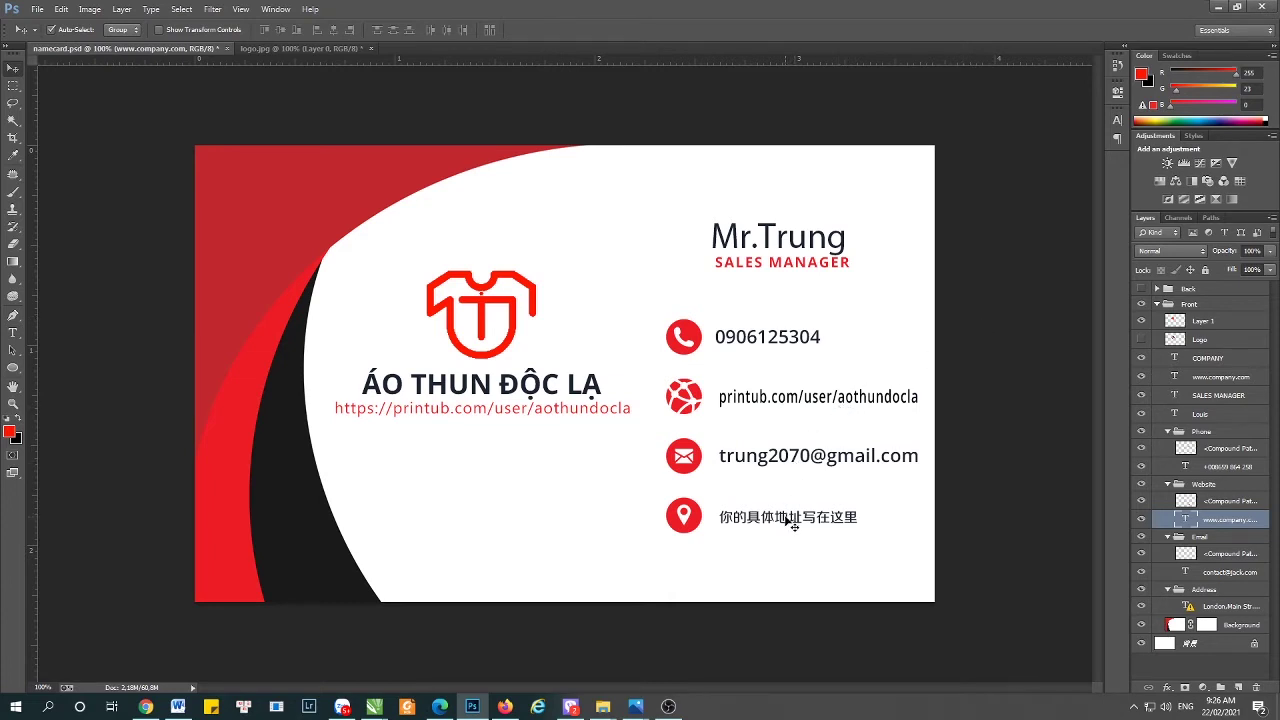
pyautogui.click(793, 520)
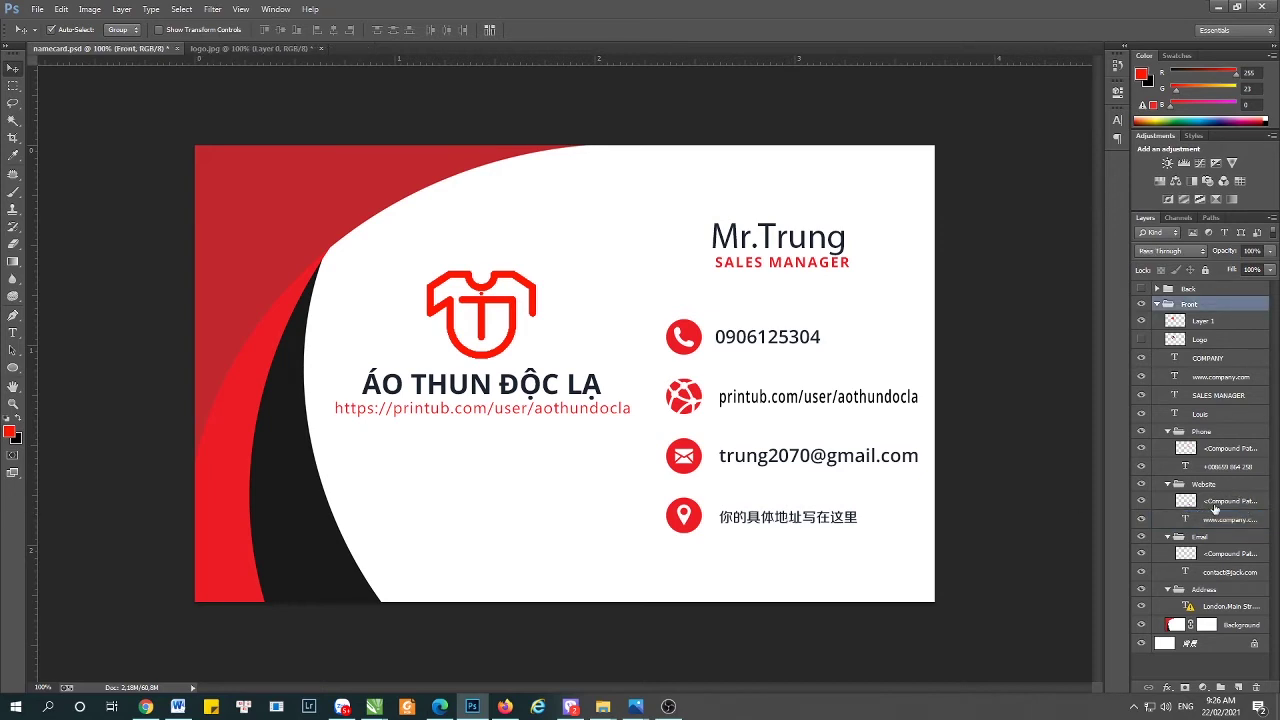
# - In Firefox, scroll the Printub product page to its footer and select the head-office address
pyautogui.click(1206, 507)
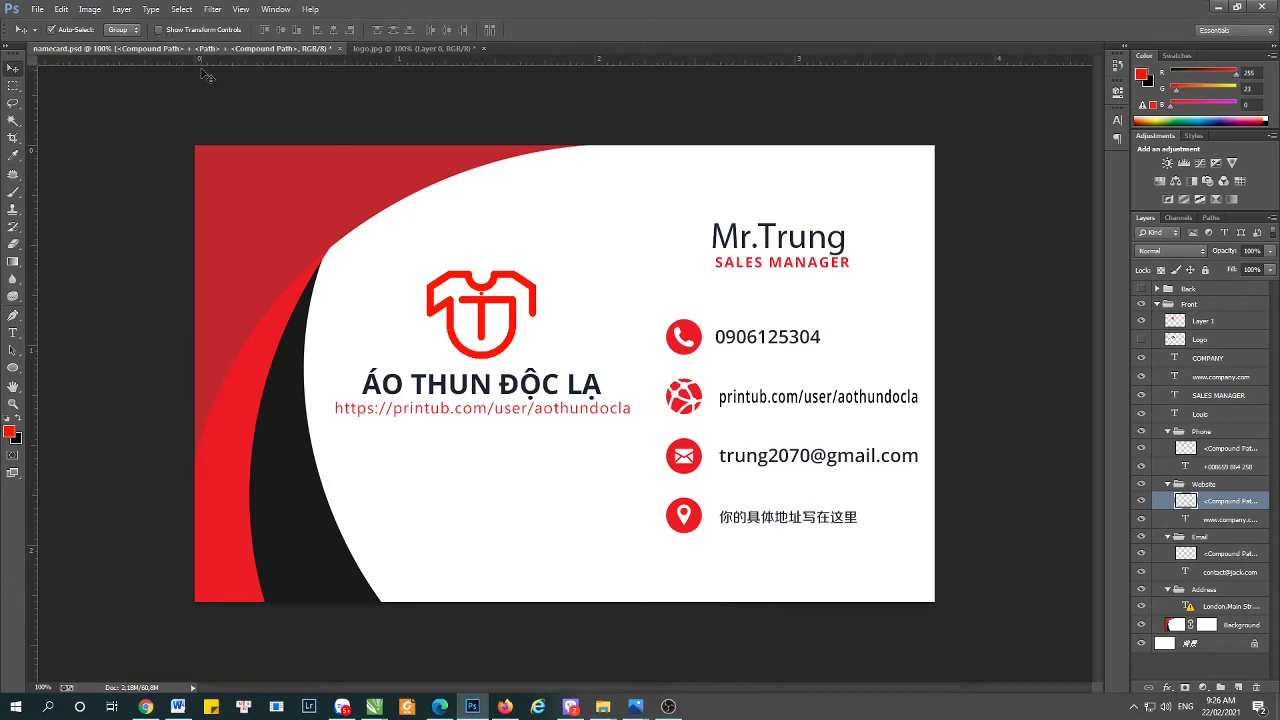
pyautogui.click(385, 49)
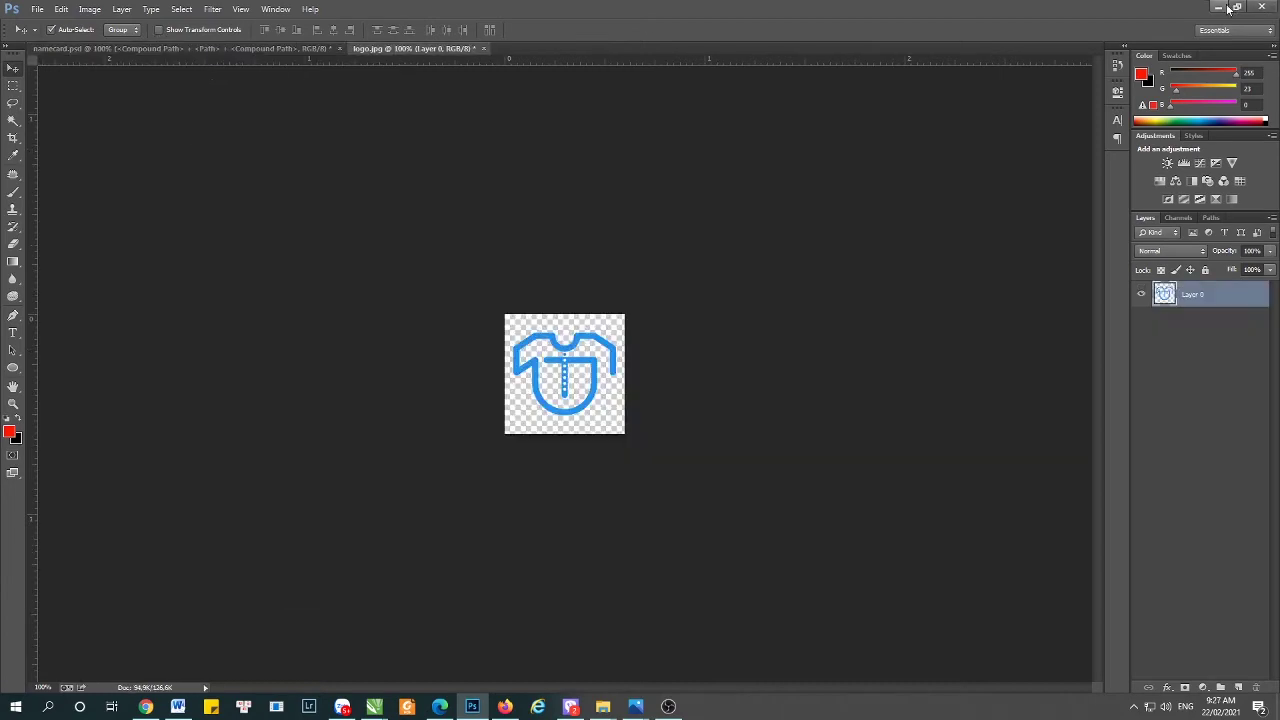
pyautogui.click(505, 706)
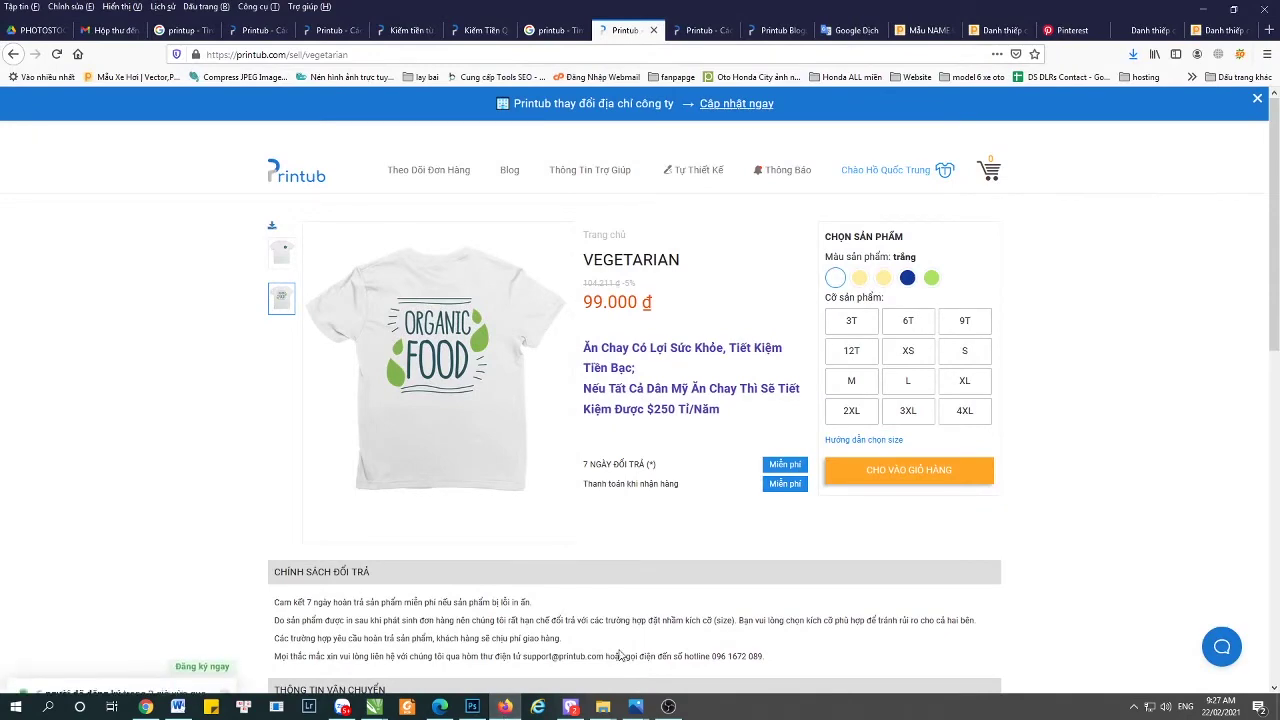
pyautogui.scroll(-6, 851, 529)
pyautogui.scroll(-3, 481, 456)
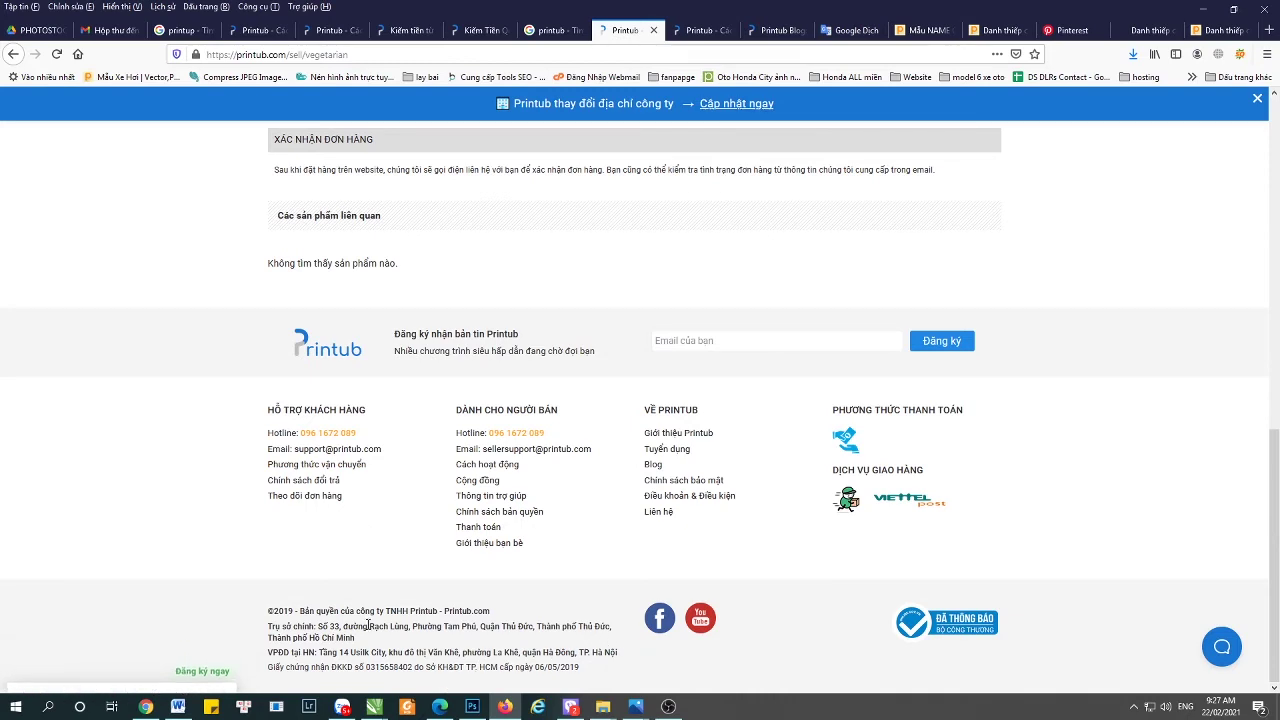
pyautogui.moveTo(357, 638); pyautogui.dragTo(328, 627)
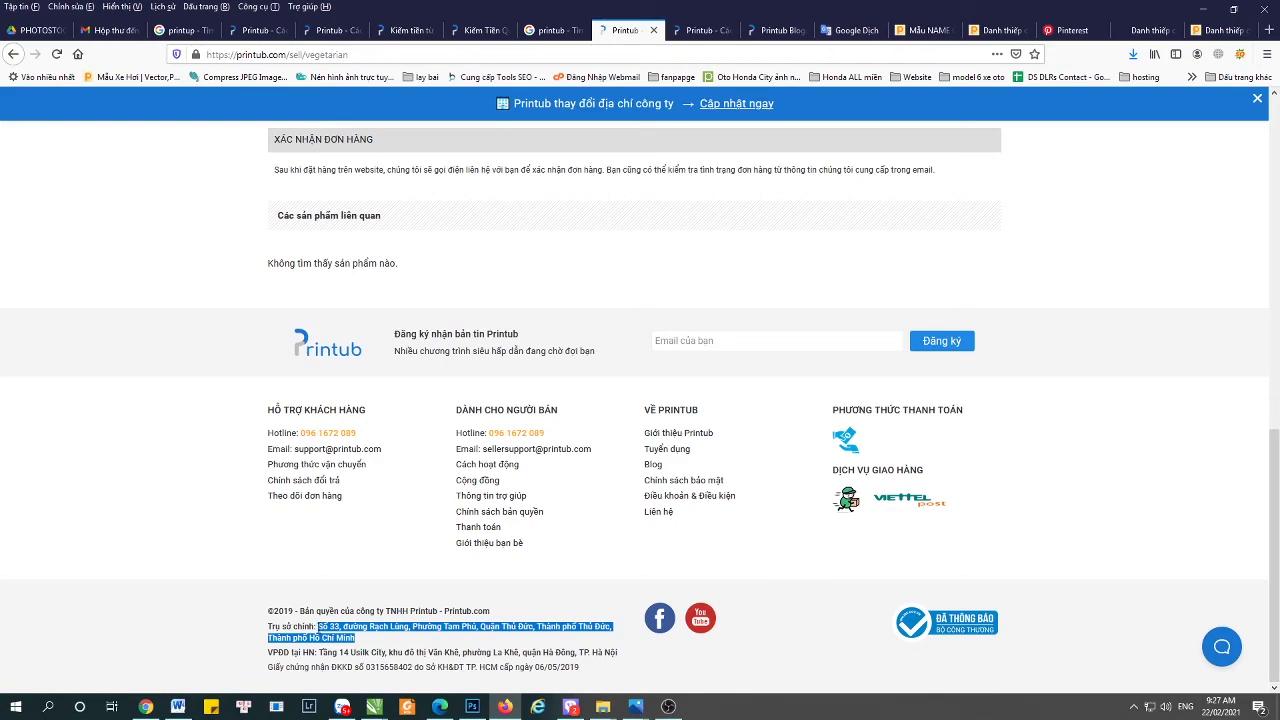
# - Back in the business card, paste the head-office address over the placeholder address, accepting font substitution
pyautogui.click(1203, 9)
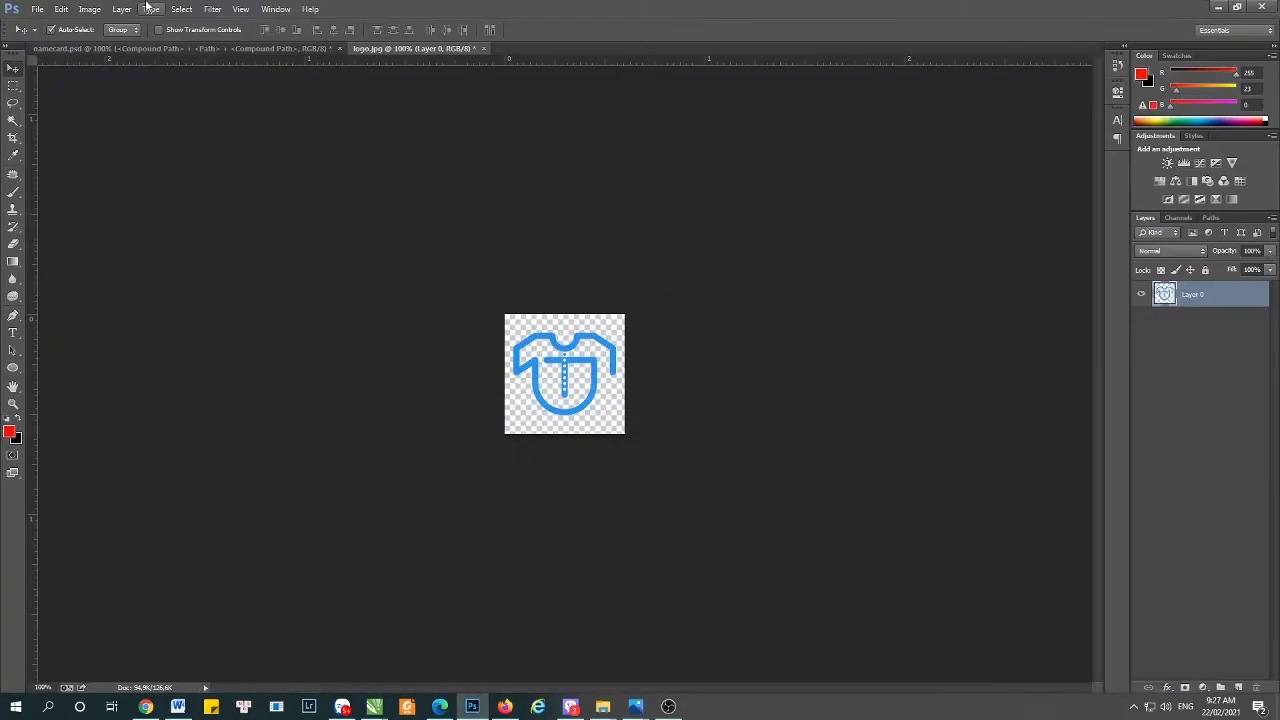
pyautogui.click(160, 48)
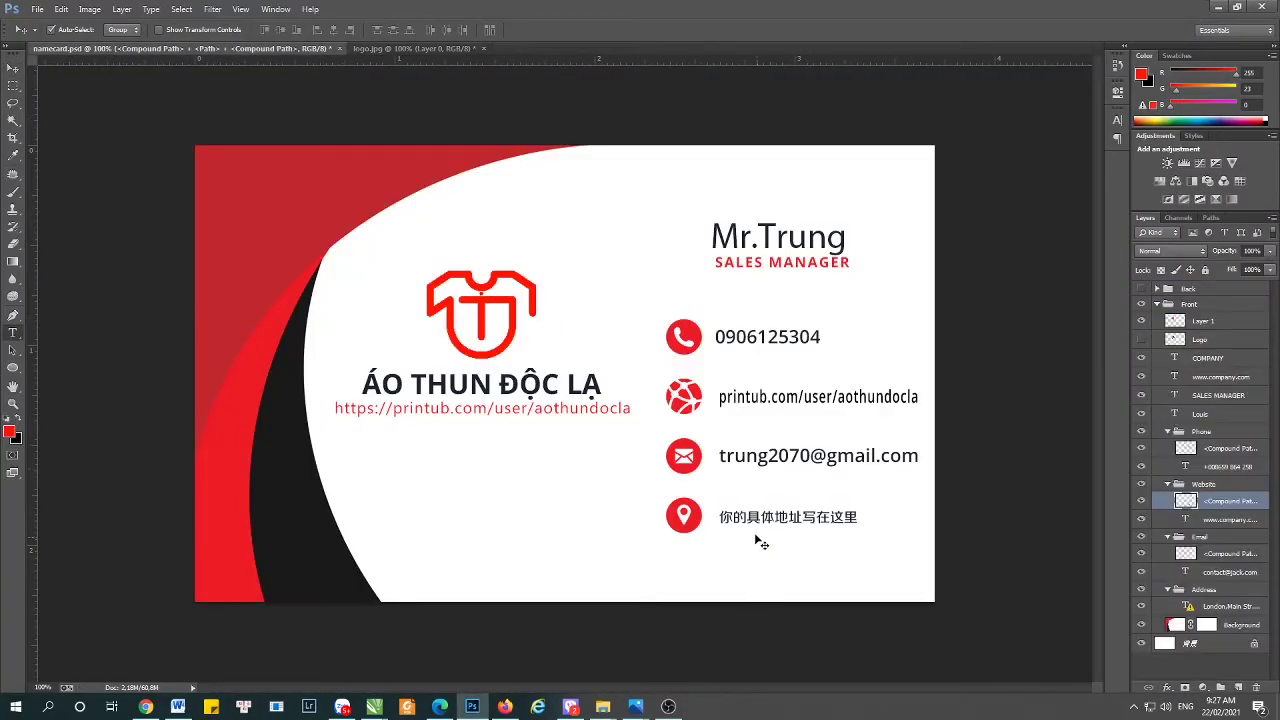
pyautogui.press('t')
pyautogui.click(762, 521)
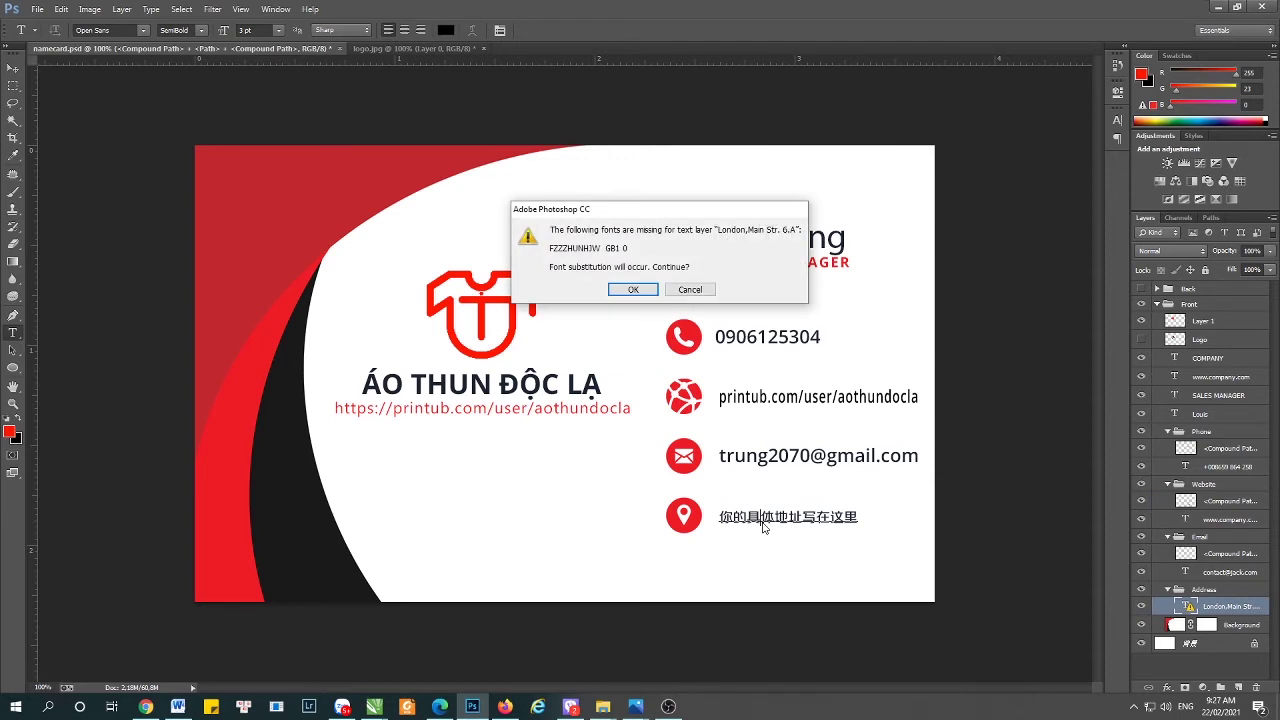
pyautogui.click(633, 289)
pyautogui.hotkey('ctrl', 'a')
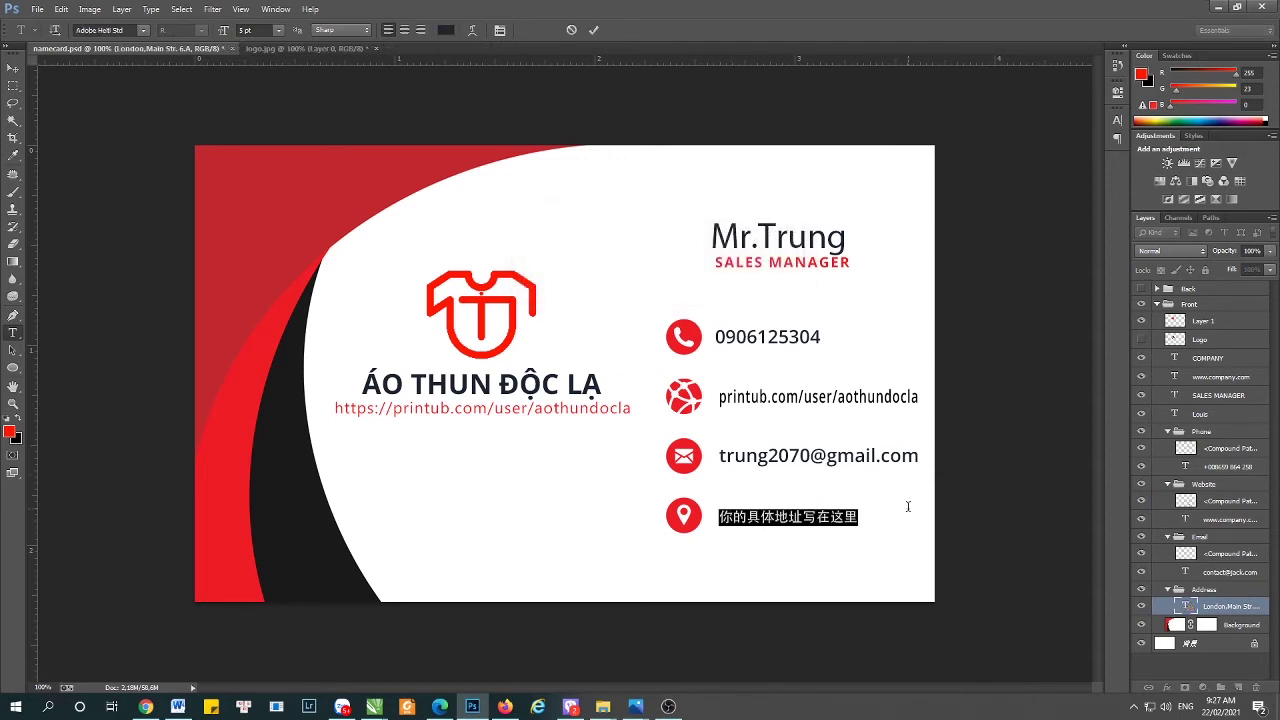
pyautogui.hotkey('ctrl', 'v')
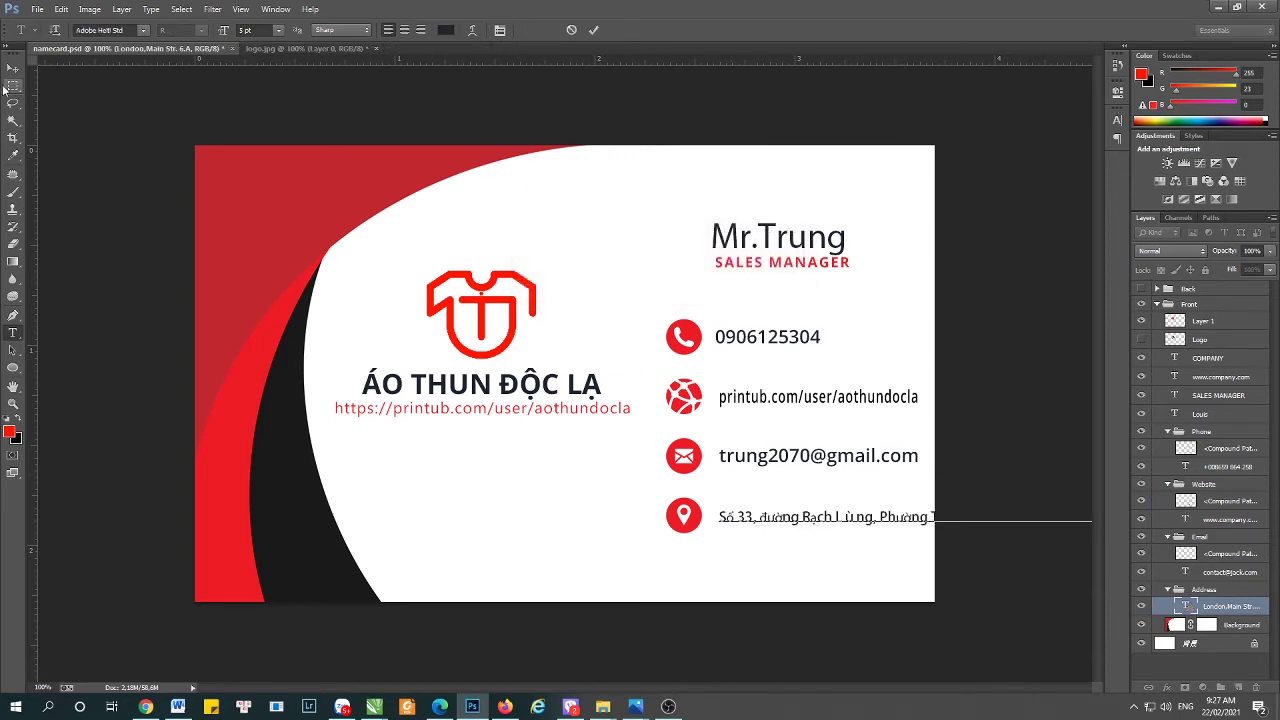
pyautogui.click(13, 67)
# - Delete 'Phường' and the extra 'Thành phố', wrap the address onto three lines, and reselect it
pyautogui.press('t')
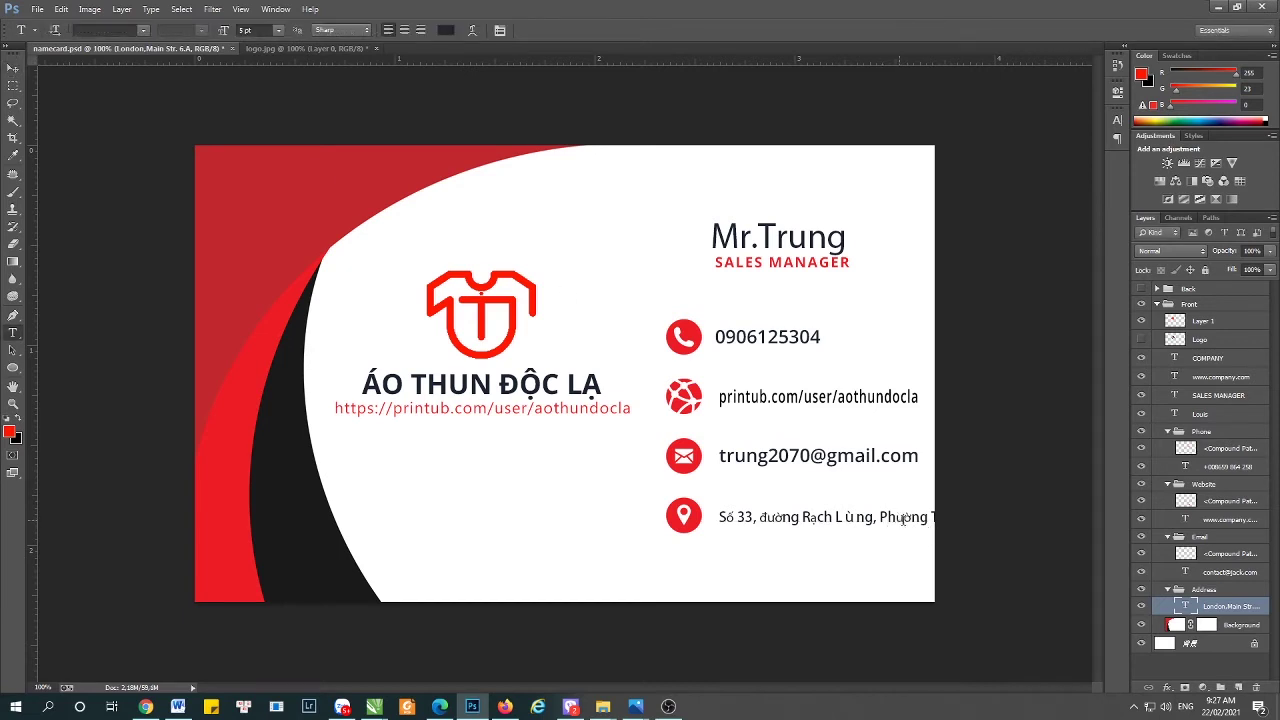
pyautogui.moveTo(930, 517); pyautogui.dragTo(871, 517)
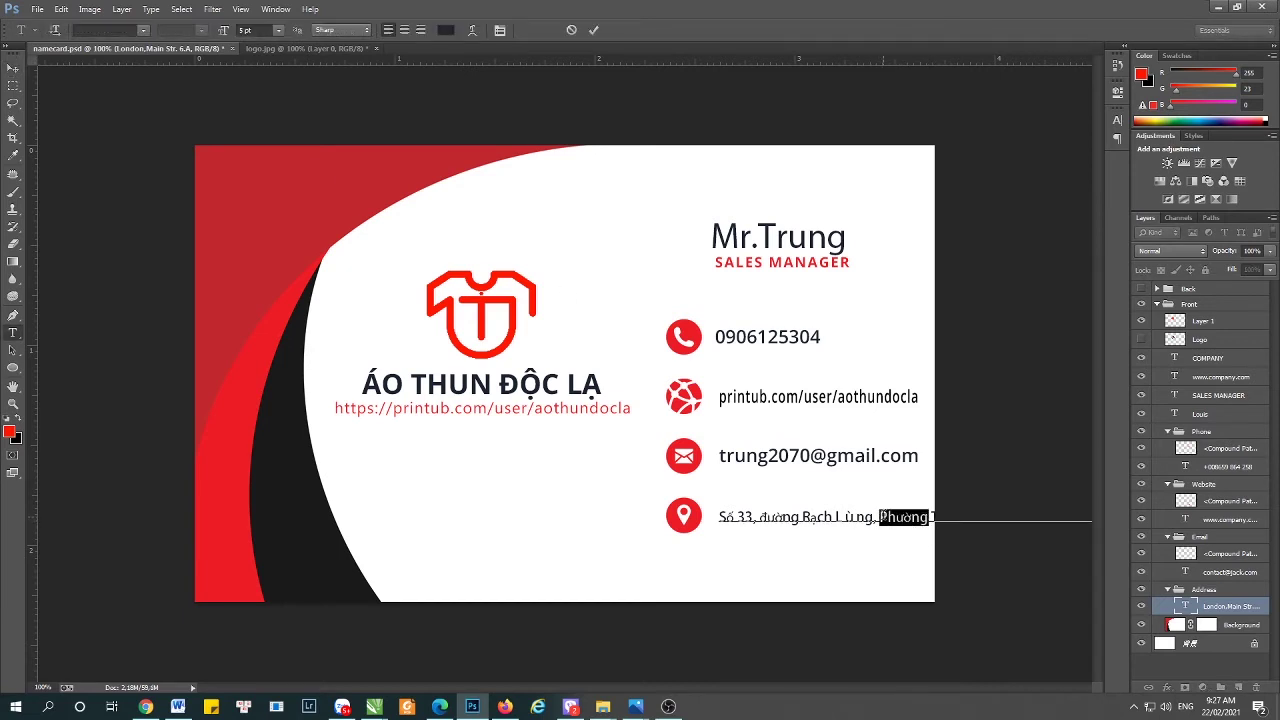
pyautogui.press('BackSpace')
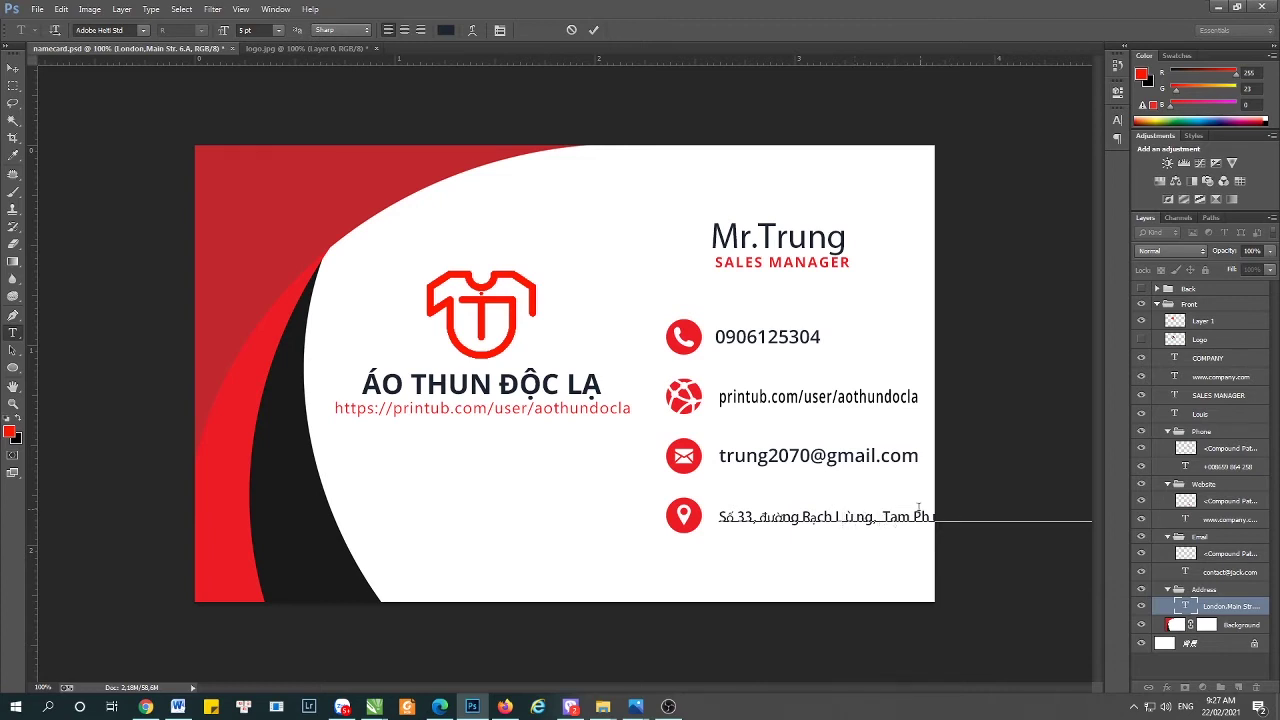
pyautogui.tripleClick(915, 513)
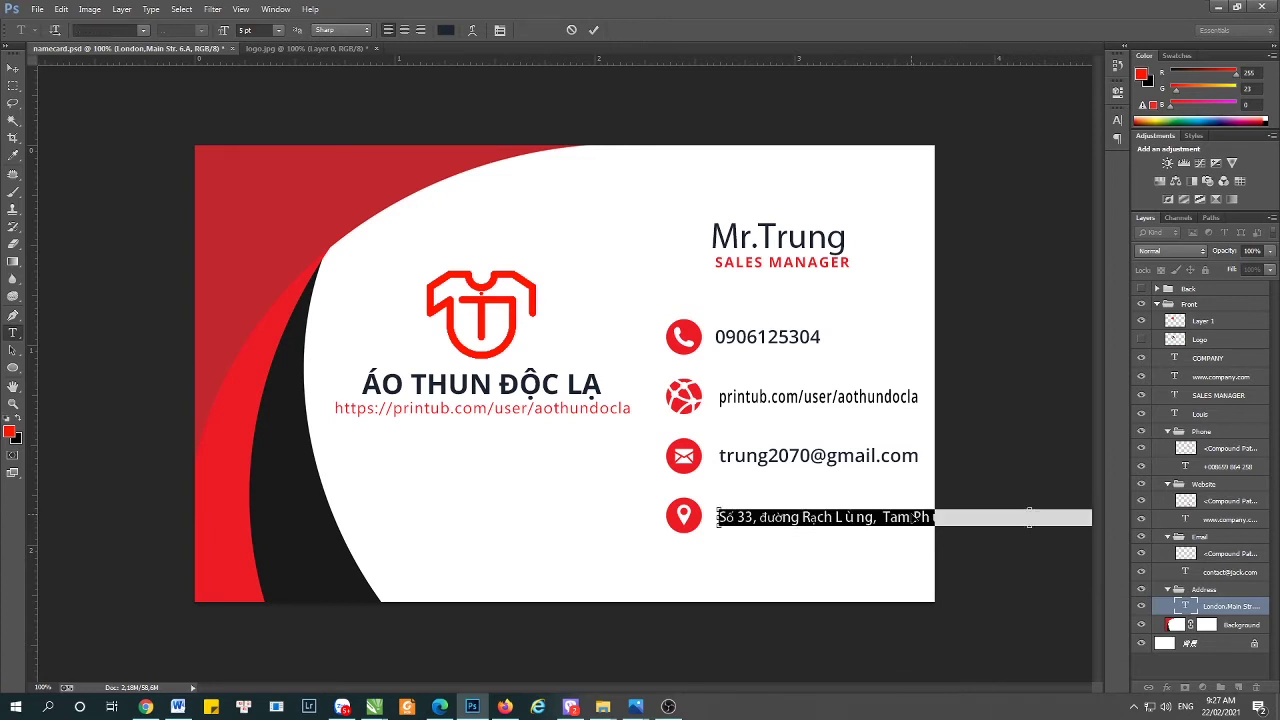
pyautogui.click(912, 516)
pyautogui.press('Return')
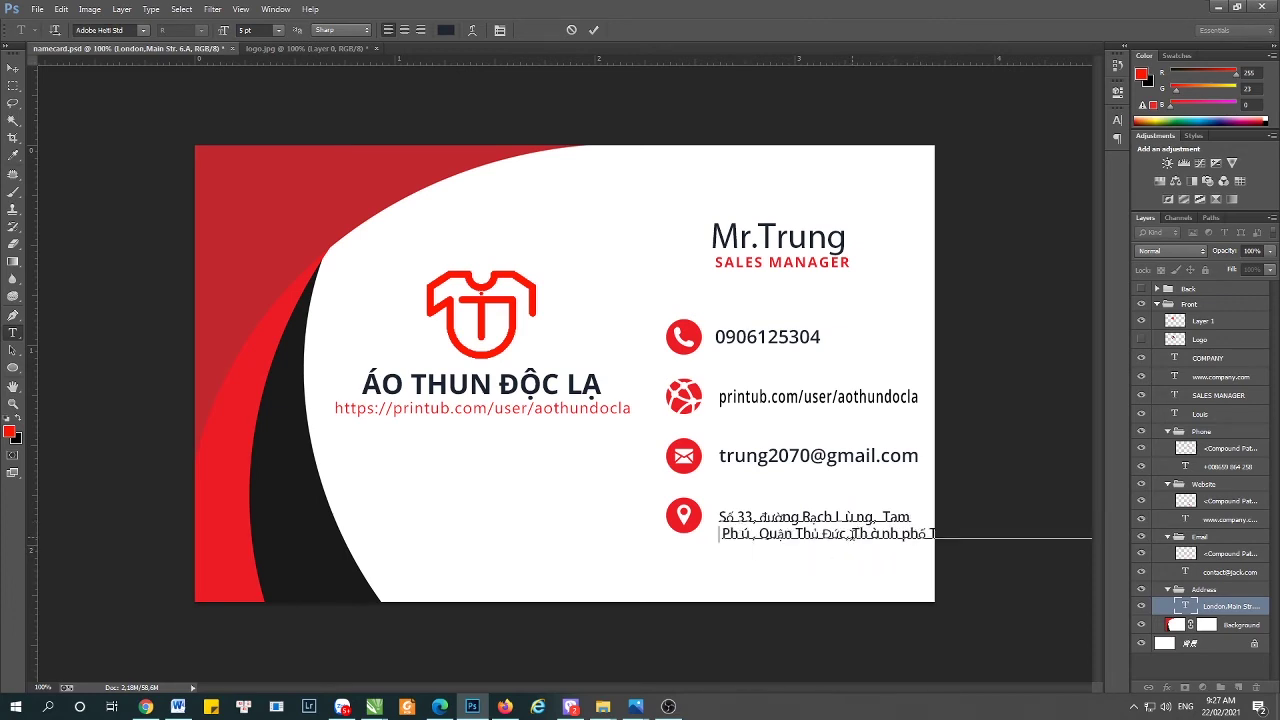
pyautogui.moveTo(850, 535); pyautogui.dragTo(932, 535)
pyautogui.press('BackSpace')
pyautogui.press('Return')
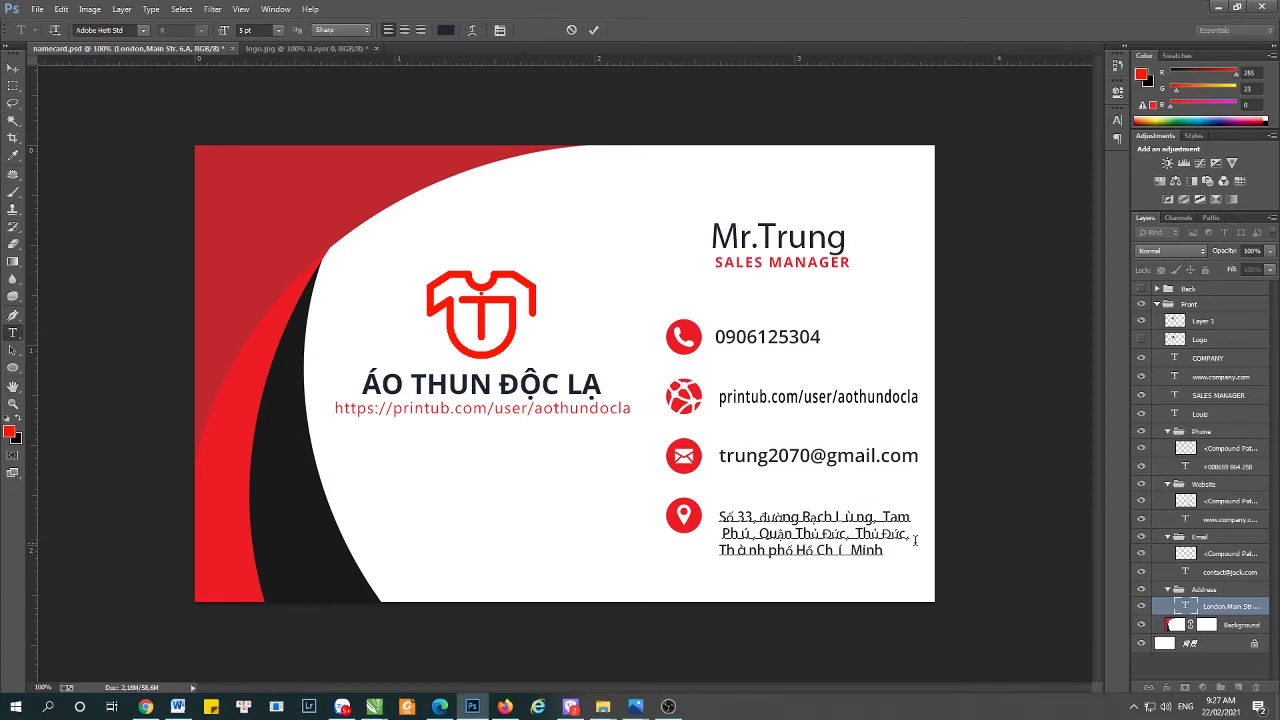
pyautogui.click(13, 67)
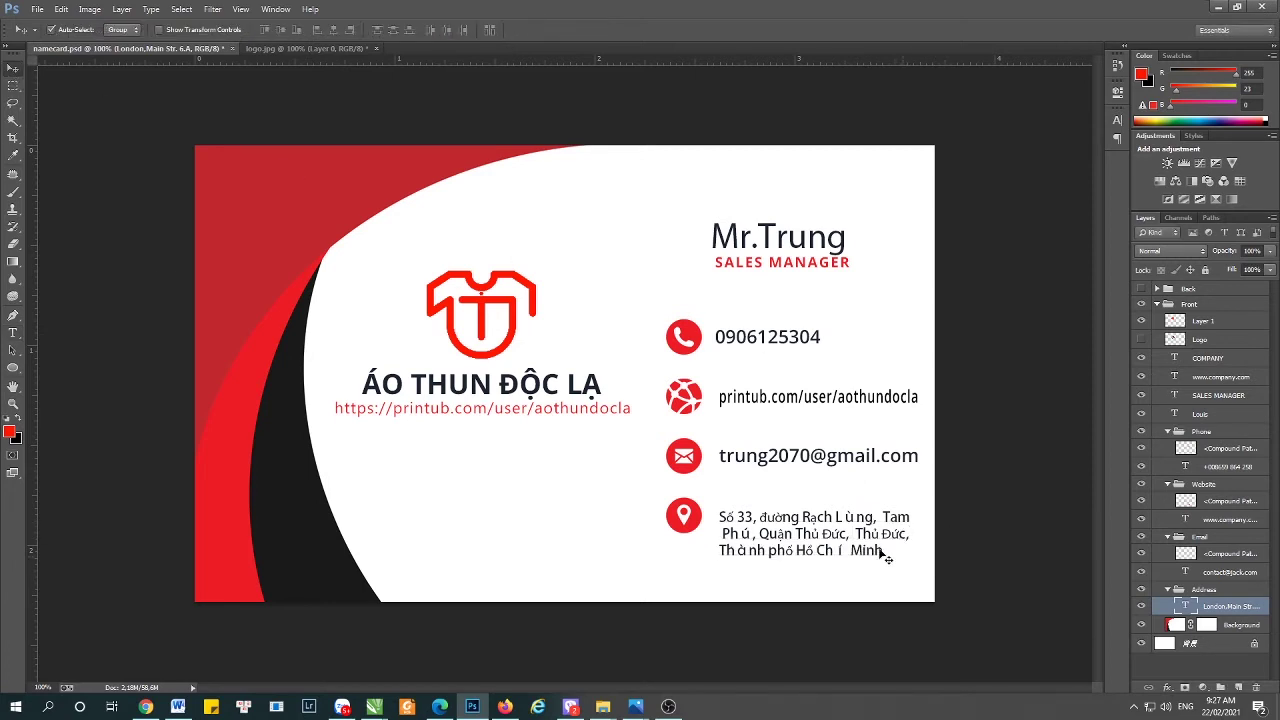
pyautogui.press('t')
pyautogui.click(731, 540)
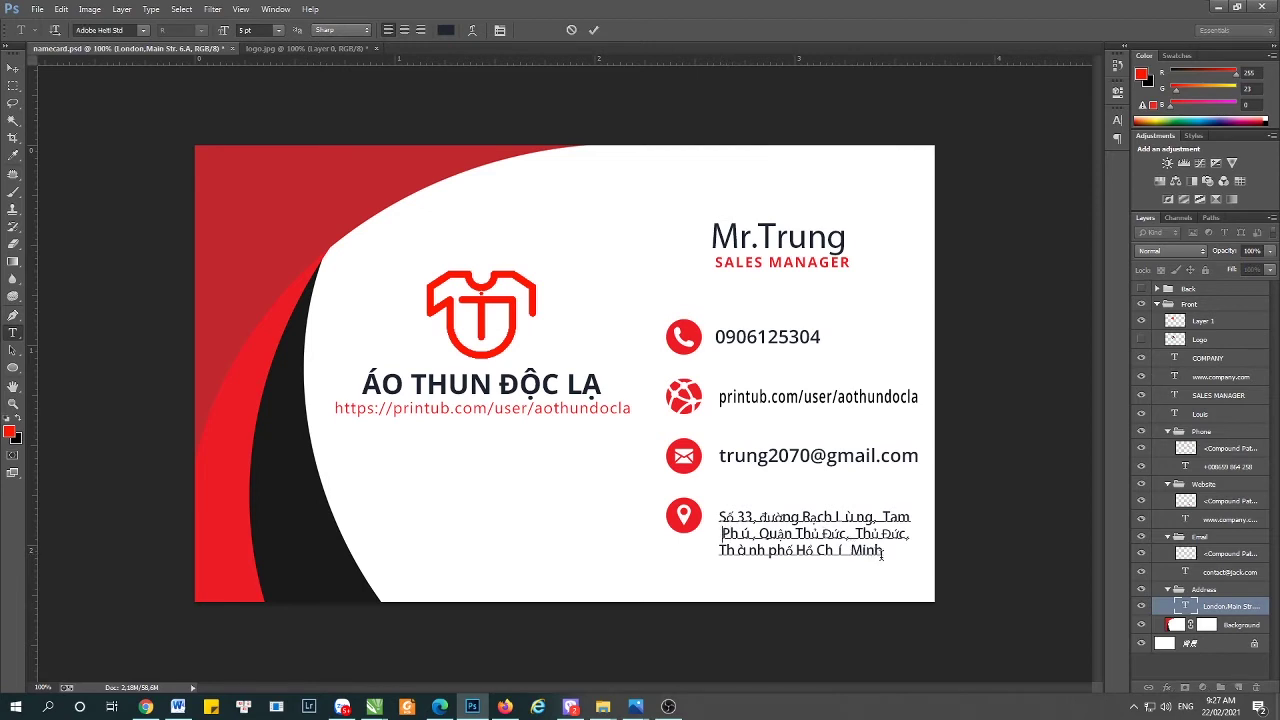
pyautogui.moveTo(881, 555); pyautogui.dragTo(714, 513)
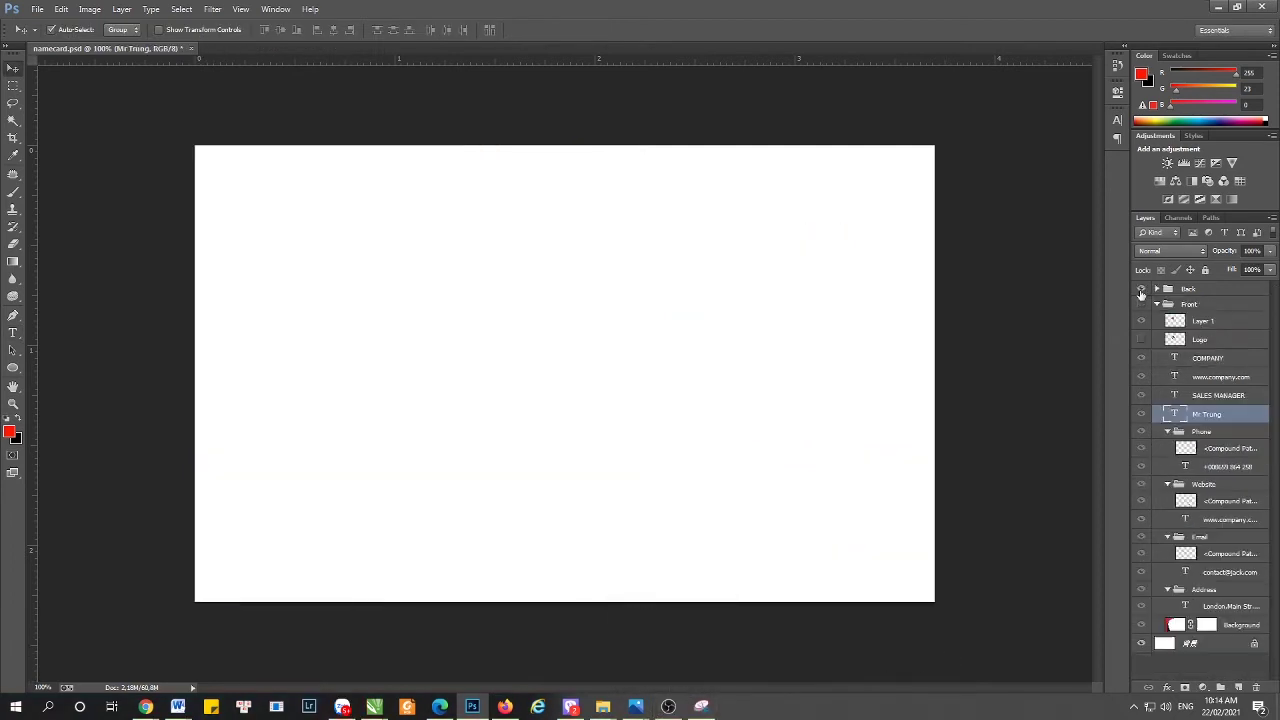
# - Show and expand the Back group, then duplicate the T-shirt logo Layer 1
pyautogui.click(1141, 289)
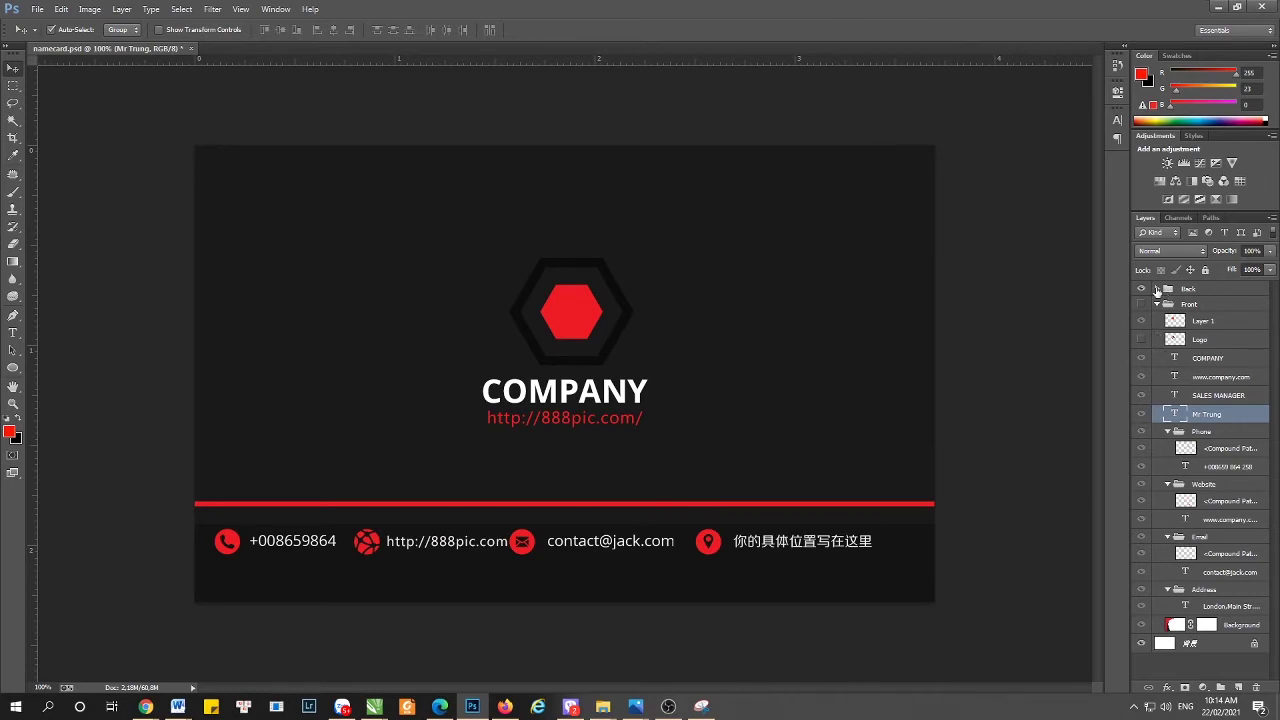
pyautogui.click(1157, 289)
pyautogui.scroll(-4, 1222, 495)
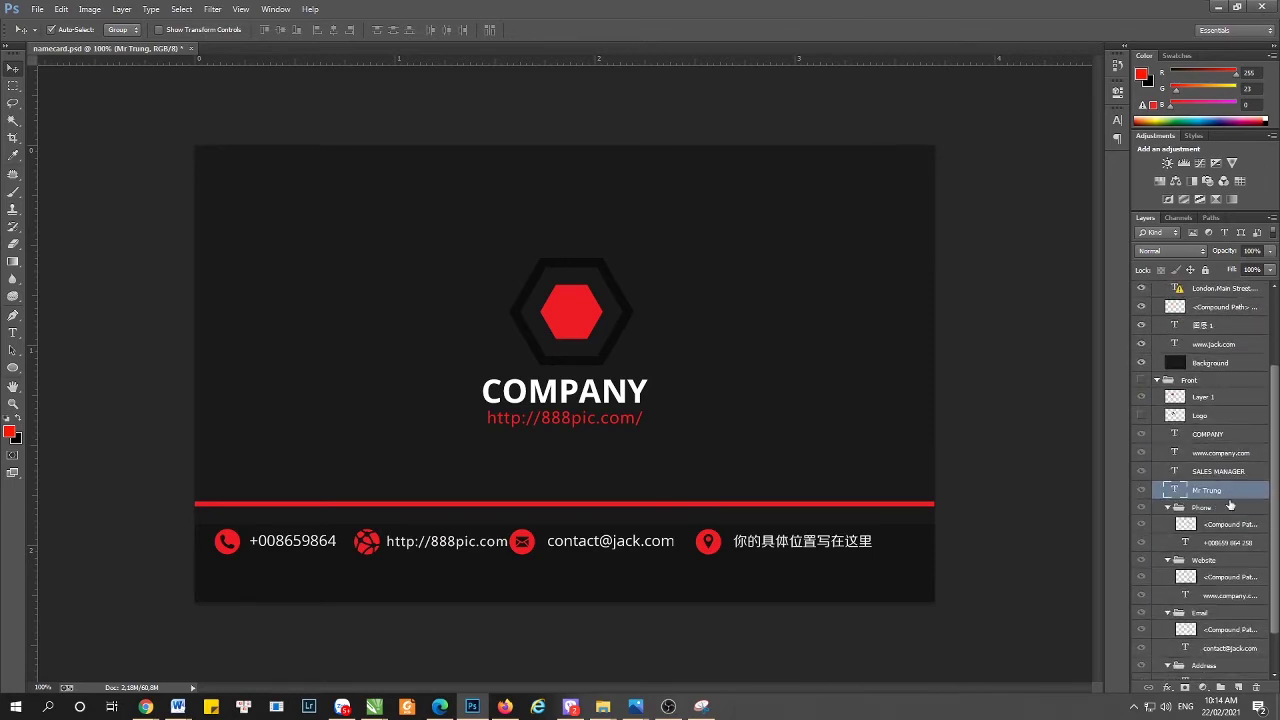
pyautogui.click(1202, 399)
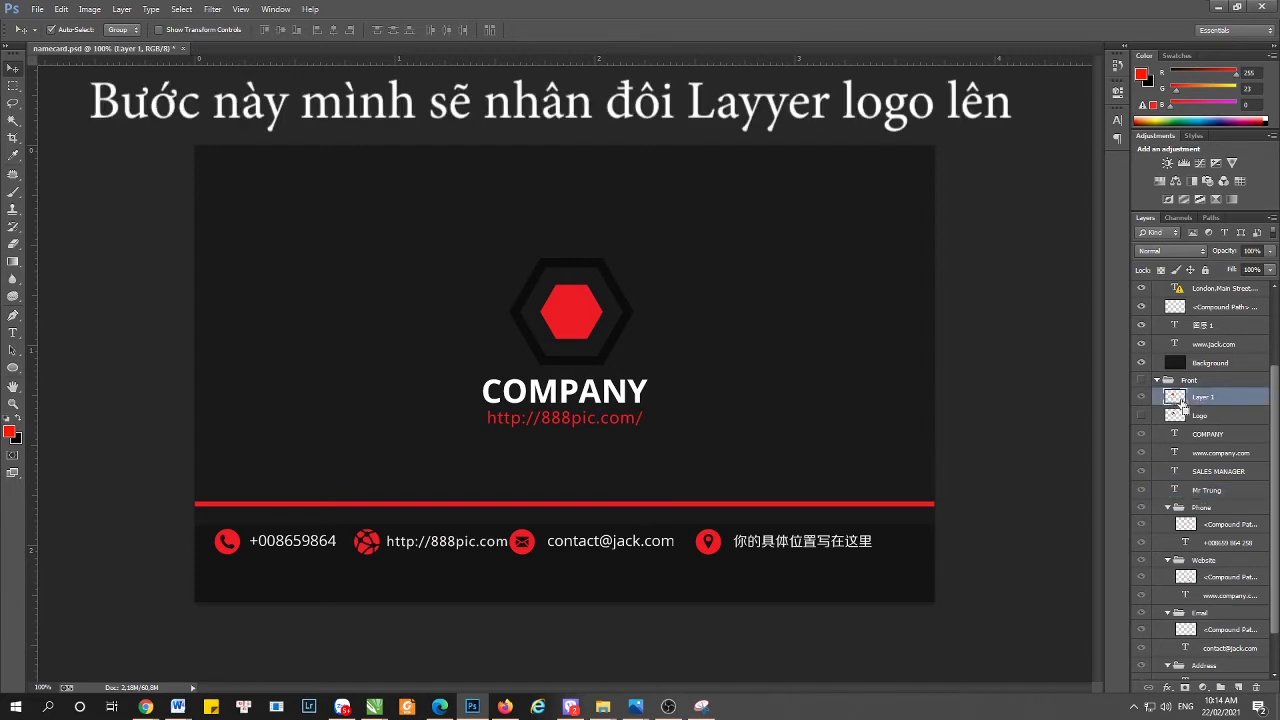
pyautogui.moveTo(1181, 399); pyautogui.dragTo(1239, 688)
pyautogui.scroll(3, 1160, 480)
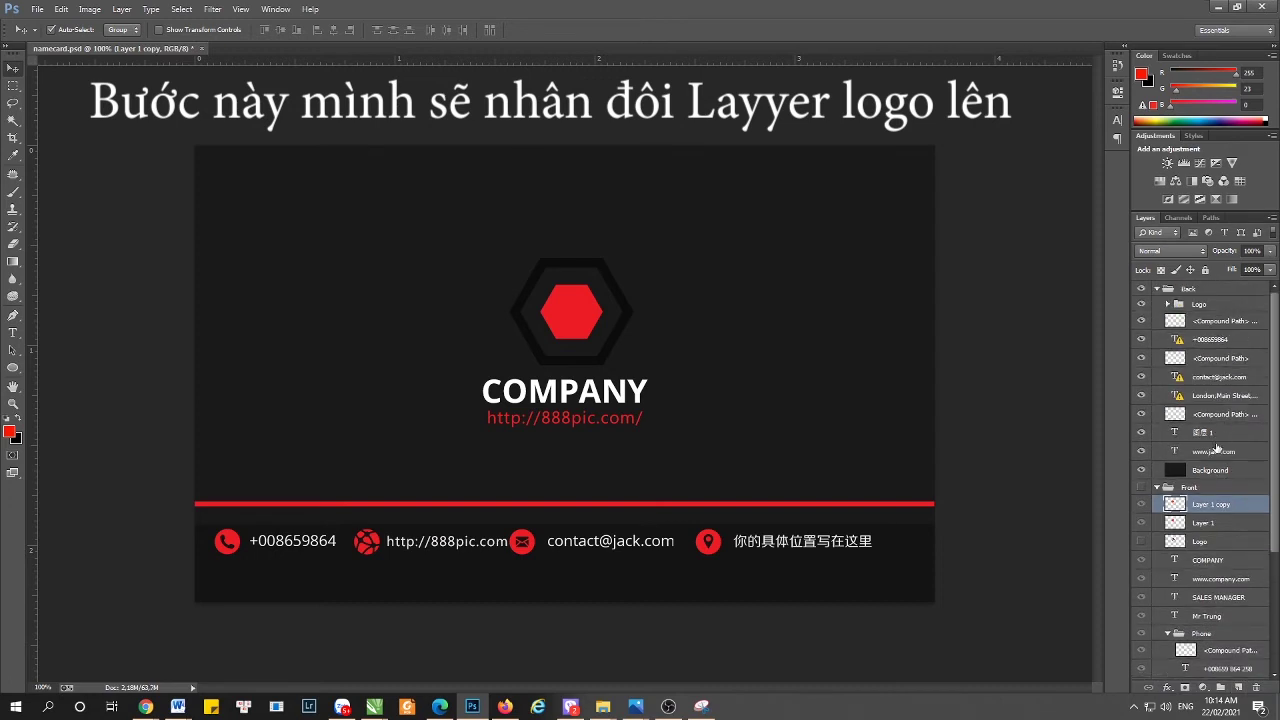
# - Move Layer 1 copy into the Back group's Logo subgroup
pyautogui.moveTo(1175, 505); pyautogui.dragTo(1158, 318)
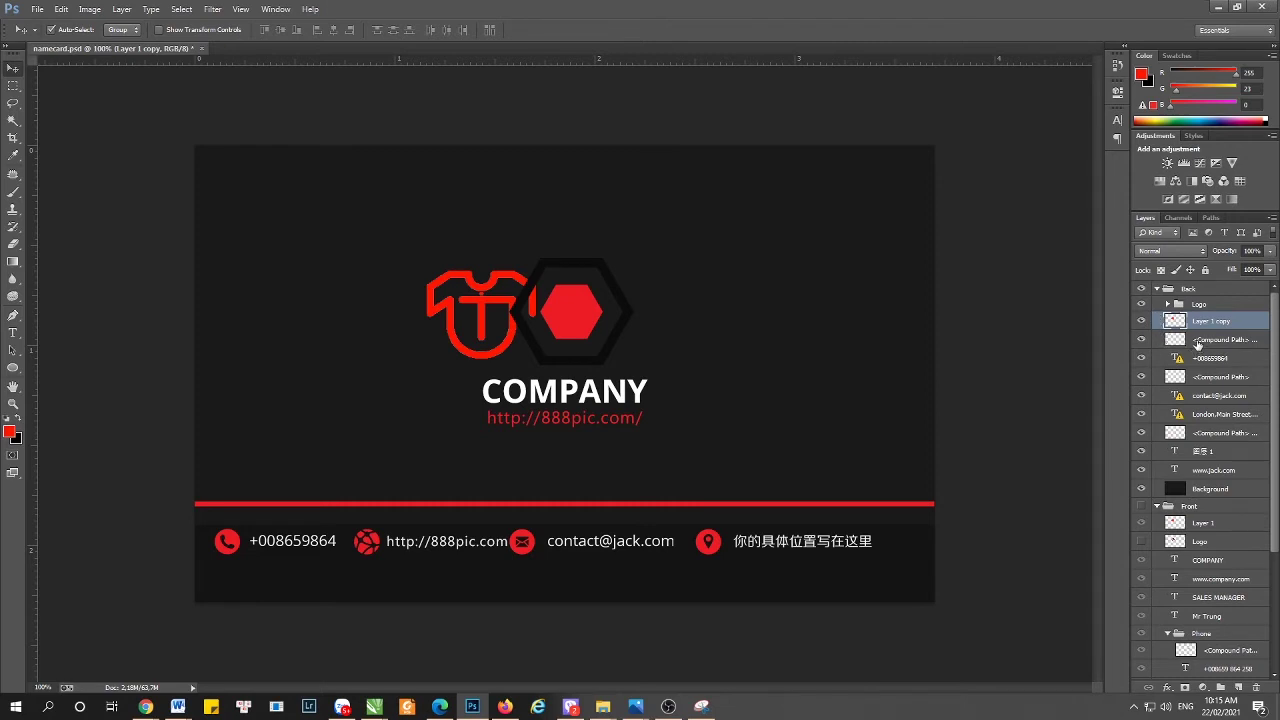
pyautogui.click(1141, 305)
pyautogui.click(1141, 305)
pyautogui.click(1176, 305)
pyautogui.click(1167, 304)
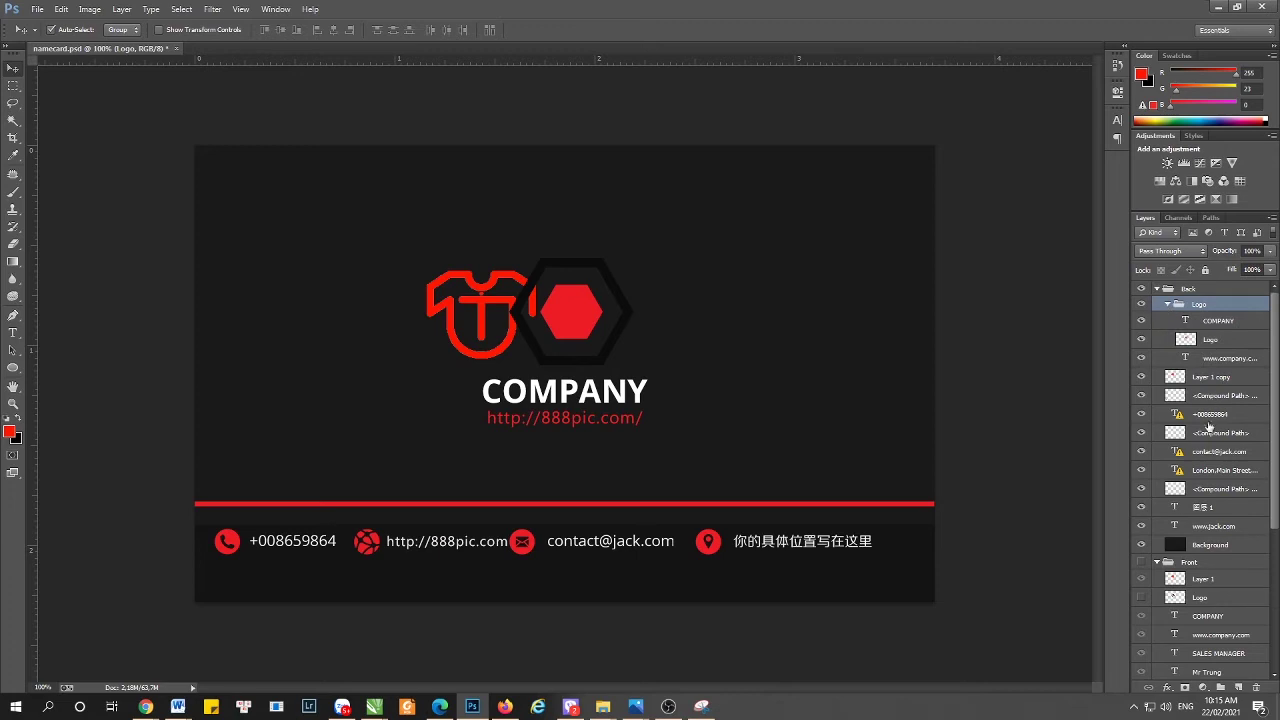
pyautogui.moveTo(1193, 378); pyautogui.dragTo(1188, 330)
# - Position the T-shirt logo over the hexagon, enlarge it about 115%, and hide the hexagon logo
pyautogui.press('Right')
pyautogui.press('Right')
pyautogui.press('Right')
pyautogui.press('Right')
pyautogui.press('Right')
pyautogui.press('Right')
pyautogui.press('Right')
pyautogui.press('Right')
pyautogui.press('Right')
pyautogui.press('Right')
pyautogui.press('Right')
pyautogui.press('Right')
pyautogui.press('Right')
pyautogui.press('Right')
pyautogui.press('Right')
pyautogui.press('Right')
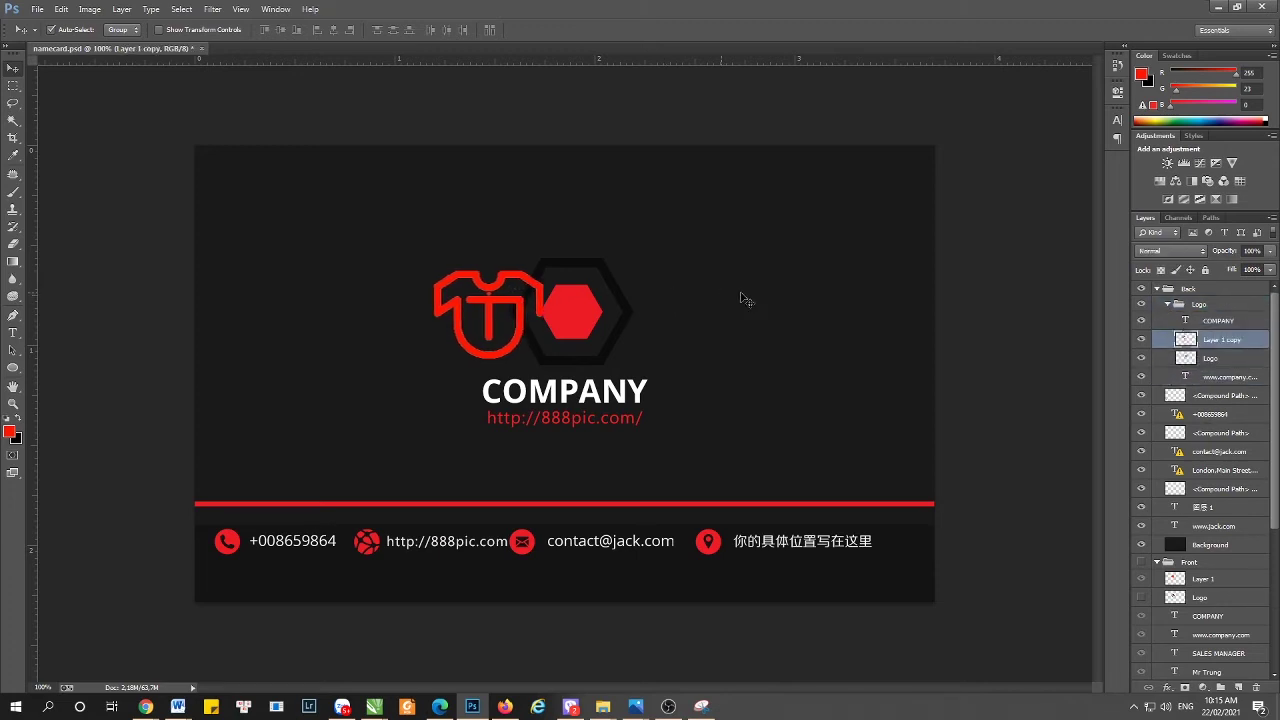
pyautogui.press('Right')
pyautogui.press('Right')
pyautogui.press('Right')
pyautogui.press('Right')
pyautogui.press('Right')
pyautogui.press('Right')
pyautogui.press('Right')
pyautogui.press('Right')
pyautogui.press('Right')
pyautogui.press('Right')
pyautogui.press('Right')
pyautogui.press('Right')
pyautogui.press('Right')
pyautogui.press('Right')
pyautogui.press('Right')
pyautogui.press('Right')
pyautogui.press('Right')
pyautogui.press('Right')
pyautogui.press('Right')
pyautogui.press('Right')
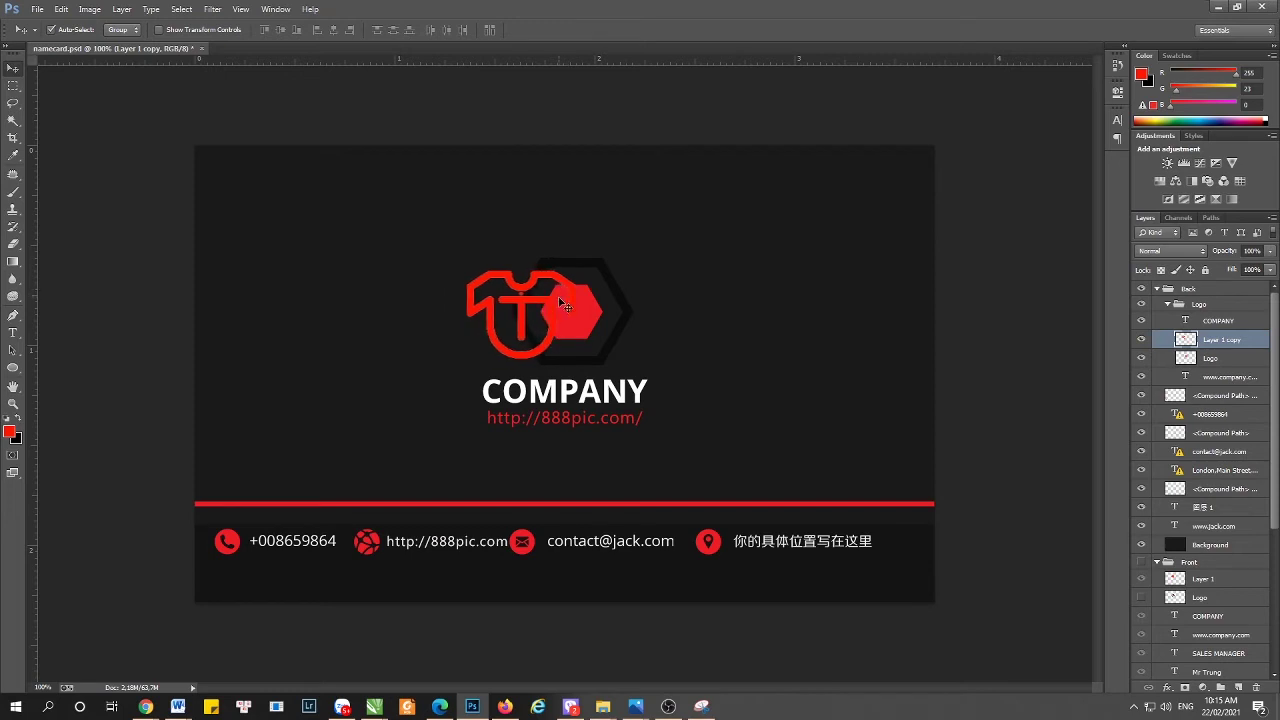
pyautogui.press('Right')
pyautogui.press('Right')
pyautogui.press('Right')
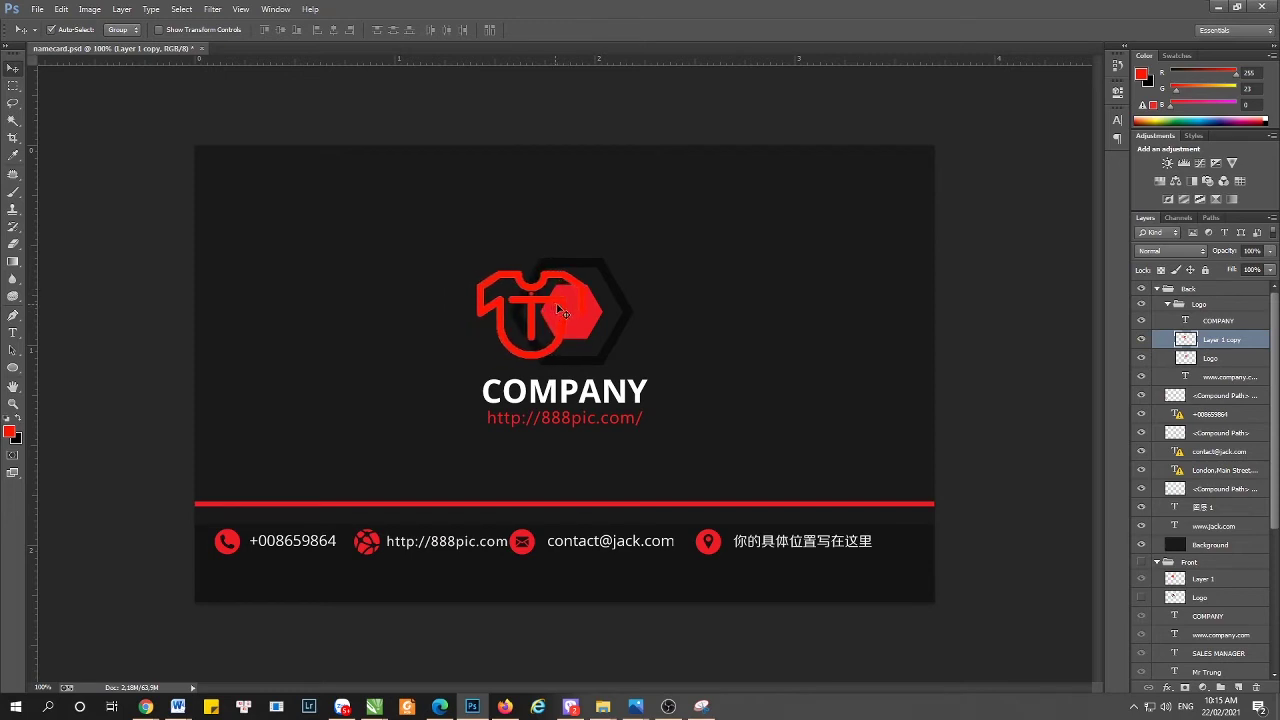
pyautogui.moveTo(559, 310); pyautogui.dragTo(594, 309)
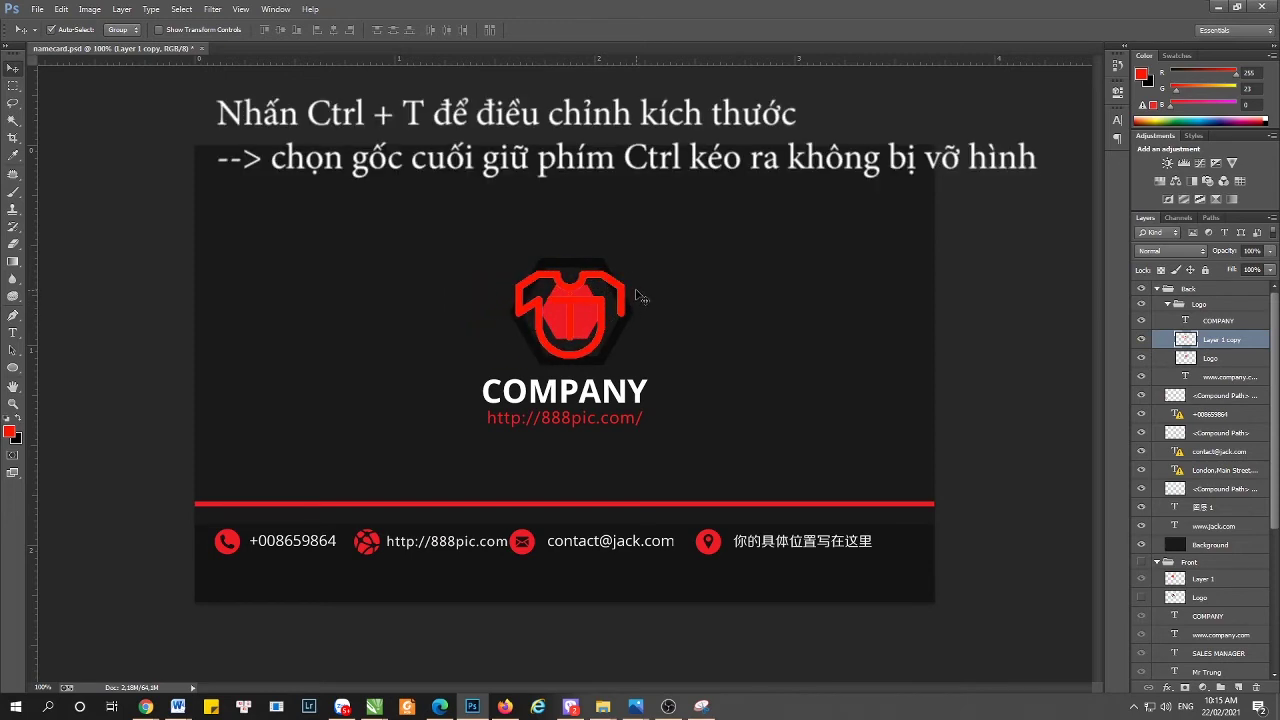
pyautogui.hotkey('ctrl', 't')
pyautogui.moveTo(628, 268); pyautogui.dragTo(652, 240)
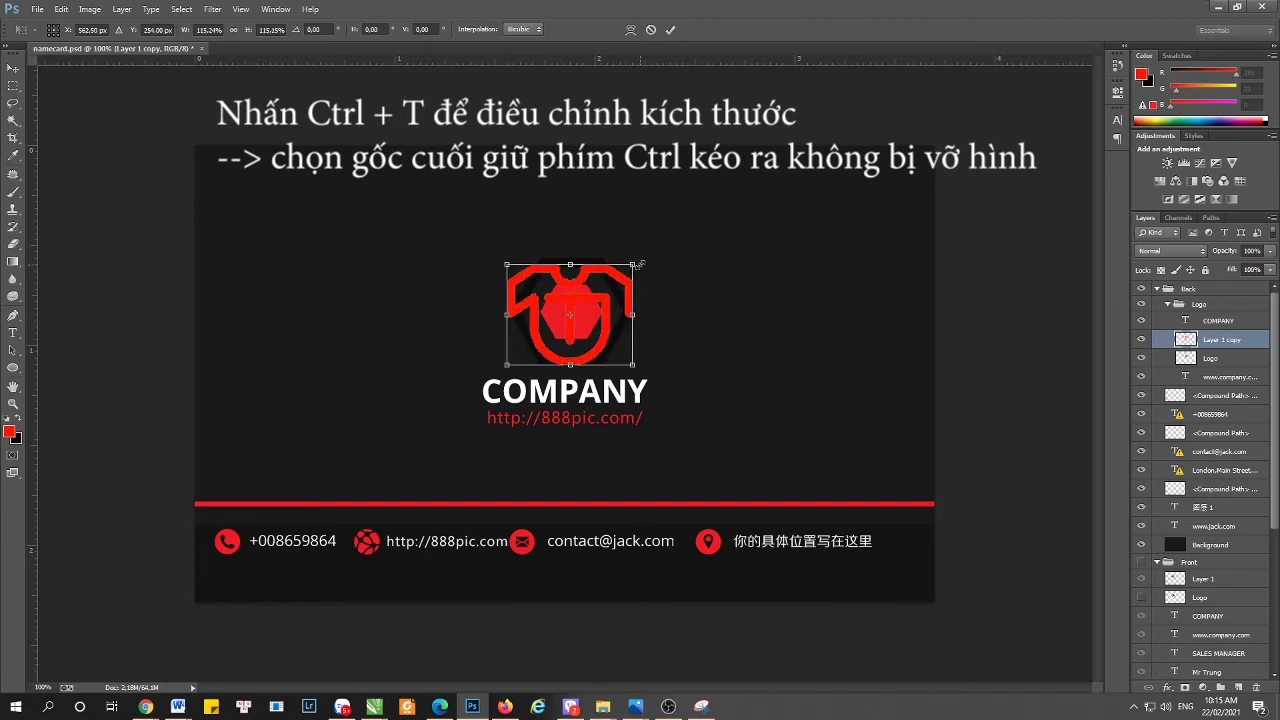
pyautogui.press('Return')
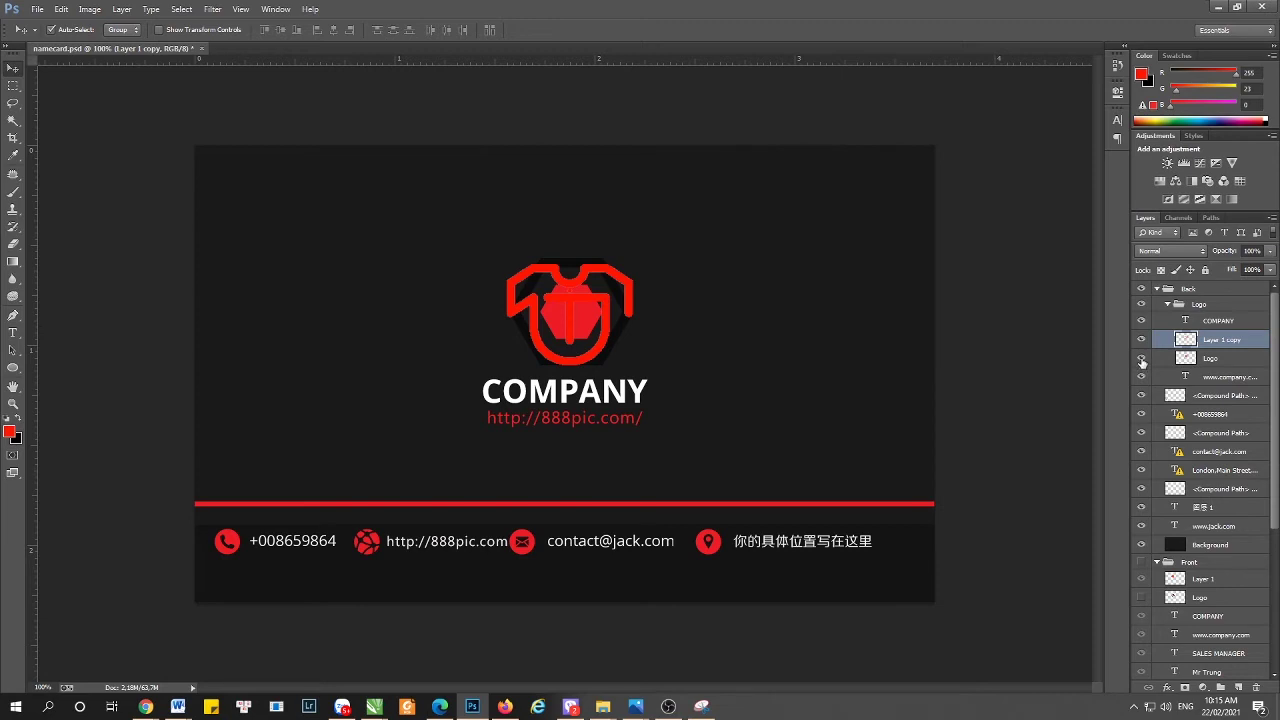
pyautogui.click(1142, 360)
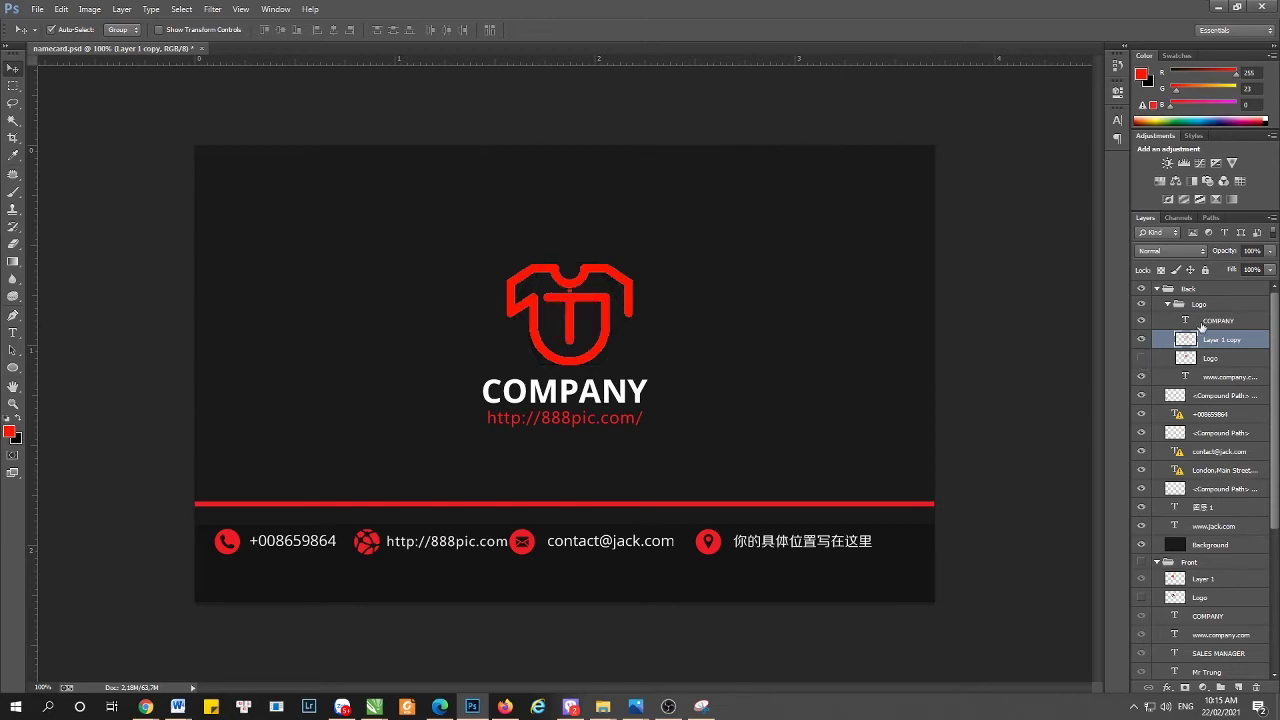
# - Retype the back's COMPANY heading as ÁO THUN ĐỘC LẠ
pyautogui.click(1208, 322)
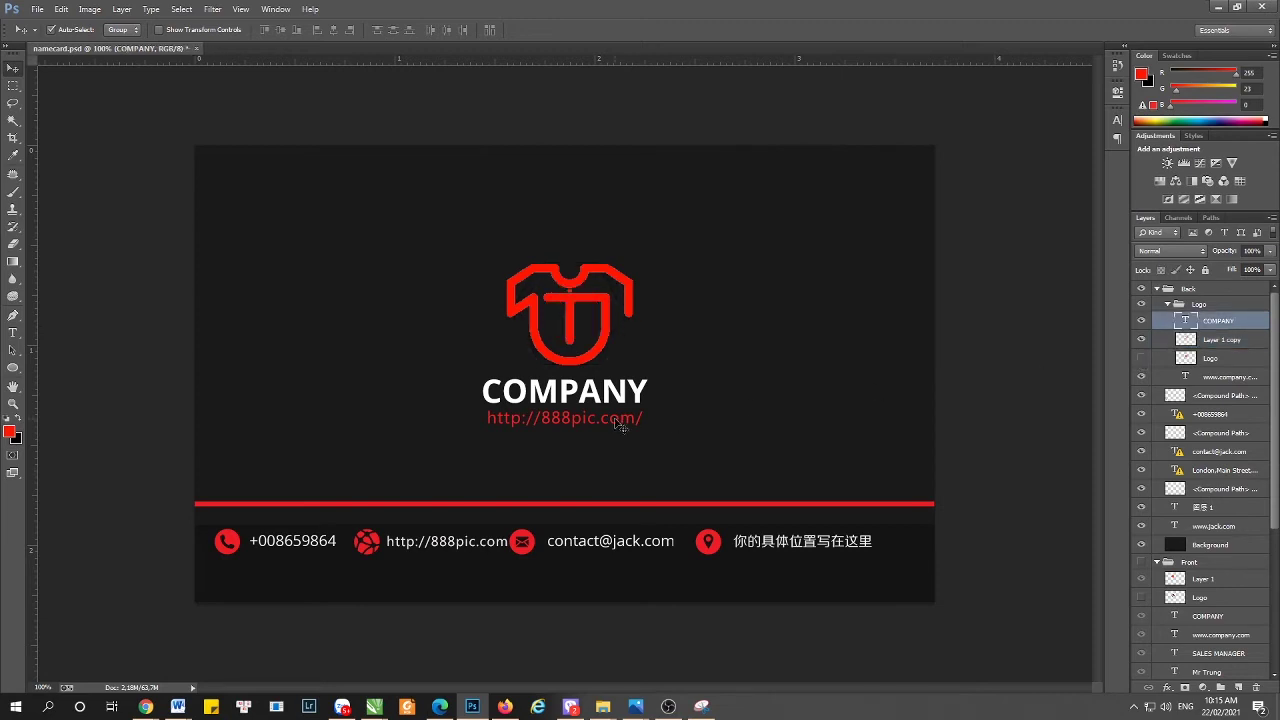
pyautogui.press('t')
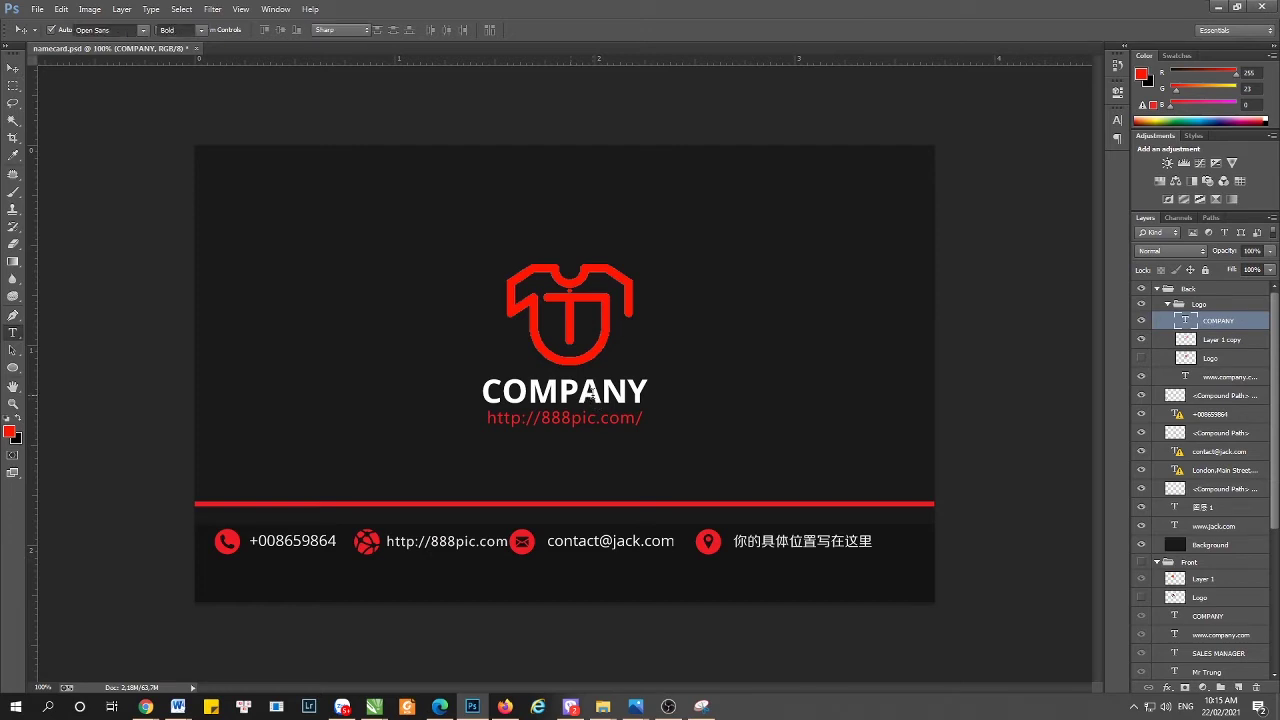
pyautogui.doubleClick(594, 398)
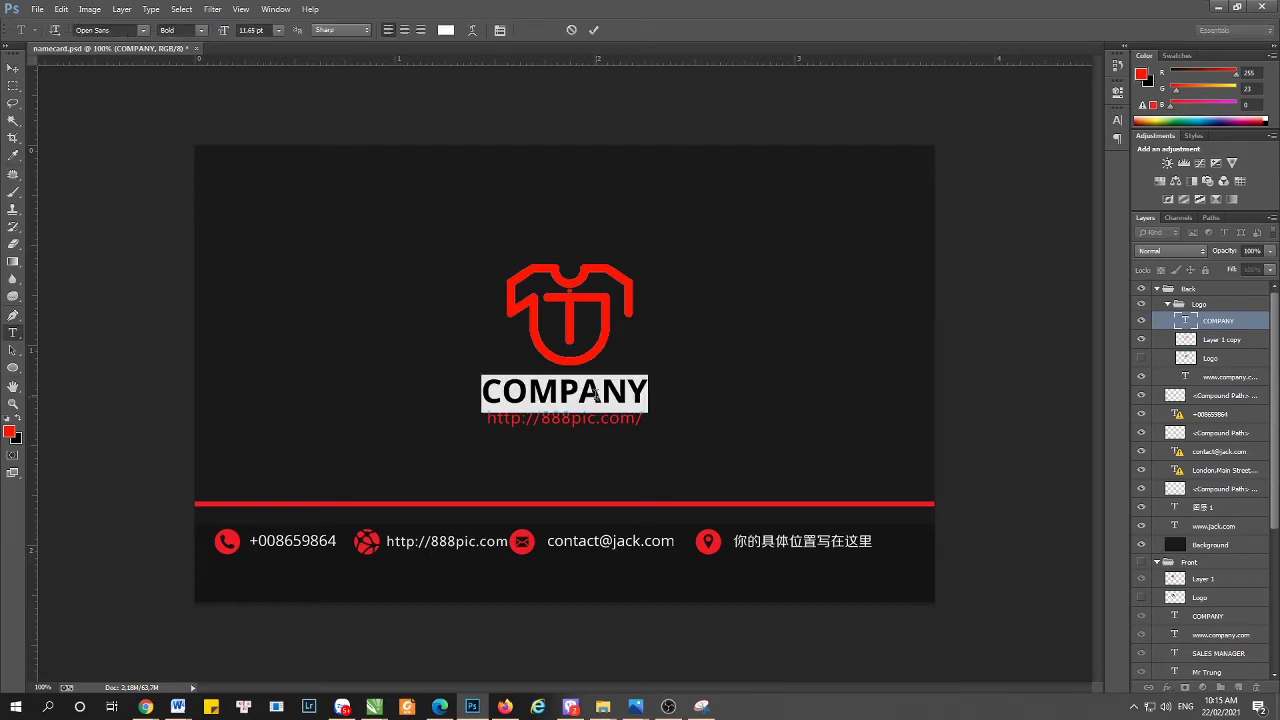
pyautogui.scroll(-3, 1226, 470)
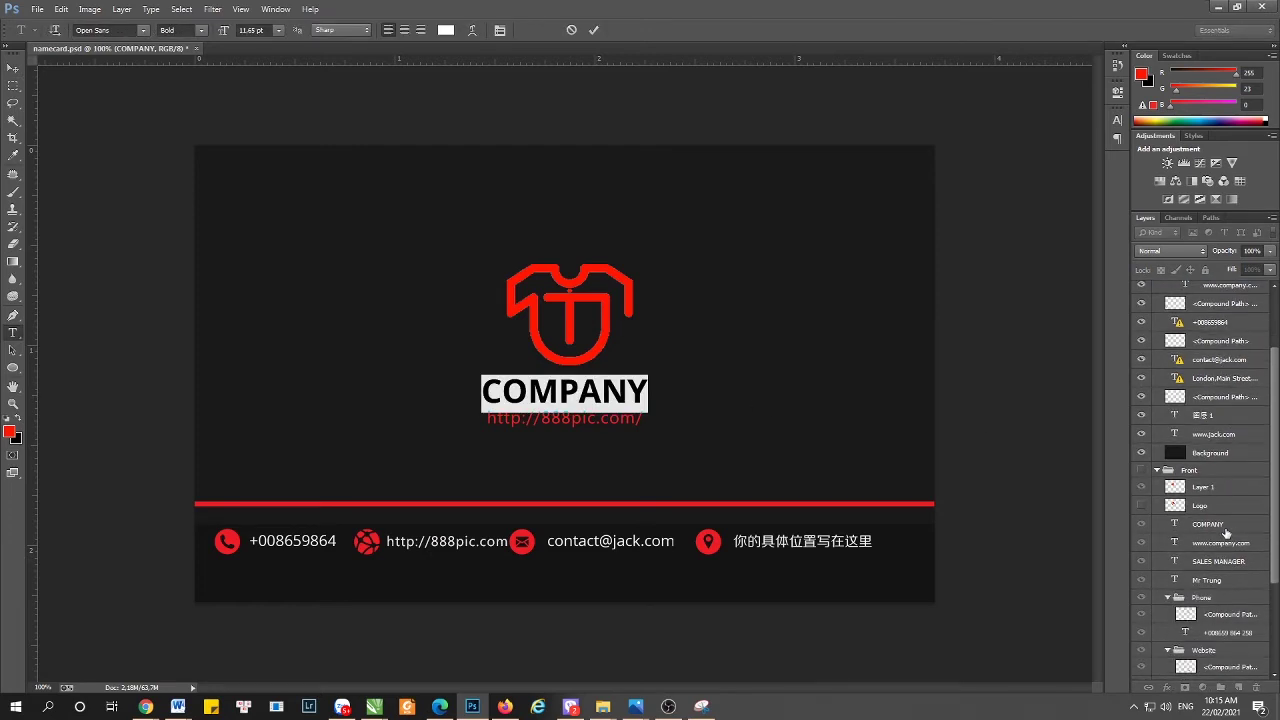
pyautogui.scroll(-2, 1236, 532)
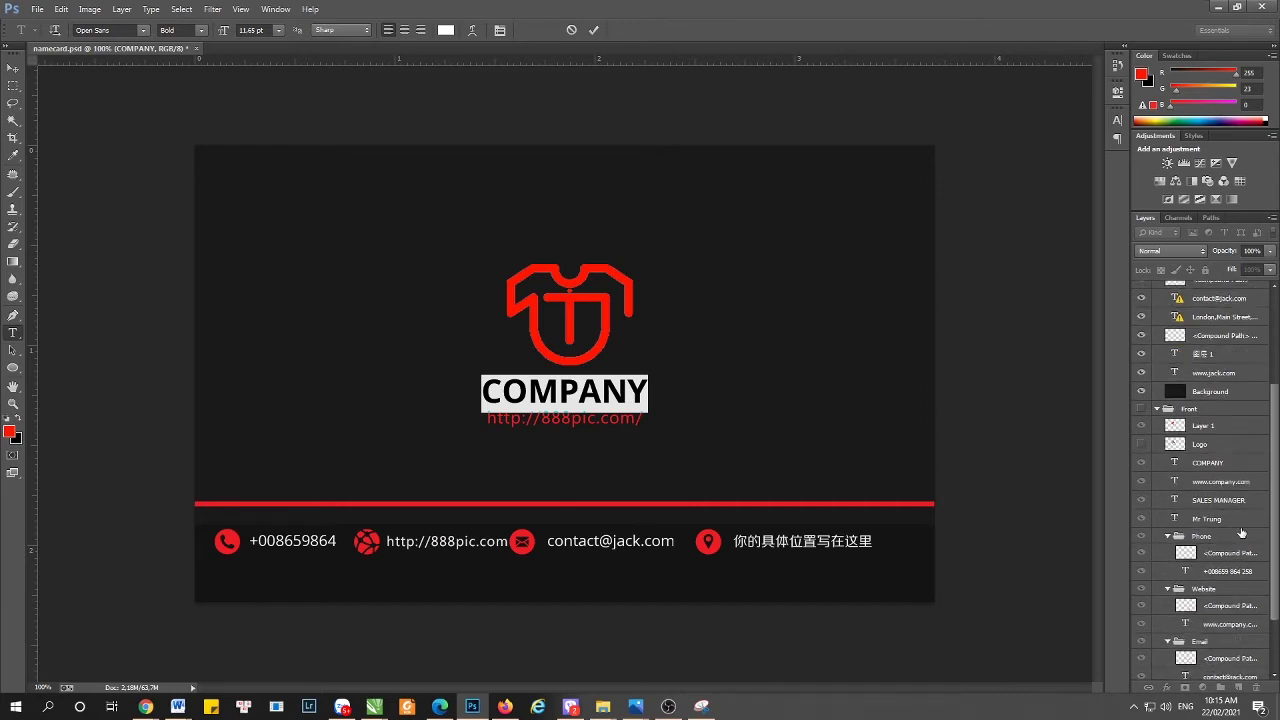
pyautogui.scroll(4, 1195, 424)
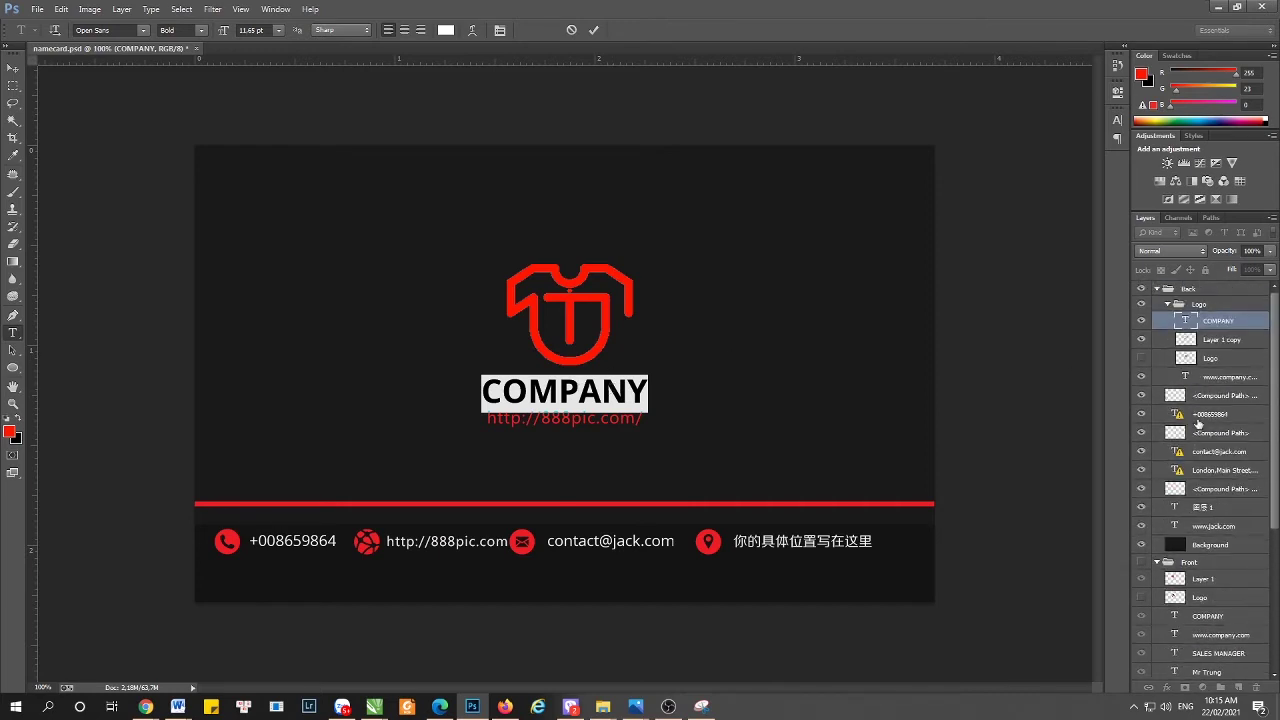
pyautogui.press('Right')
pyautogui.hotkey('ctrl', 'a')
pyautogui.write('Áo')
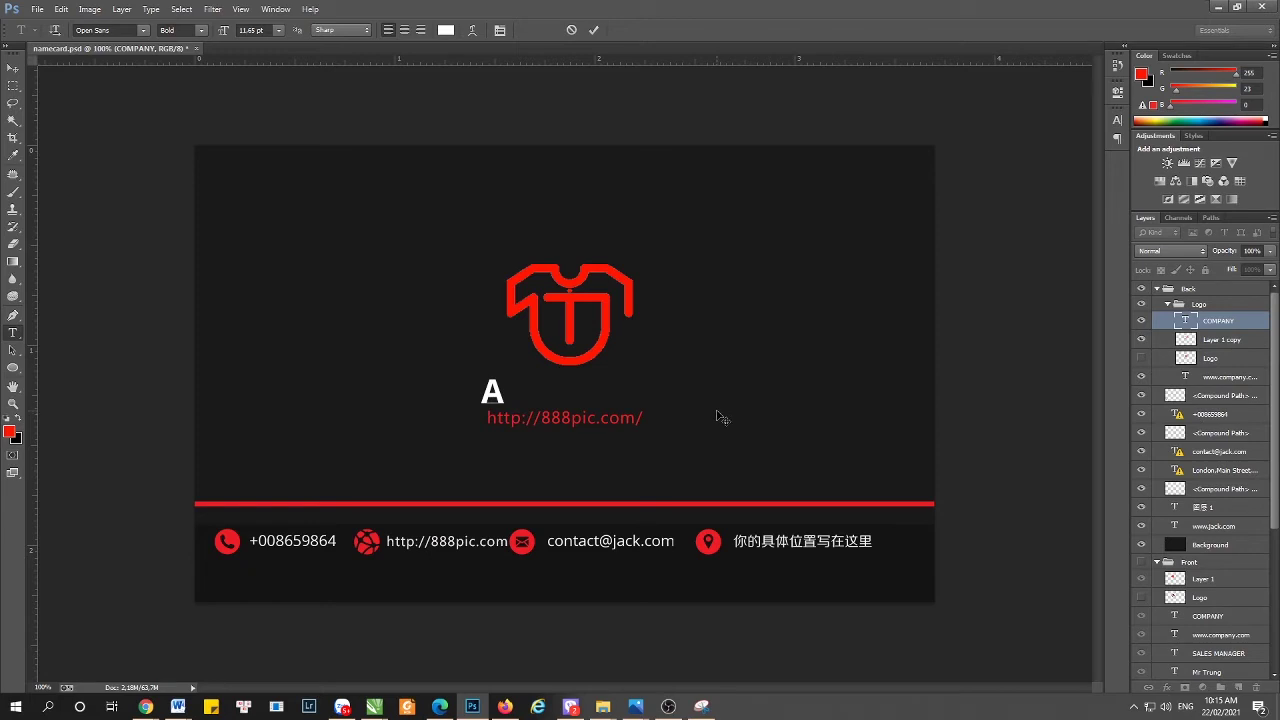
pyautogui.press('BackSpace')
pyautogui.write('O THUN ')
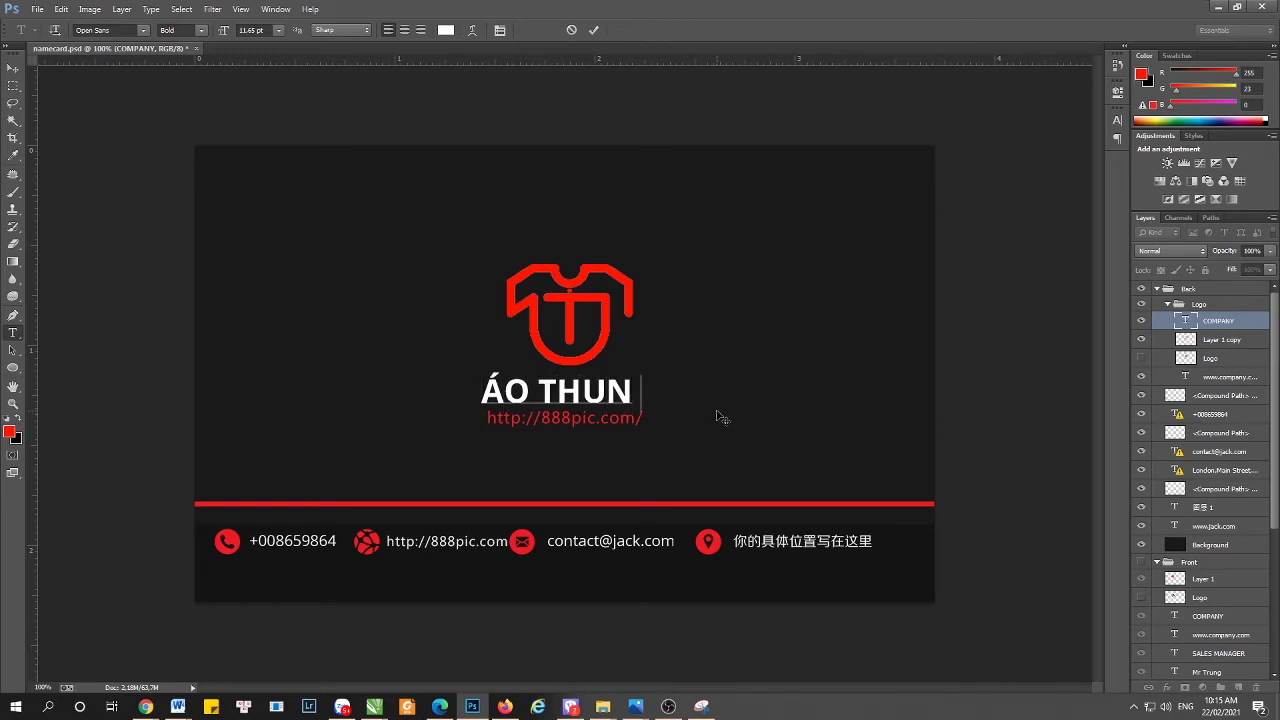
pyautogui.write('DĐỘC LA')
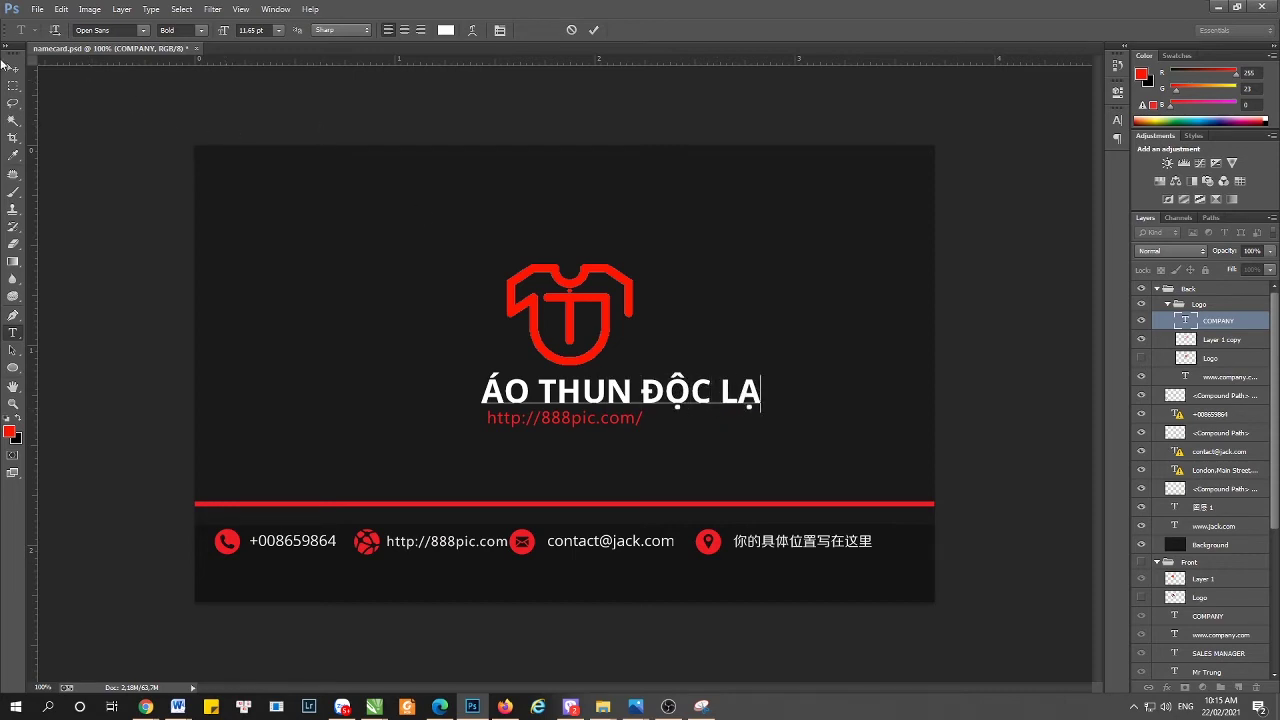
pyautogui.click(13, 68)
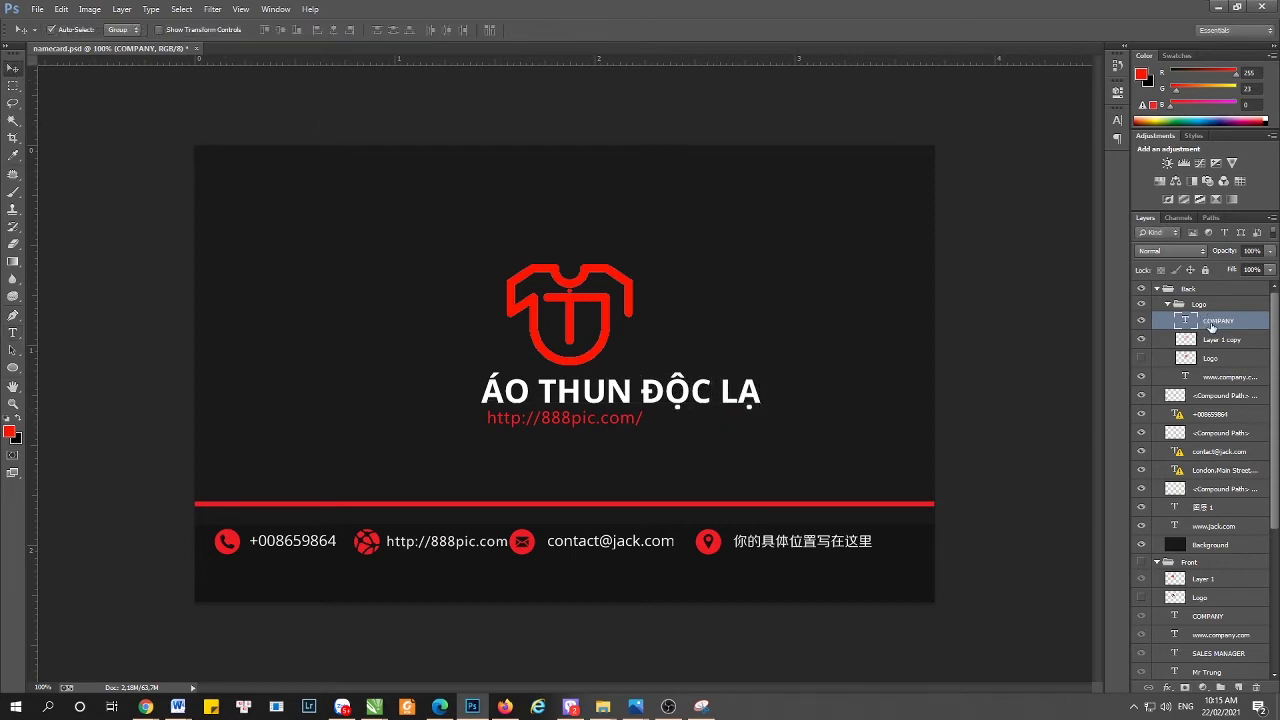
# - Centre the ÁO THUN ĐỘC LẠ heading horizontally on the card
pyautogui.hotkey('ctrl', 'a')
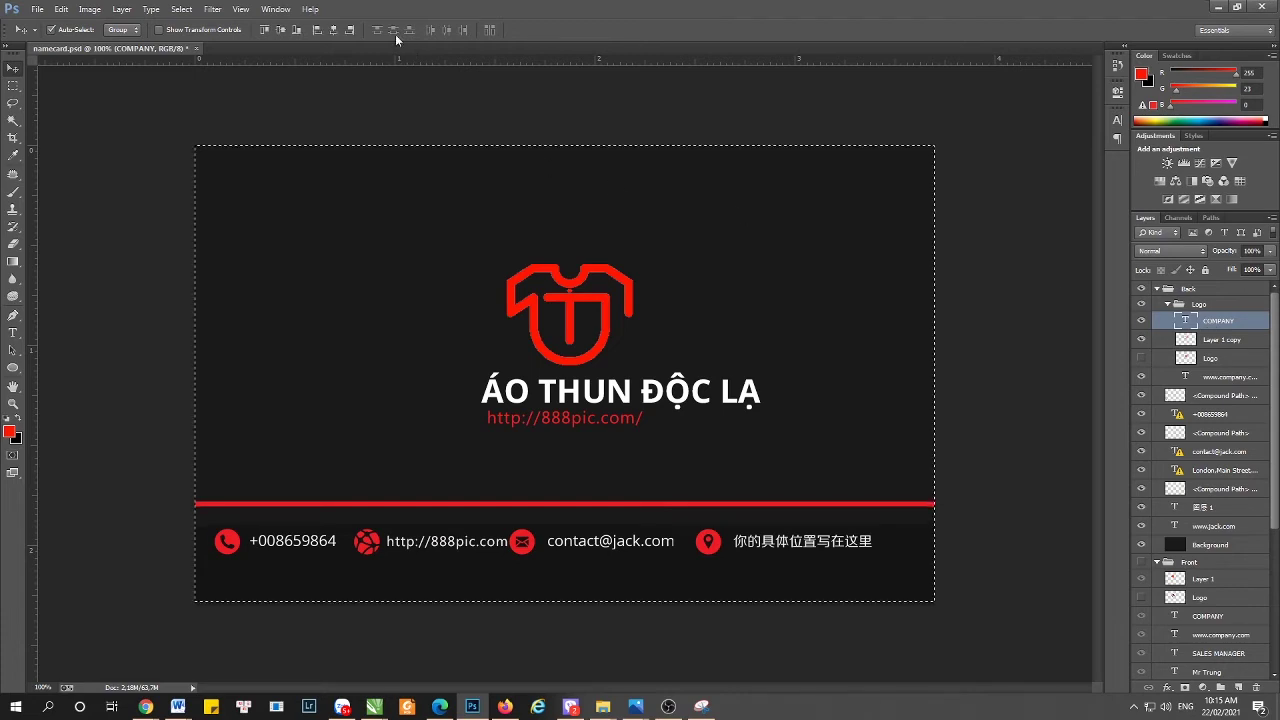
pyautogui.click(336, 31)
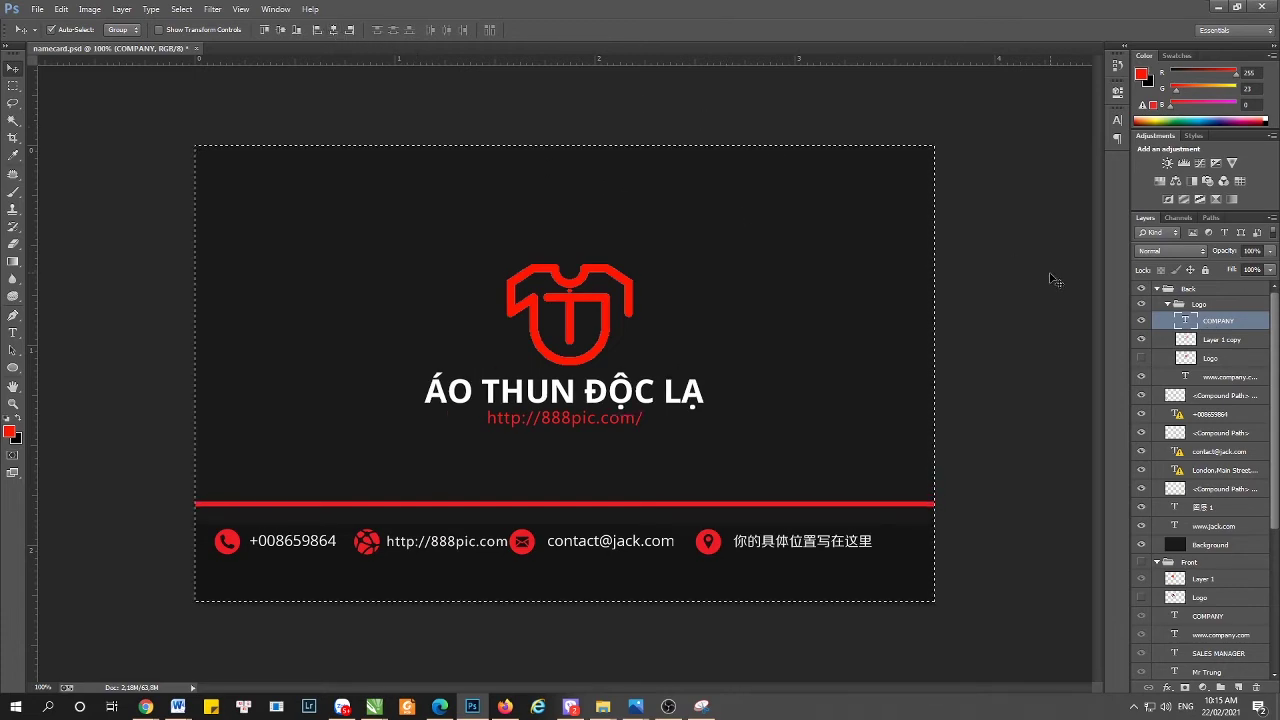
pyautogui.hotkey('ctrl', 'd')
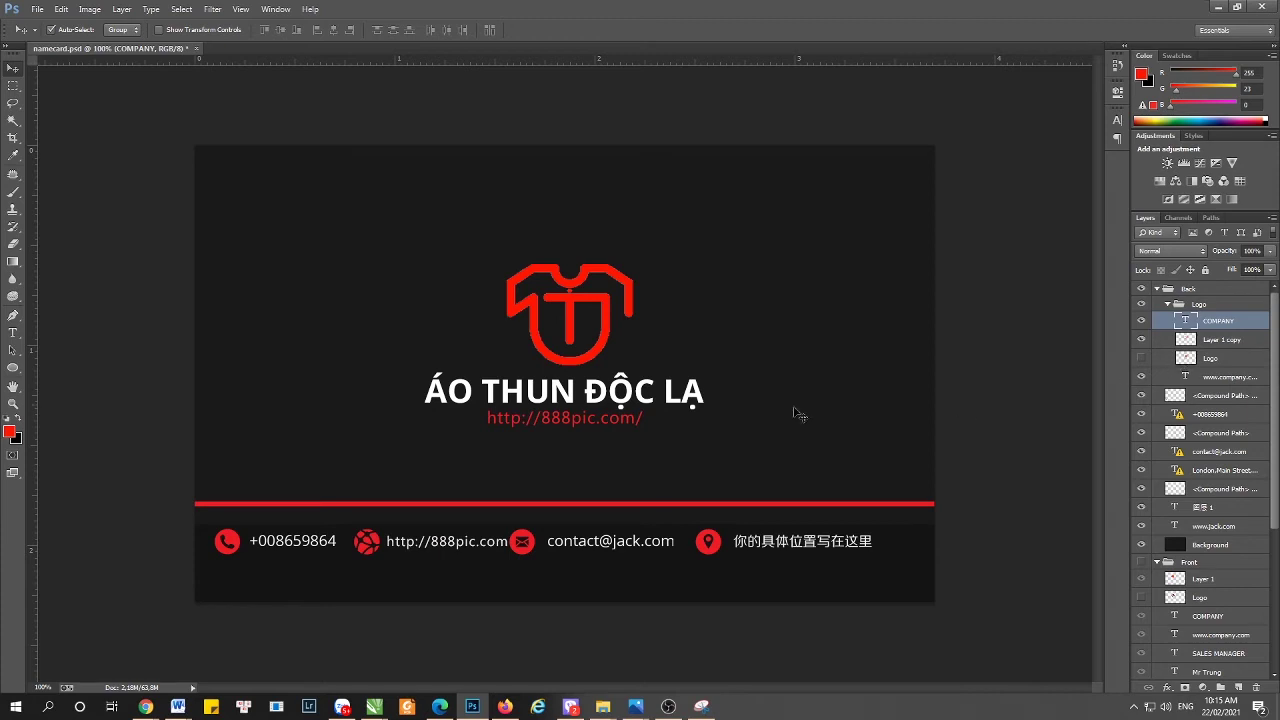
# - Nudge the back's red web address down slightly and dismiss the chat notifications
pyautogui.click(588, 427)
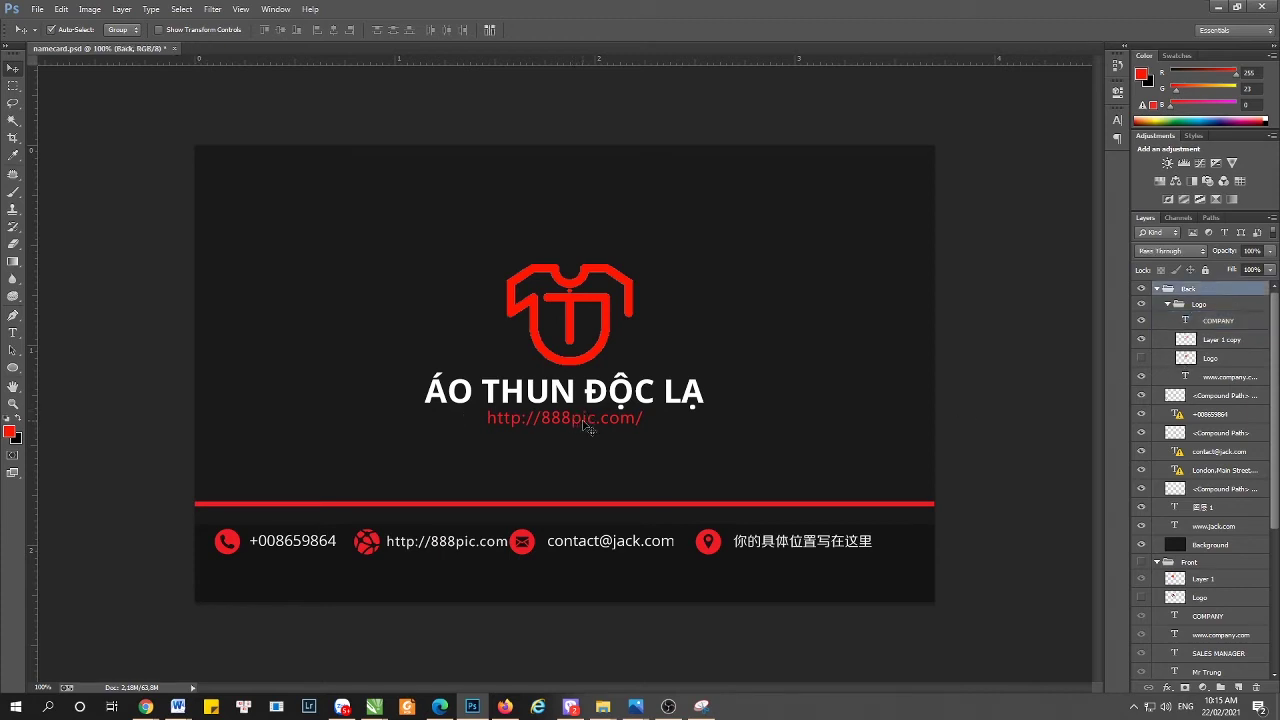
pyautogui.click(1236, 384)
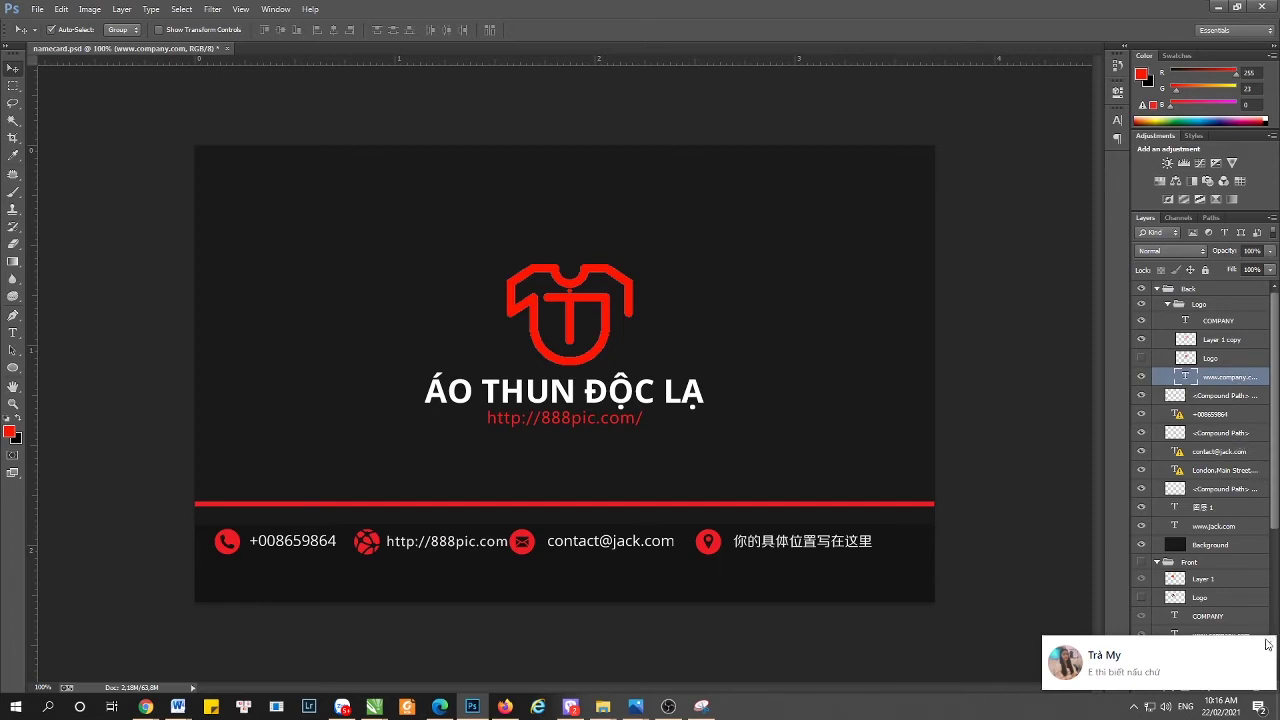
pyautogui.click(1268, 644)
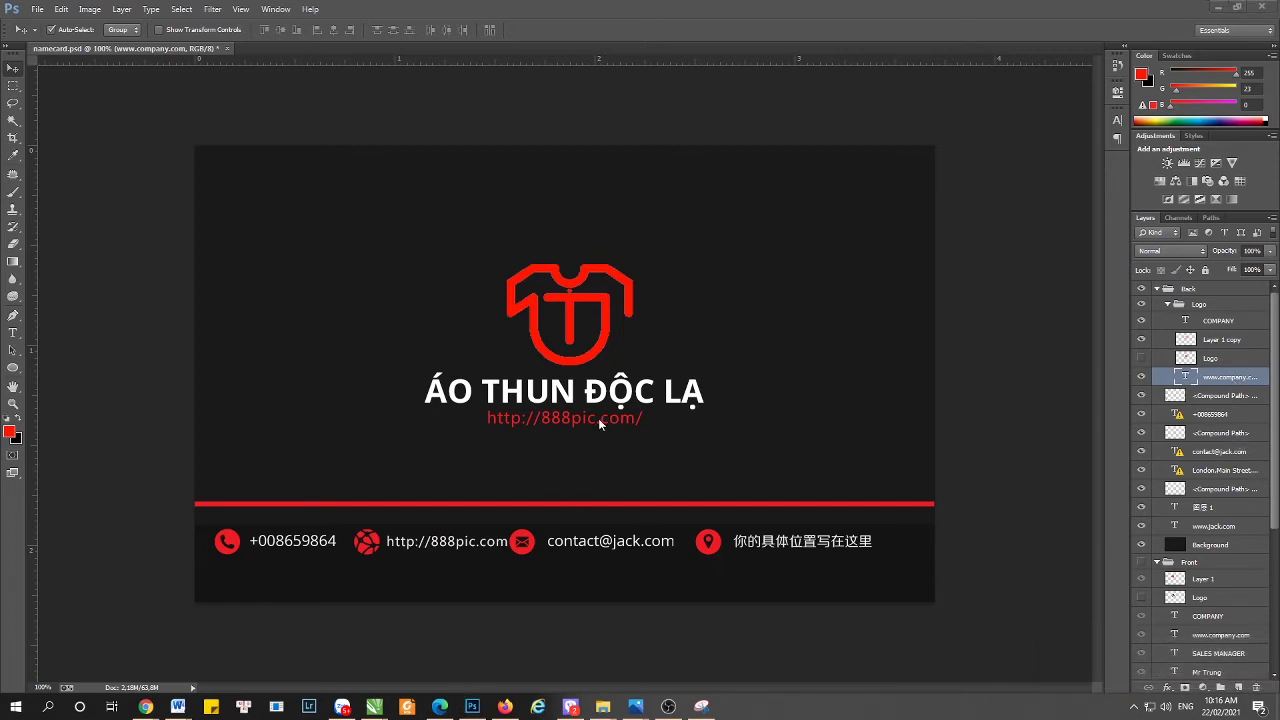
pyautogui.press('Down')
pyautogui.press('Down')
pyautogui.press('Down')
pyautogui.press('Down')
pyautogui.press('Down')
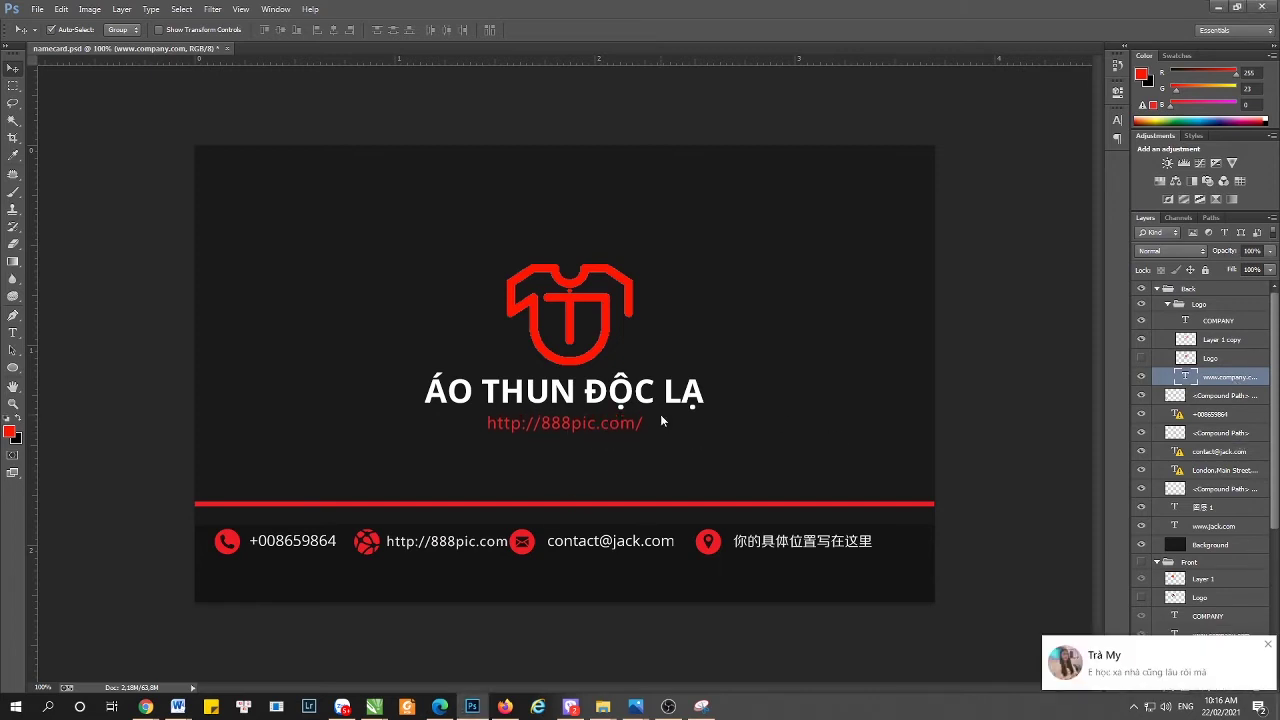
pyautogui.click(1268, 644)
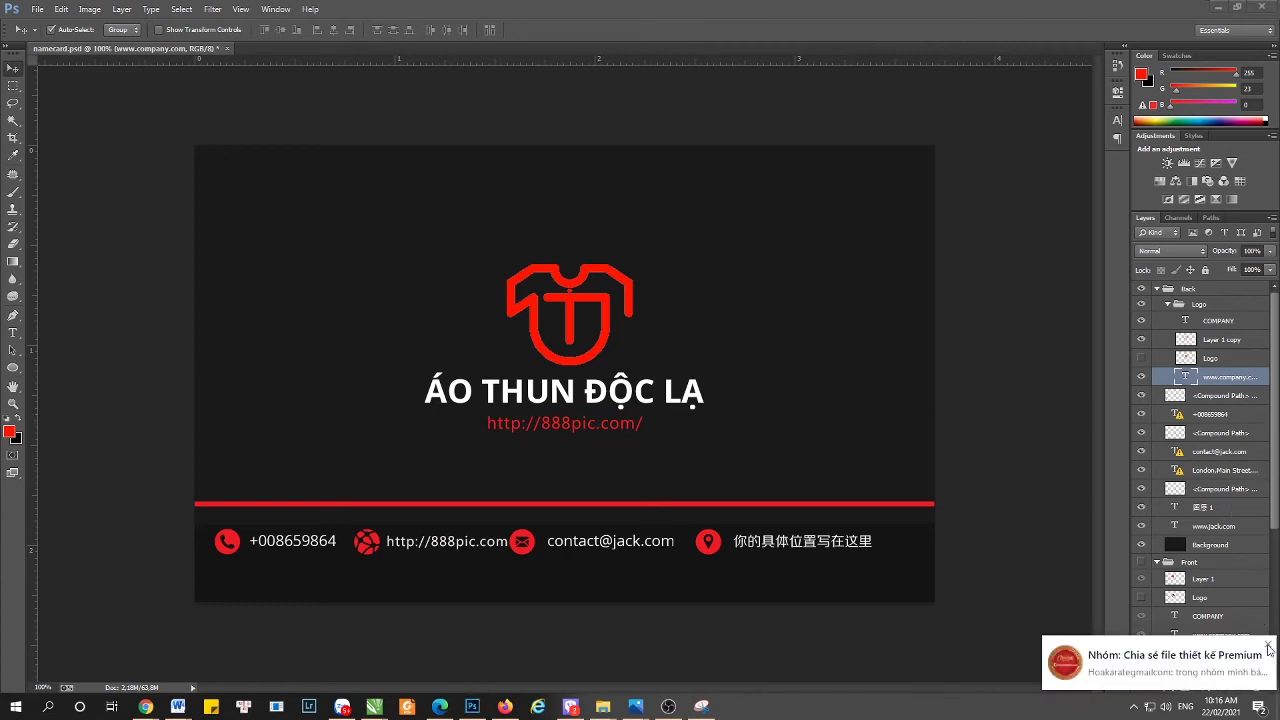
pyautogui.click(1268, 647)
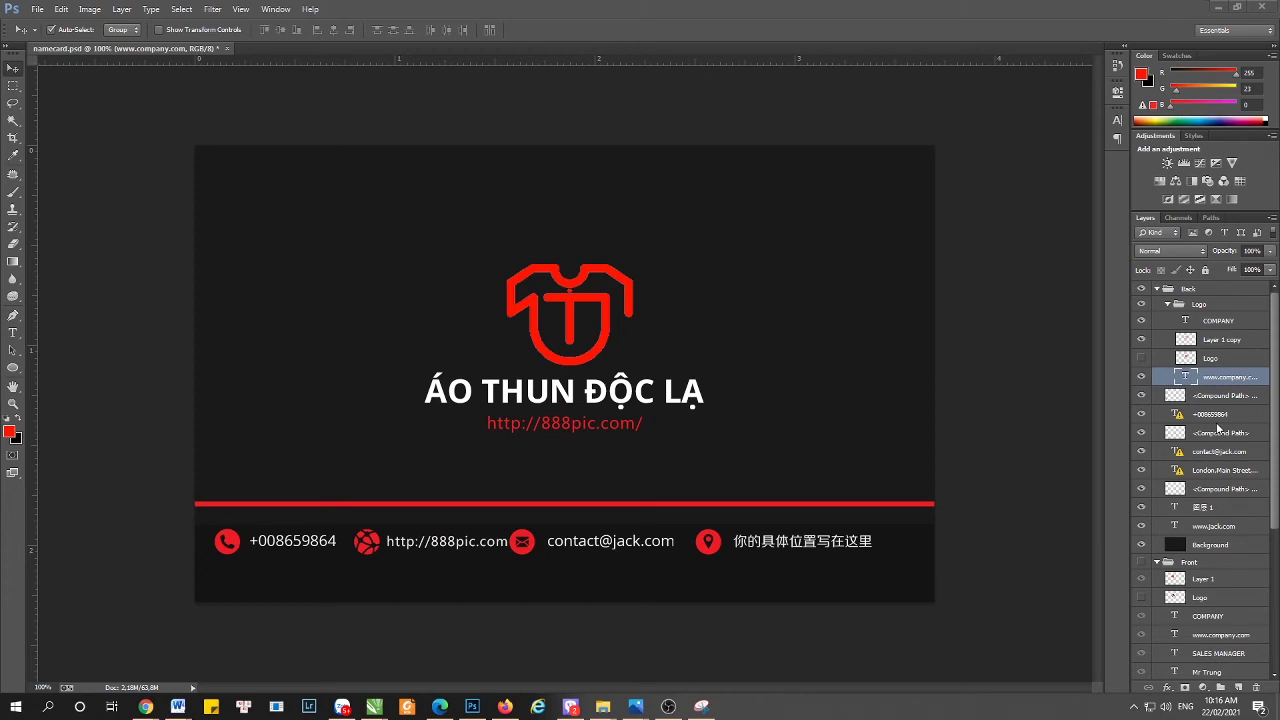
pyautogui.scroll(-3, 1232, 531)
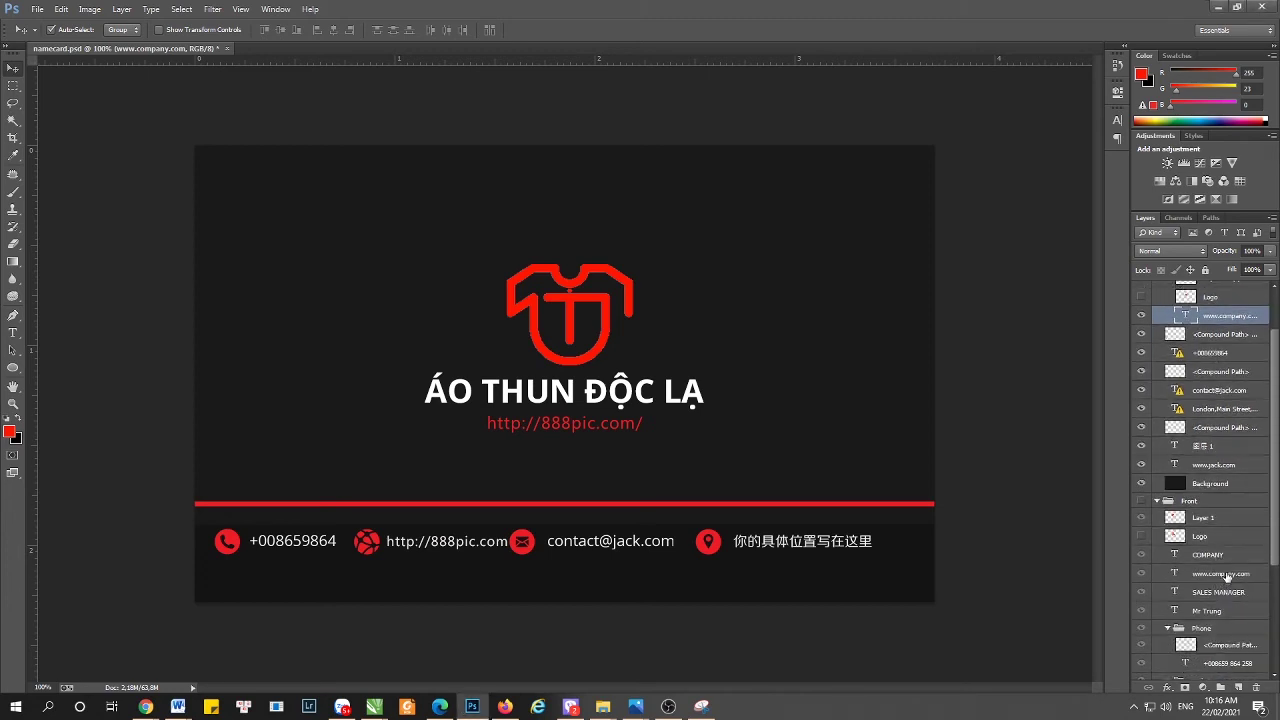
# - Copy the Front printub.com link into Back, replace 888pic.com with it, and centre it
pyautogui.click(1226, 576)
pyautogui.hotkey('ctrl', 'j')
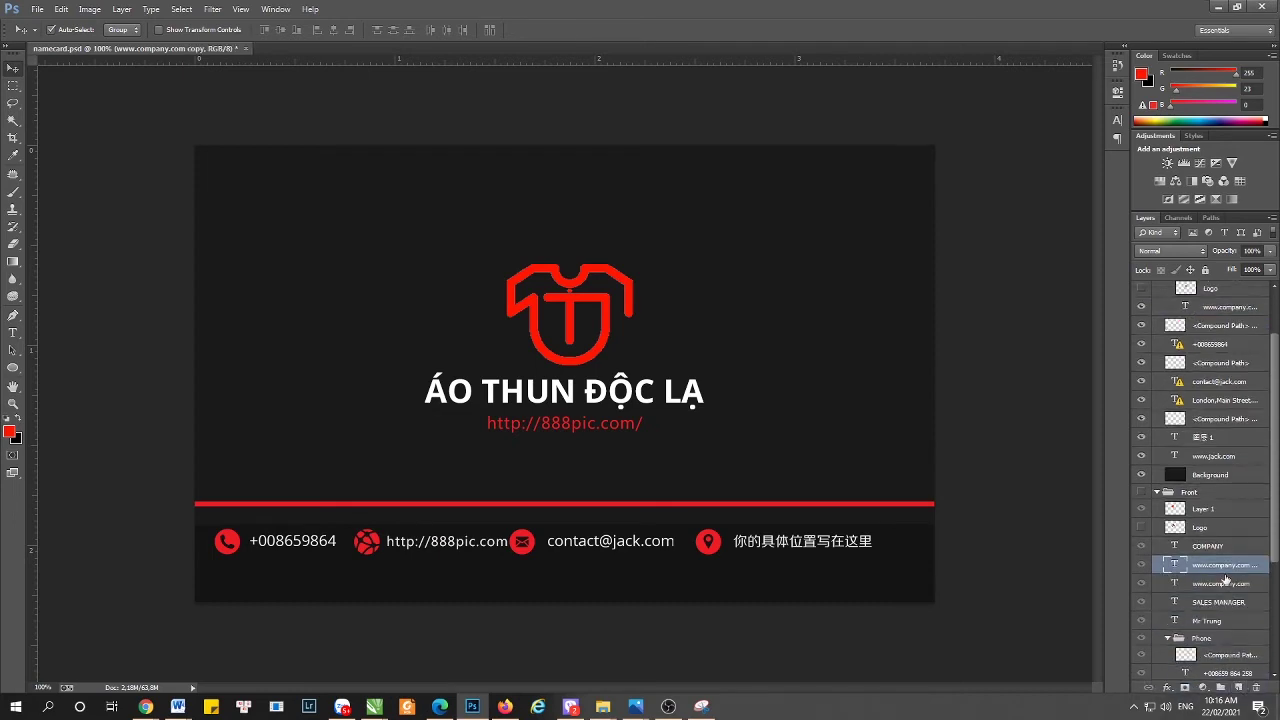
pyautogui.moveTo(1216, 568); pyautogui.dragTo(1222, 302)
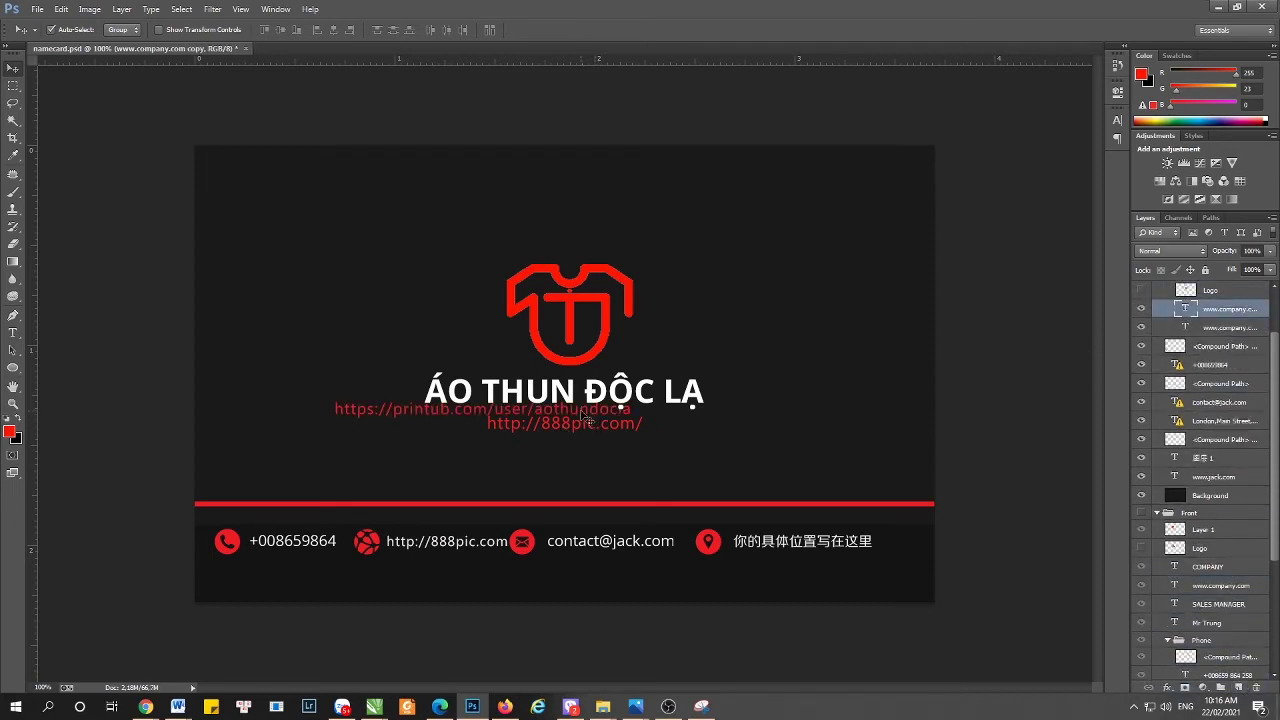
pyautogui.moveTo(585, 417); pyautogui.dragTo(585, 432)
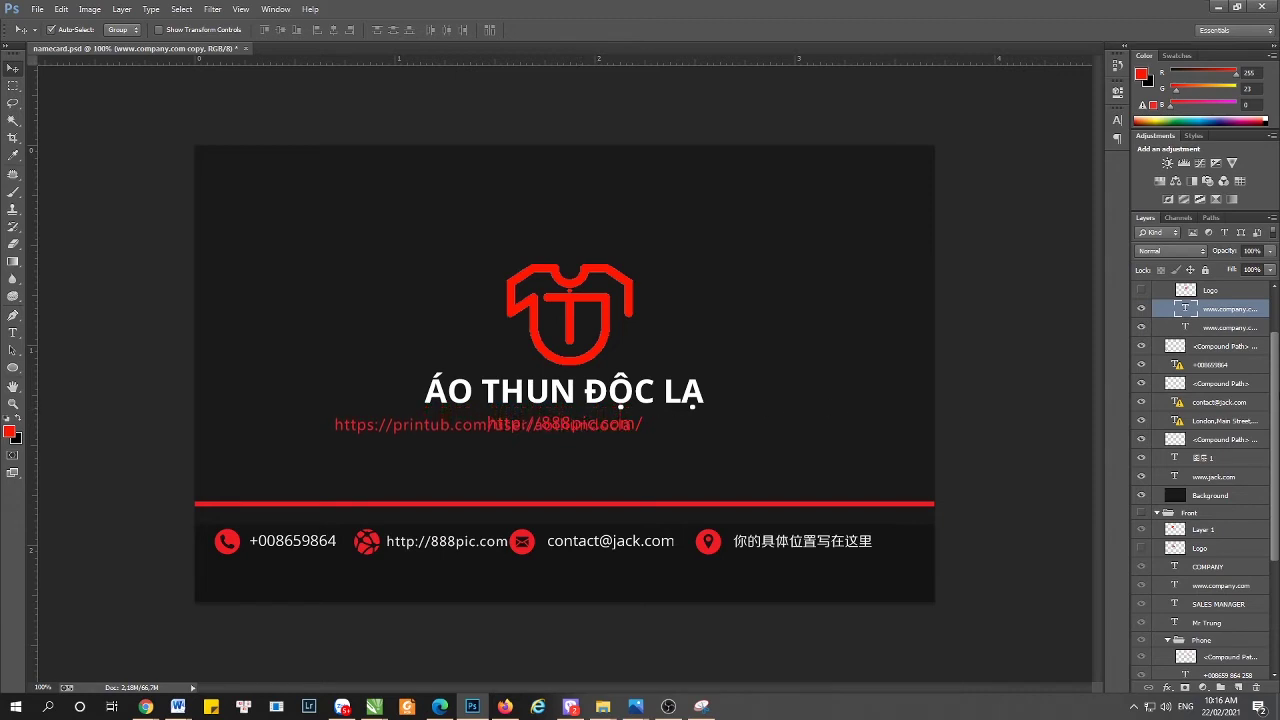
pyautogui.click(1141, 327)
pyautogui.hotkey('ctrl', 'a')
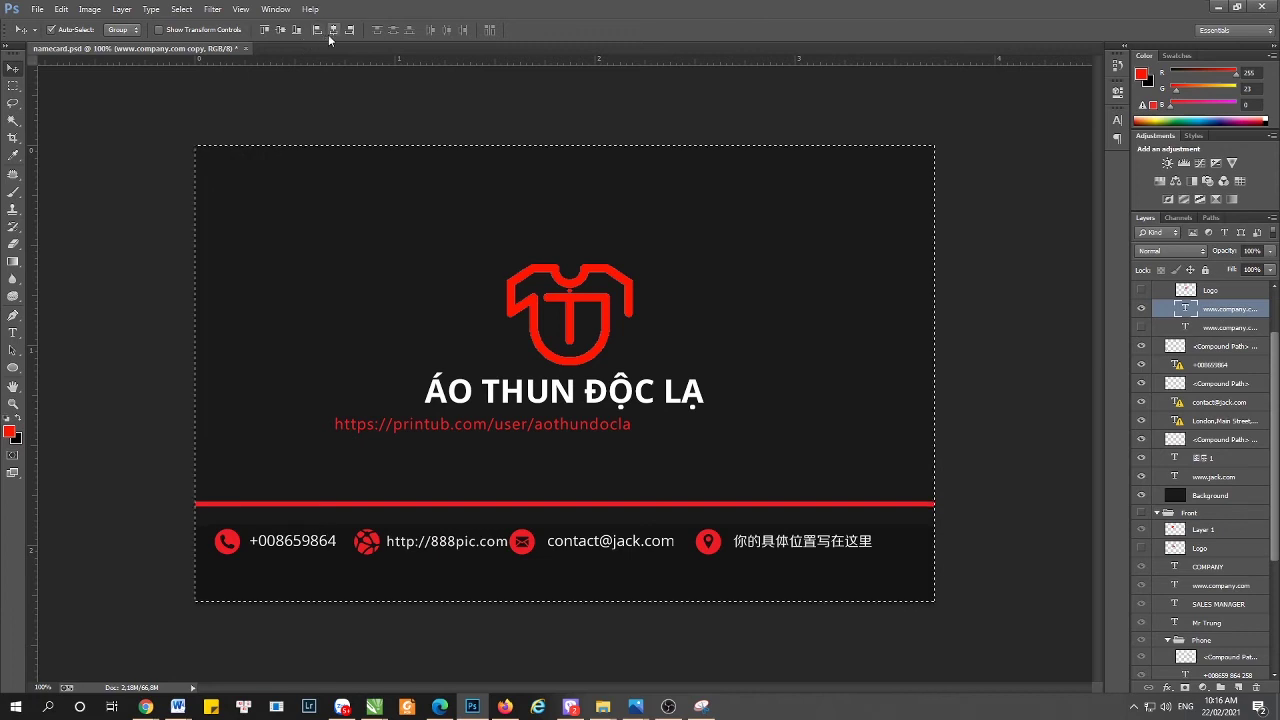
pyautogui.click(332, 30)
pyautogui.hotkey('ctrl', 'd')
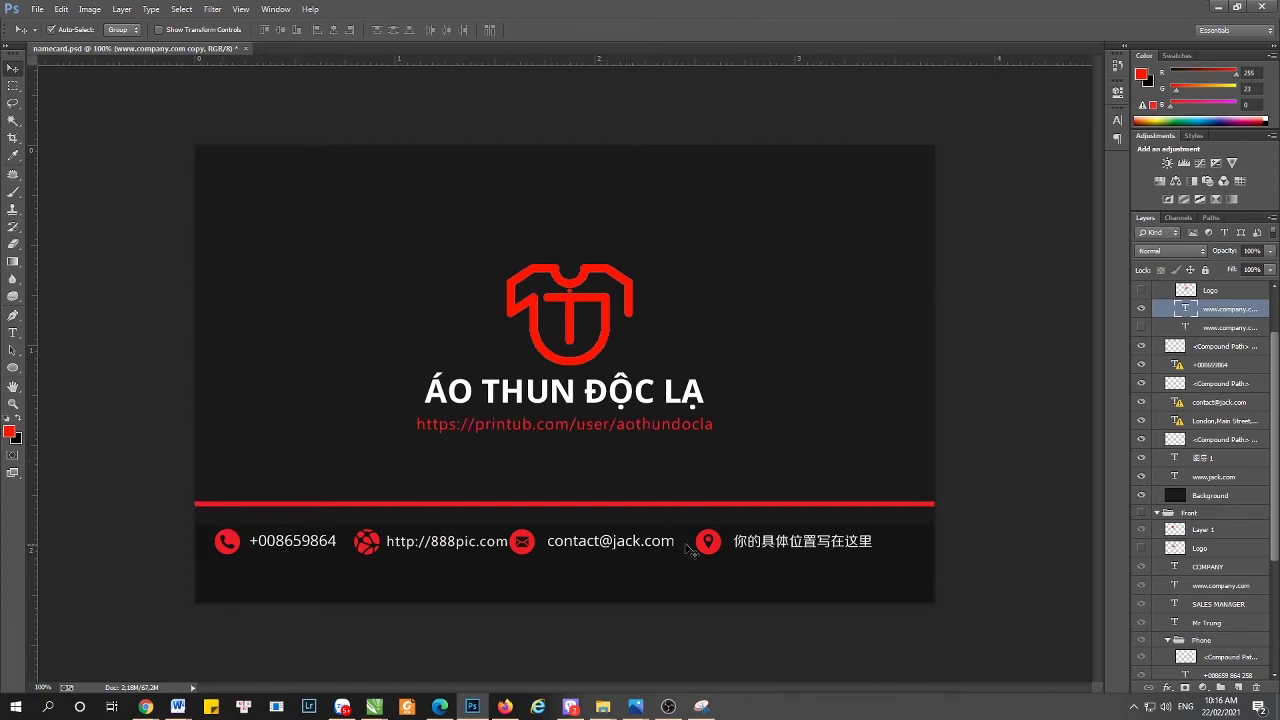
# - Duplicate the Front phone number layer into the Back group and move it onto the card
pyautogui.scroll(-3, 1225, 595)
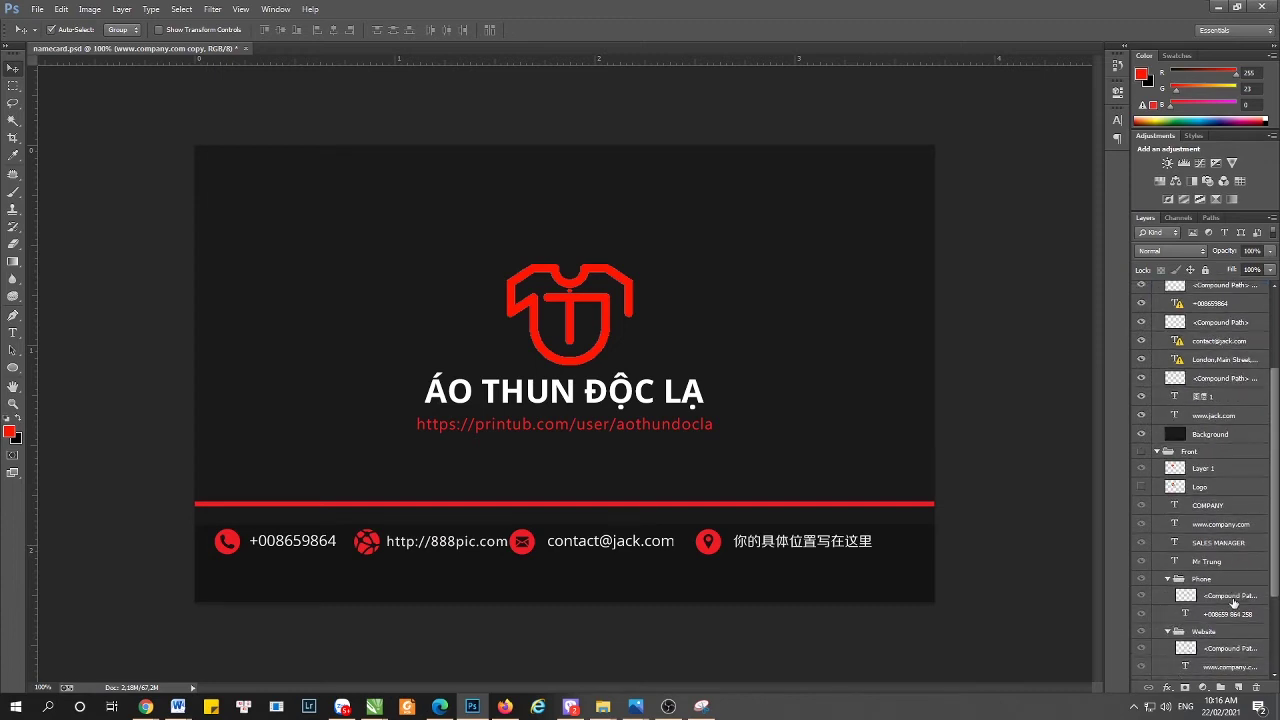
pyautogui.click(1228, 617)
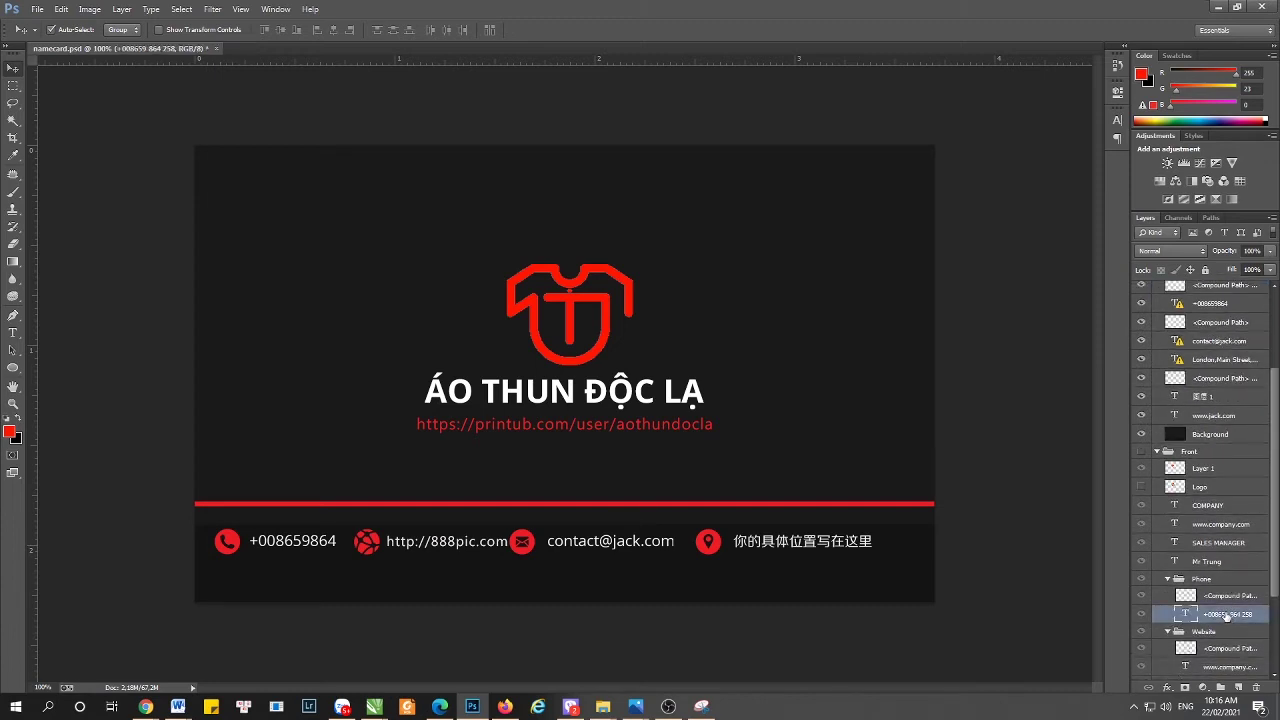
pyautogui.moveTo(1227, 619); pyautogui.dragTo(1238, 688)
pyautogui.moveTo(1214, 617); pyautogui.dragTo(1198, 302)
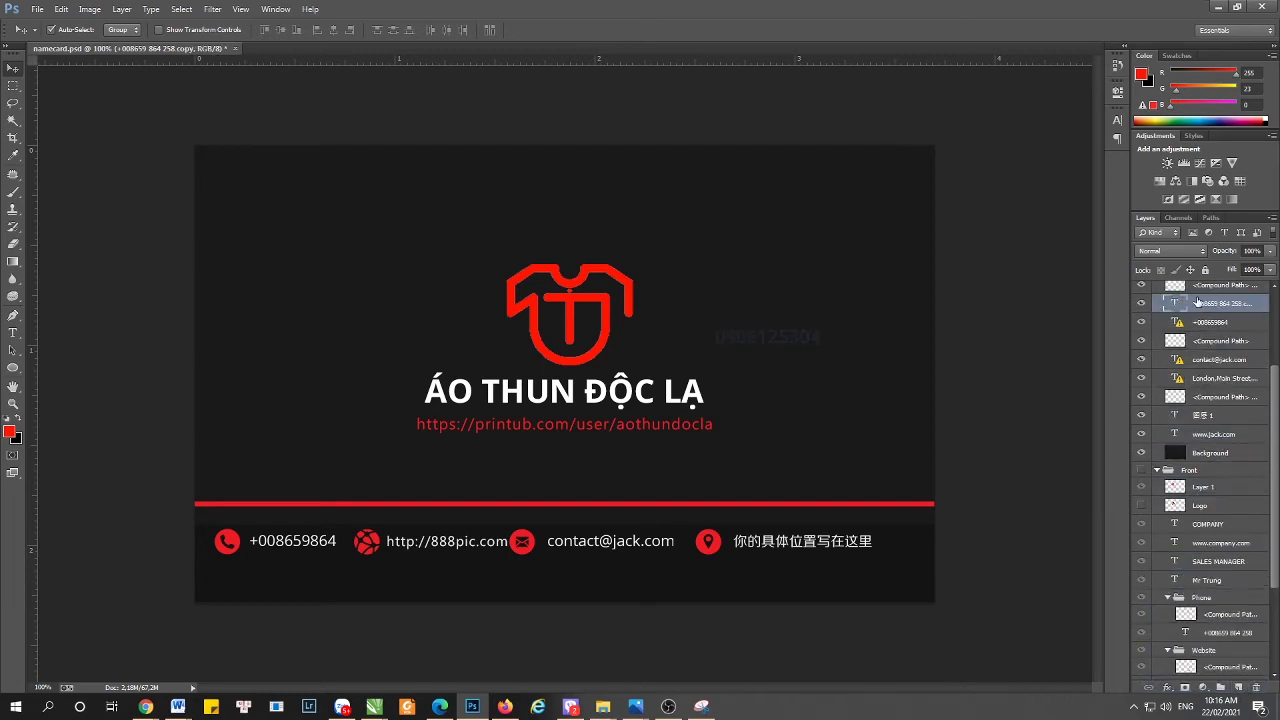
pyautogui.hotkey('ctrl', 't')
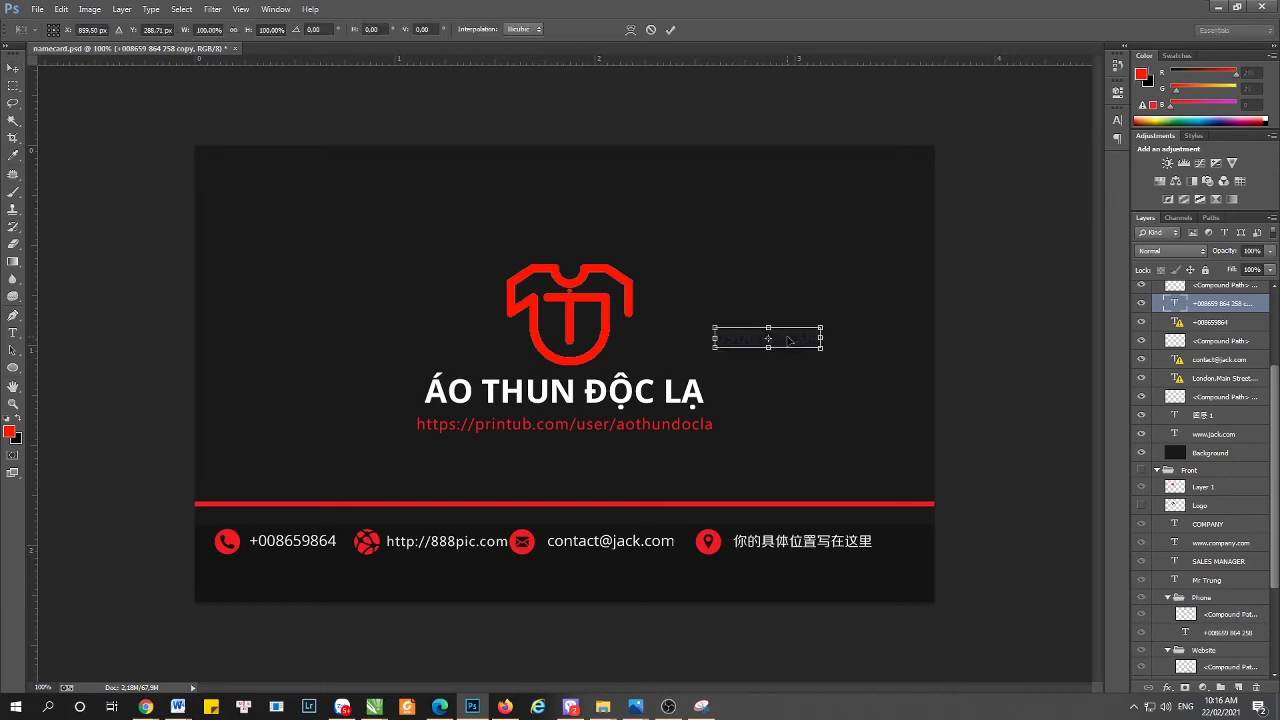
pyautogui.moveTo(780, 343); pyautogui.dragTo(331, 466)
pyautogui.press('Return')
pyautogui.press('t')
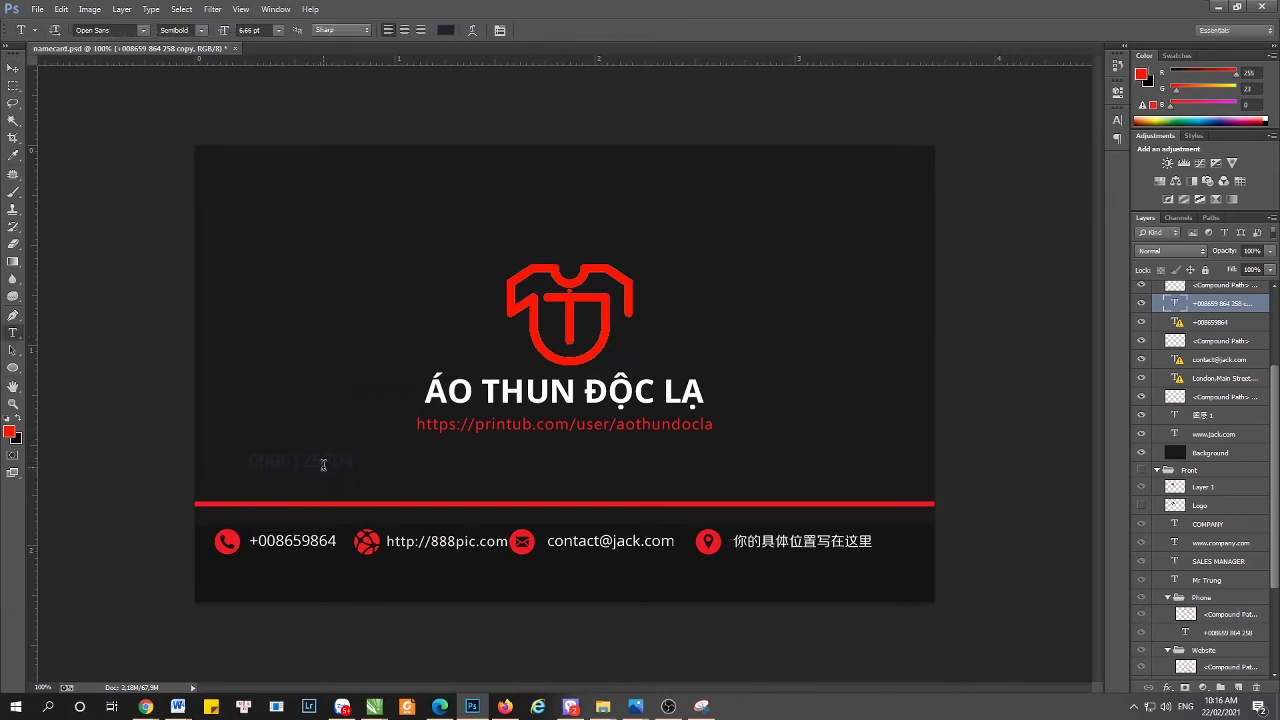
pyautogui.click(326, 466)
pyautogui.hotkey('ctrl', 'a')
pyautogui.click(13, 68)
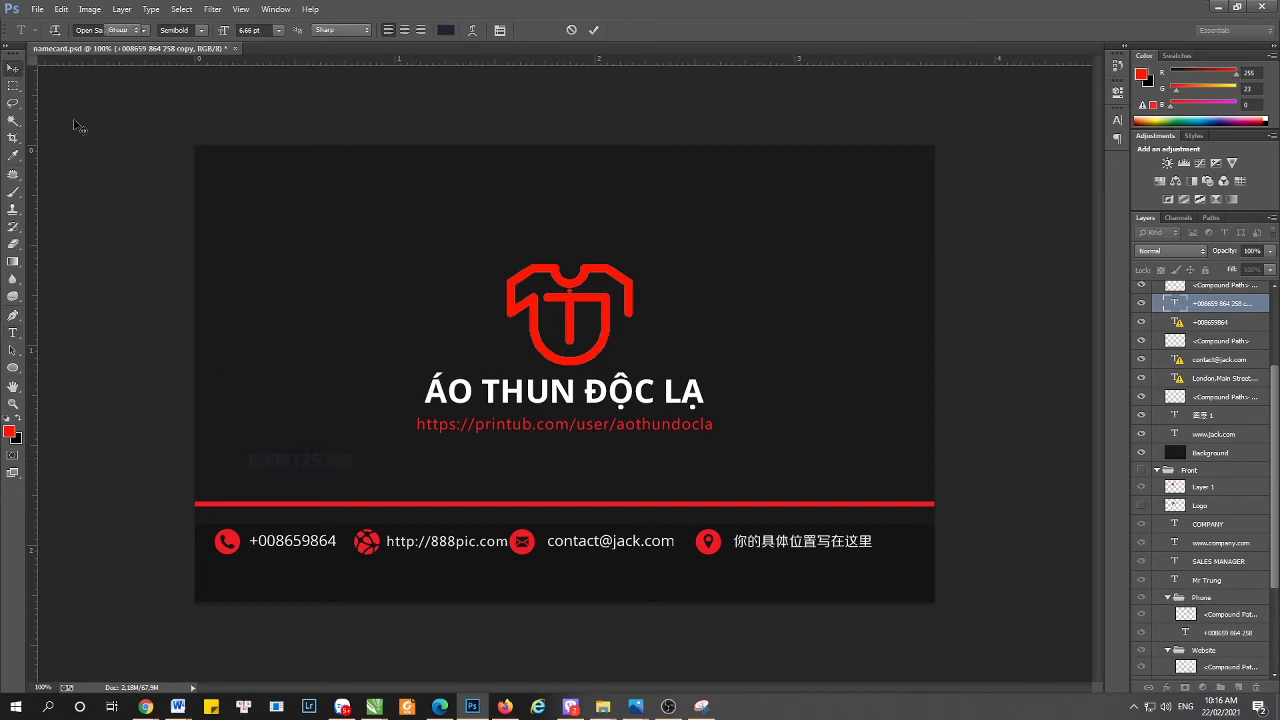
# - Paste over the contact row's old phone number, accepting font substitution, then undo the paste
pyautogui.press('t')
pyautogui.click(316, 548)
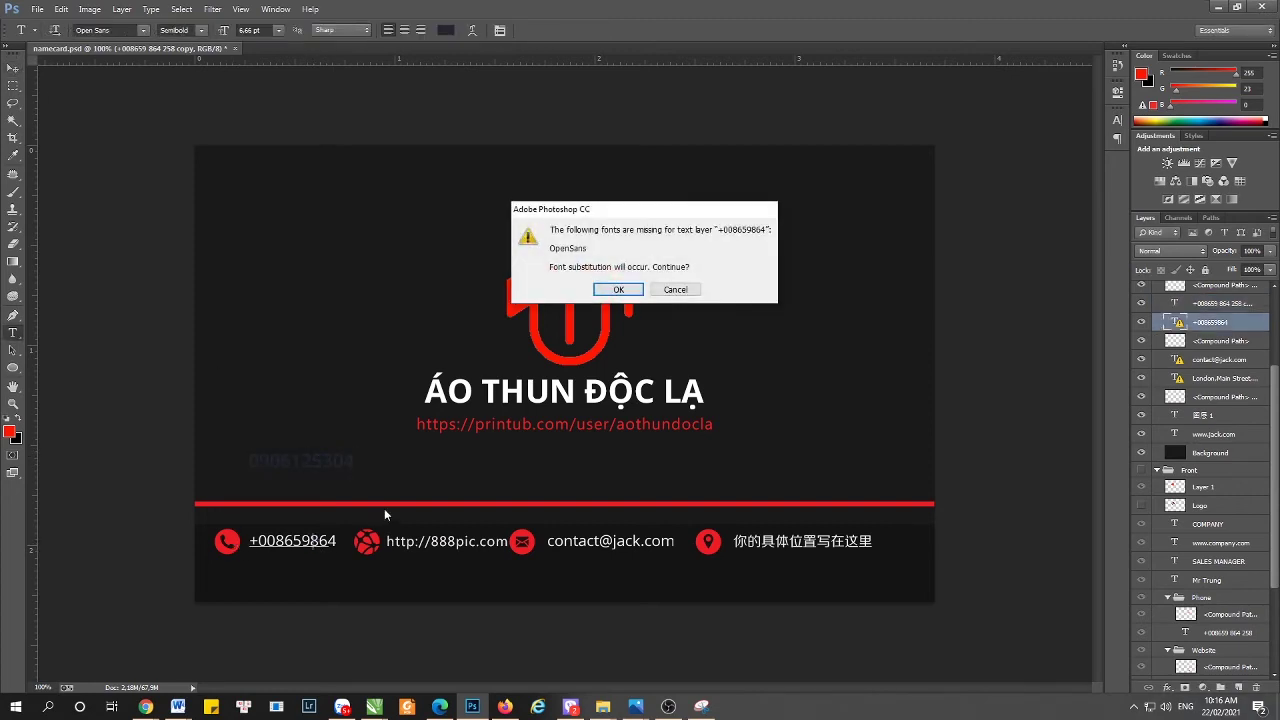
pyautogui.click(618, 289)
pyautogui.hotkey('ctrl', 'a')
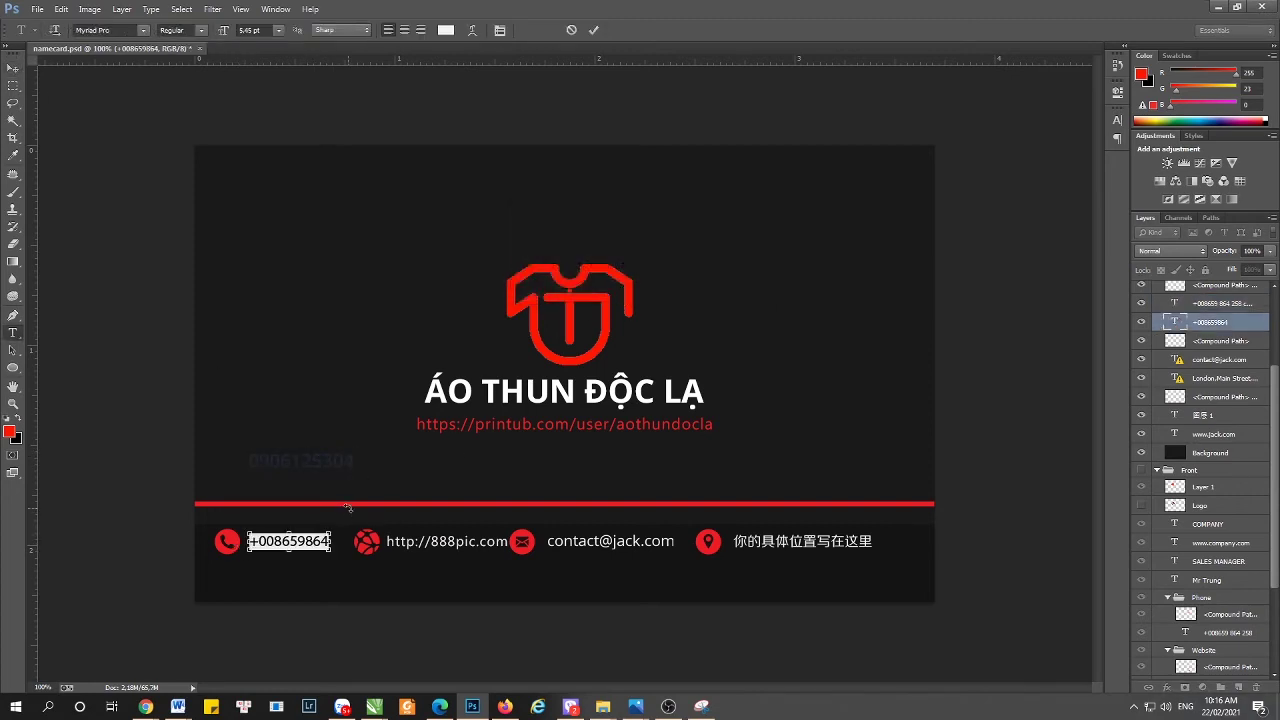
pyautogui.hotkey('ctrl', 'v')
pyautogui.press('ctrl')
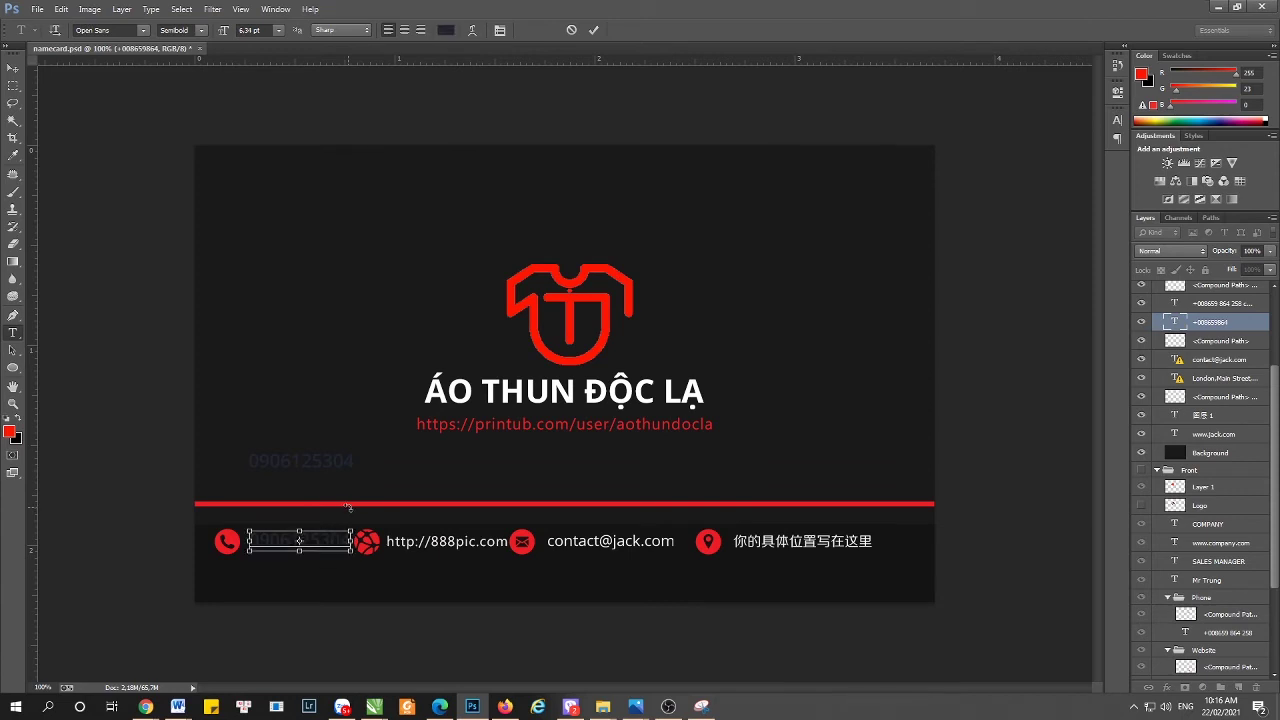
pyautogui.hotkey('ctrl', 'z')
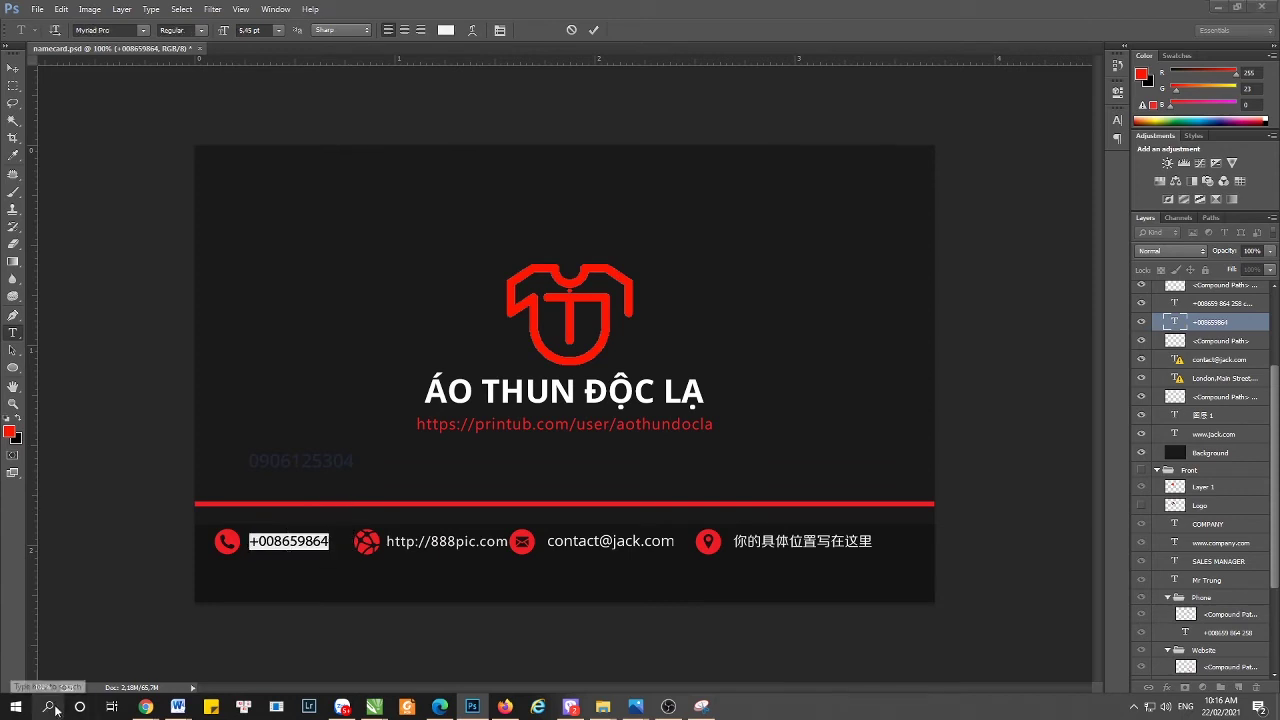
# - Check the copied number in system search, then paste it over the old phone number and commit
pyautogui.click(48, 707)
pyautogui.hotkey('ctrl', 'v')
pyautogui.hotkey('ctrl', 'a')
pyautogui.press('BackSpace')
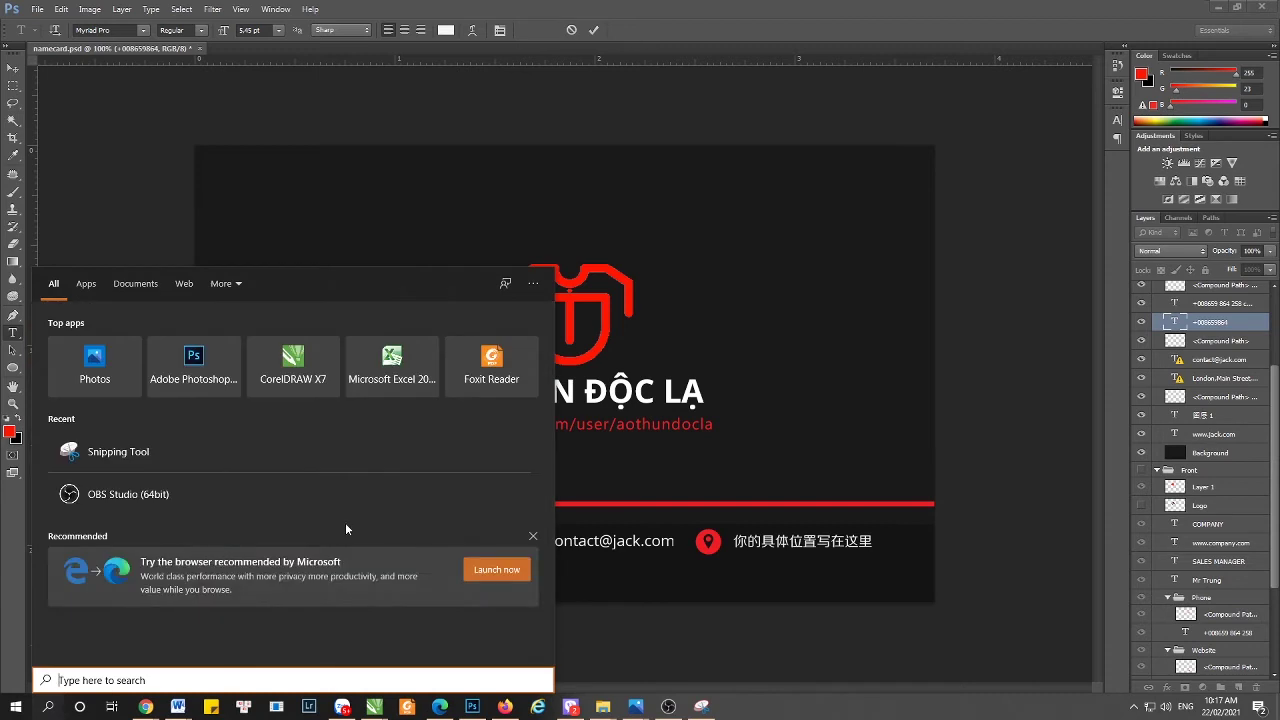
pyautogui.press('Escape')
pyautogui.hotkey('ctrl', 'v')
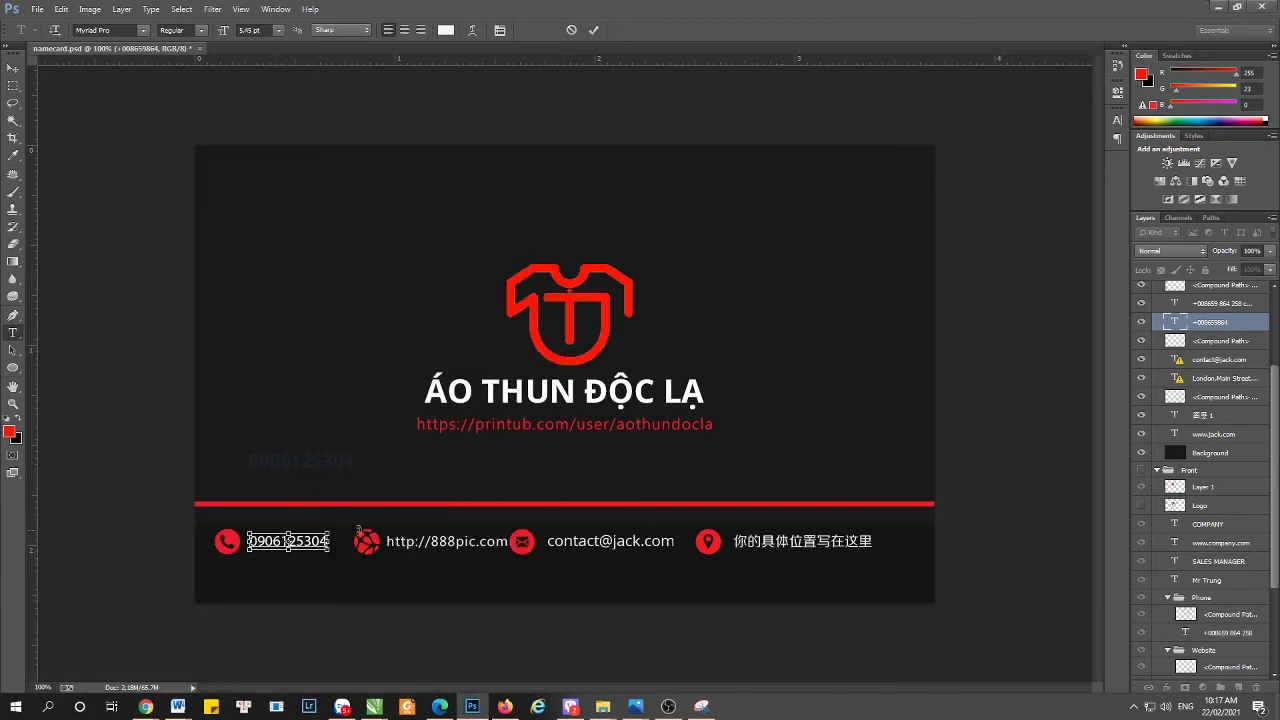
pyautogui.click(13, 67)
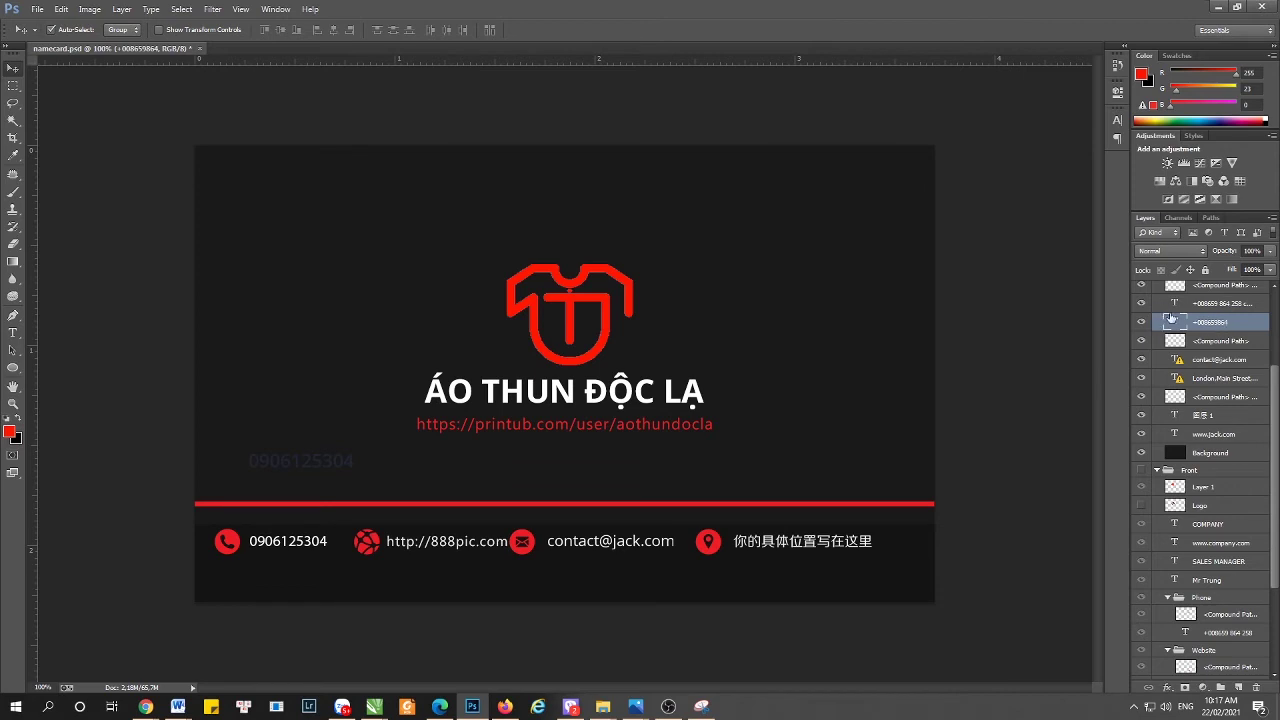
# - Hide the faded duplicate phone-number layer and select the Back group
pyautogui.click(1141, 303)
pyautogui.scroll(2, 1166, 497)
pyautogui.scroll(4, 1166, 497)
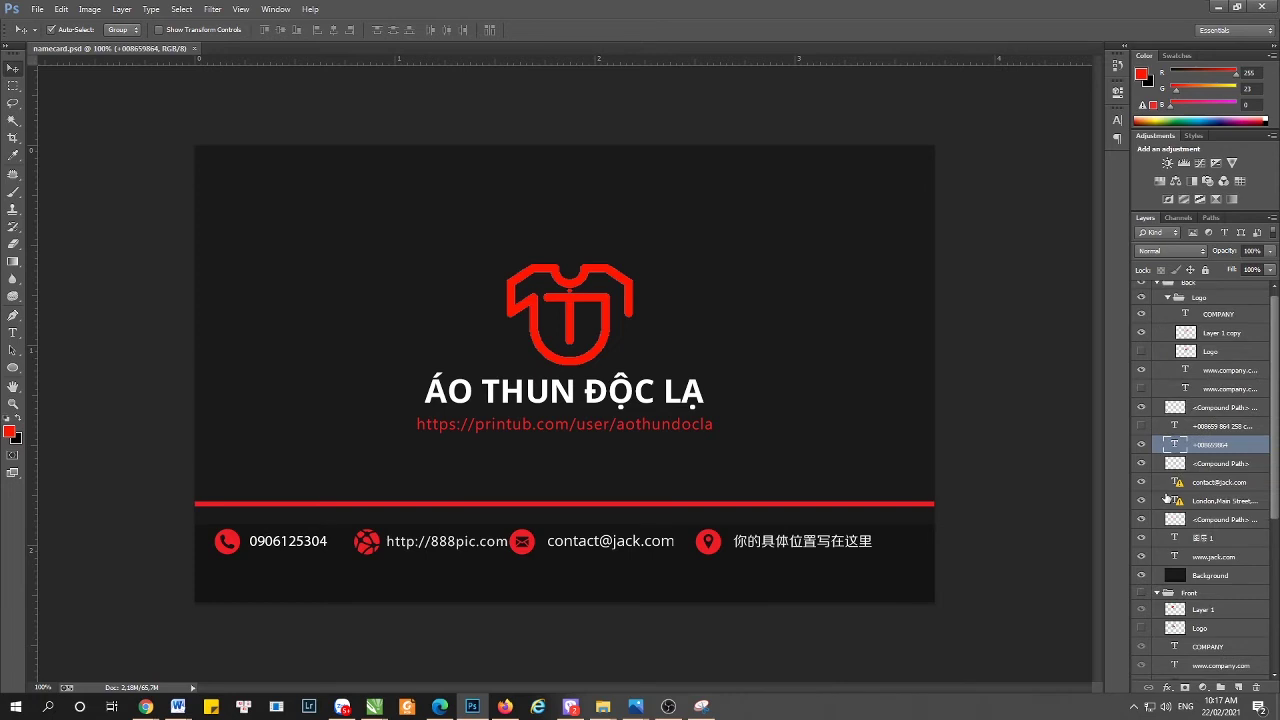
pyautogui.click(370, 545)
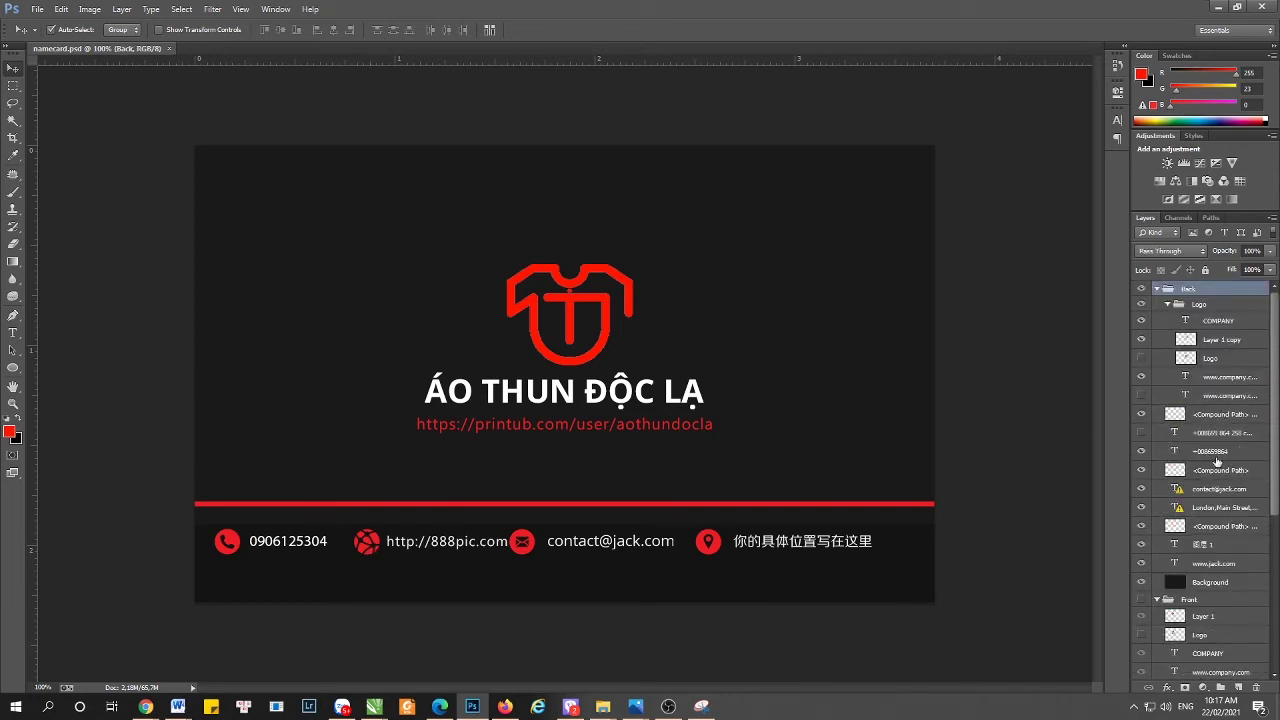
# - Toggle the envelope, email and phone layers to identify each, then show the red line again
pyautogui.scroll(-1, 1145, 560)
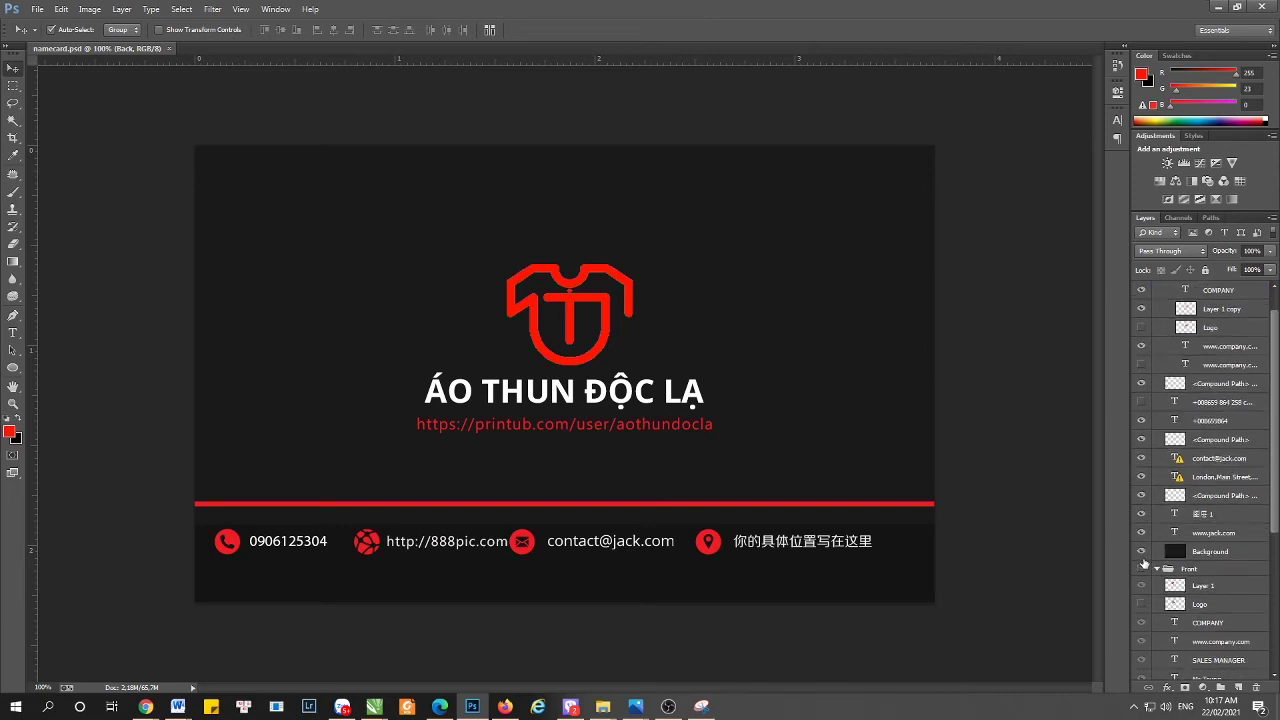
pyautogui.scroll(1, 1148, 550)
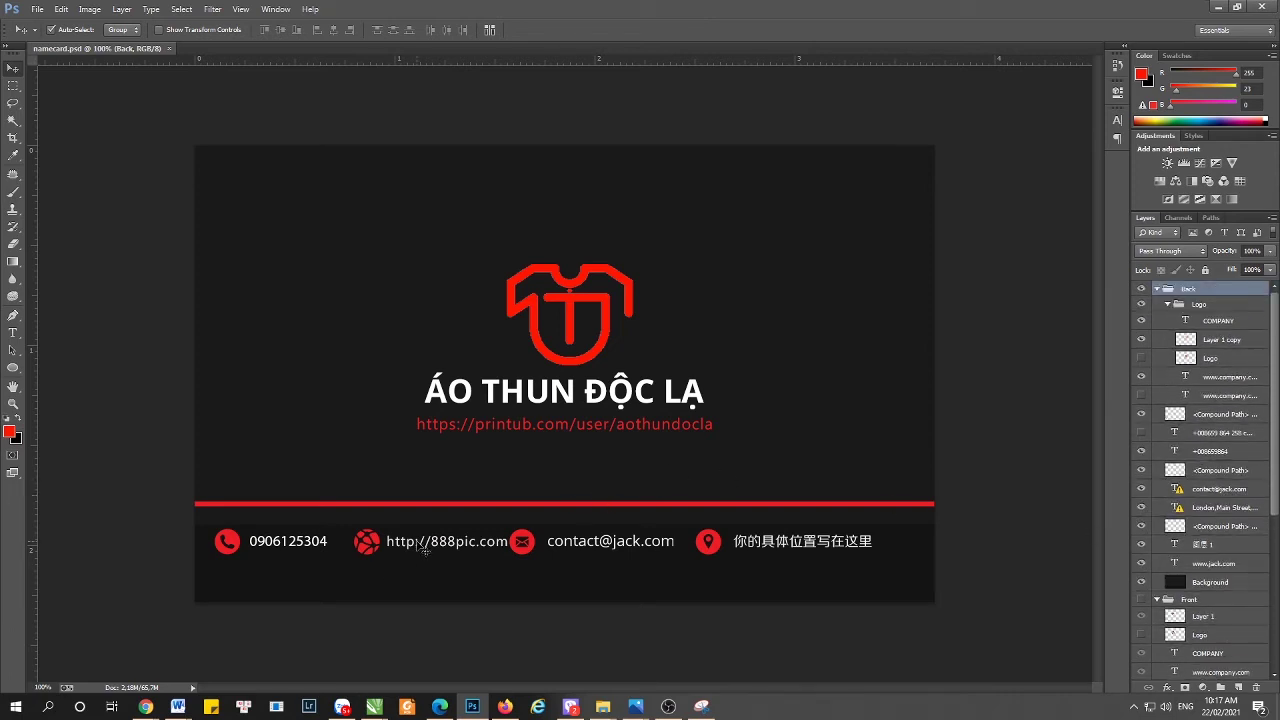
pyautogui.click(1142, 472)
pyautogui.click(1142, 471)
pyautogui.click(1141, 489)
pyautogui.click(1141, 489)
pyautogui.click(1142, 452)
pyautogui.click(1141, 453)
pyautogui.click(1142, 416)
# - Select the 背景 layer from the layers under the globe icon
pyautogui.rightClick(370, 541)
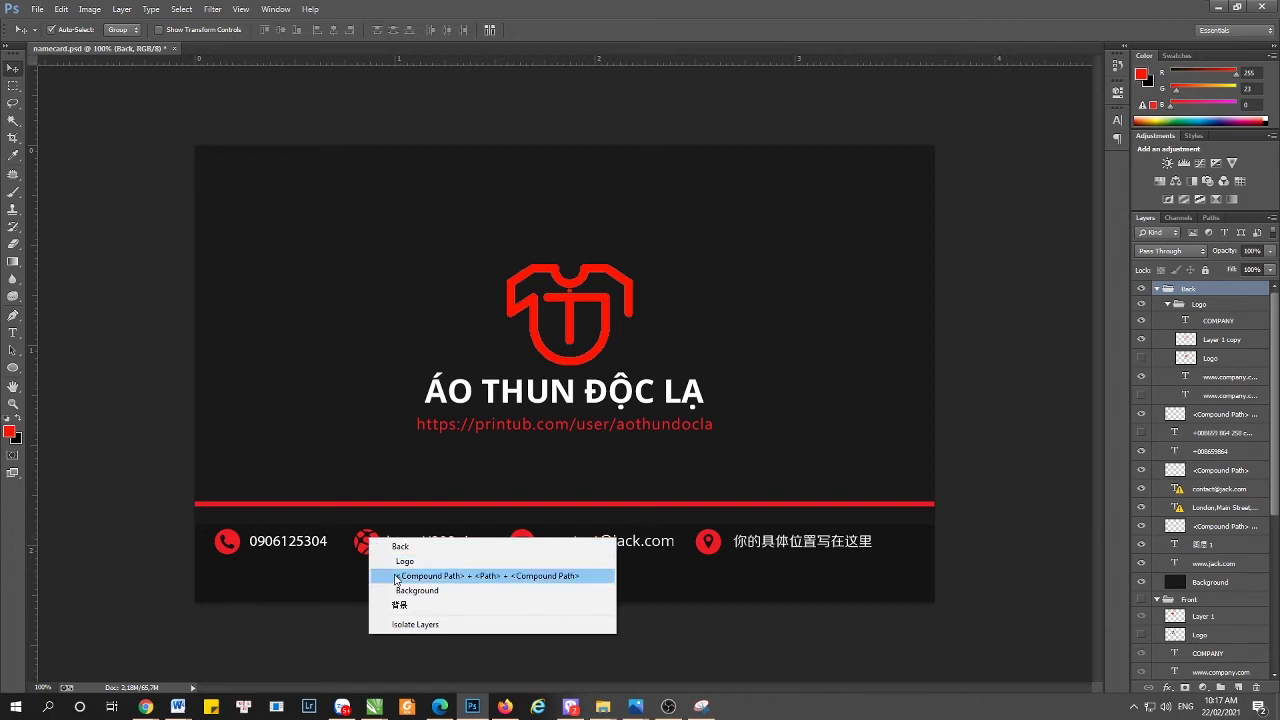
pyautogui.click(399, 605)
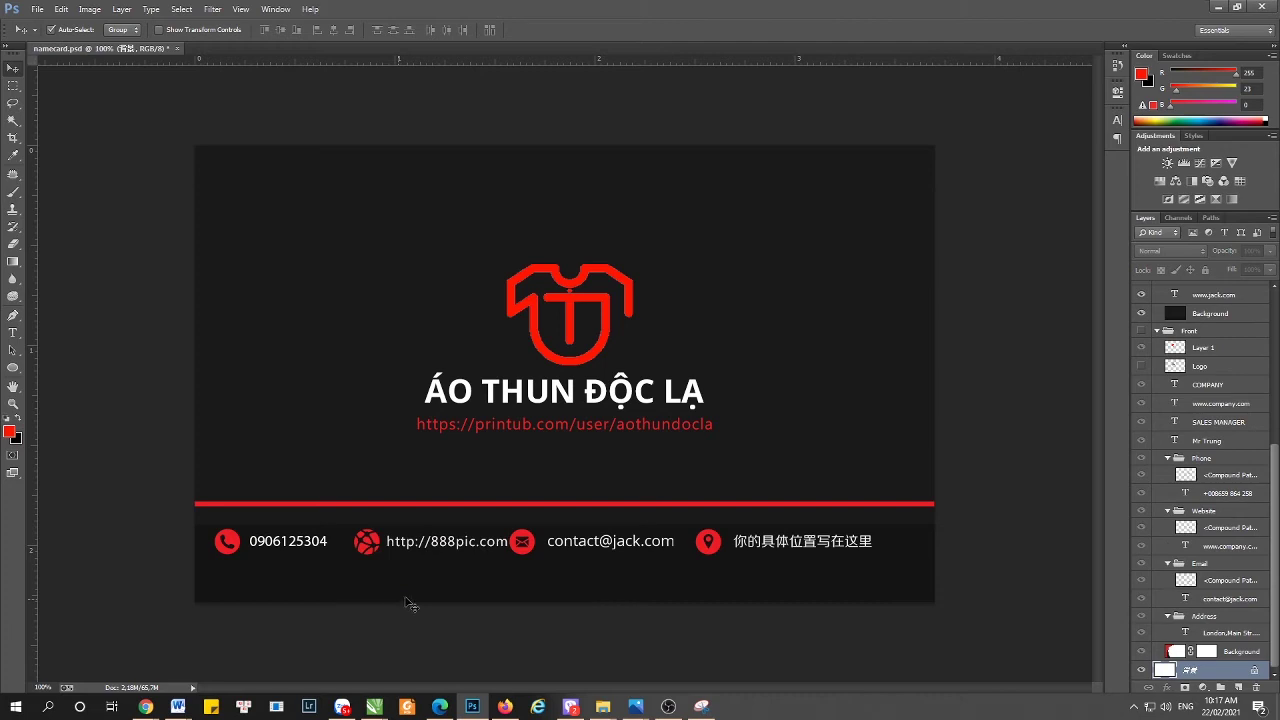
pyautogui.scroll(3, 1150, 610)
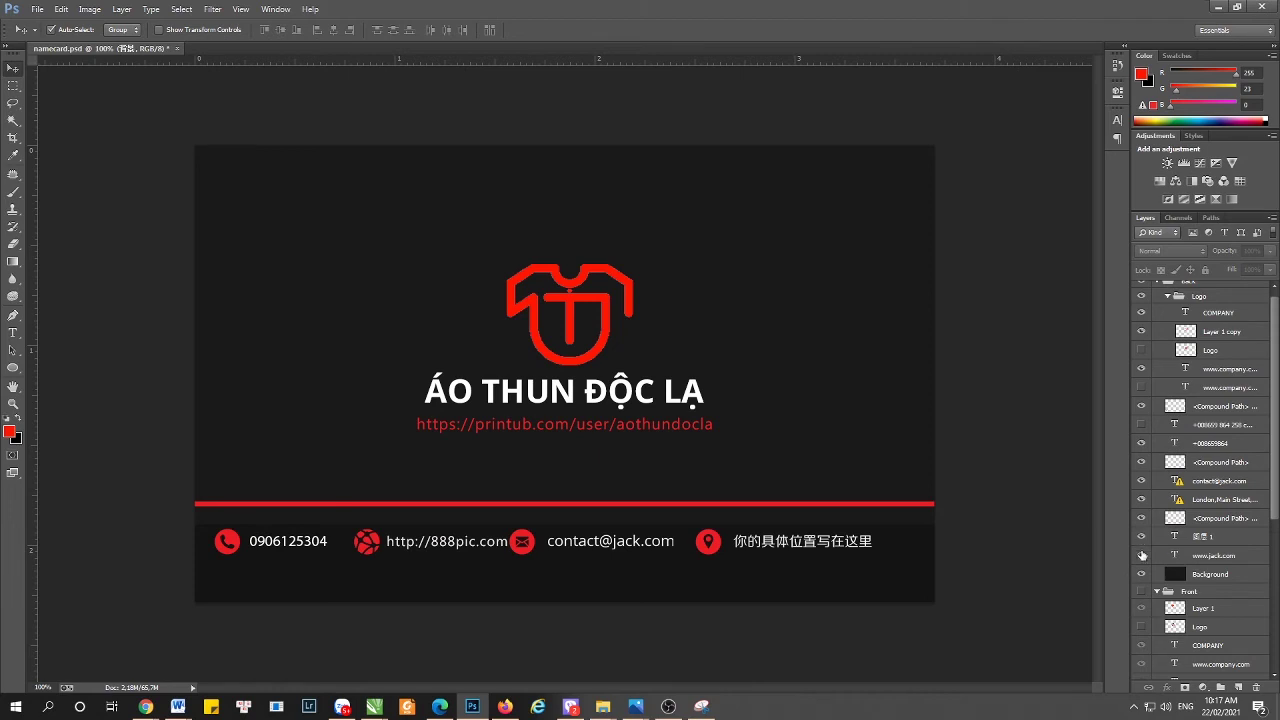
pyautogui.click(1141, 555)
pyautogui.click(1141, 556)
pyautogui.click(1141, 556)
pyautogui.click(1141, 556)
pyautogui.click(1141, 556)
pyautogui.click(1143, 519)
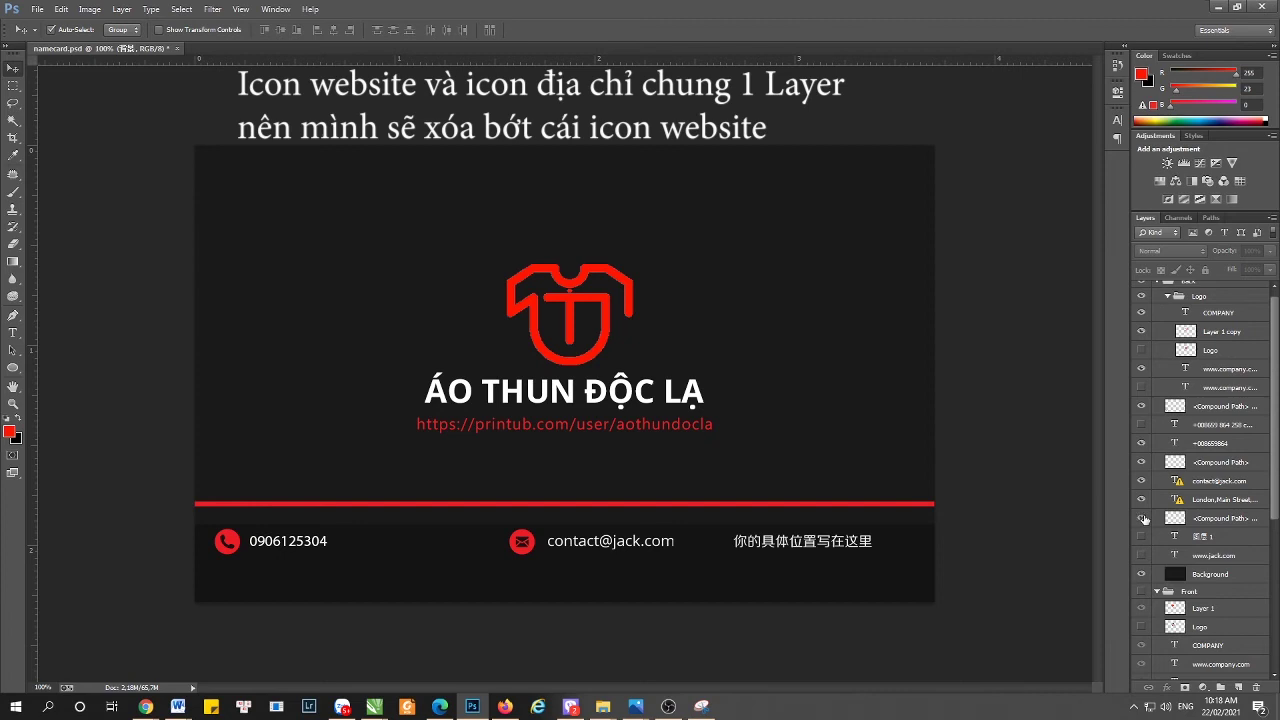
# - Show the shared globe-and-pin icon layer again and select it
pyautogui.click(1143, 518)
pyautogui.click(1226, 520)
pyautogui.doubleClick(1226, 518)
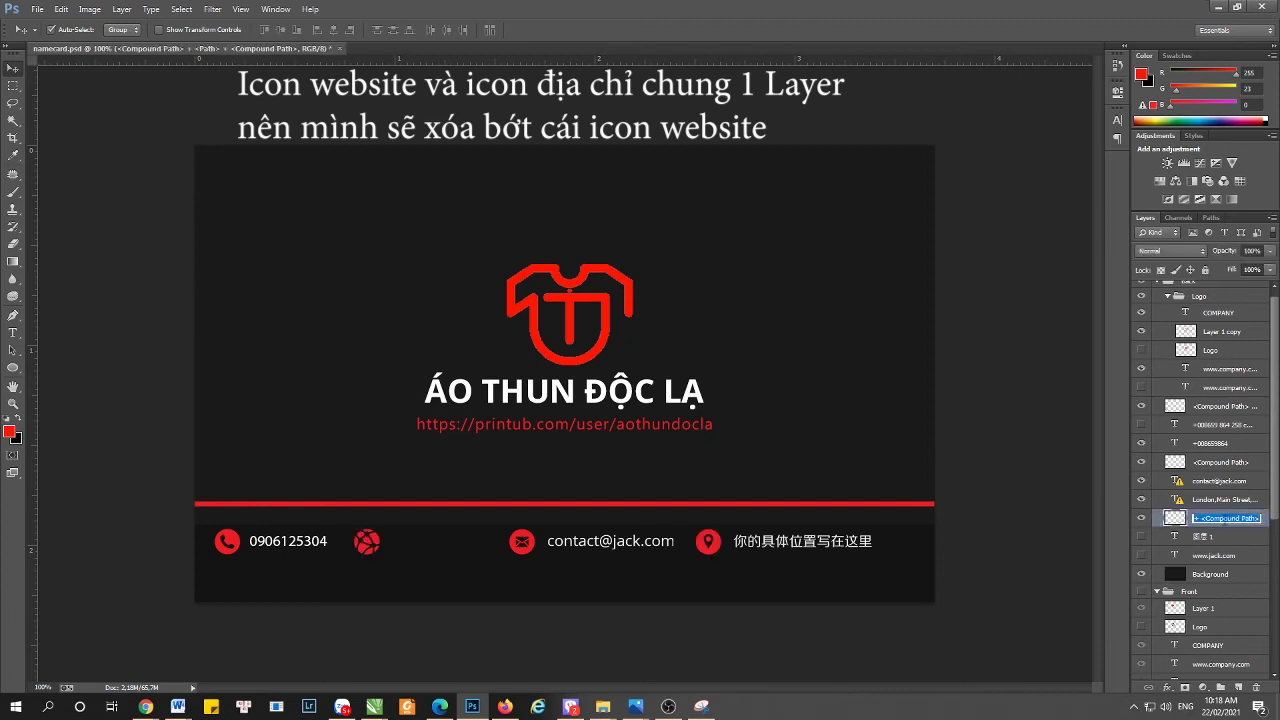
pyautogui.click(1166, 518)
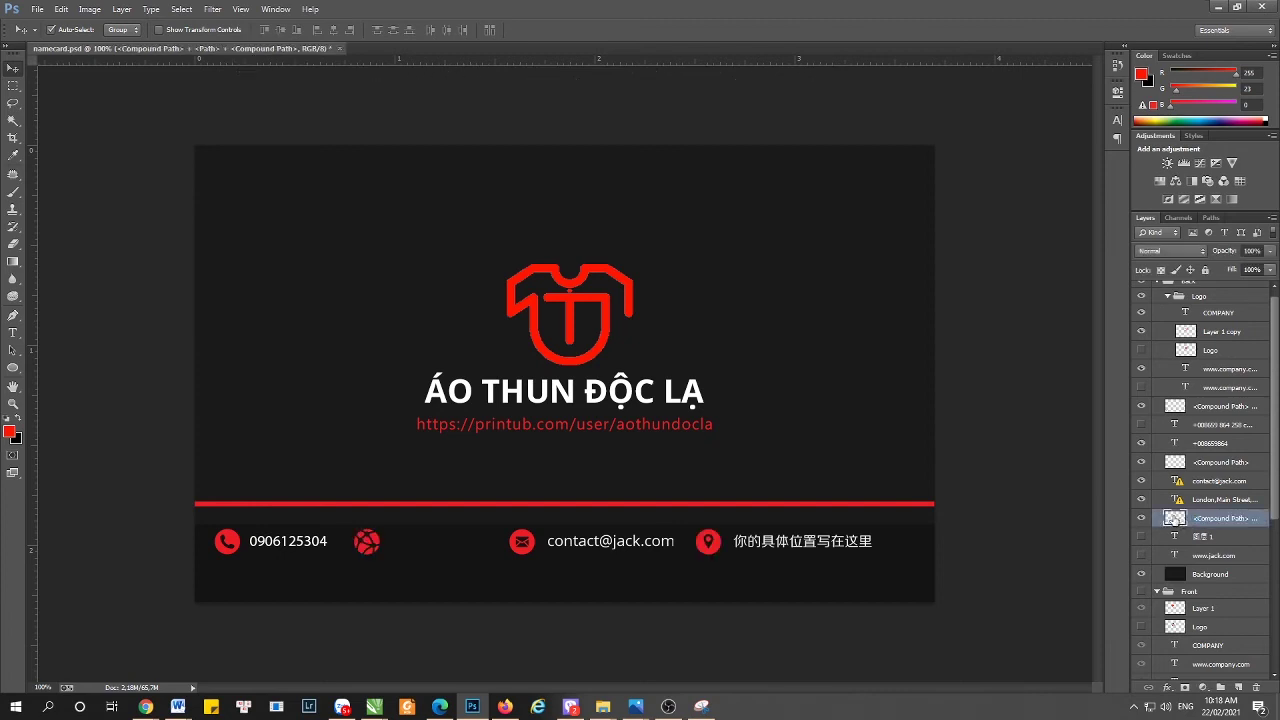
pyautogui.doubleClick(1174, 518)
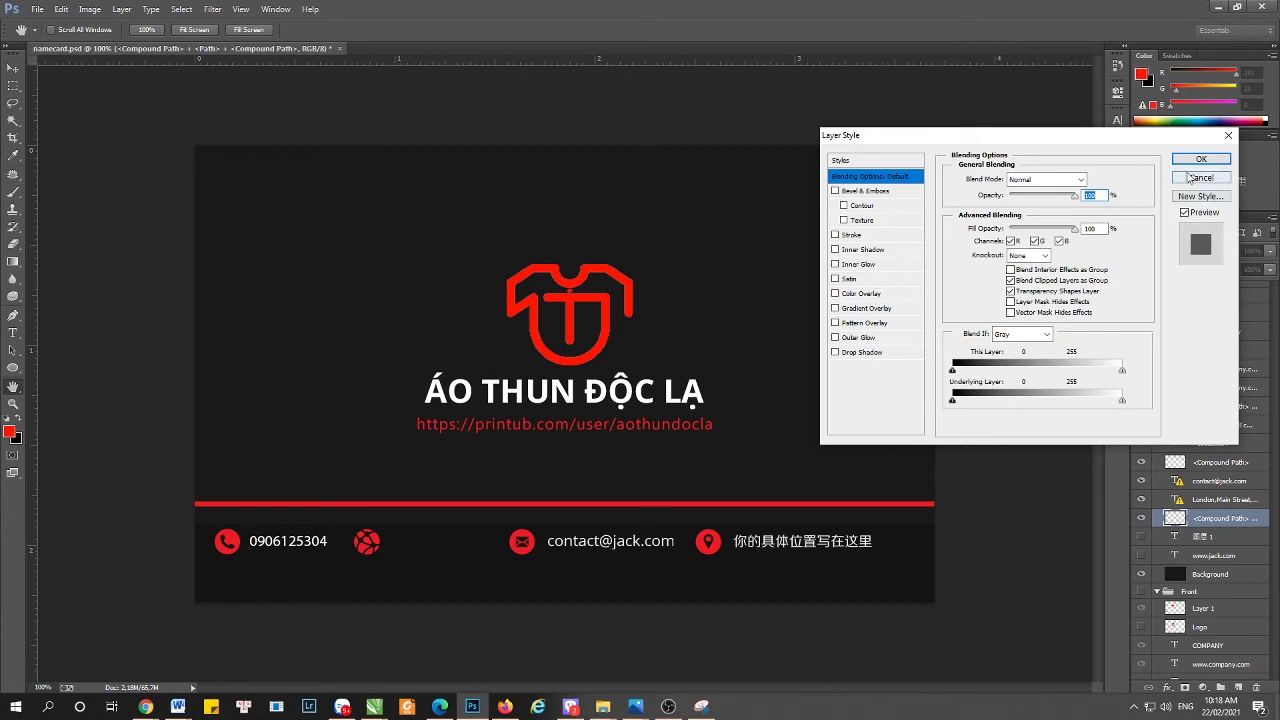
pyautogui.click(1201, 177)
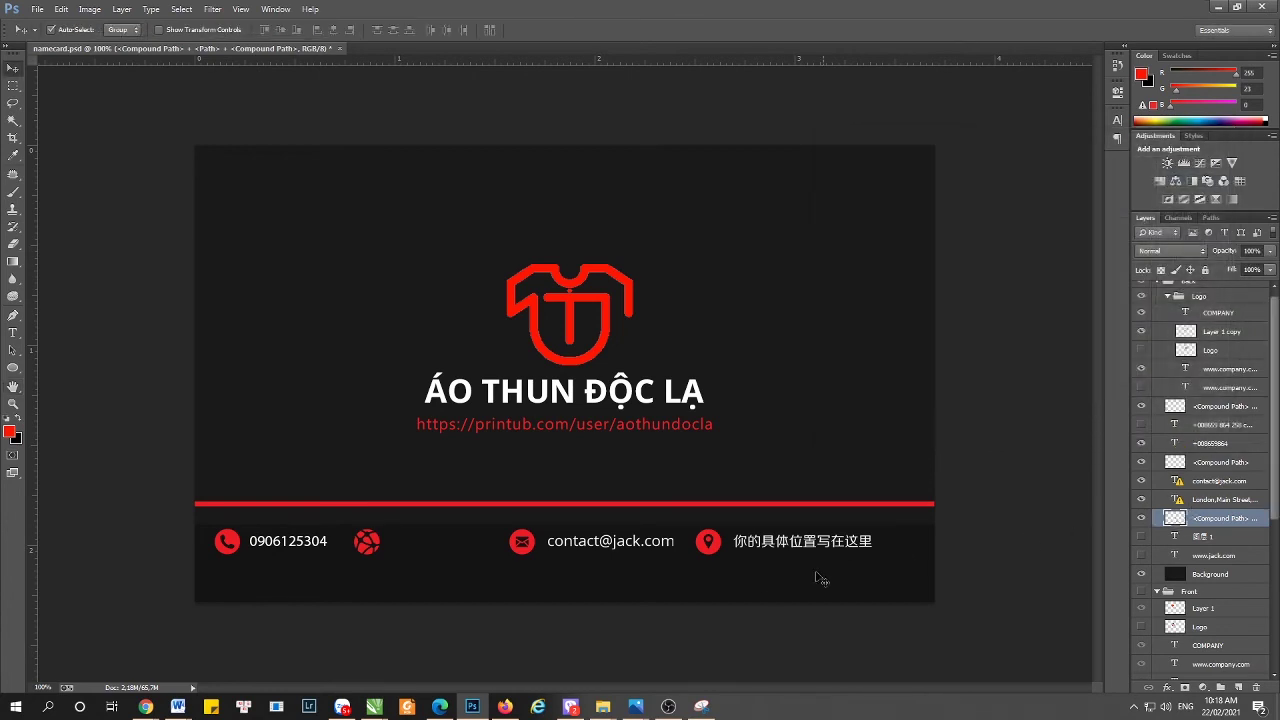
# - Erase the globe website icon with a rectangular marquee selection and deselect
pyautogui.press('m')
pyautogui.moveTo(345, 520); pyautogui.dragTo(390, 568)
pyautogui.press('Delete')
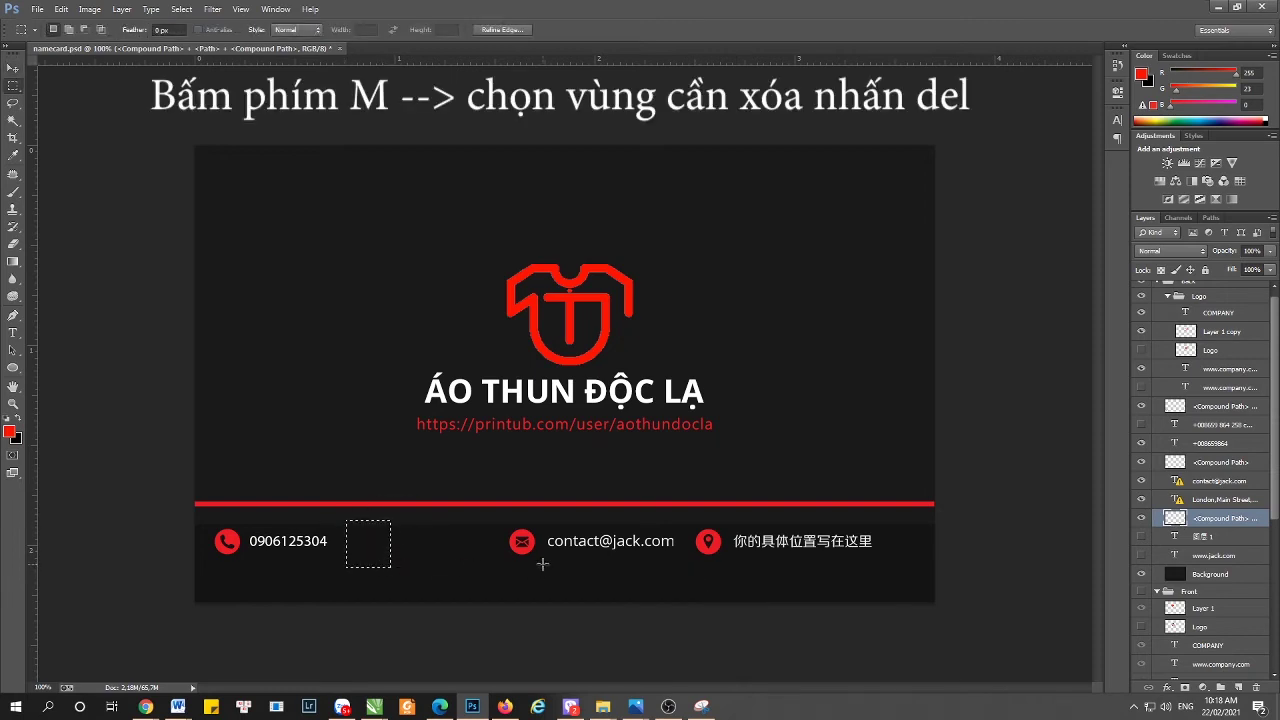
pyautogui.hotkey('ctrl', 'd')
pyautogui.click(1141, 518)
pyautogui.click(1141, 518)
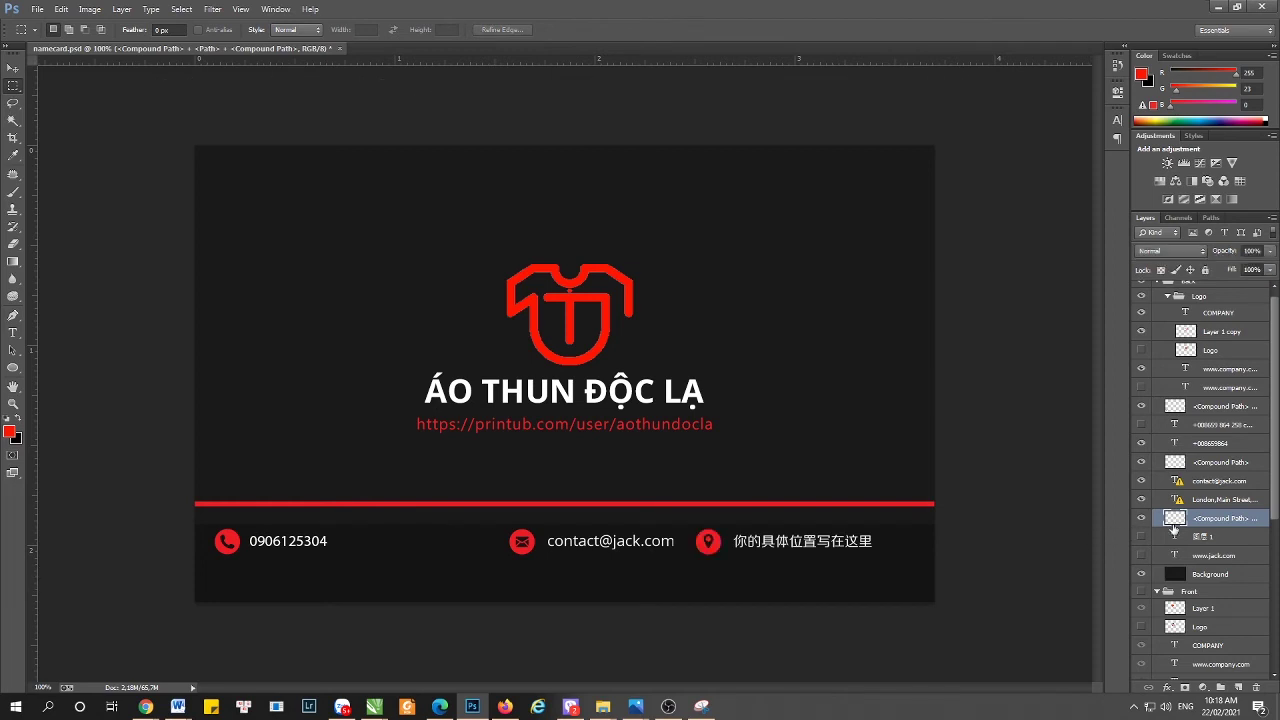
# - Rename the remaining address-icon layer to ICON ĐỊA CHỈ
pyautogui.doubleClick(1217, 518)
pyautogui.press('BackSpace')
pyautogui.press('Return')
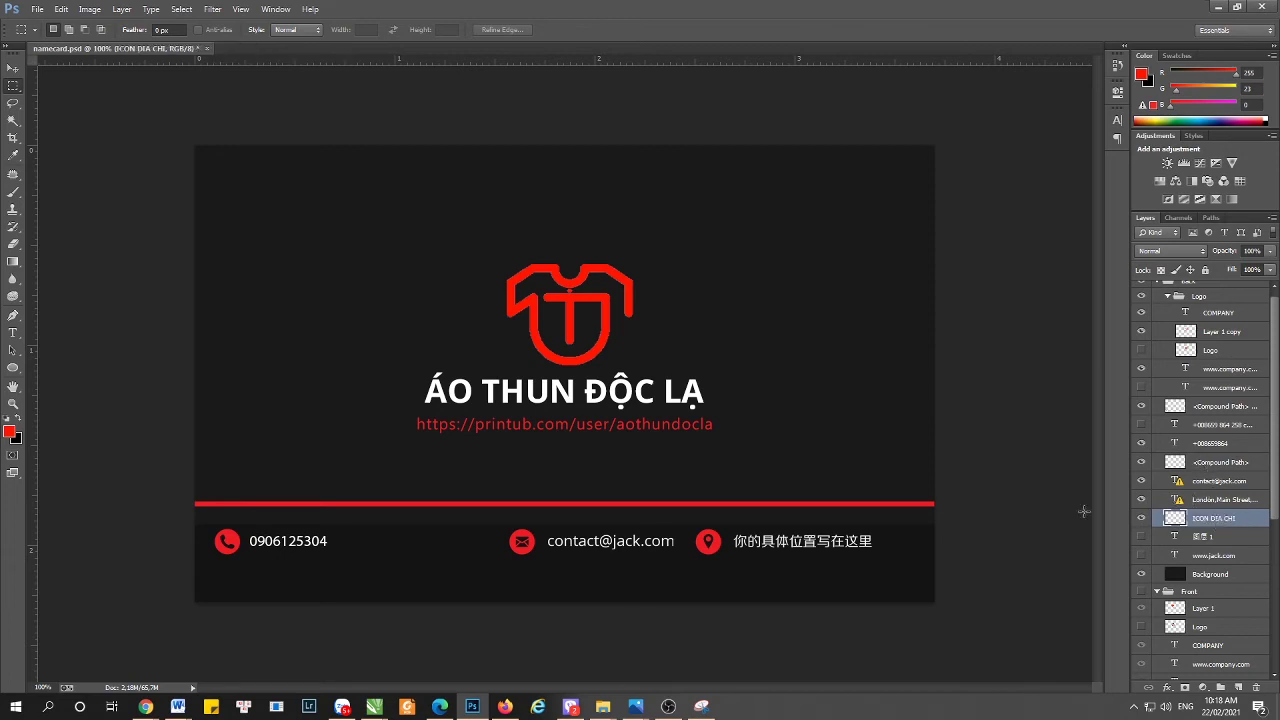
# - Replace the placeholder email text with the owner's Gmail address and commit the edit
pyautogui.click(1209, 503)
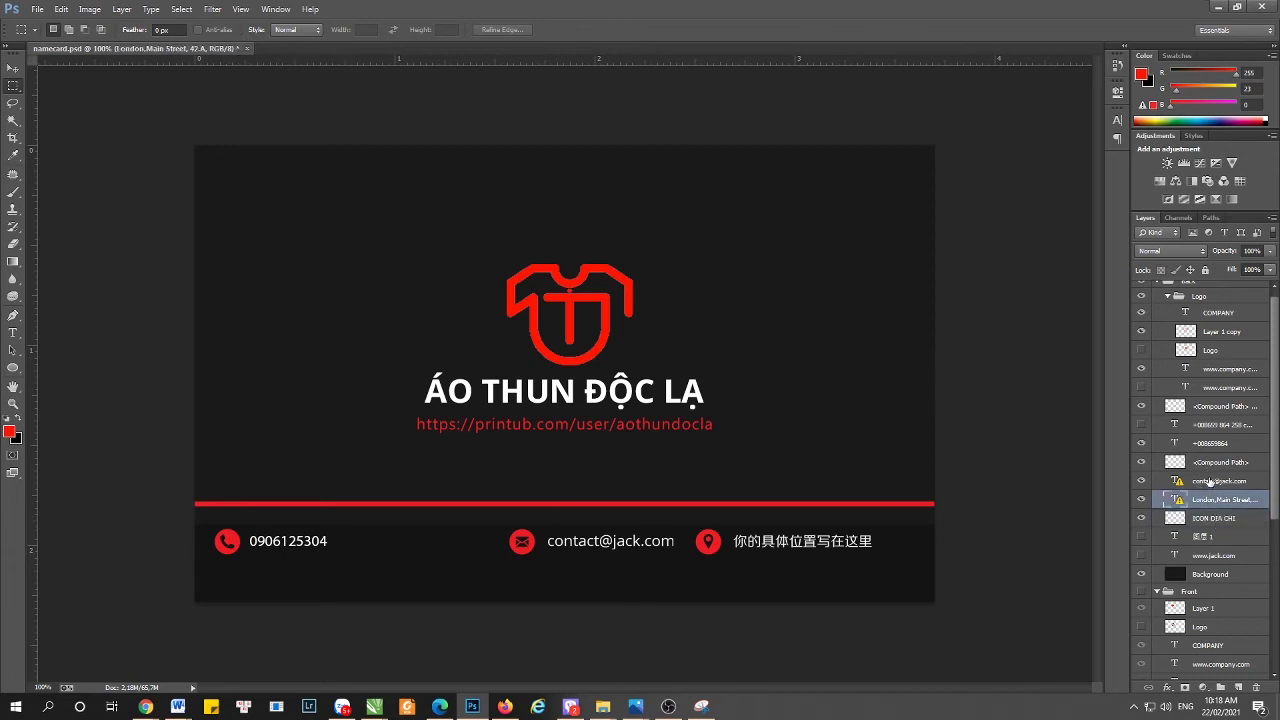
pyautogui.click(1209, 481)
pyautogui.press('t')
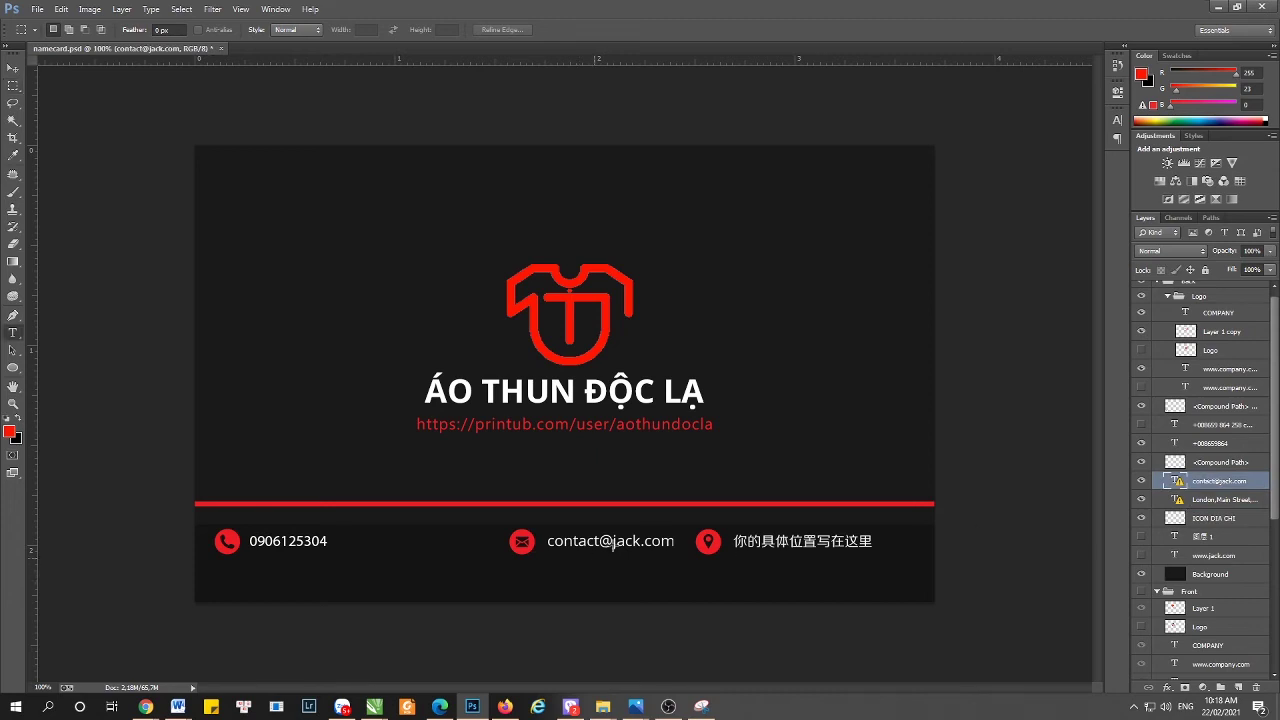
pyautogui.click(614, 541)
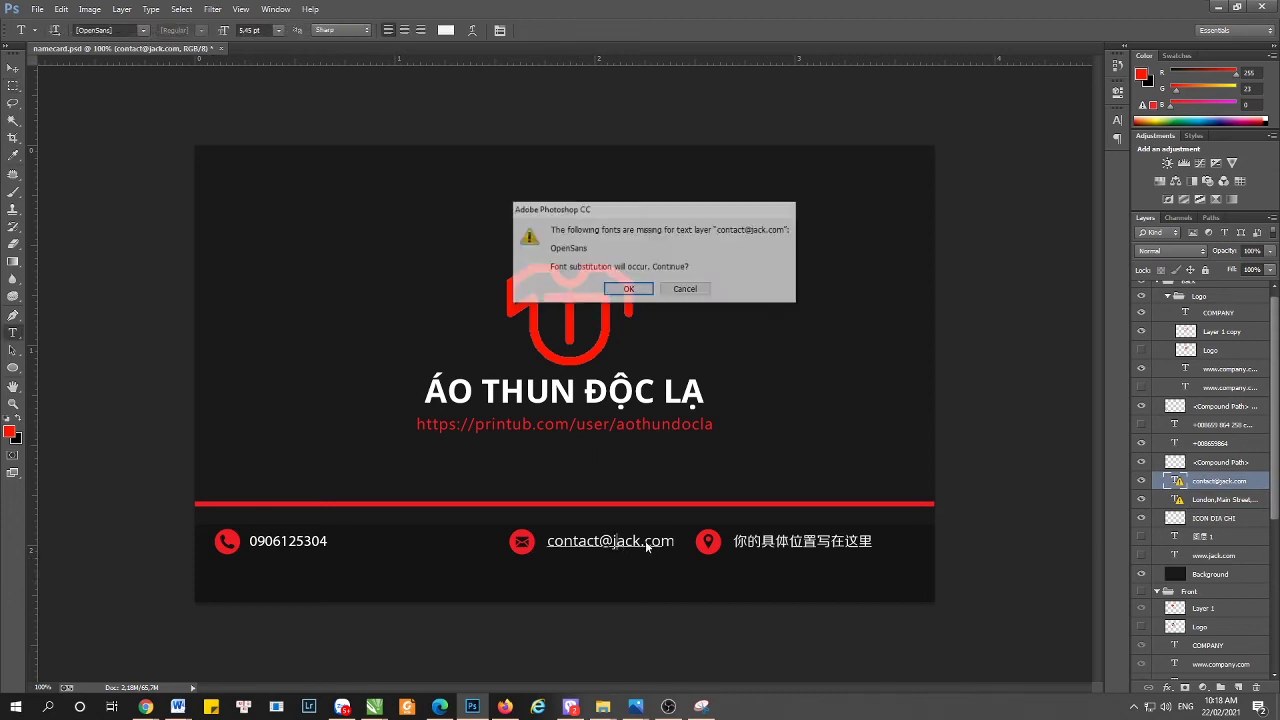
pyautogui.click(630, 291)
pyautogui.hotkey('ctrl', 'a')
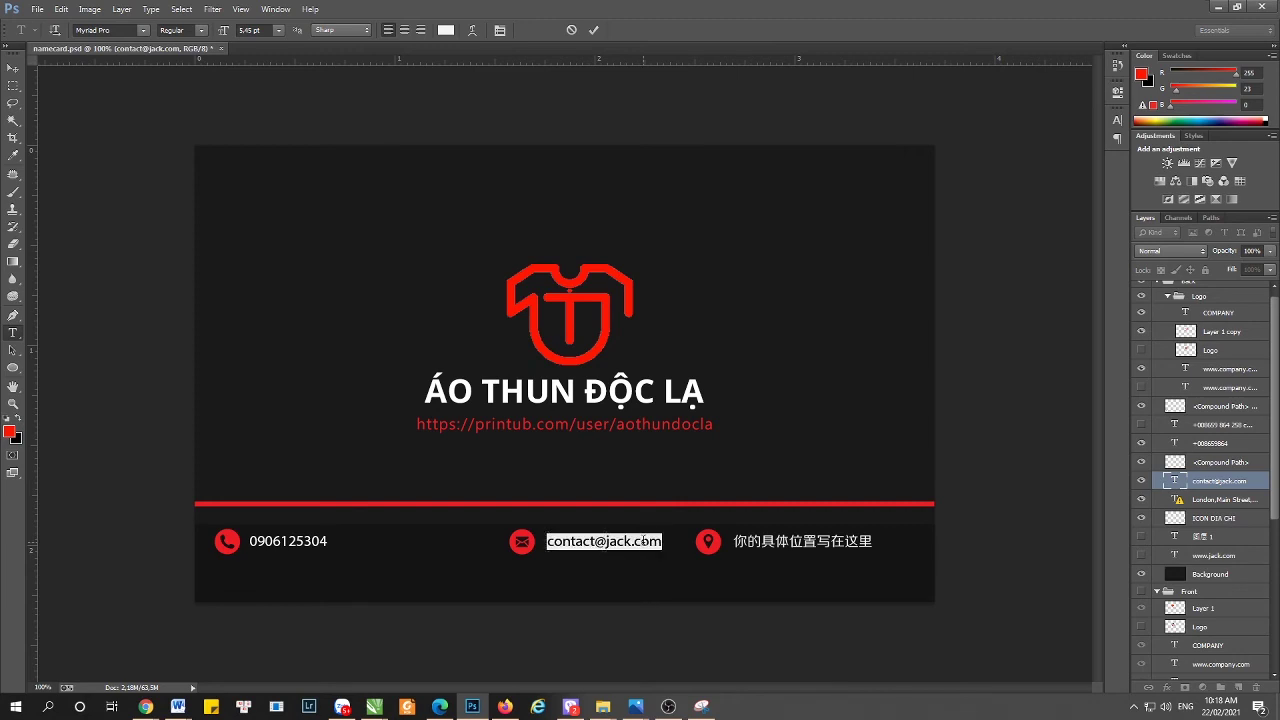
pyautogui.write('TRUNG')
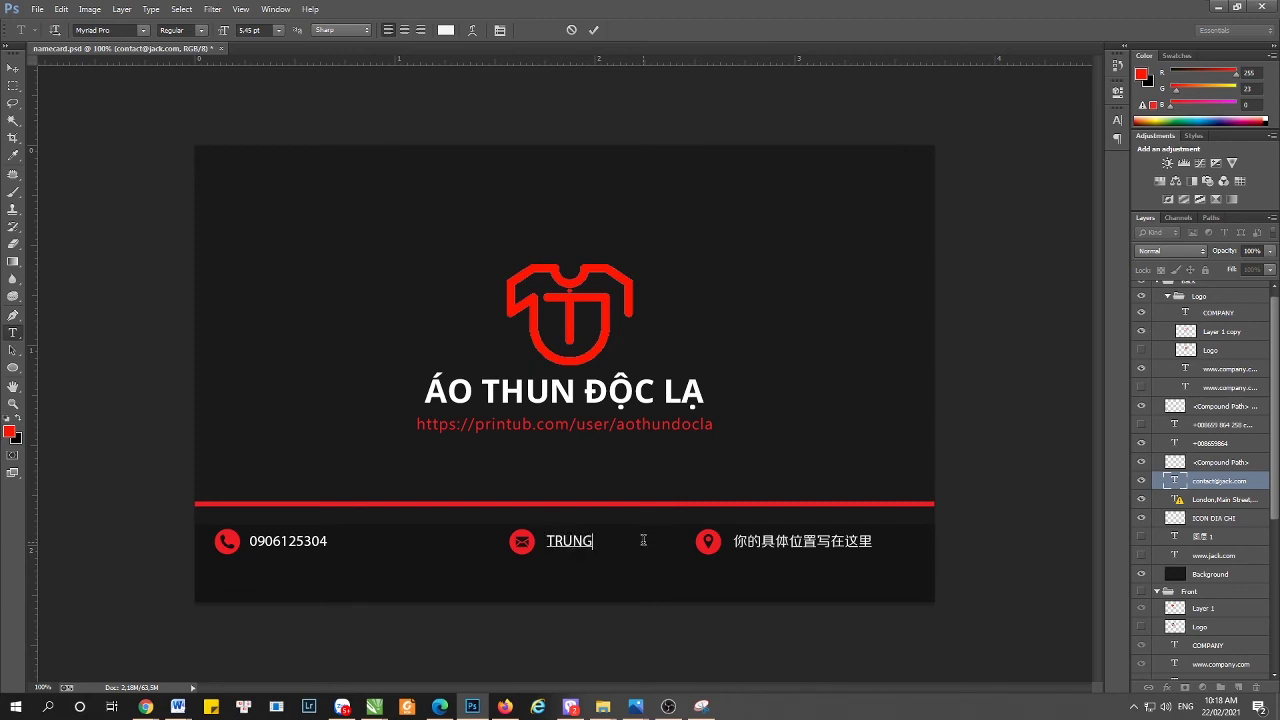
pyautogui.press('BackSpace')
pyautogui.press('BackSpace')
pyautogui.press('BackSpace')
pyautogui.press('BackSpace')
pyautogui.press('BackSpace')
pyautogui.click(12, 67)
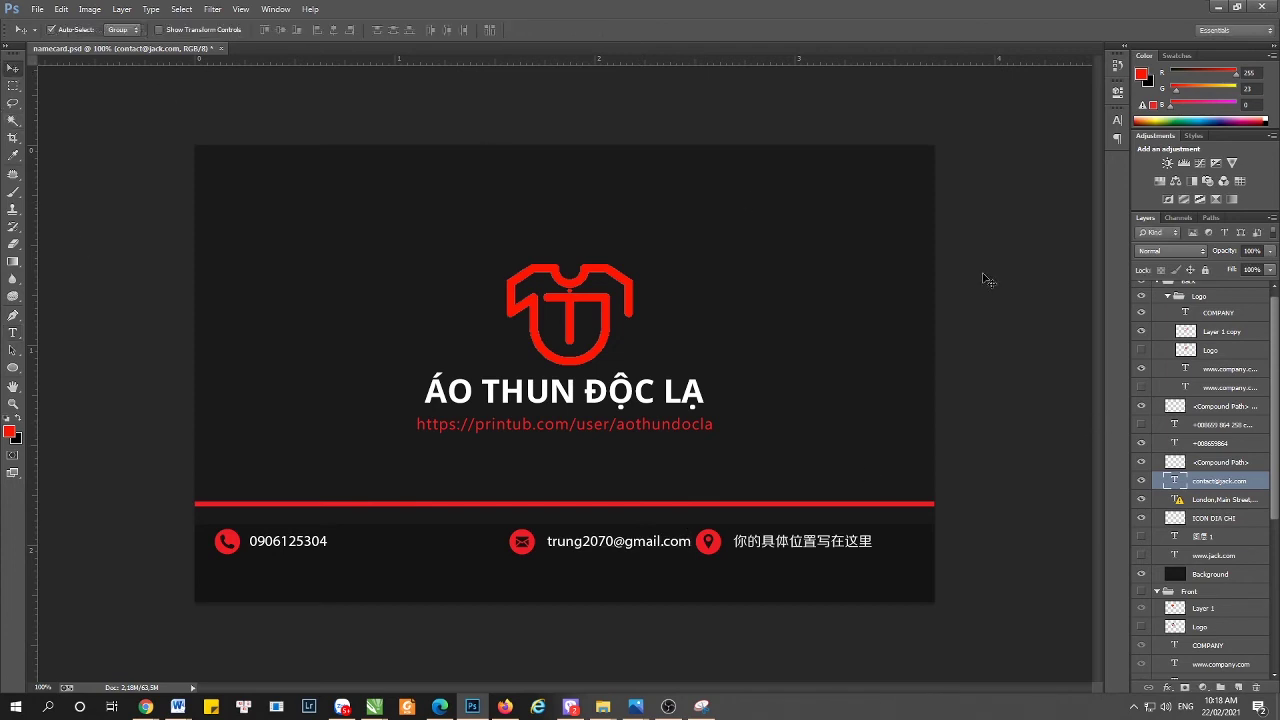
pyautogui.click(522, 544)
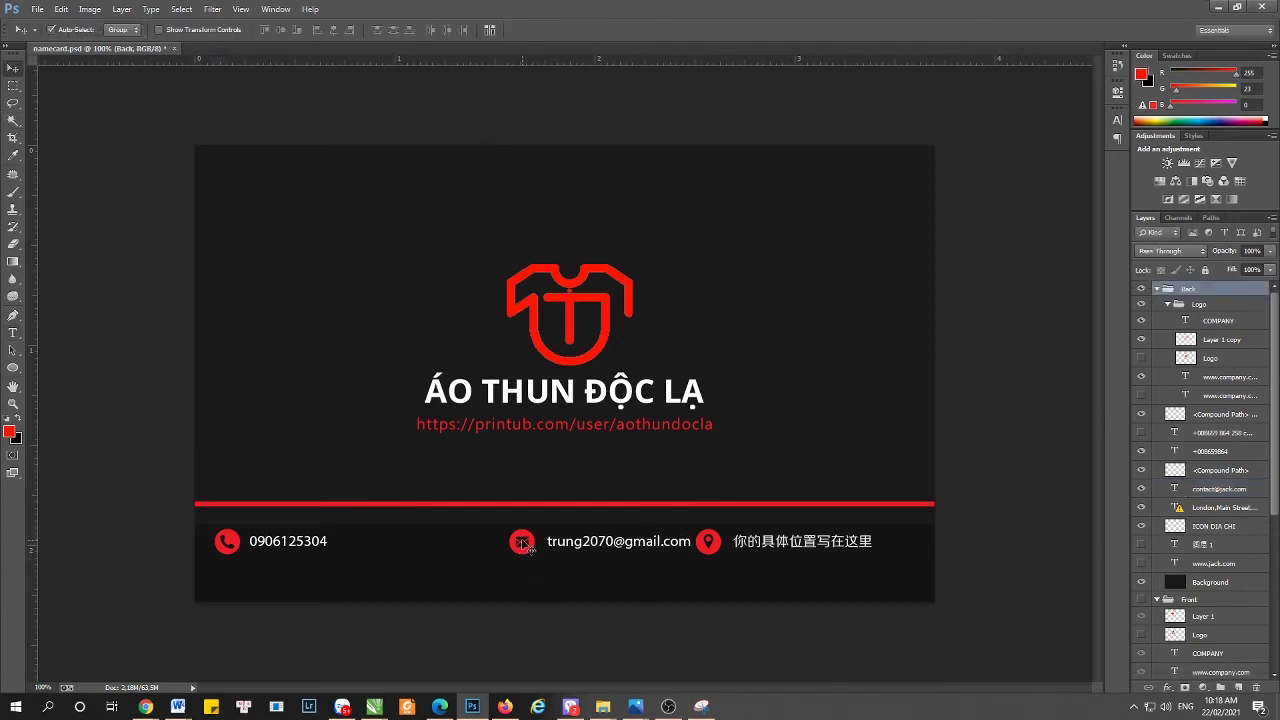
pyautogui.rightClick(525, 545)
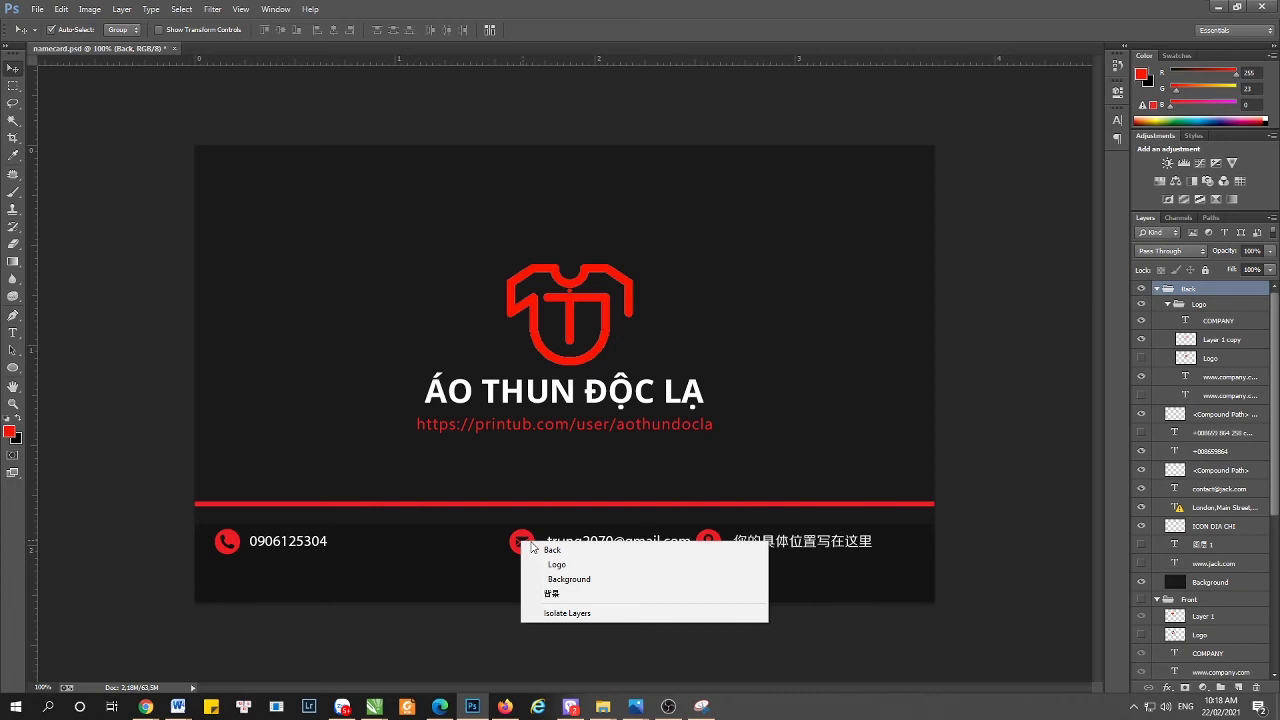
pyautogui.click(554, 596)
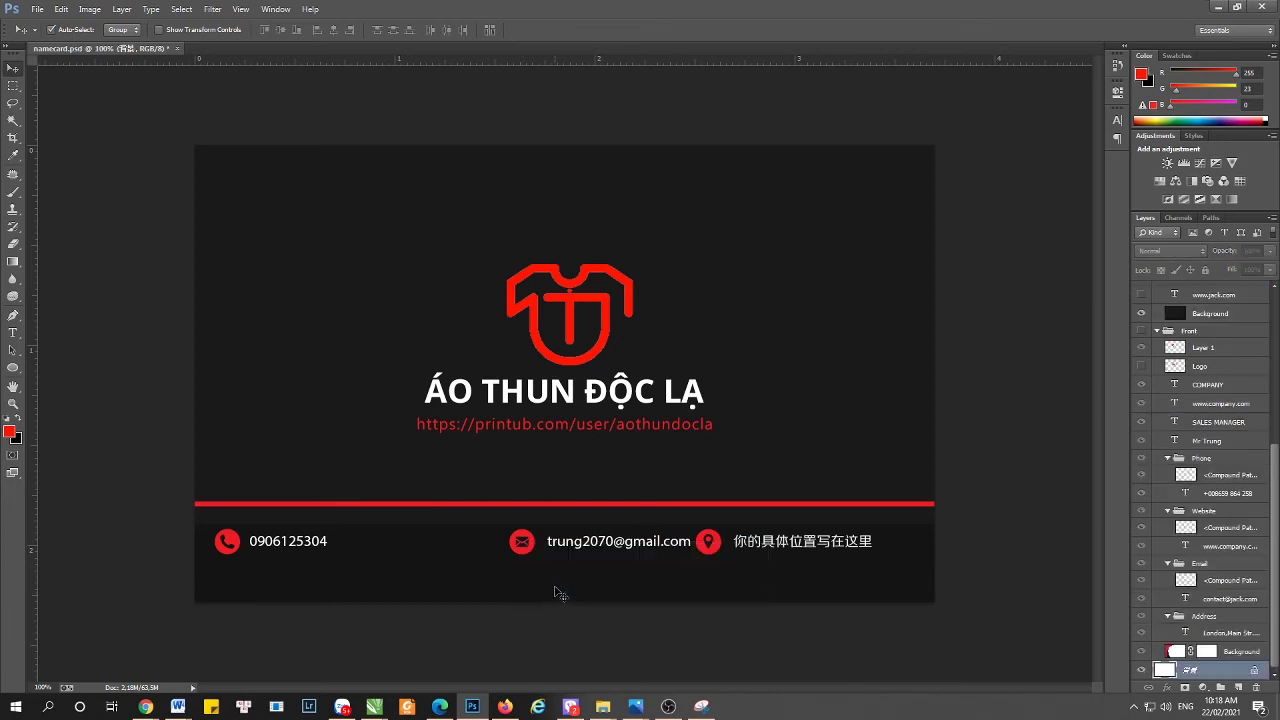
pyautogui.rightClick(536, 547)
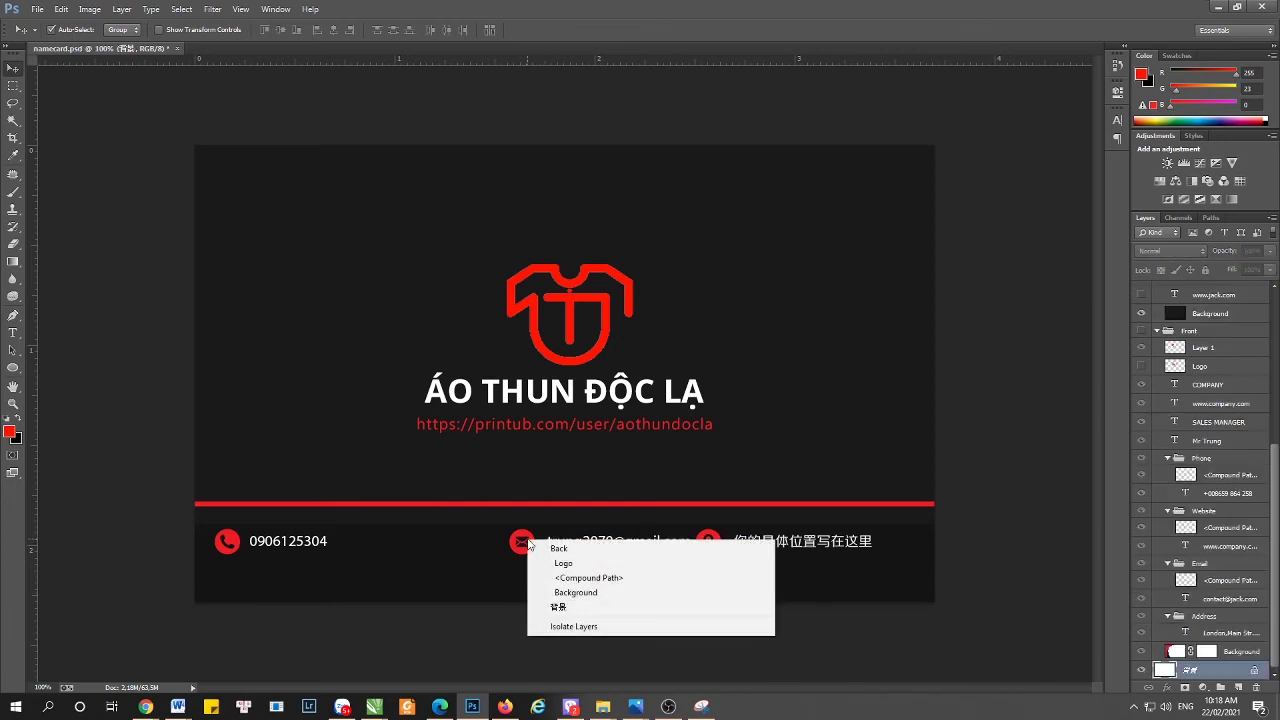
pyautogui.click(555, 629)
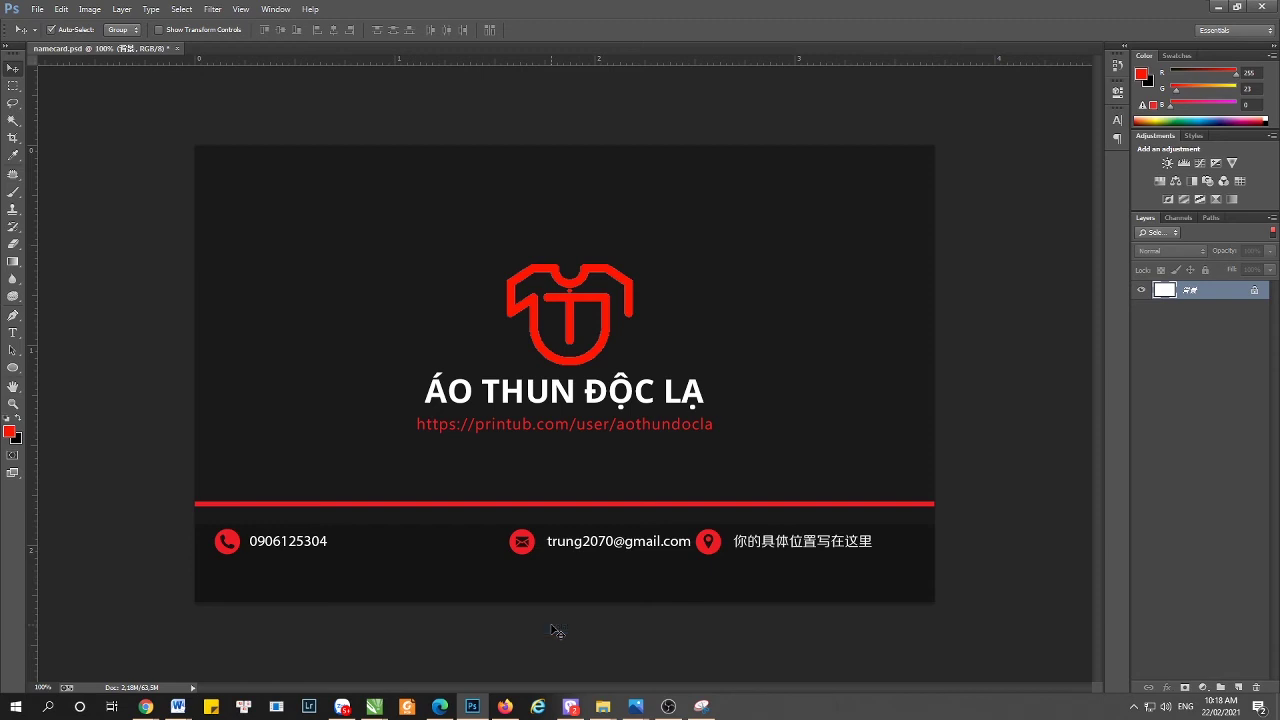
pyautogui.rightClick(535, 546)
pyautogui.click(560, 597)
pyautogui.click(1157, 234)
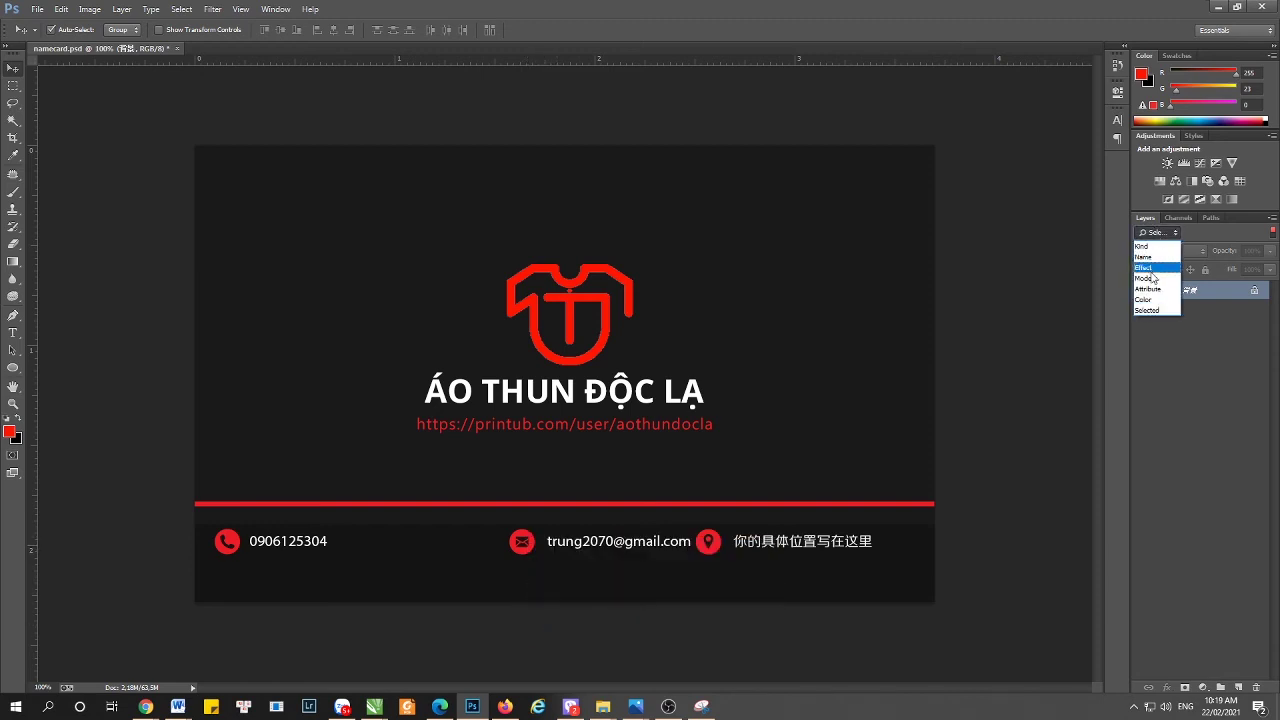
pyautogui.click(1142, 246)
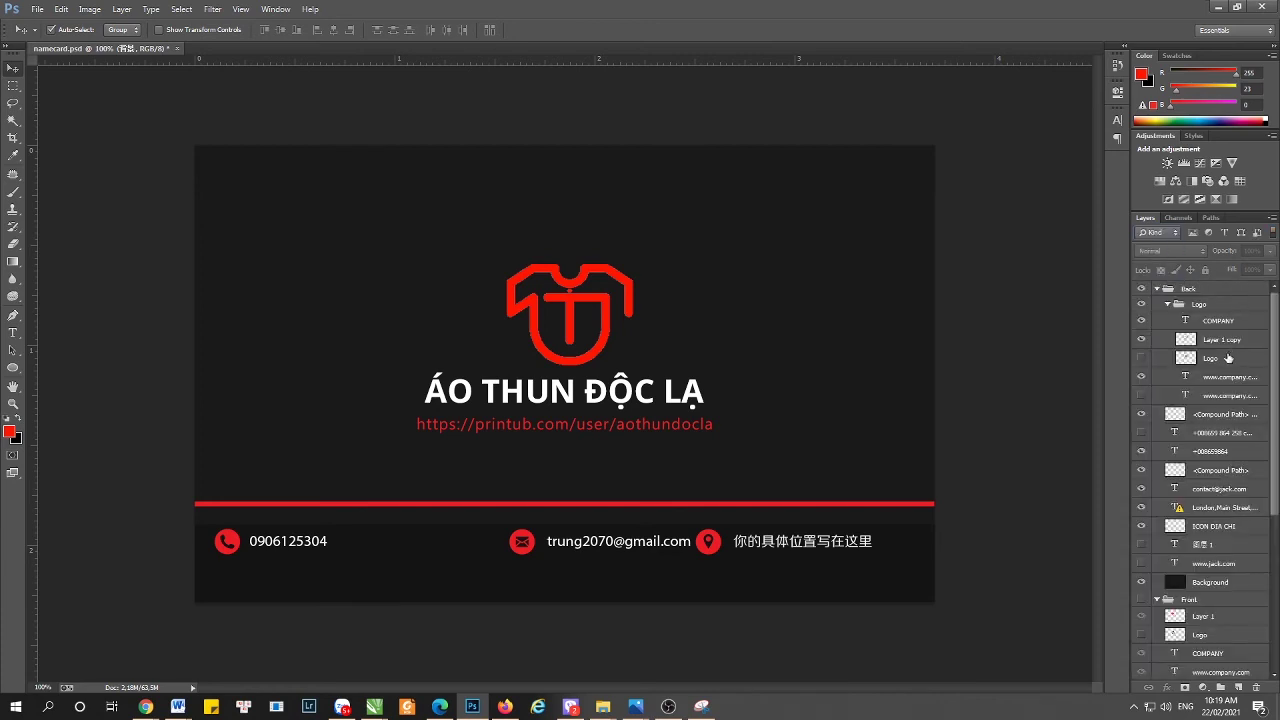
pyautogui.click(1210, 510)
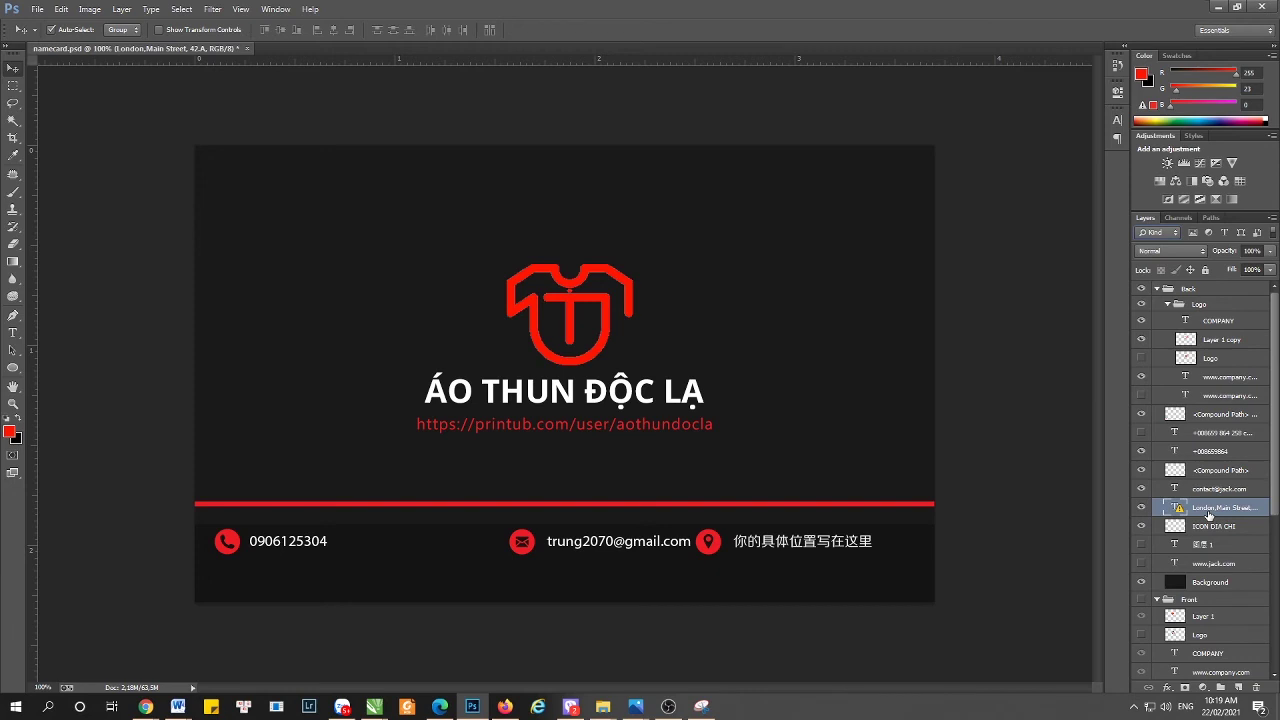
pyautogui.click(1141, 507)
pyautogui.click(1141, 507)
pyautogui.click(1141, 488)
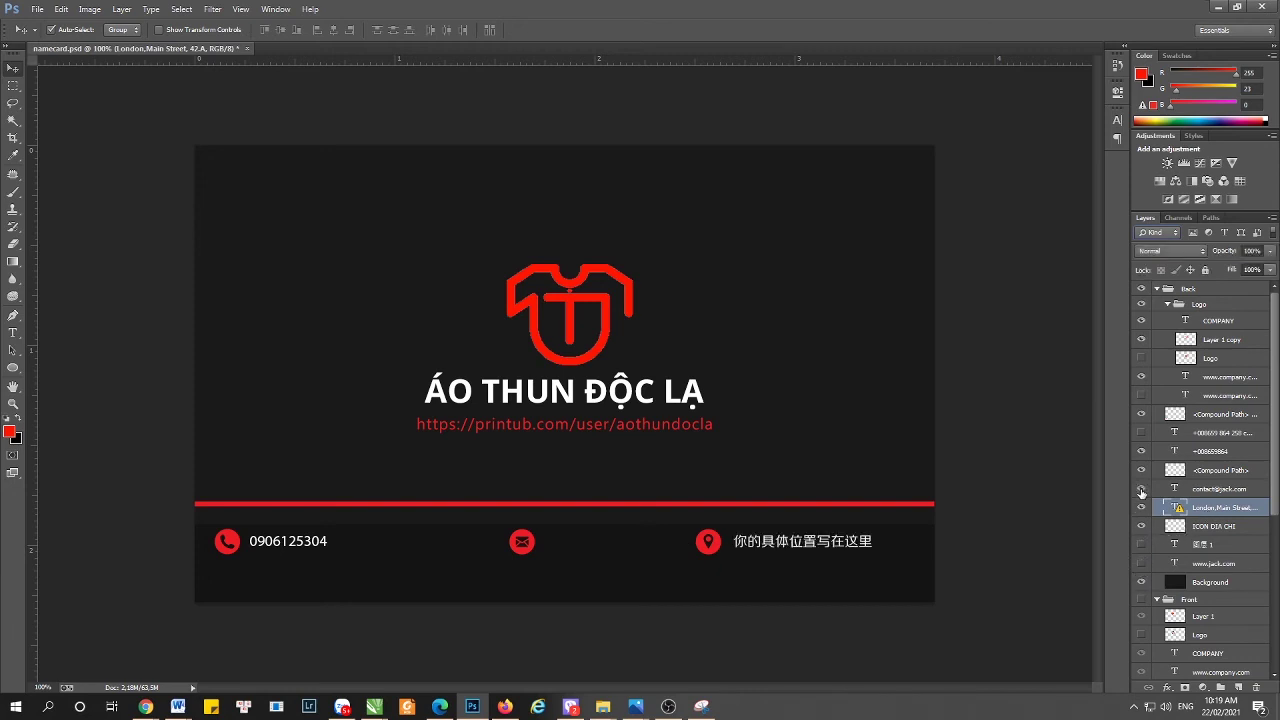
pyautogui.click(1141, 488)
pyautogui.click(1141, 470)
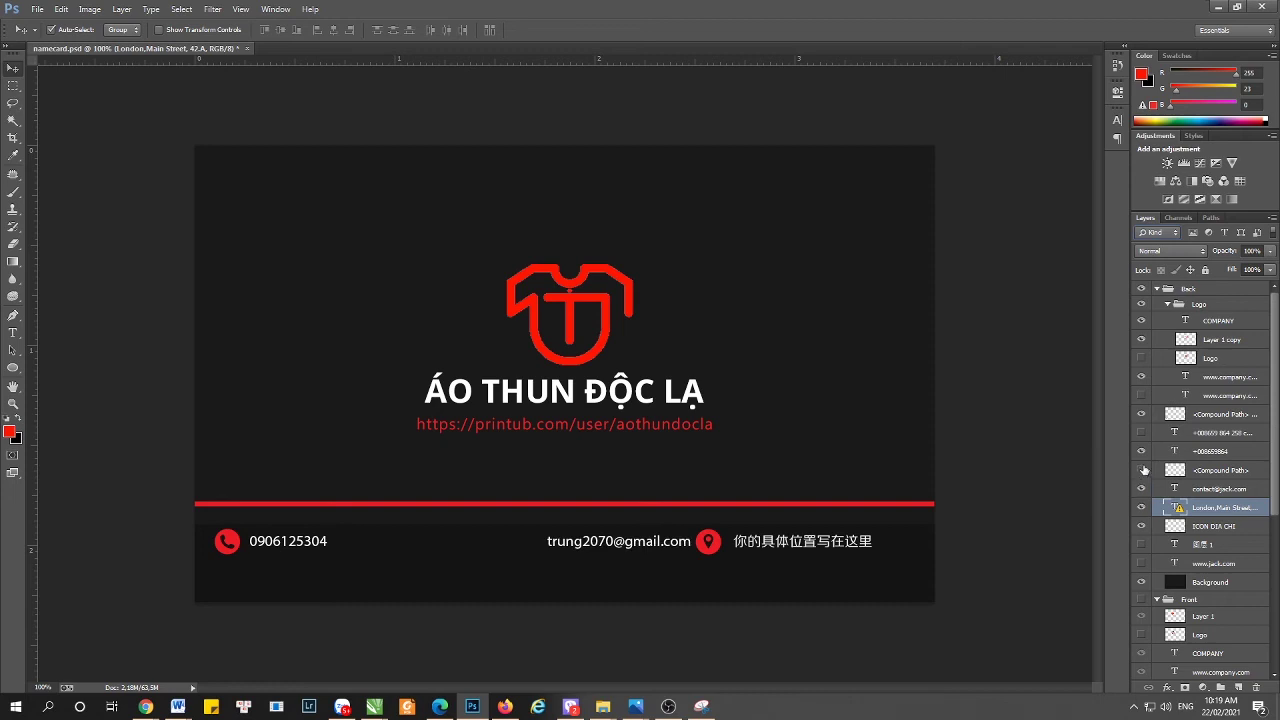
pyautogui.click(1141, 470)
pyautogui.click(1209, 479)
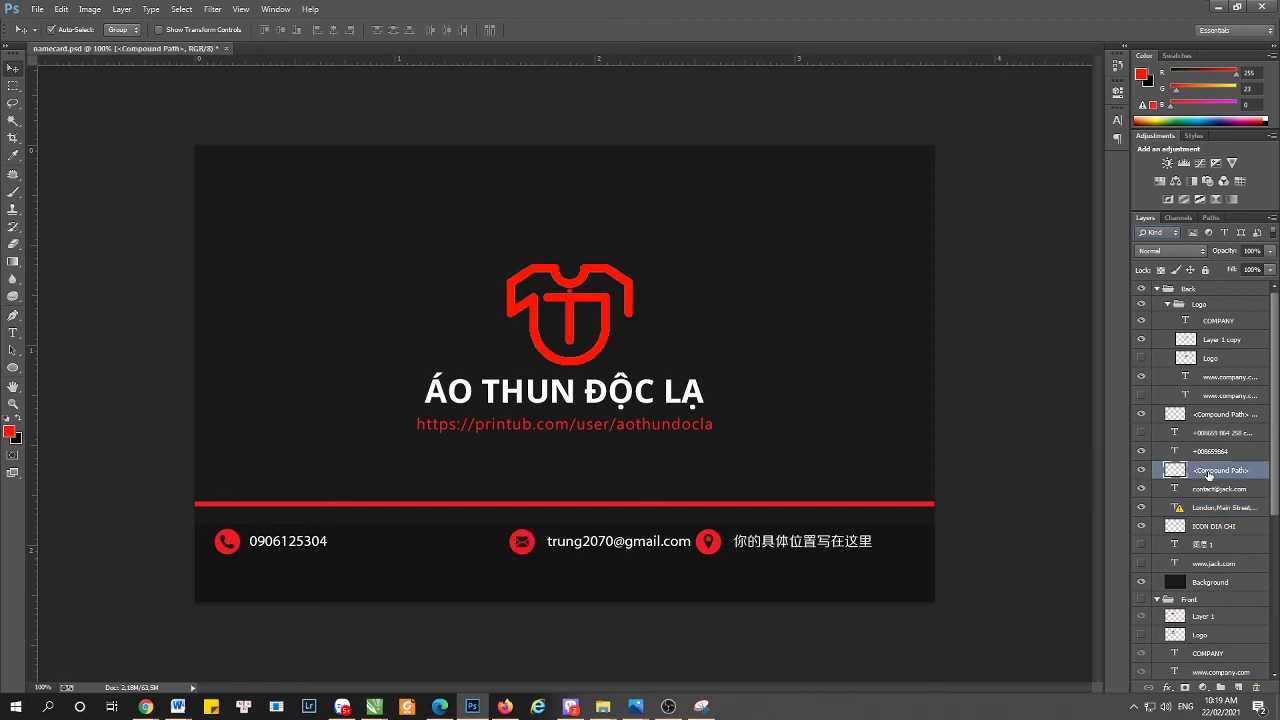
# - Rename the envelope icon layer to Icon email
pyautogui.doubleClick(1210, 478)
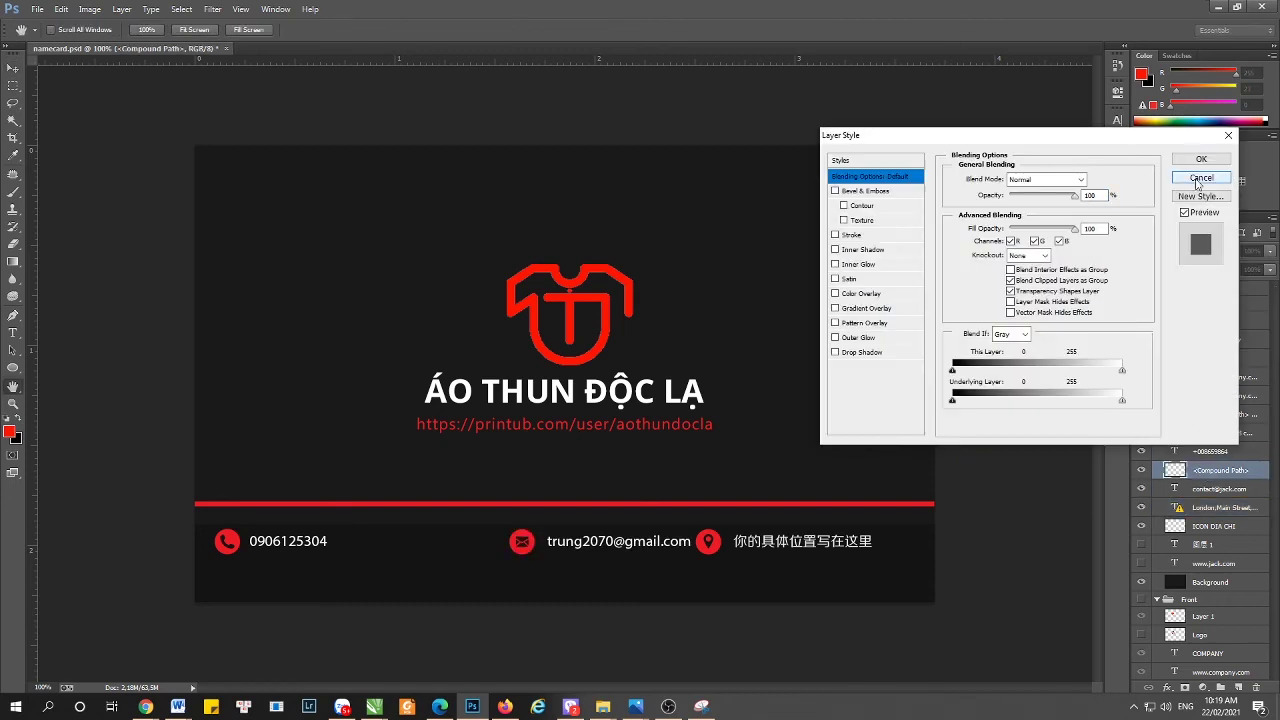
pyautogui.click(1201, 178)
pyautogui.doubleClick(1206, 470)
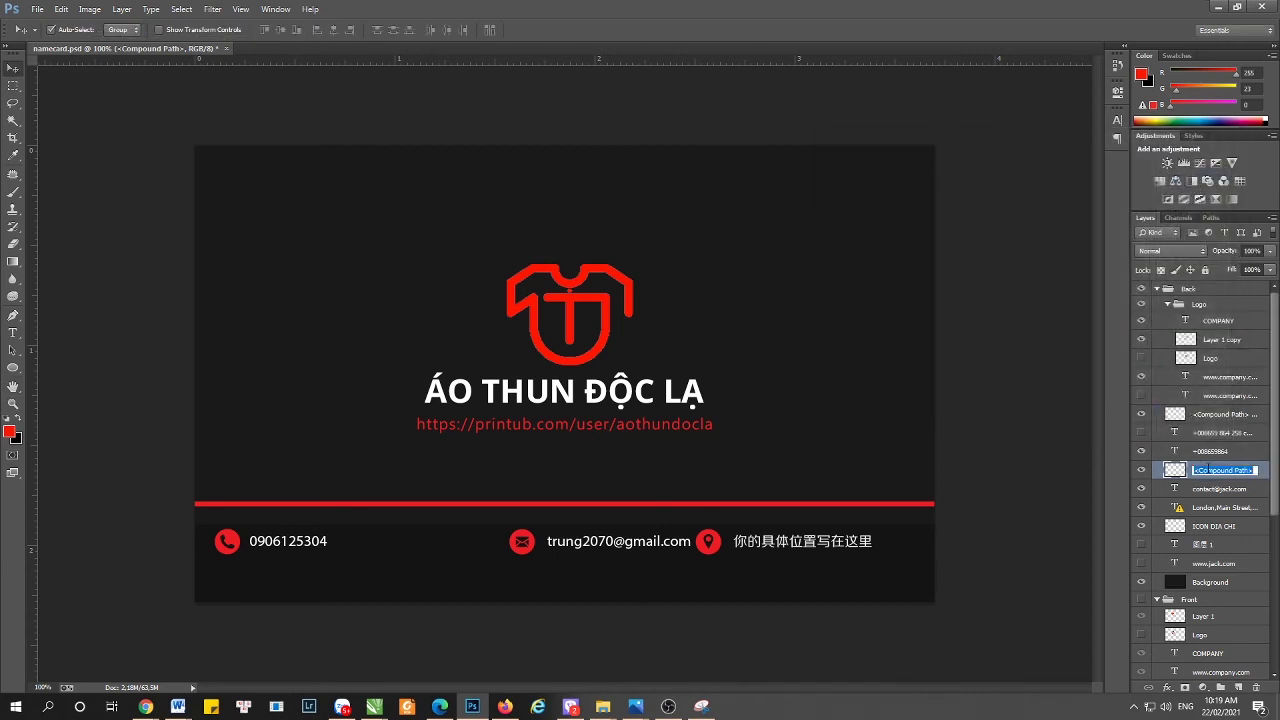
pyautogui.press('BackSpace')
pyautogui.press('Return')
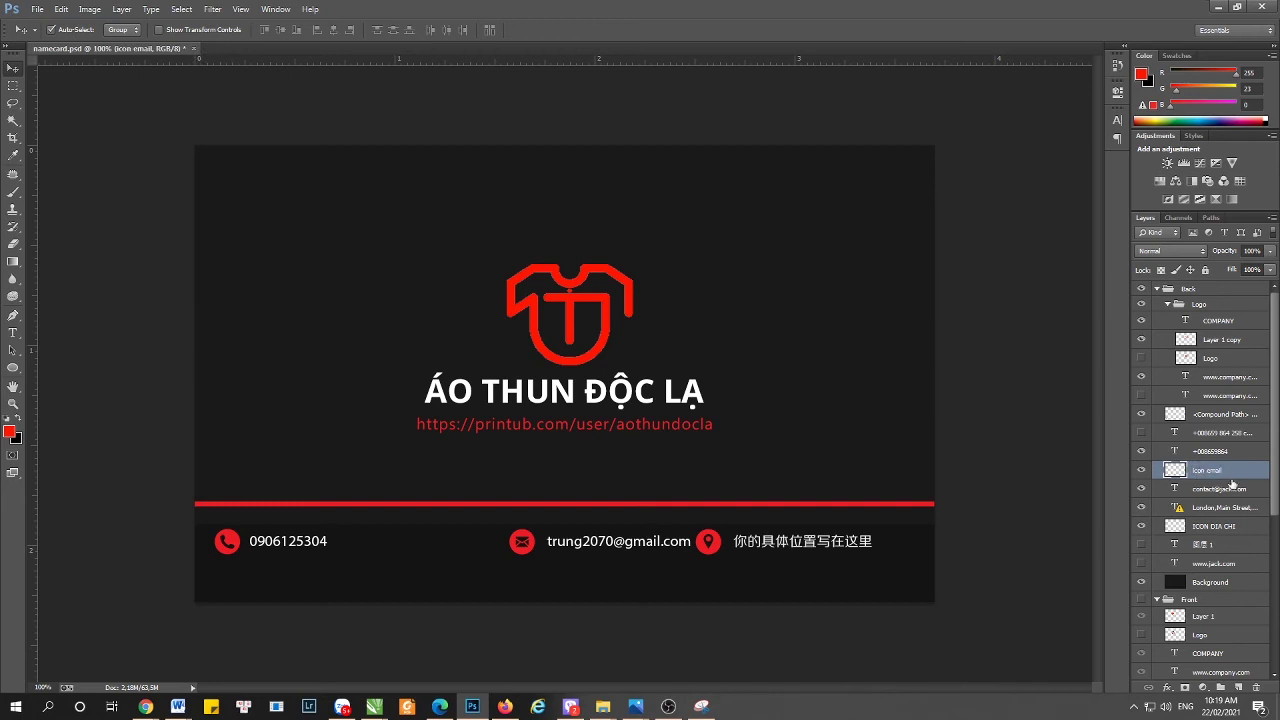
# - Link Icon email with the email text and move both left beside the phone number
pyautogui.keyDown('shift'); pyautogui.click(1222, 488); pyautogui.keyUp('shift')
pyautogui.click(1148, 688)
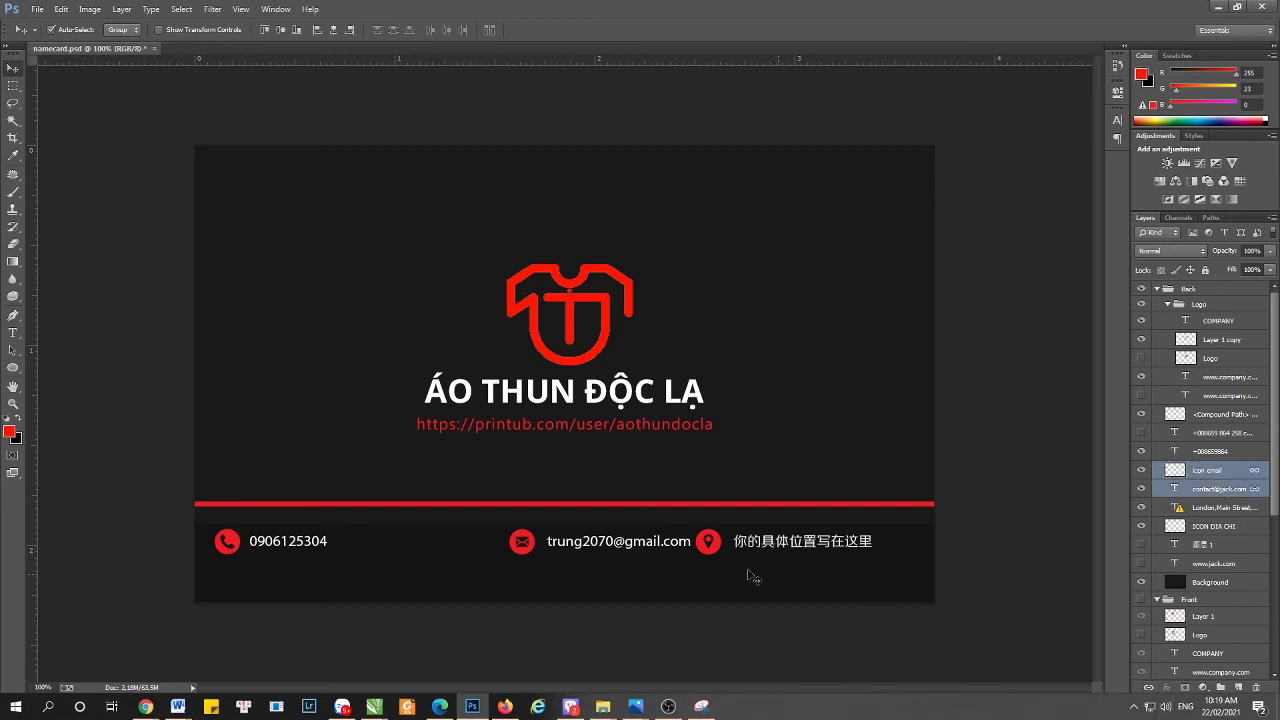
pyautogui.hotkey('ctrl', 't')
pyautogui.moveTo(626, 538); pyautogui.dragTo(483, 530)
pyautogui.press('Return')
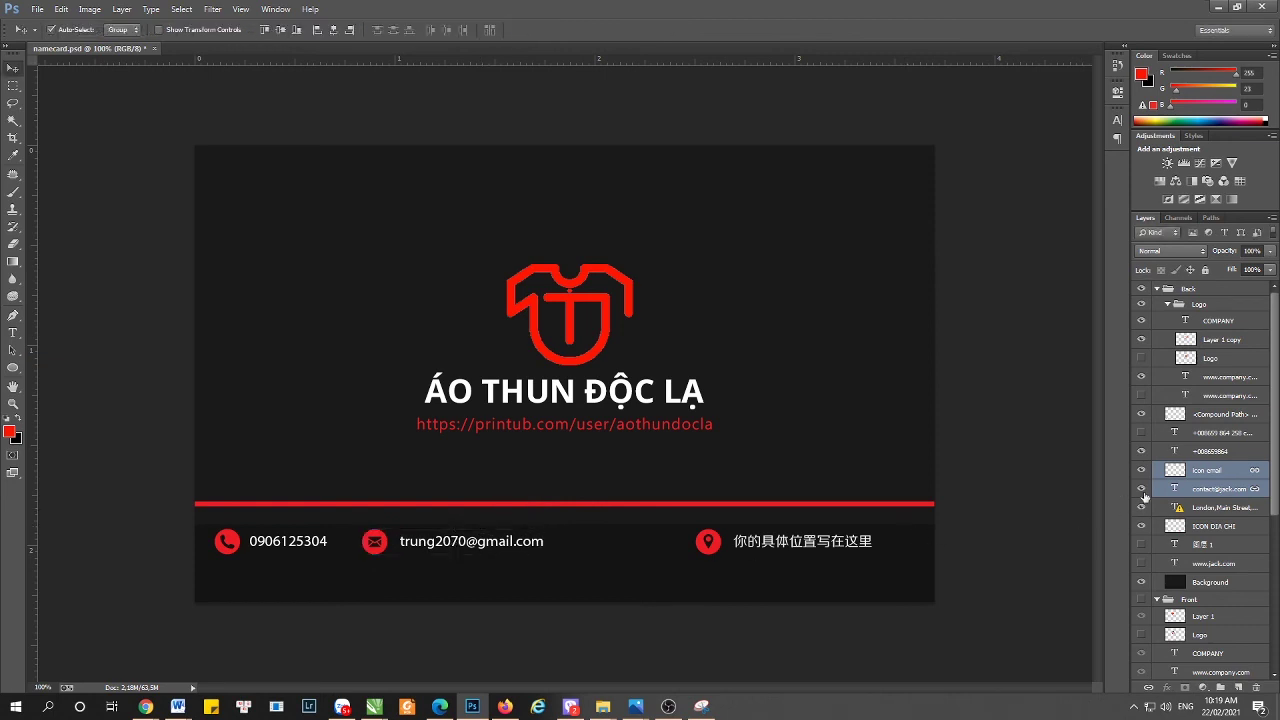
pyautogui.click(1208, 508)
# - Move the ICON DIA CHI pin icon and address text together to the left
pyautogui.click(1200, 528)
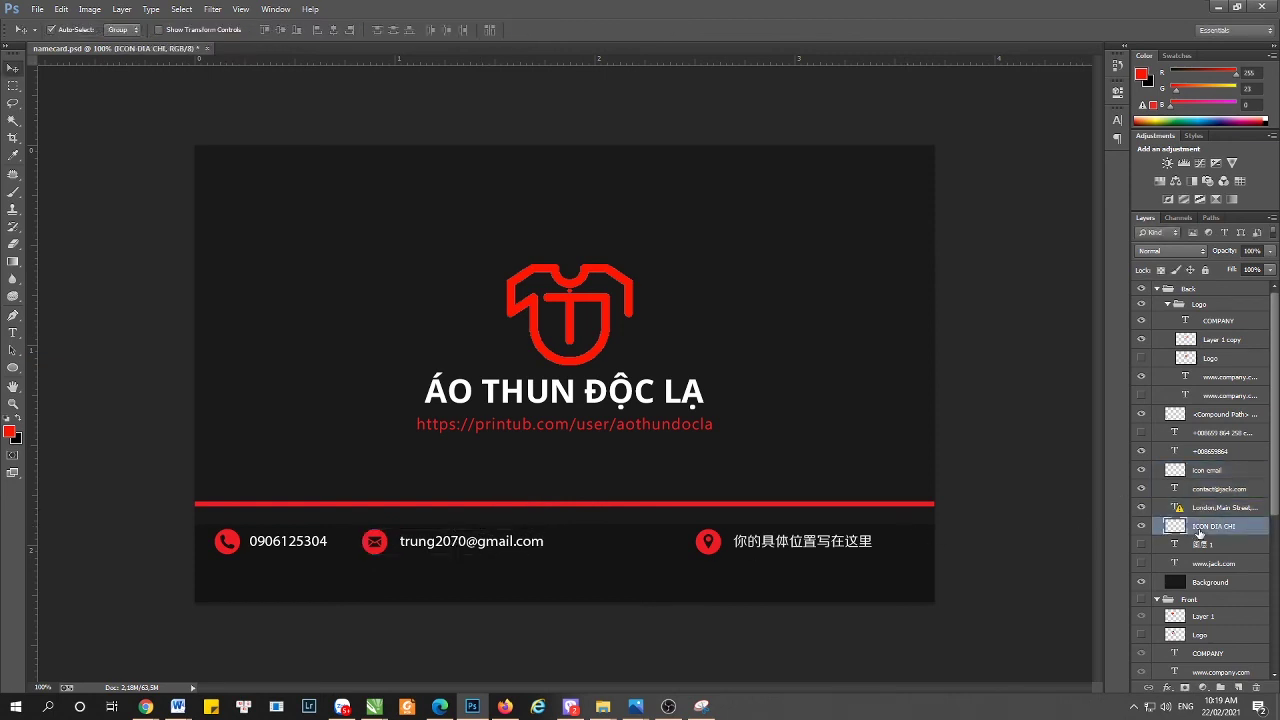
pyautogui.keyDown('shift'); pyautogui.click(1205, 508); pyautogui.keyUp('shift')
pyautogui.hotkey('ctrl', 't')
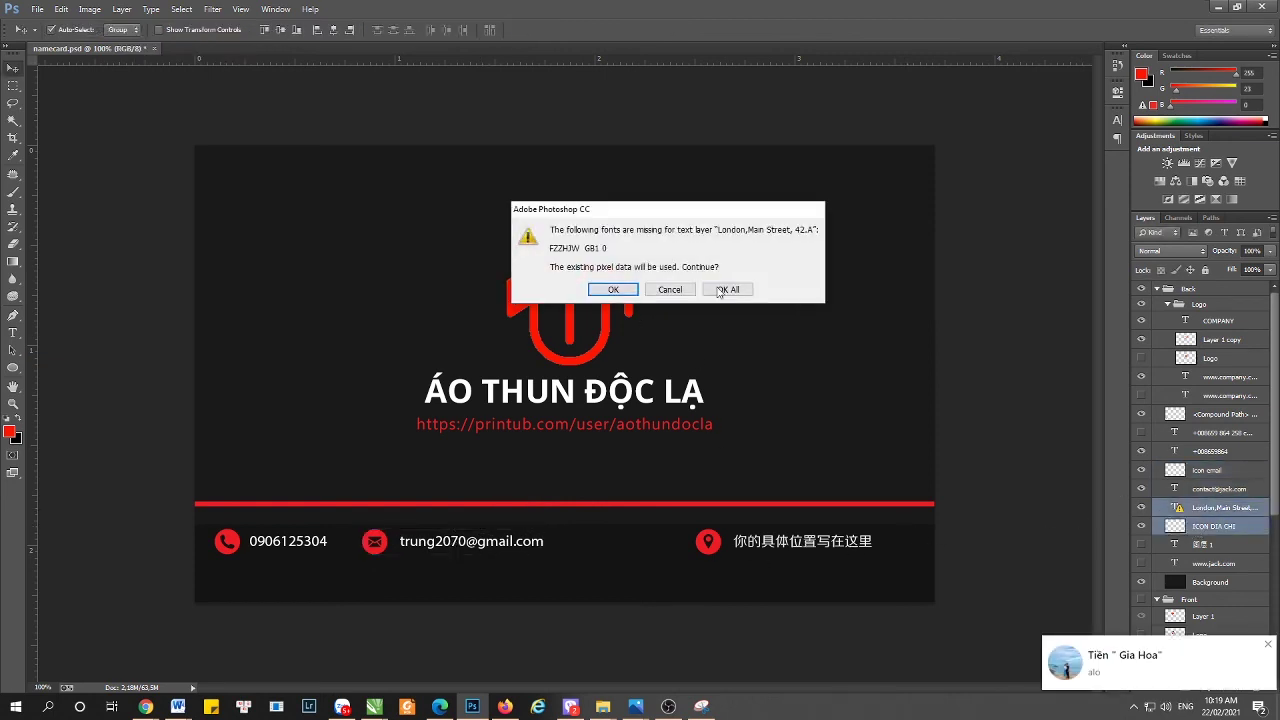
pyautogui.press('Return')
pyautogui.moveTo(800, 528); pyautogui.dragTo(688, 528)
pyautogui.press('Return')
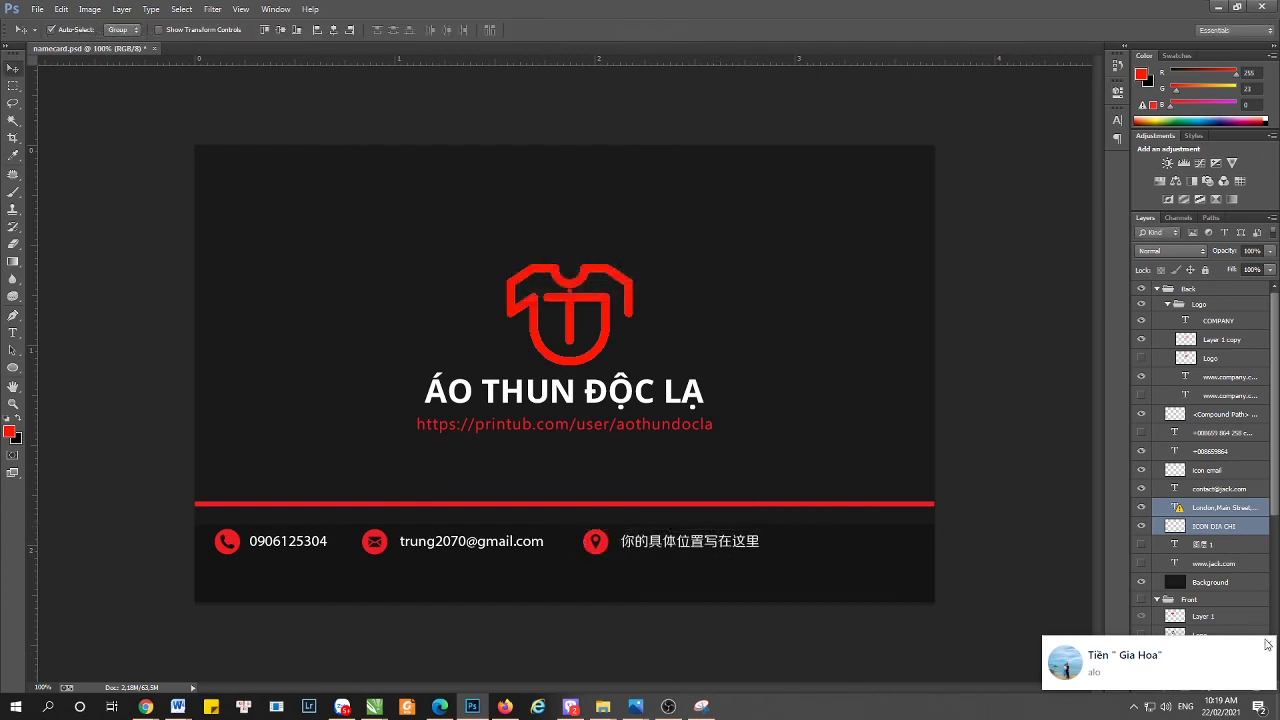
# - Dismiss the chat notification and return to the card's Layers panel
pyautogui.click(1269, 646)
pyautogui.click(504, 704)
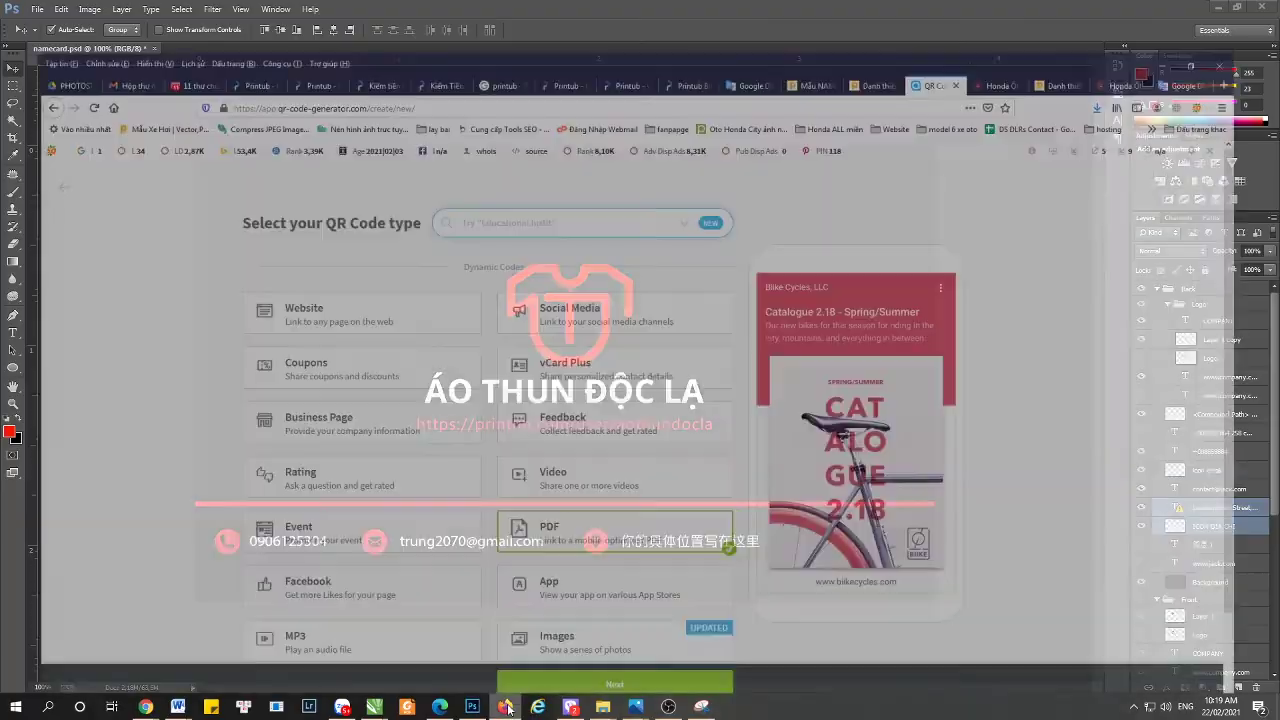
pyautogui.click(504, 704)
pyautogui.scroll(-5, 1247, 600)
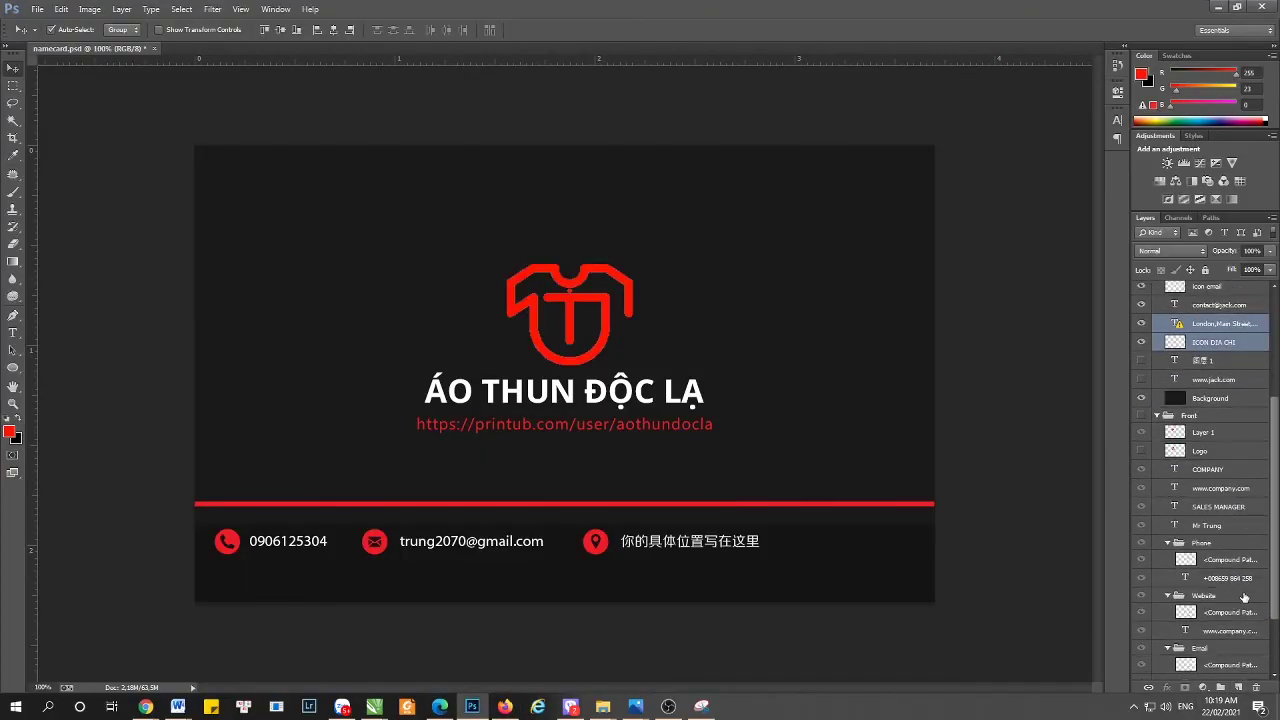
pyautogui.click(1241, 636)
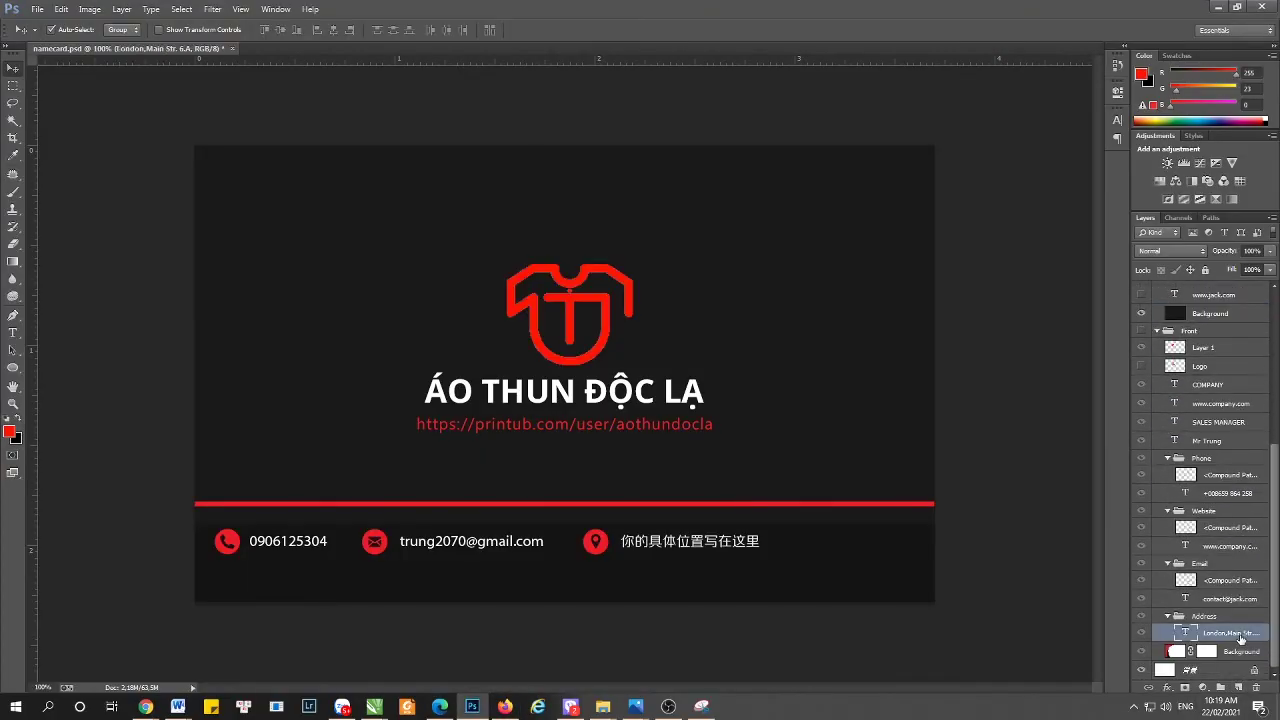
pyautogui.moveTo(1234, 643); pyautogui.dragTo(1238, 688)
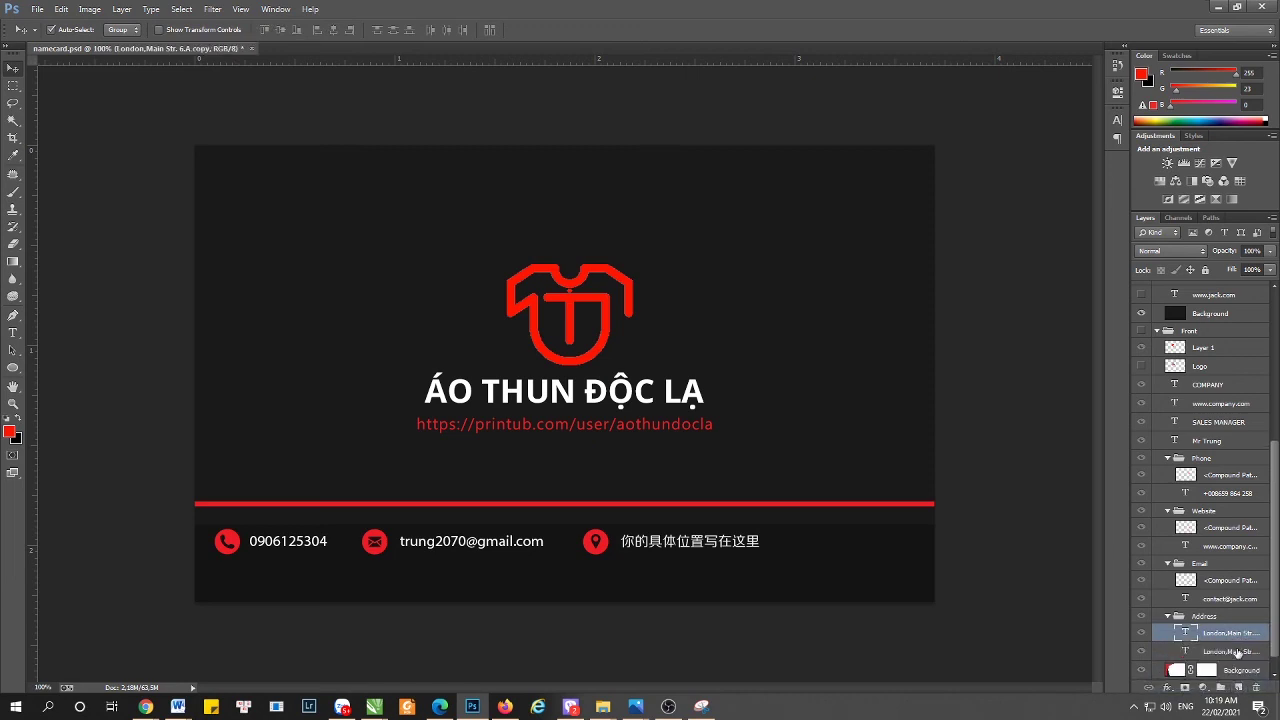
pyautogui.moveTo(1213, 641); pyautogui.dragTo(1225, 377)
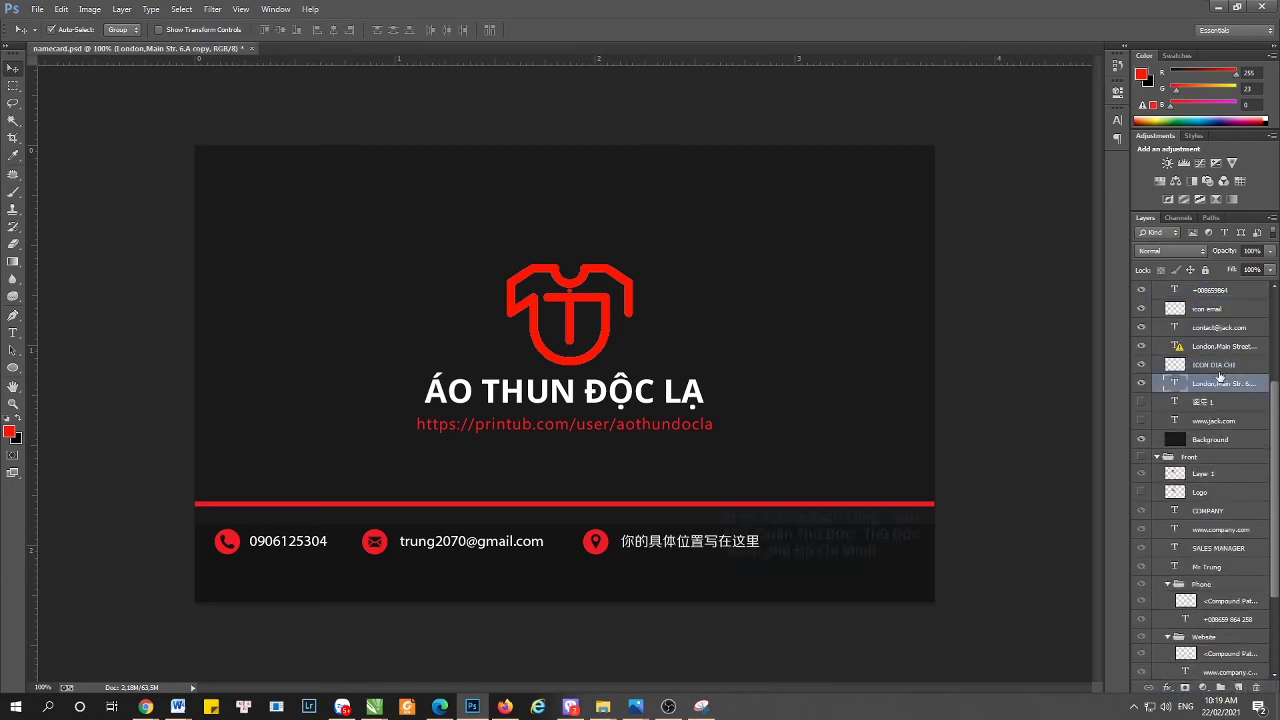
pyautogui.press('v')
pyautogui.doubleClick(811, 523)
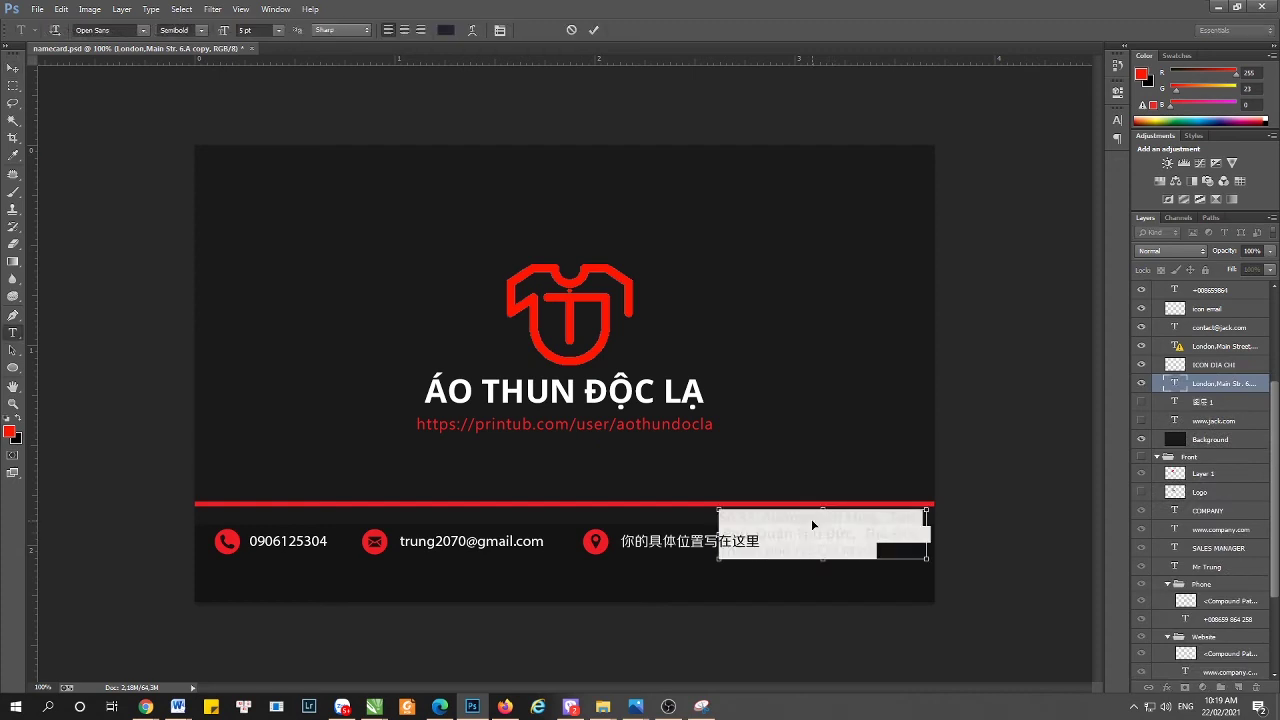
pyautogui.click(13, 67)
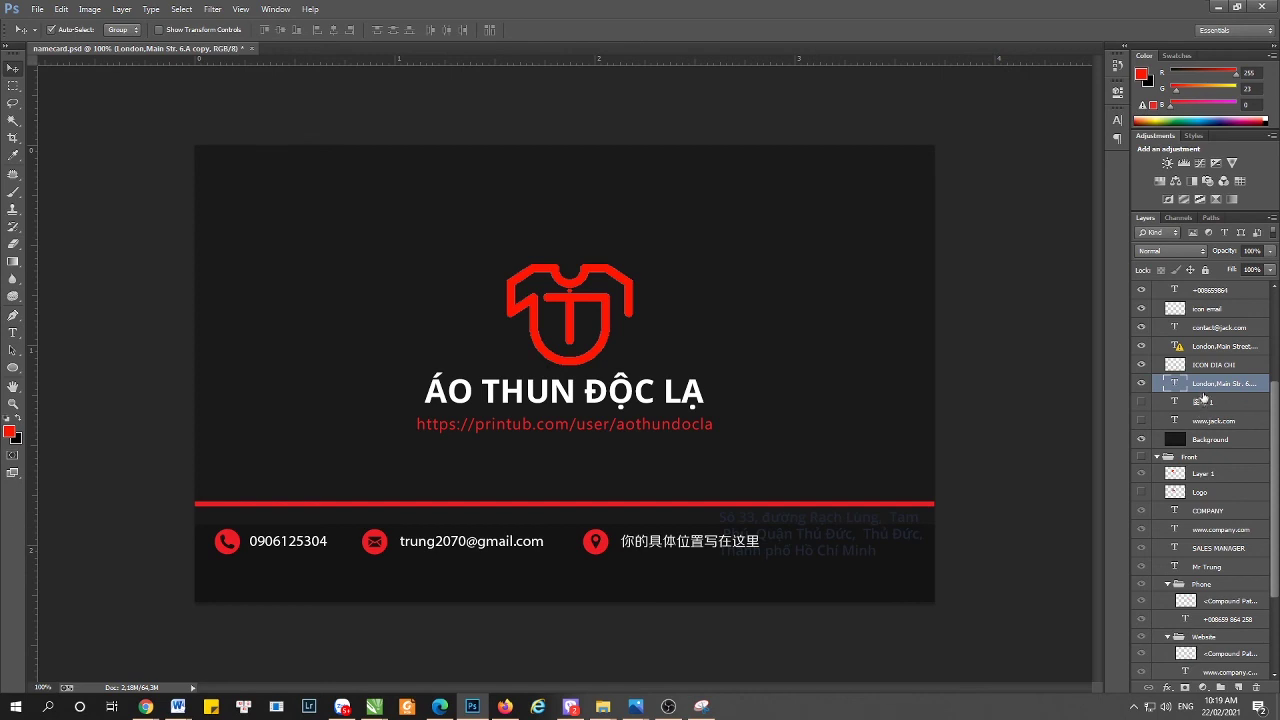
pyautogui.press('Delete')
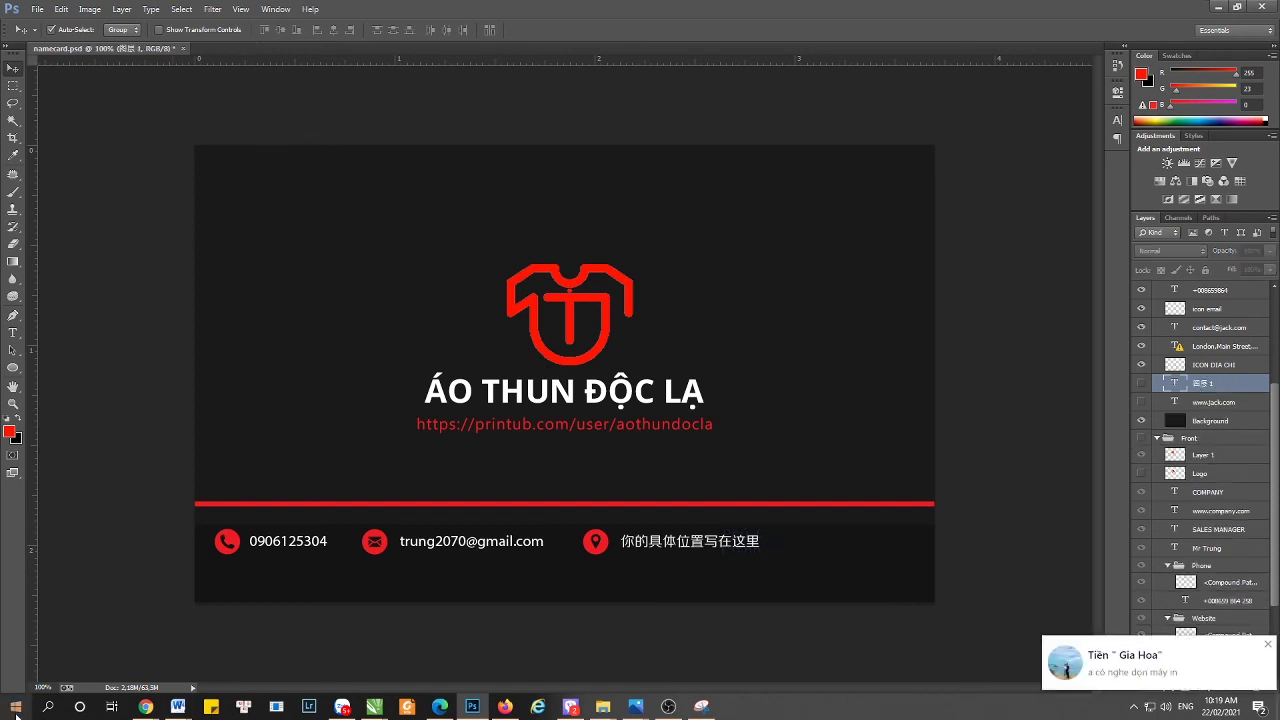
pyautogui.click(47, 706)
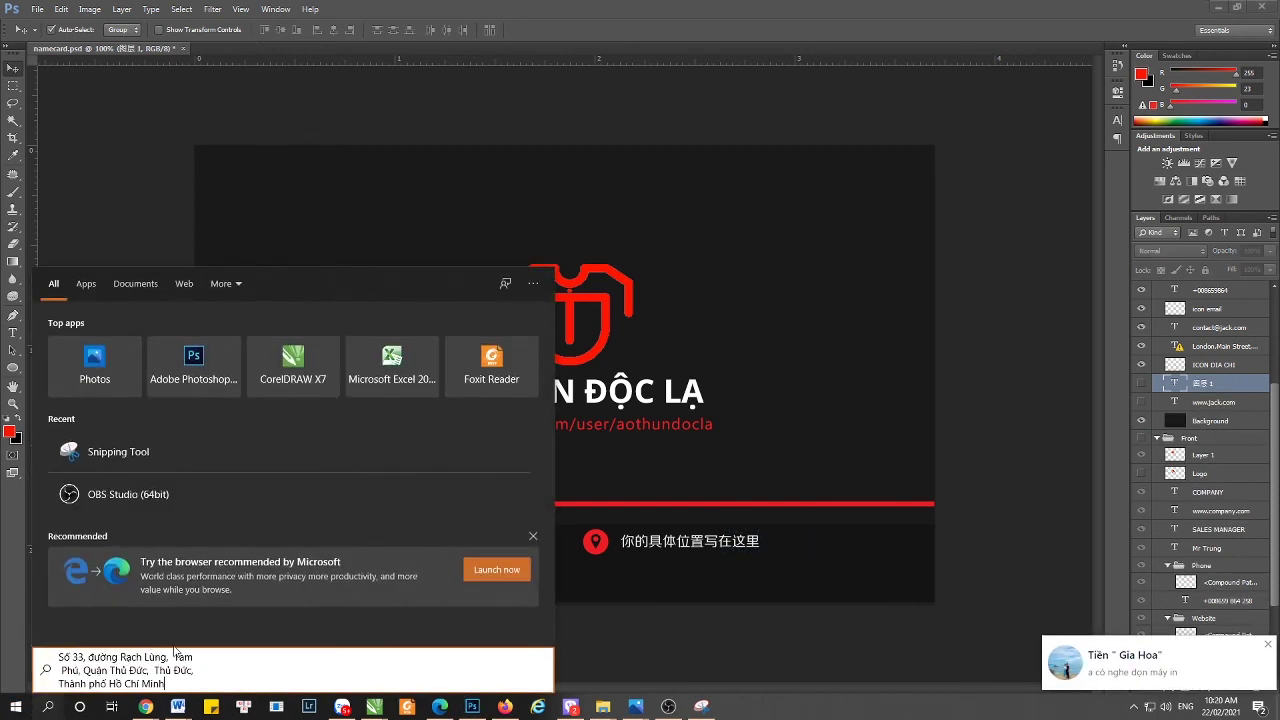
pyautogui.hotkey('ctrl', 'a')
pyautogui.press('BackSpace')
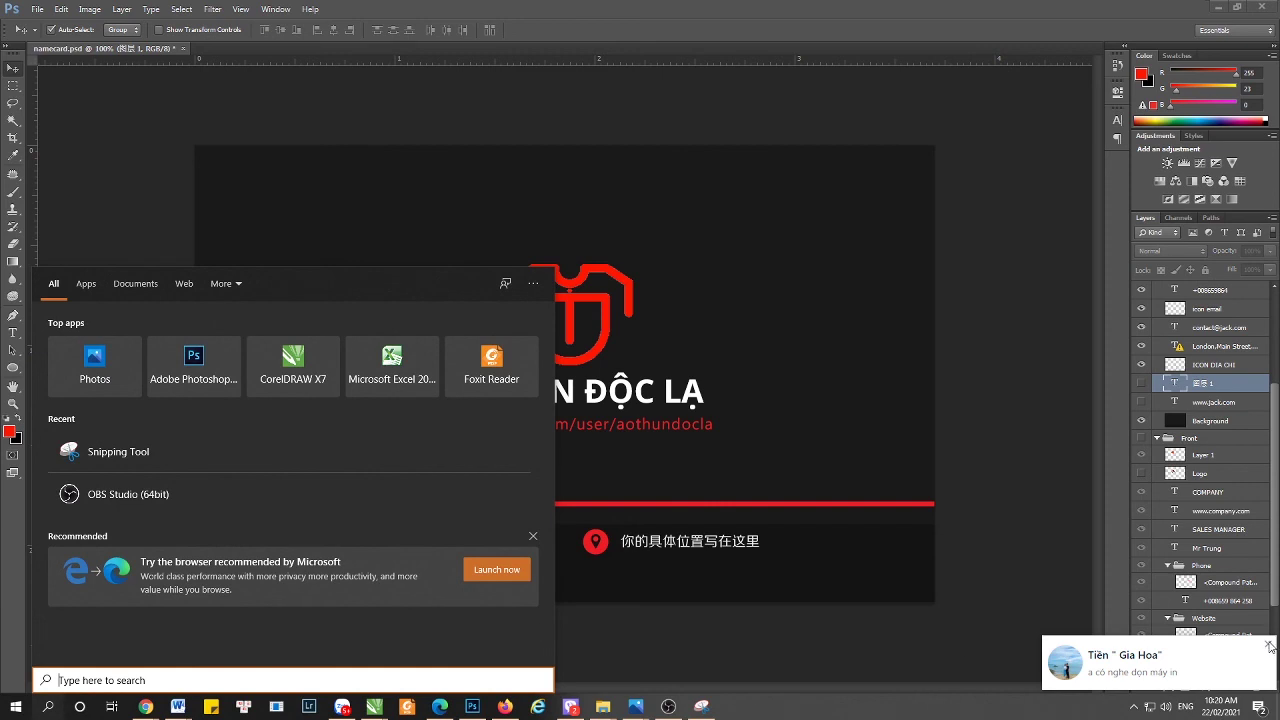
pyautogui.click(1268, 645)
pyautogui.click(677, 546)
pyautogui.press('t')
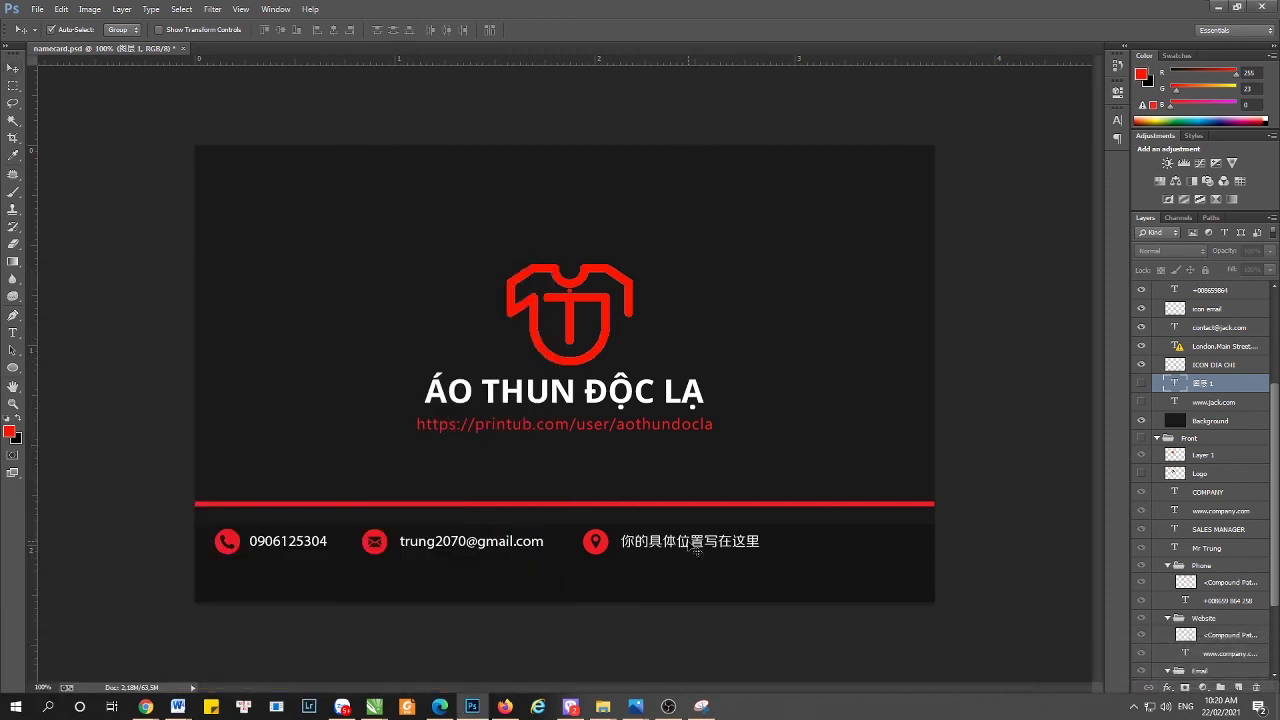
# - Replace the Chinese address with the pasted Vietnamese address, joining its first two lines
pyautogui.click(677, 546)
pyautogui.click(641, 289)
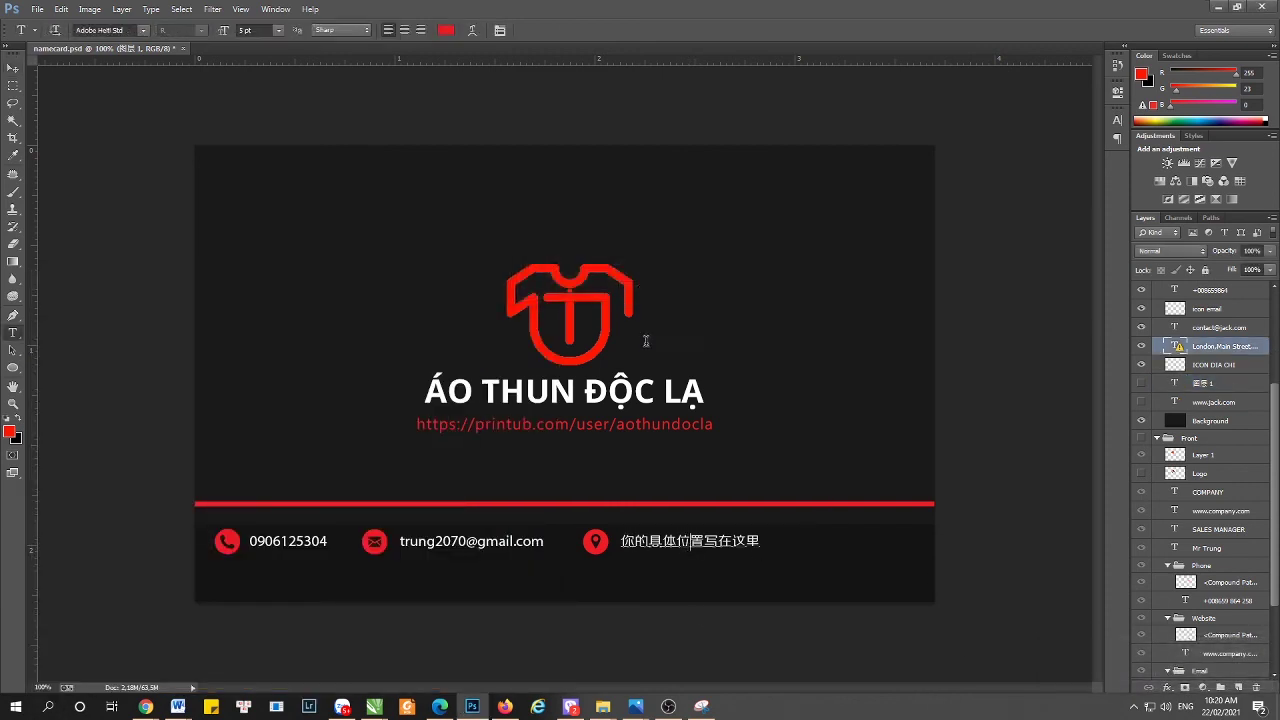
pyautogui.hotkey('ctrl', 'a')
pyautogui.write('Số 33, đường Rạch Lùng, Tam Phú, Quận Thủ Đức, Thủ Đức, Thành phố Hồ Chí Minh')
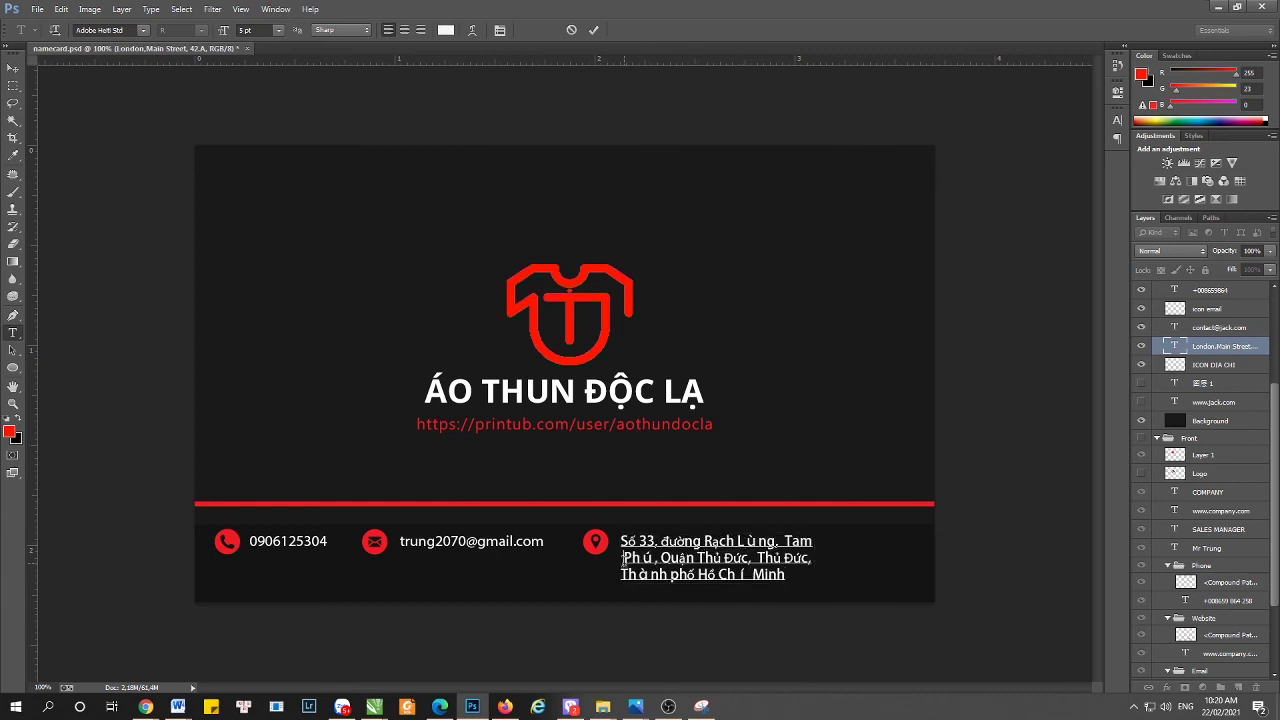
pyautogui.press('BackSpace')
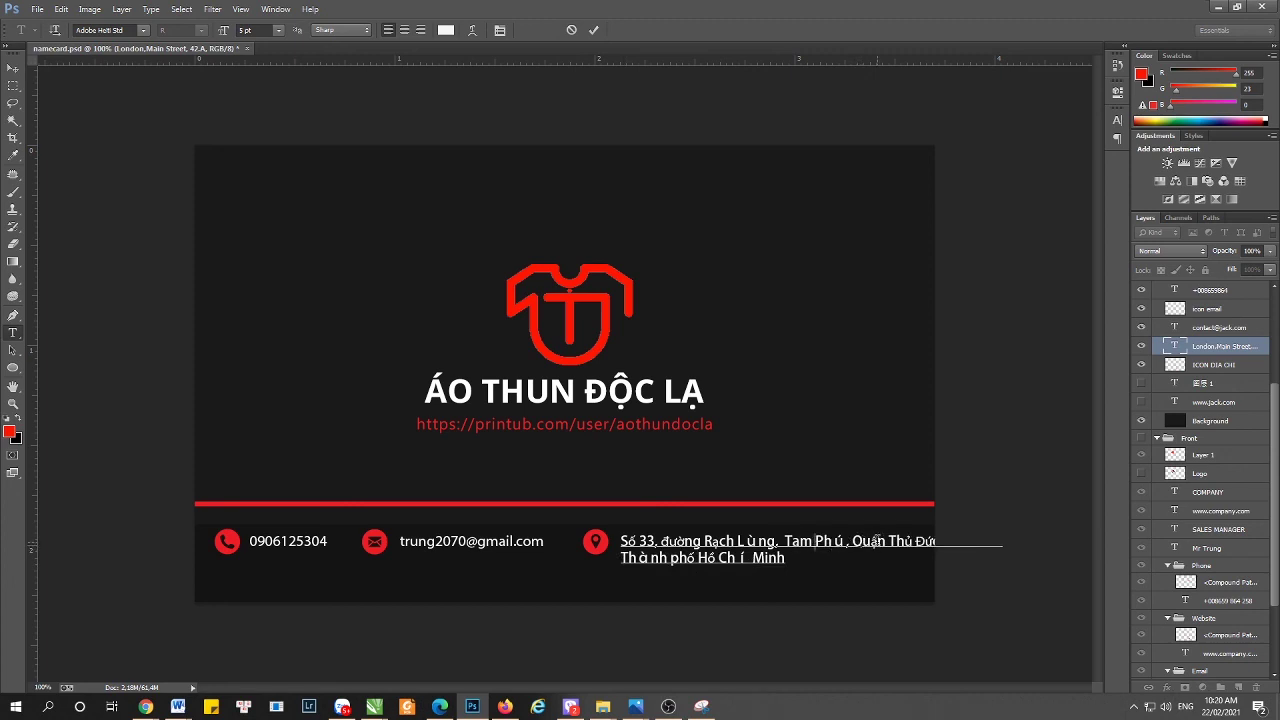
# - Delete Quận, the stray Thủ and the Thành phố Hồ Chí Minh line, ending with HCM
pyautogui.doubleClick(872, 541)
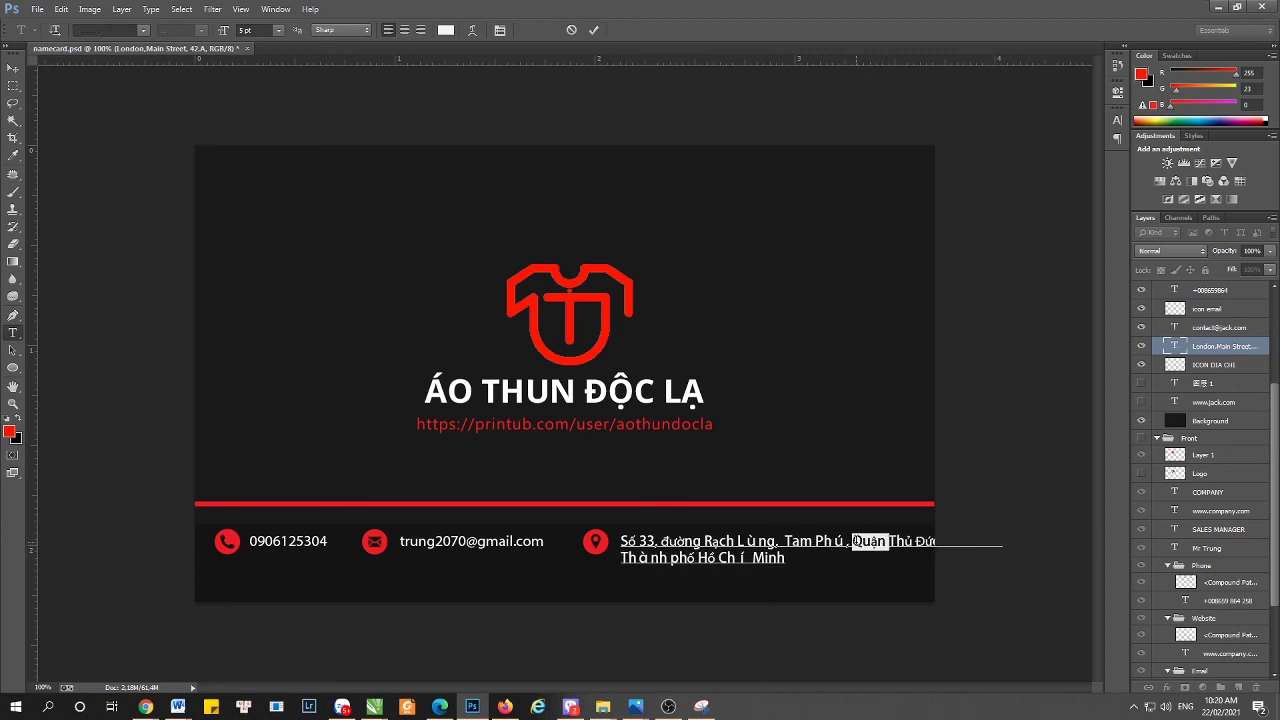
pyautogui.press('BackSpace')
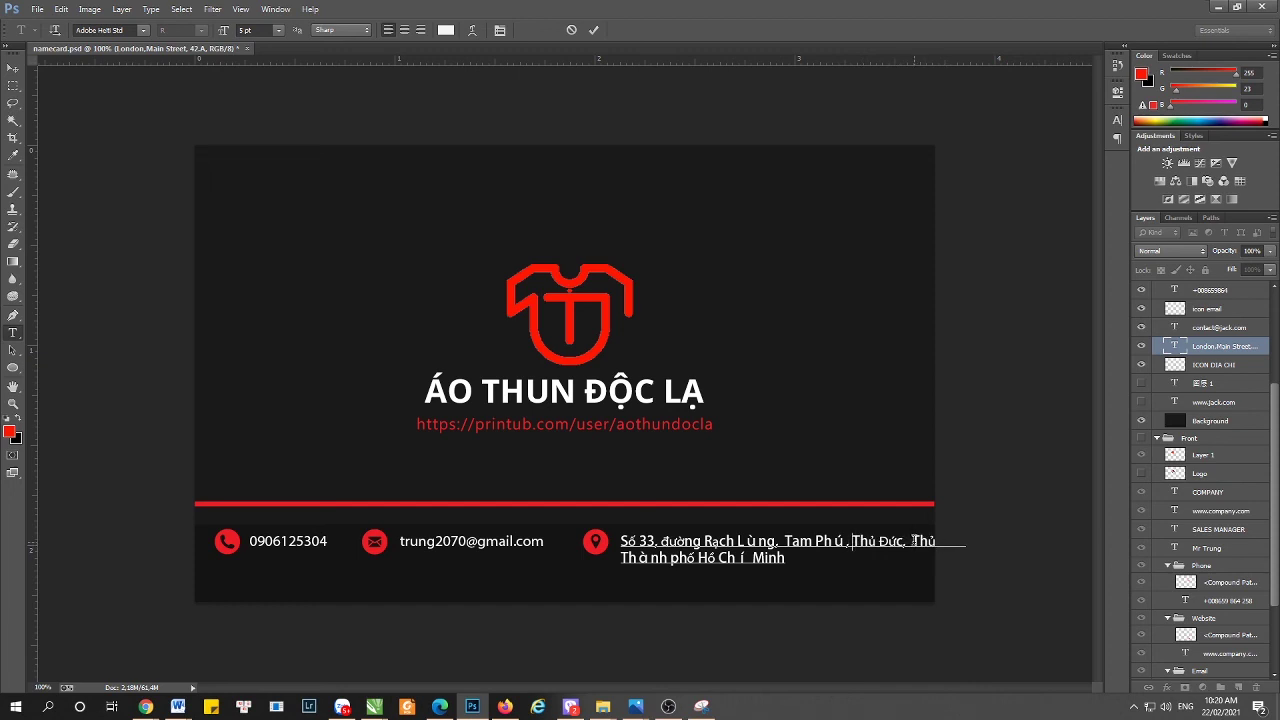
pyautogui.moveTo(907, 540); pyautogui.dragTo(966, 541)
pyautogui.press('BackSpace')
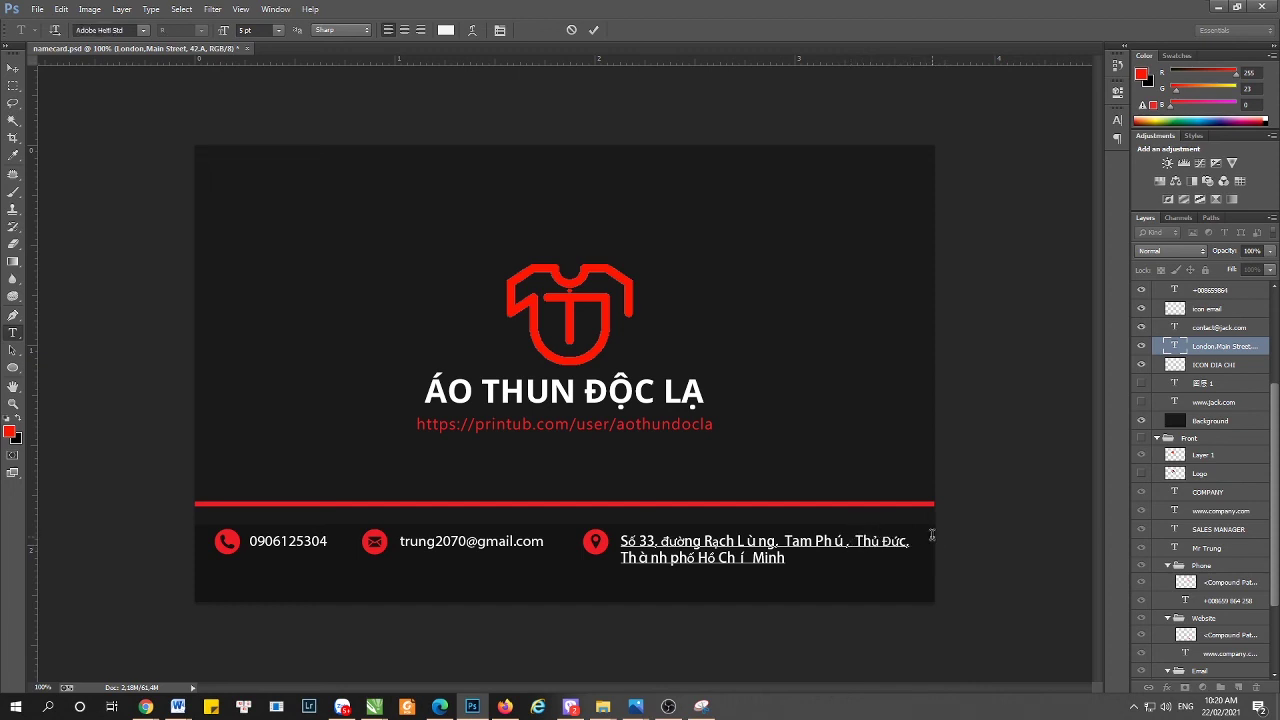
pyautogui.click(854, 541)
pyautogui.moveTo(787, 558); pyautogui.dragTo(610, 555)
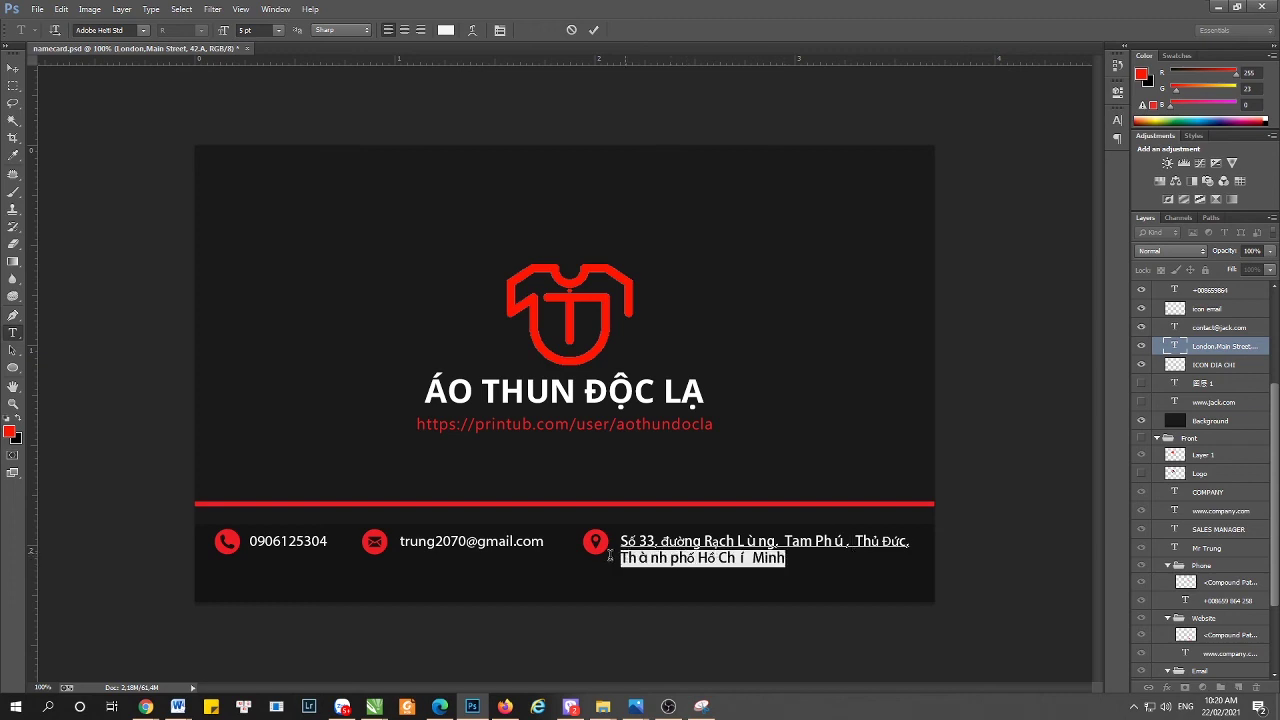
pyautogui.press('BackSpace')
pyautogui.press('BackSpace')
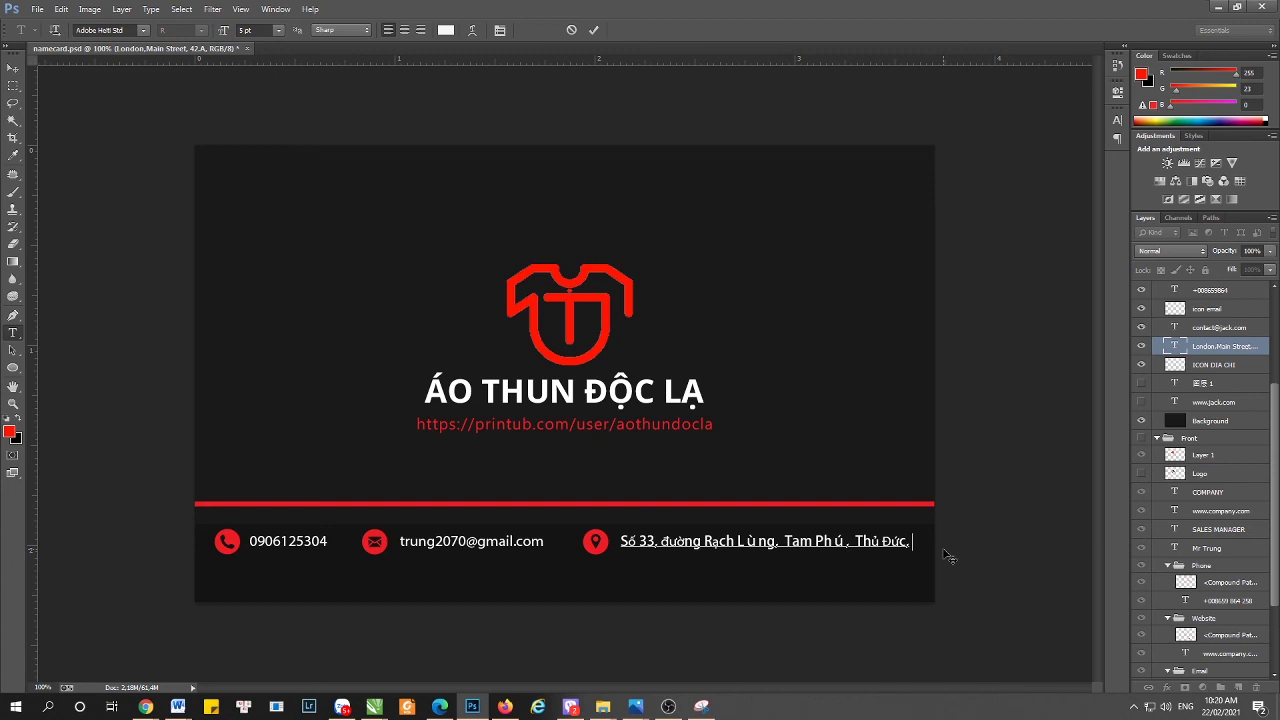
pyautogui.write('HCM')
# - Commit the address text and shift it with its pin icon slightly left
pyautogui.click(12, 68)
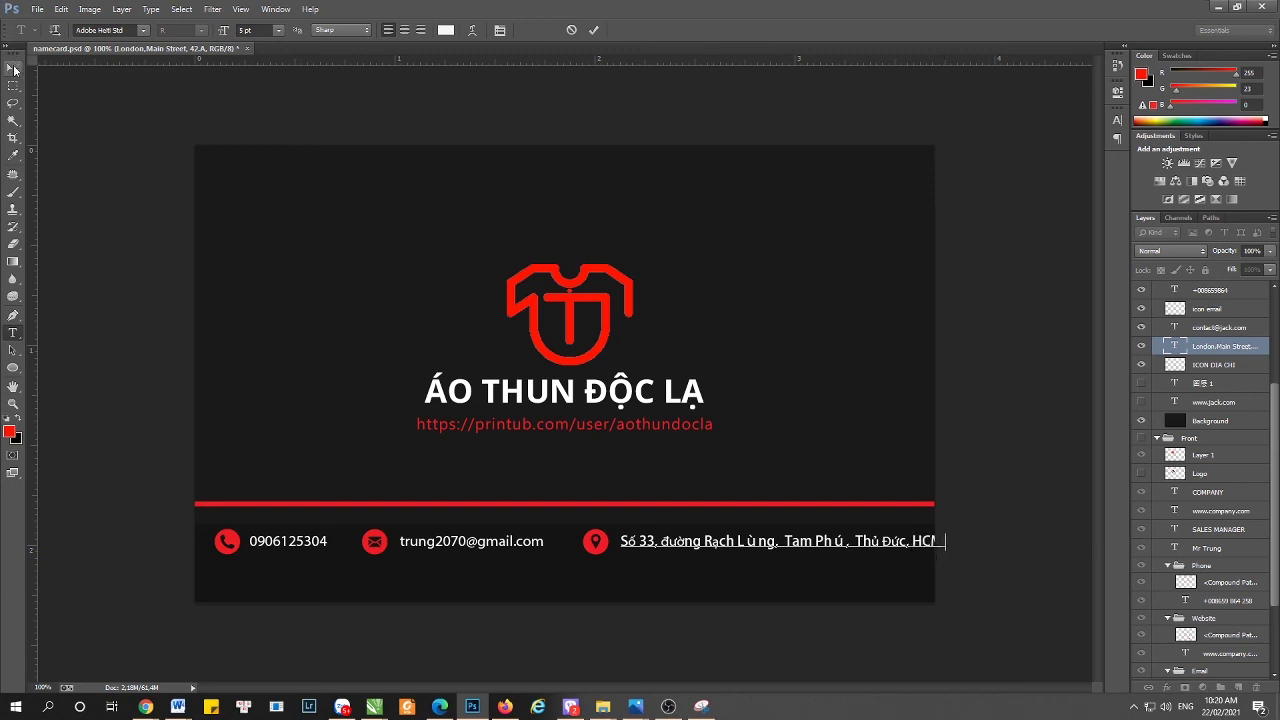
pyautogui.keyDown('ctrl'); pyautogui.click(1222, 366); pyautogui.keyUp('ctrl')
pyautogui.hotkey('ctrl', 't')
pyautogui.moveTo(826, 543); pyautogui.dragTo(799, 543)
pyautogui.press('Return')
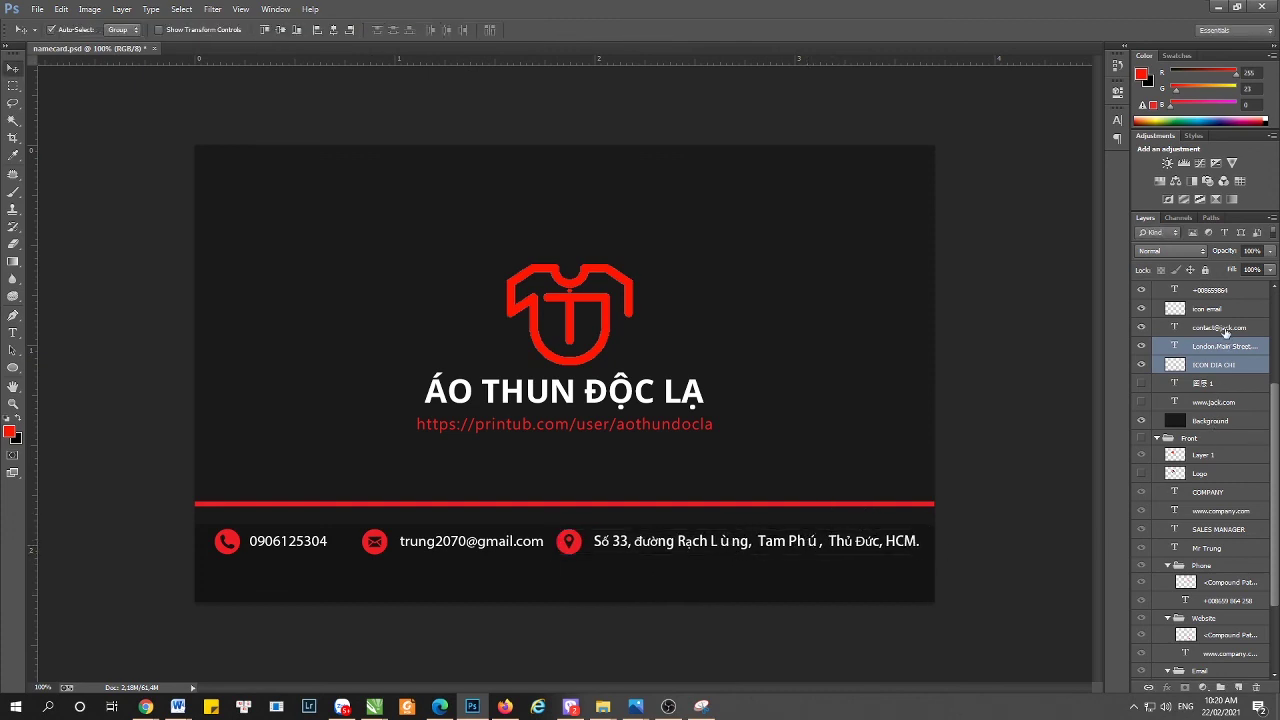
# - Shift the email icon and text slightly left
pyautogui.click(1224, 329)
pyautogui.hotkey('ctrl', 't')
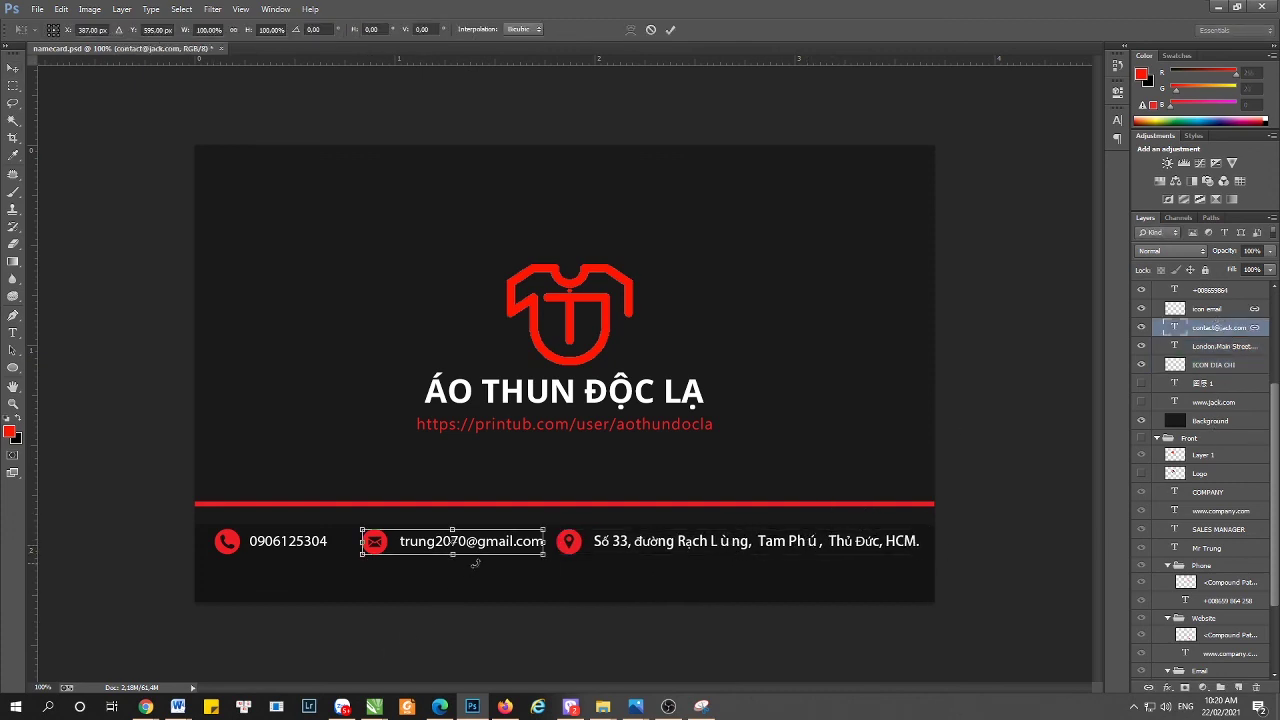
pyautogui.moveTo(515, 545); pyautogui.dragTo(499, 545)
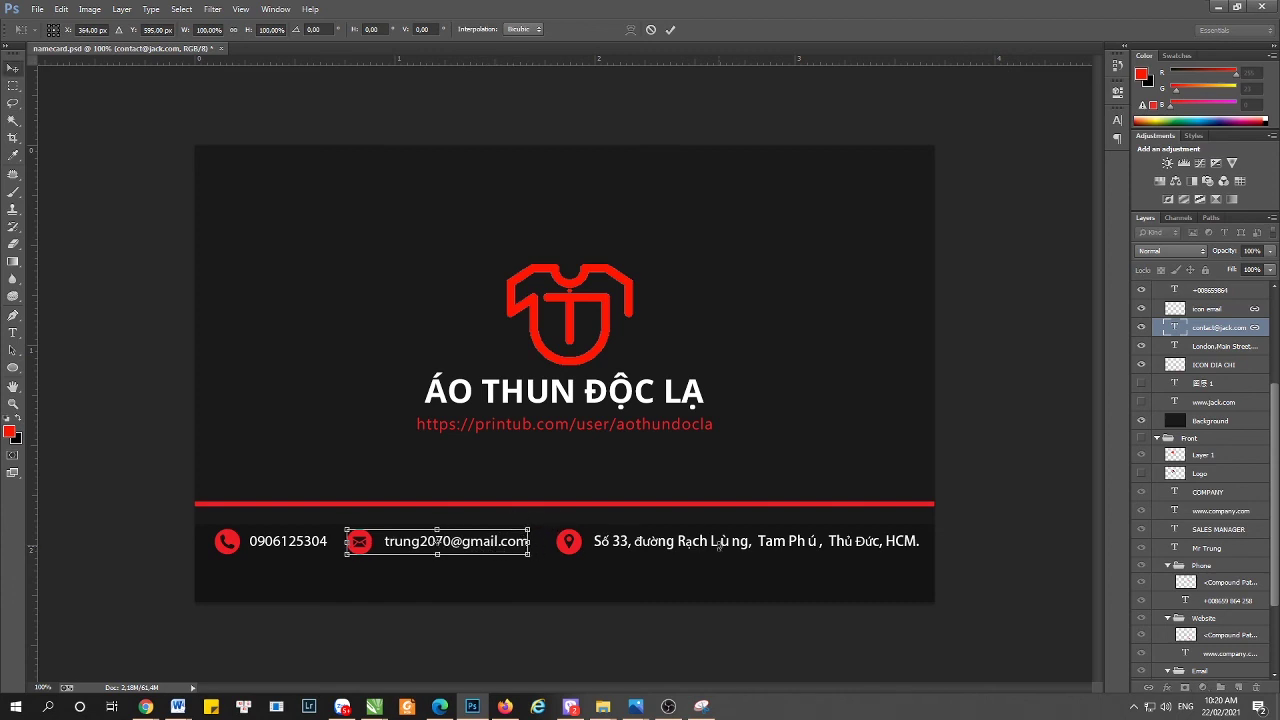
pyautogui.press('Return')
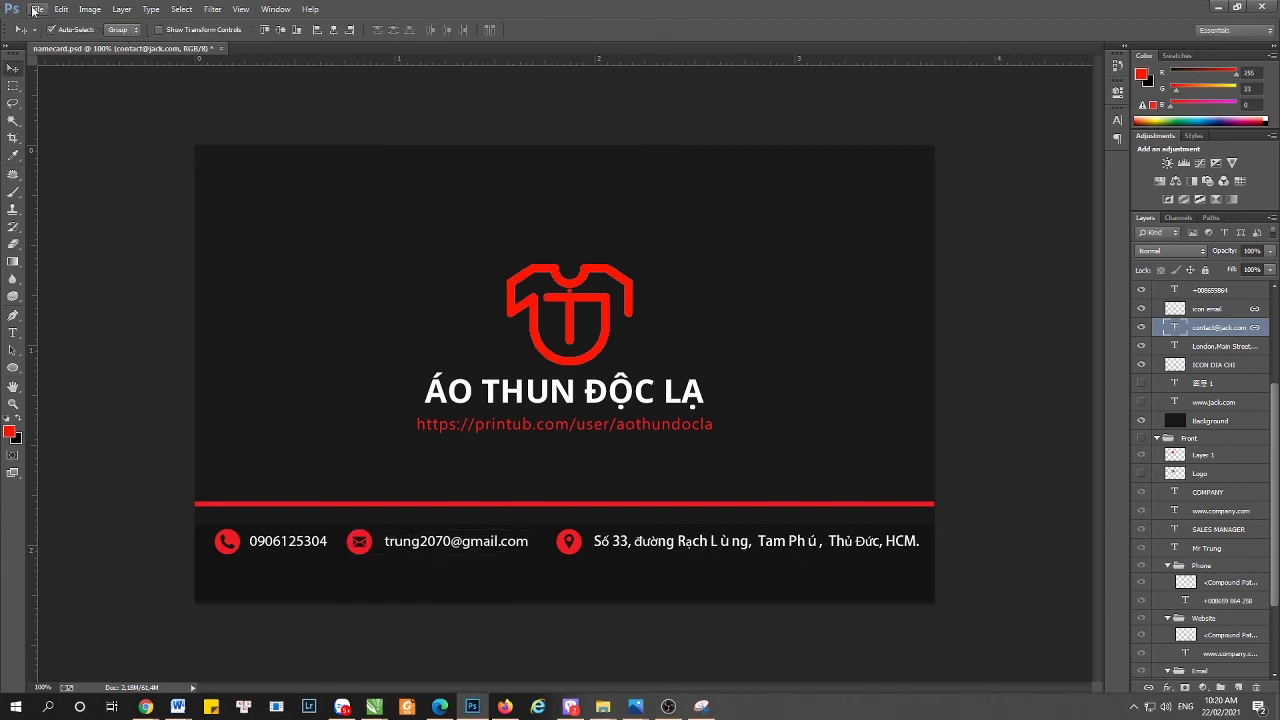
# - Save the card as JPEG 'namecard 2' in the namecard folder with default quality options
pyautogui.click(37, 9)
pyautogui.click(55, 169)
pyautogui.click(330, 430)
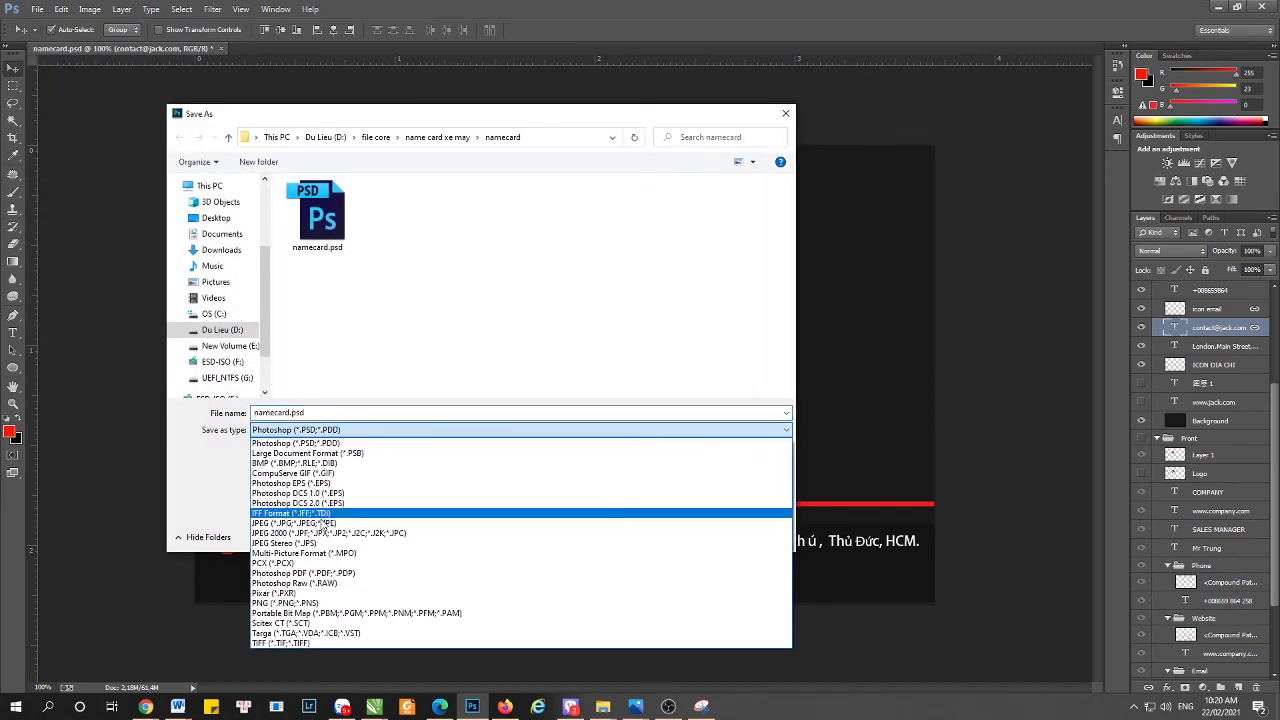
pyautogui.click(323, 515)
pyautogui.click(478, 250)
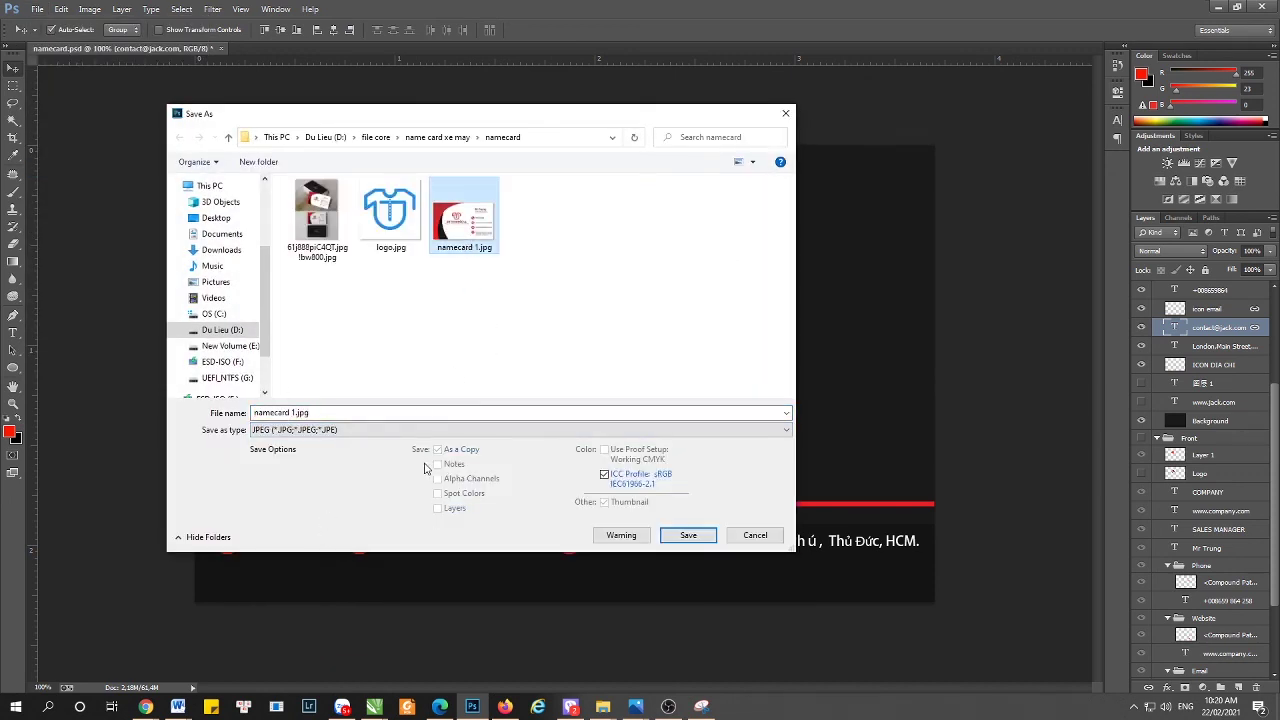
pyautogui.doubleClick(298, 412)
pyautogui.write('2')
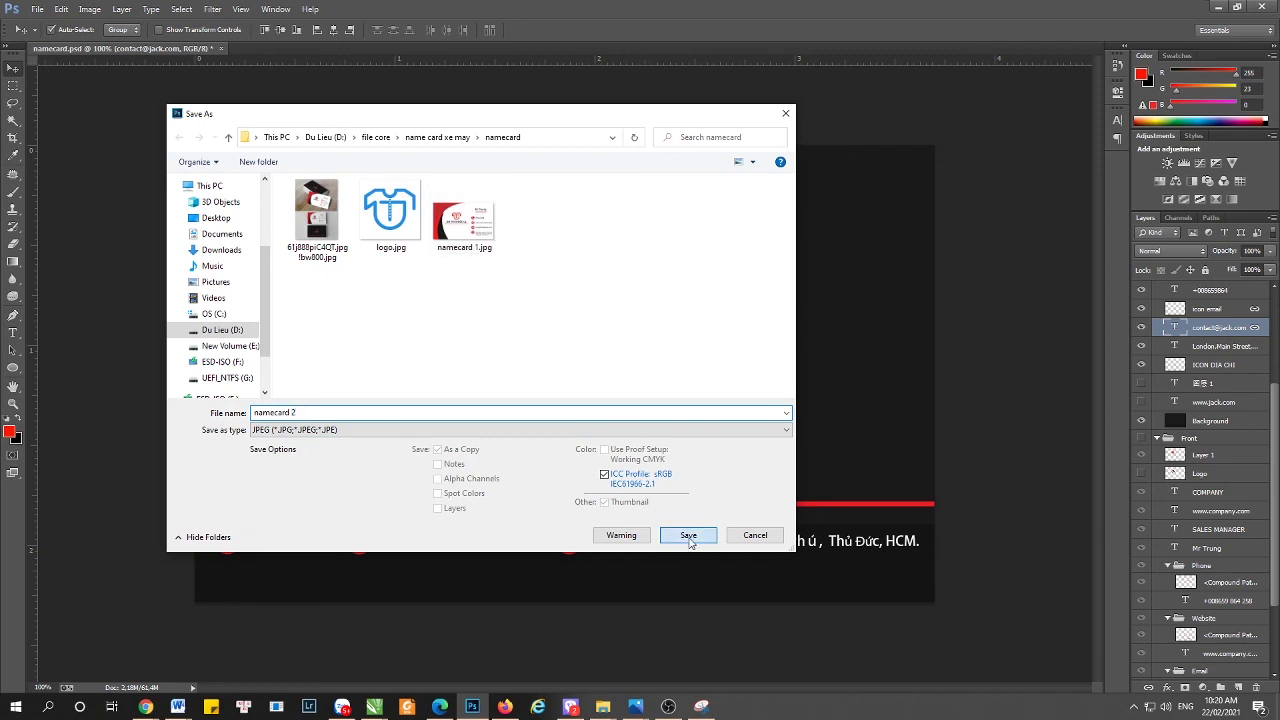
pyautogui.click(688, 535)
pyautogui.click(714, 193)
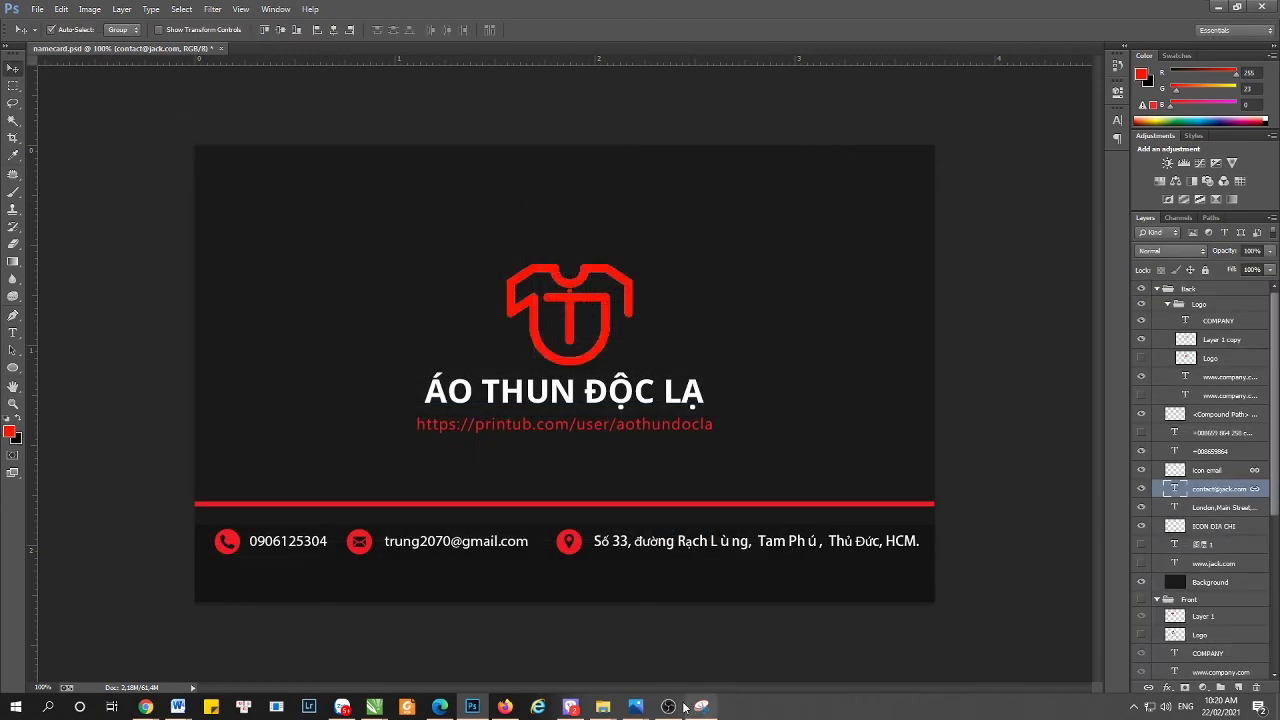